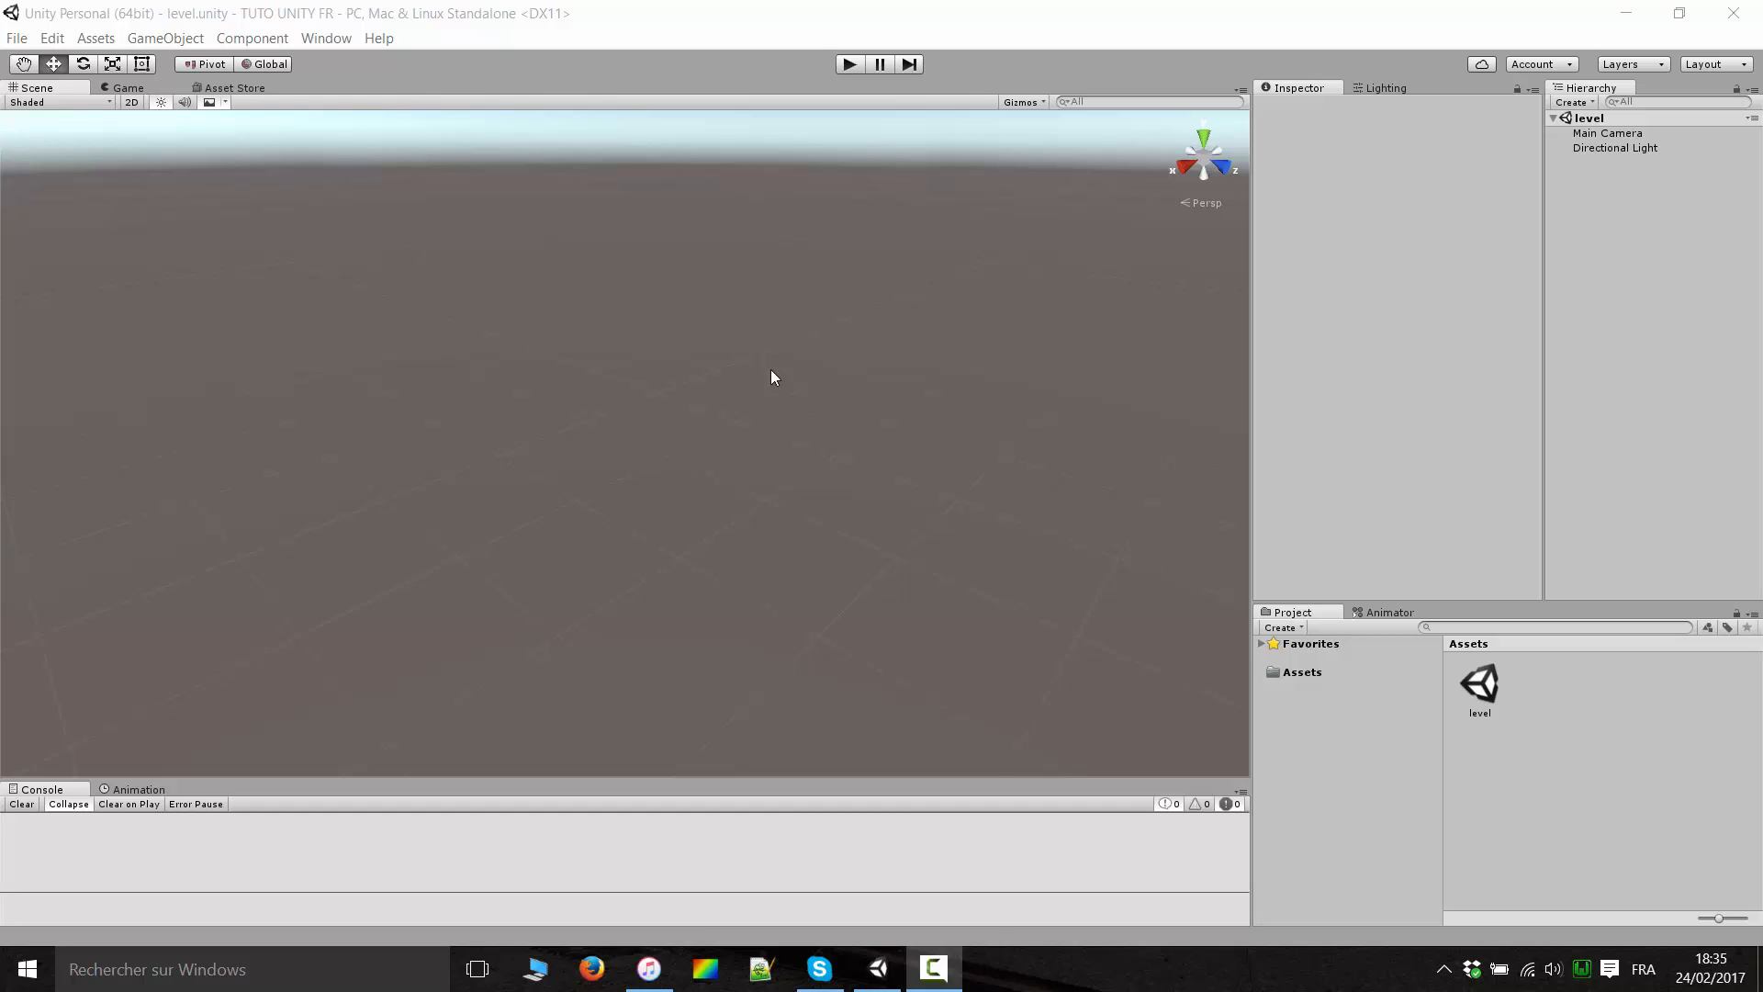
Examine the Endless-2D Terrain Generator page in the Asset Store, including its terrain screenshot, description and feature list.
click(243, 88)
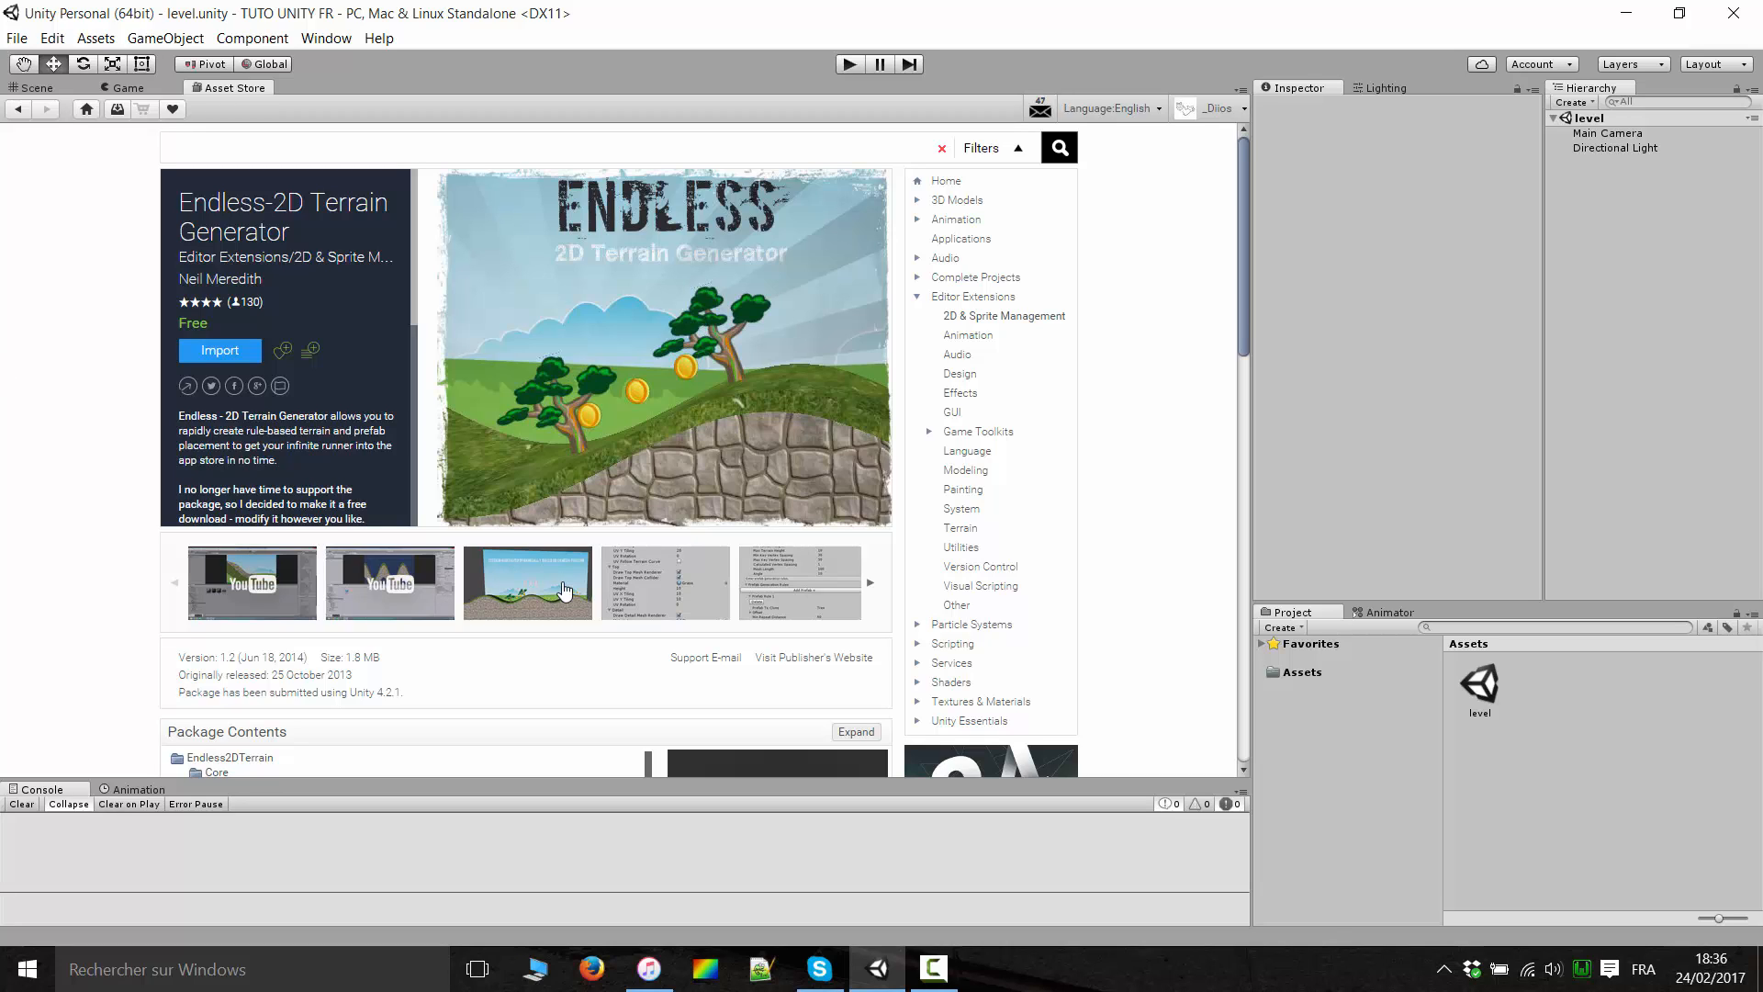
click(528, 582)
scroll(321, 463, down, 3)
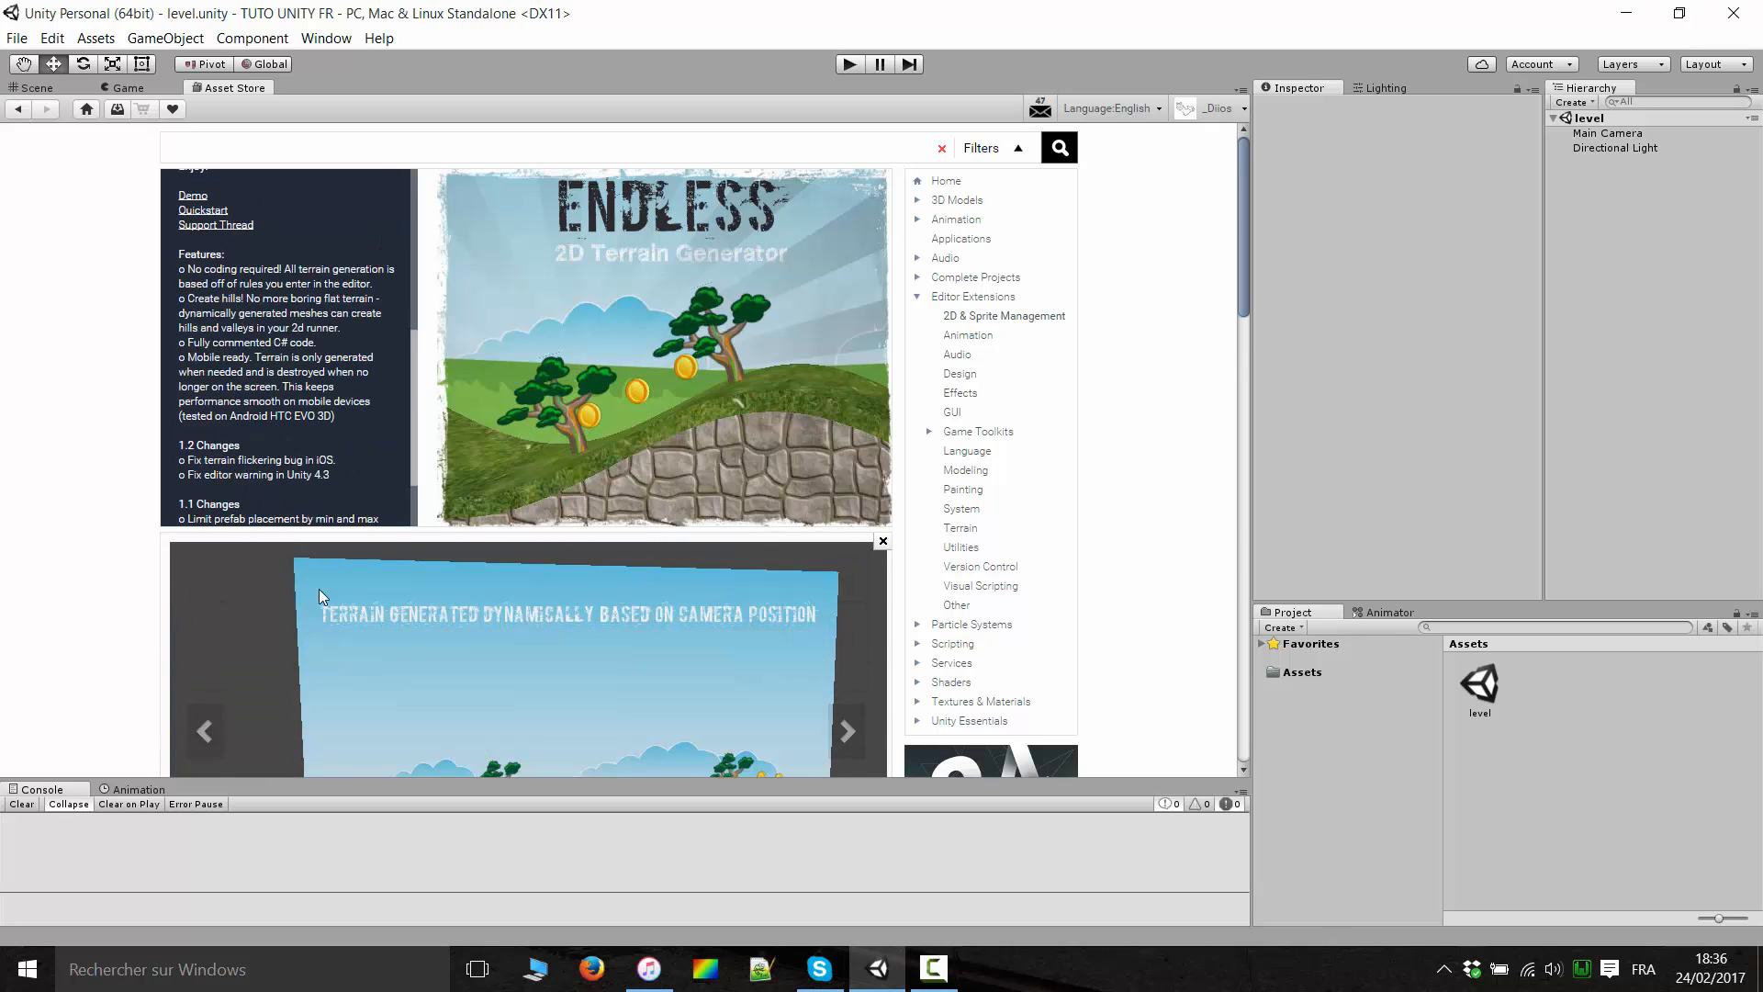
scroll(53, 583, down, 2)
scroll(52, 583, down, 1)
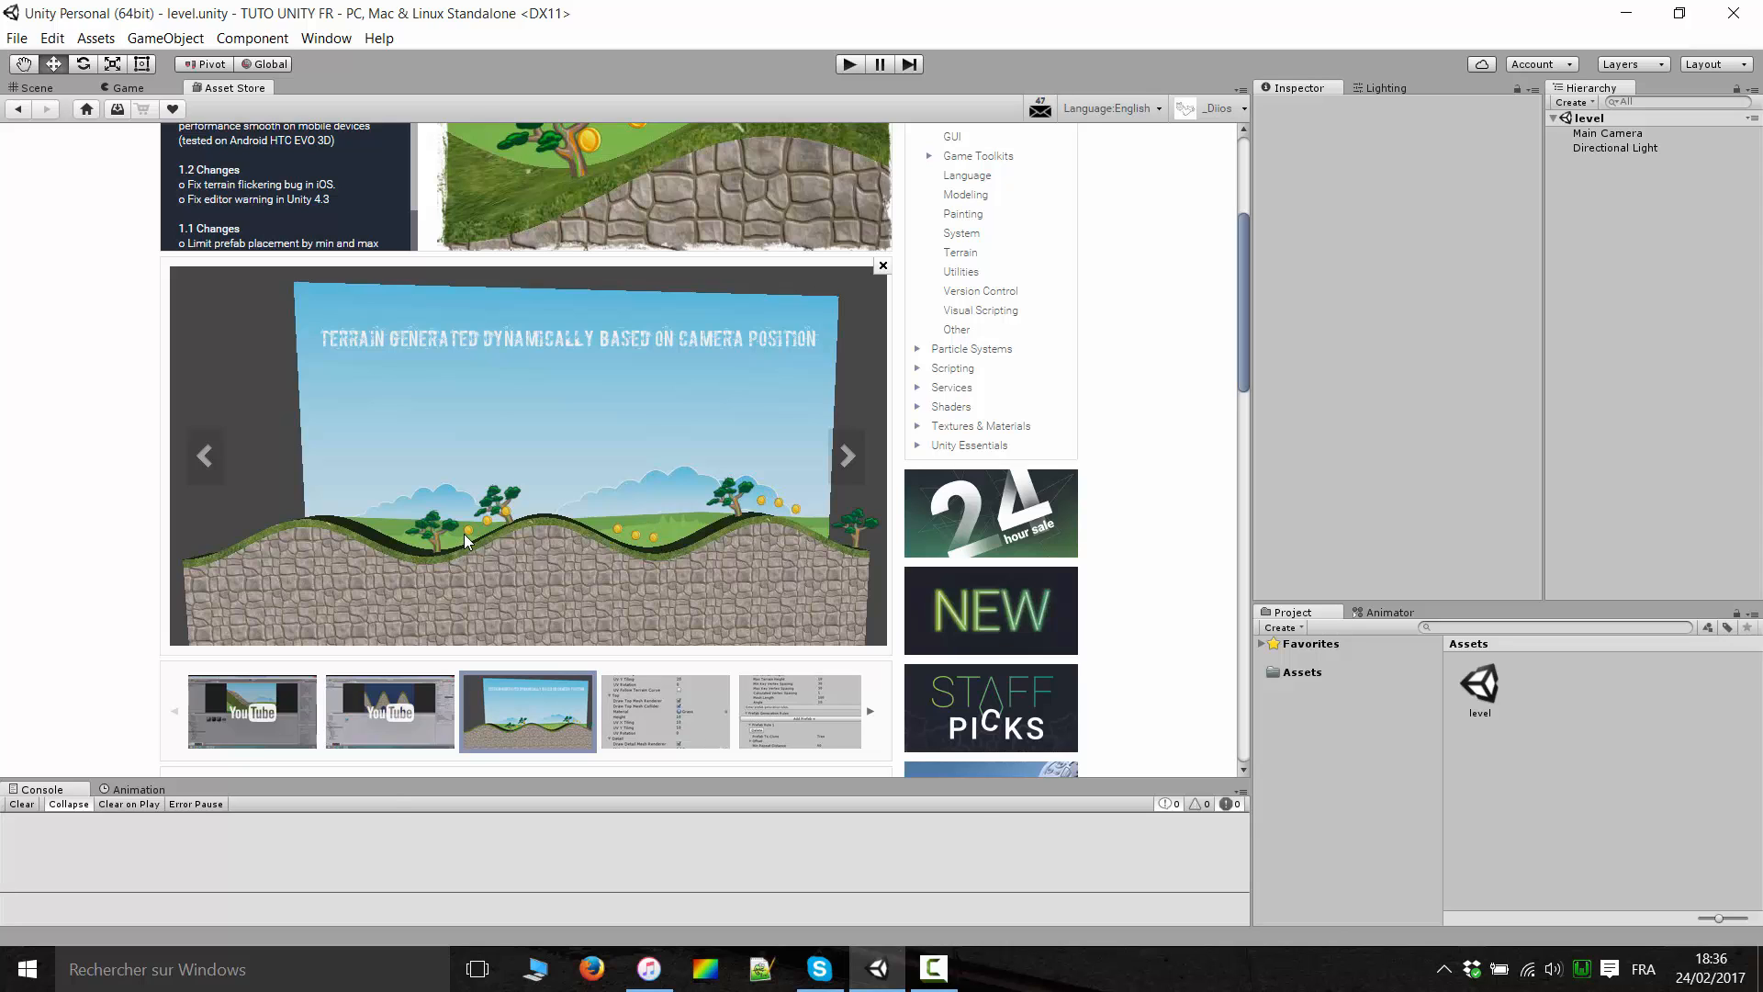
scroll(128, 478, up, 3)
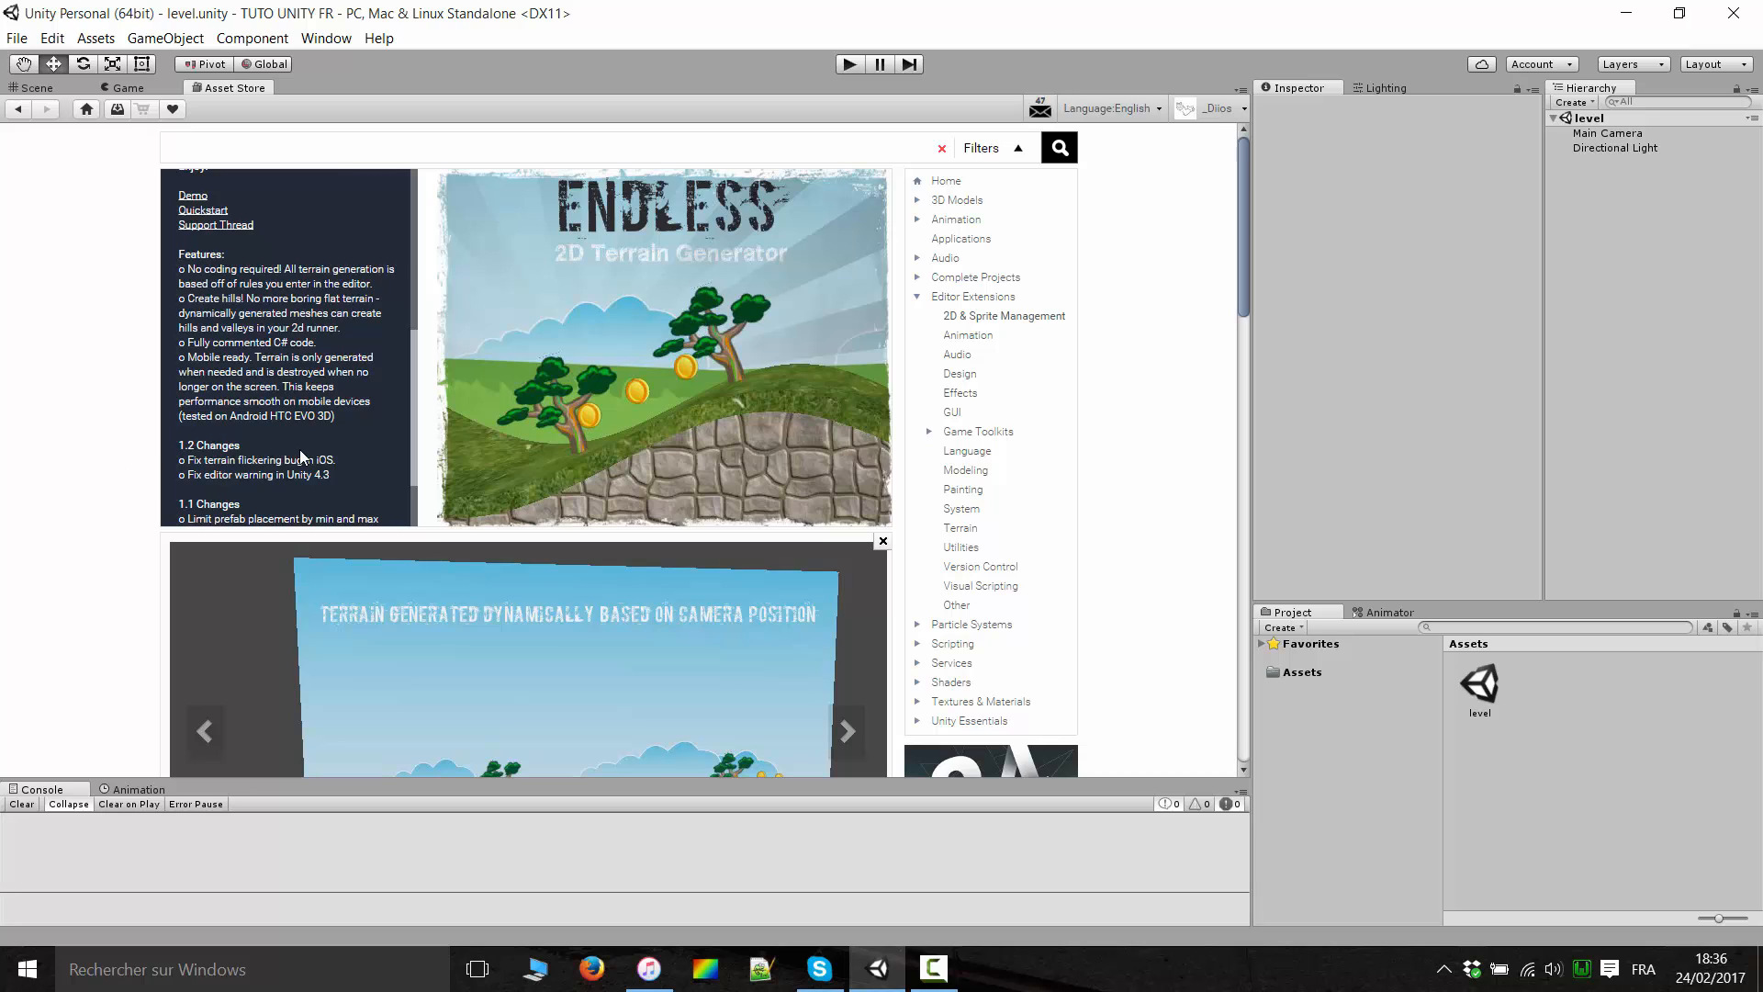
scroll(303, 458, up, 5)
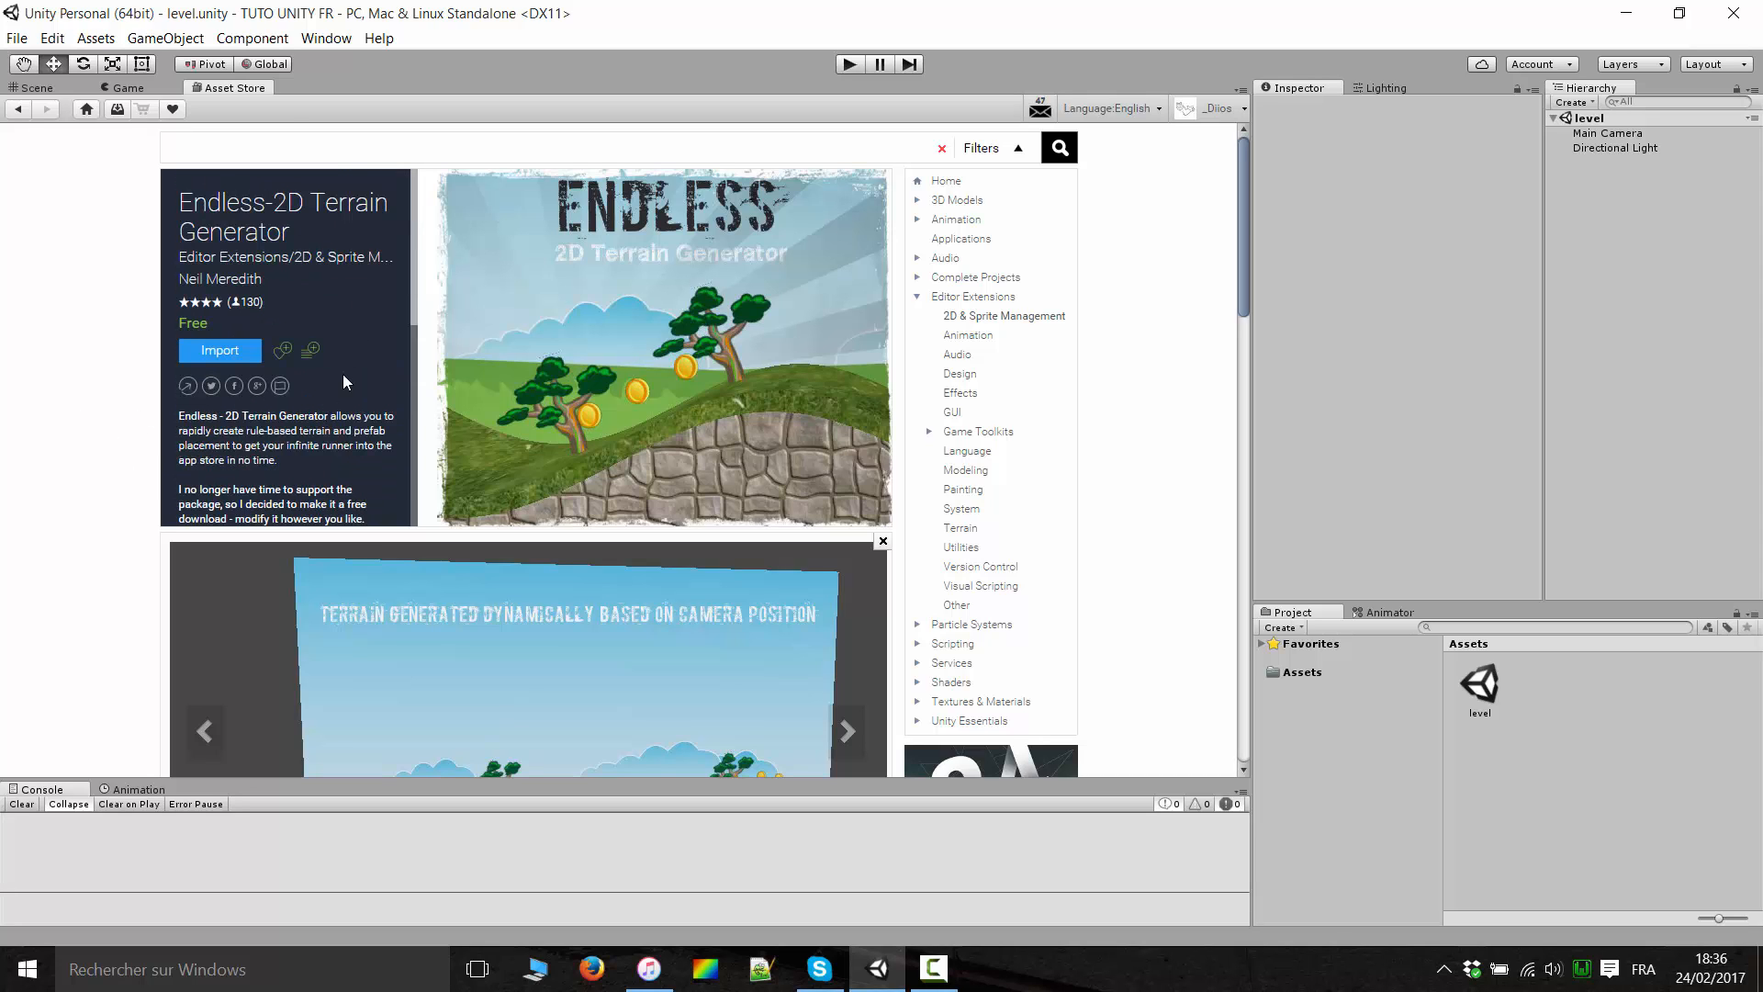
scroll(372, 404, down, 5)
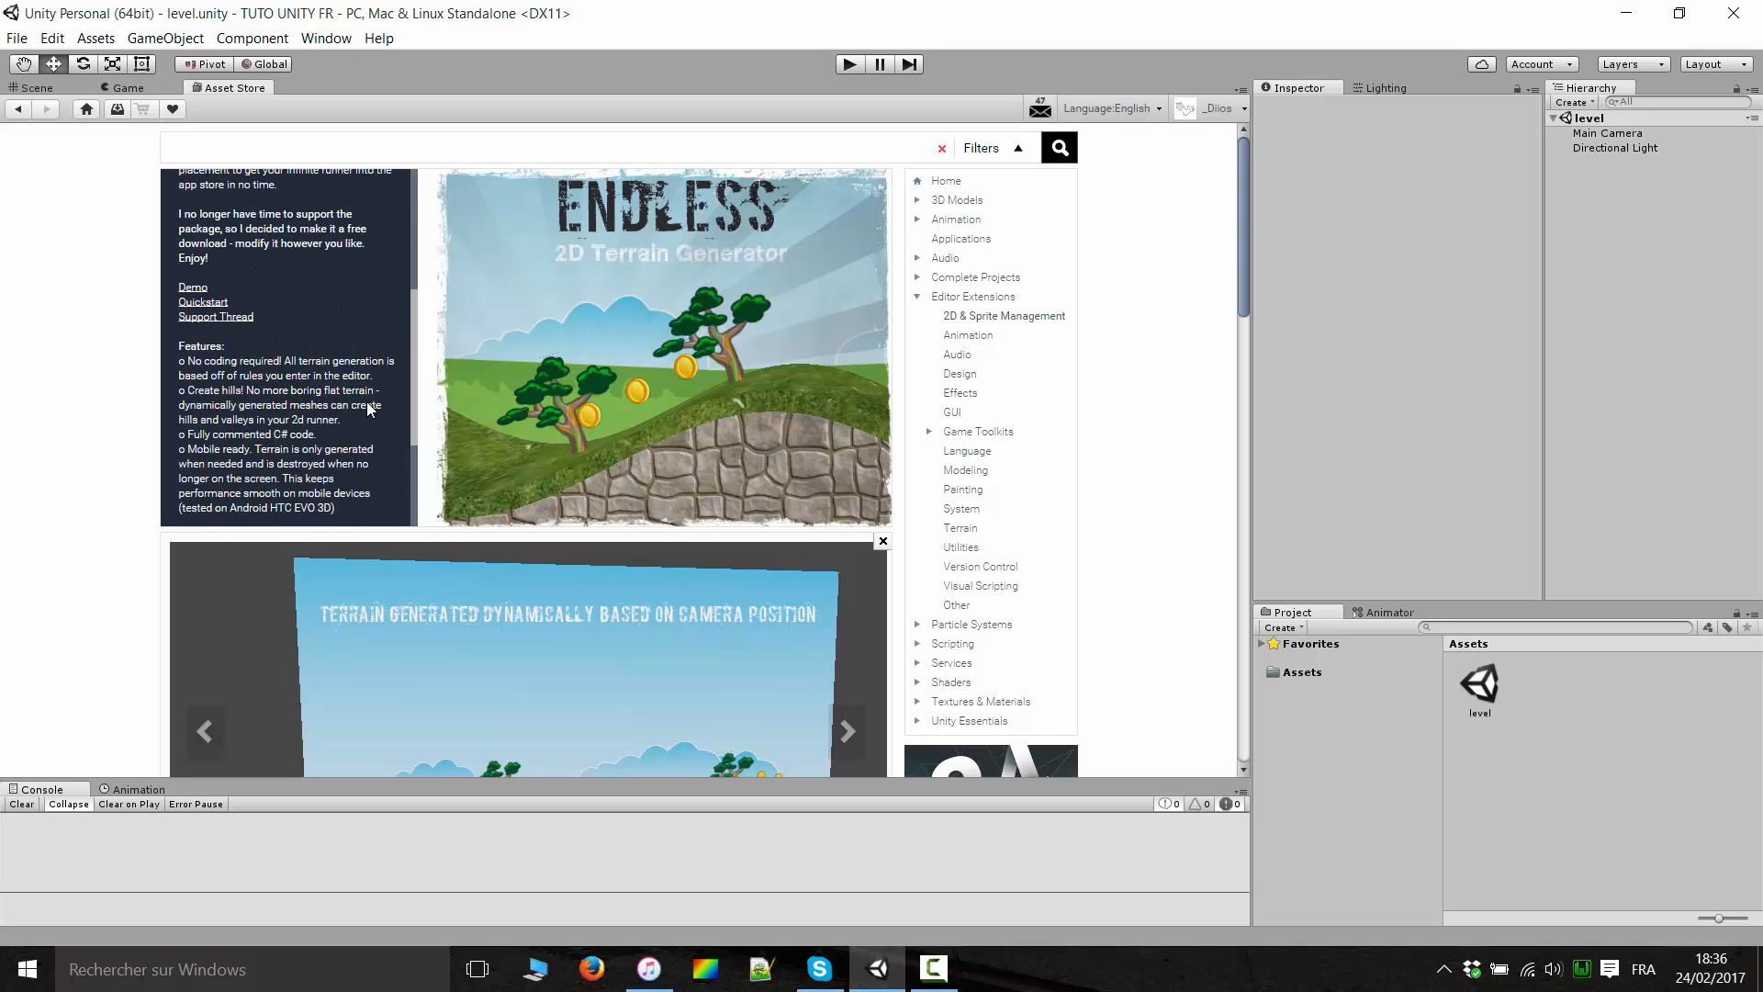
scroll(367, 408, down, 5)
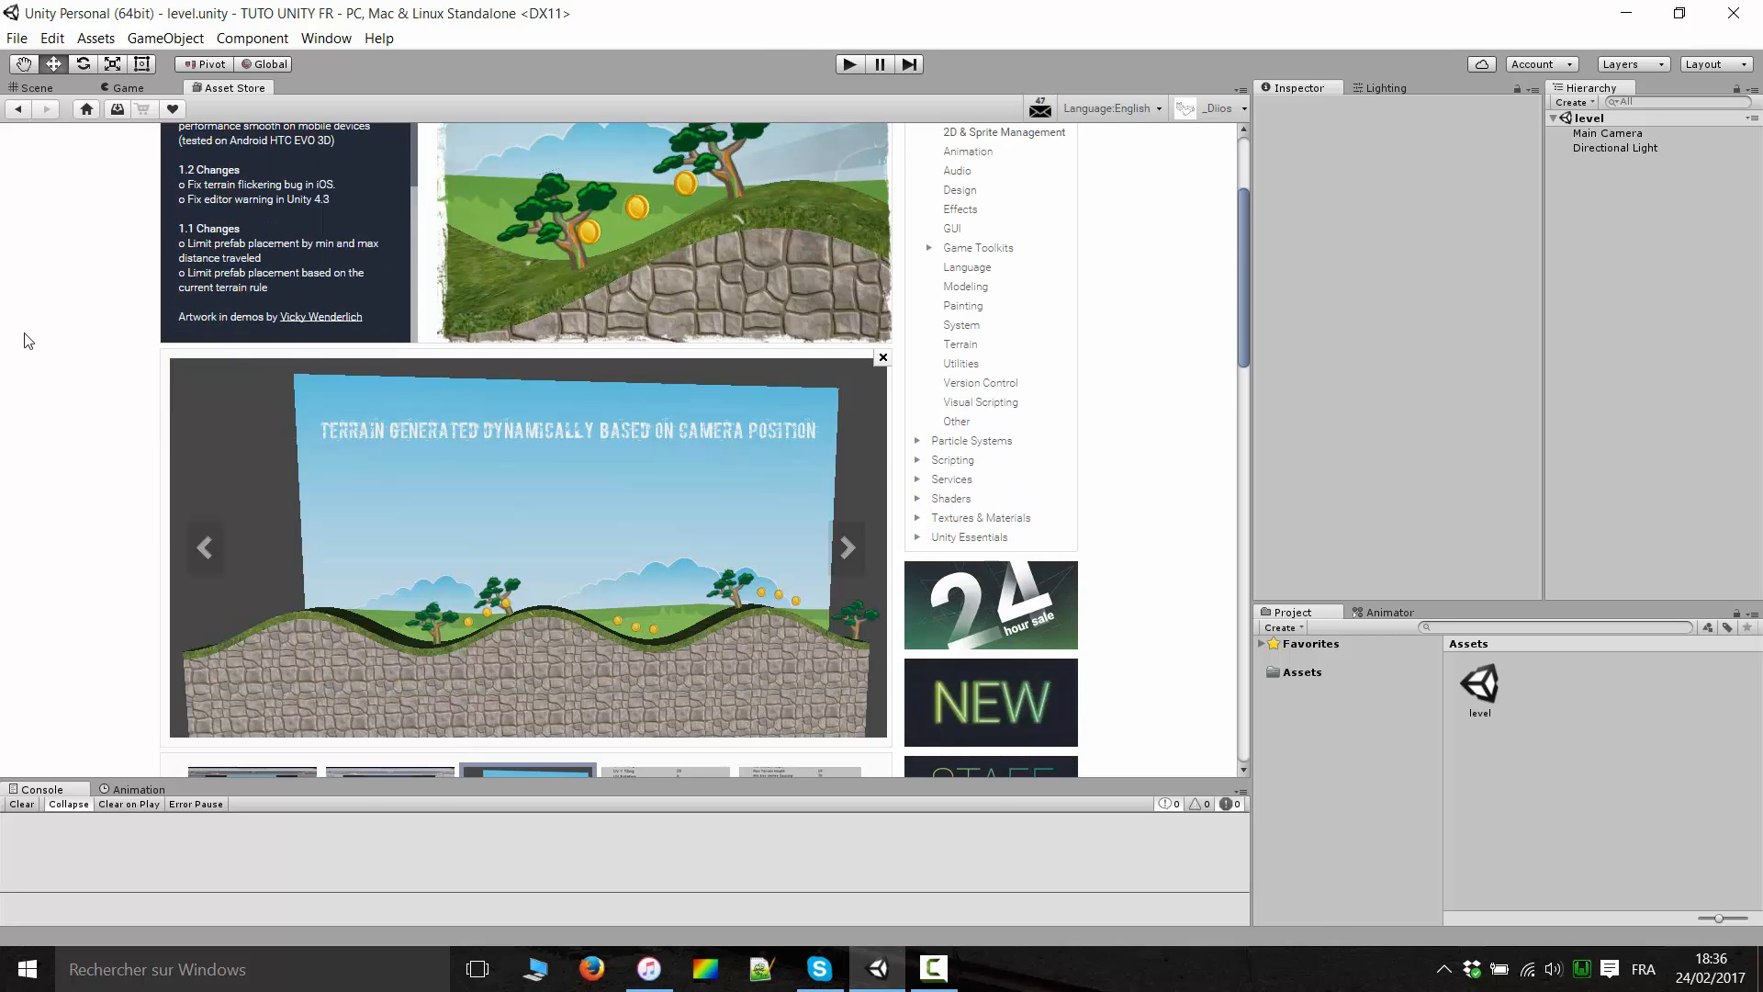
scroll(24, 340, up, 3)
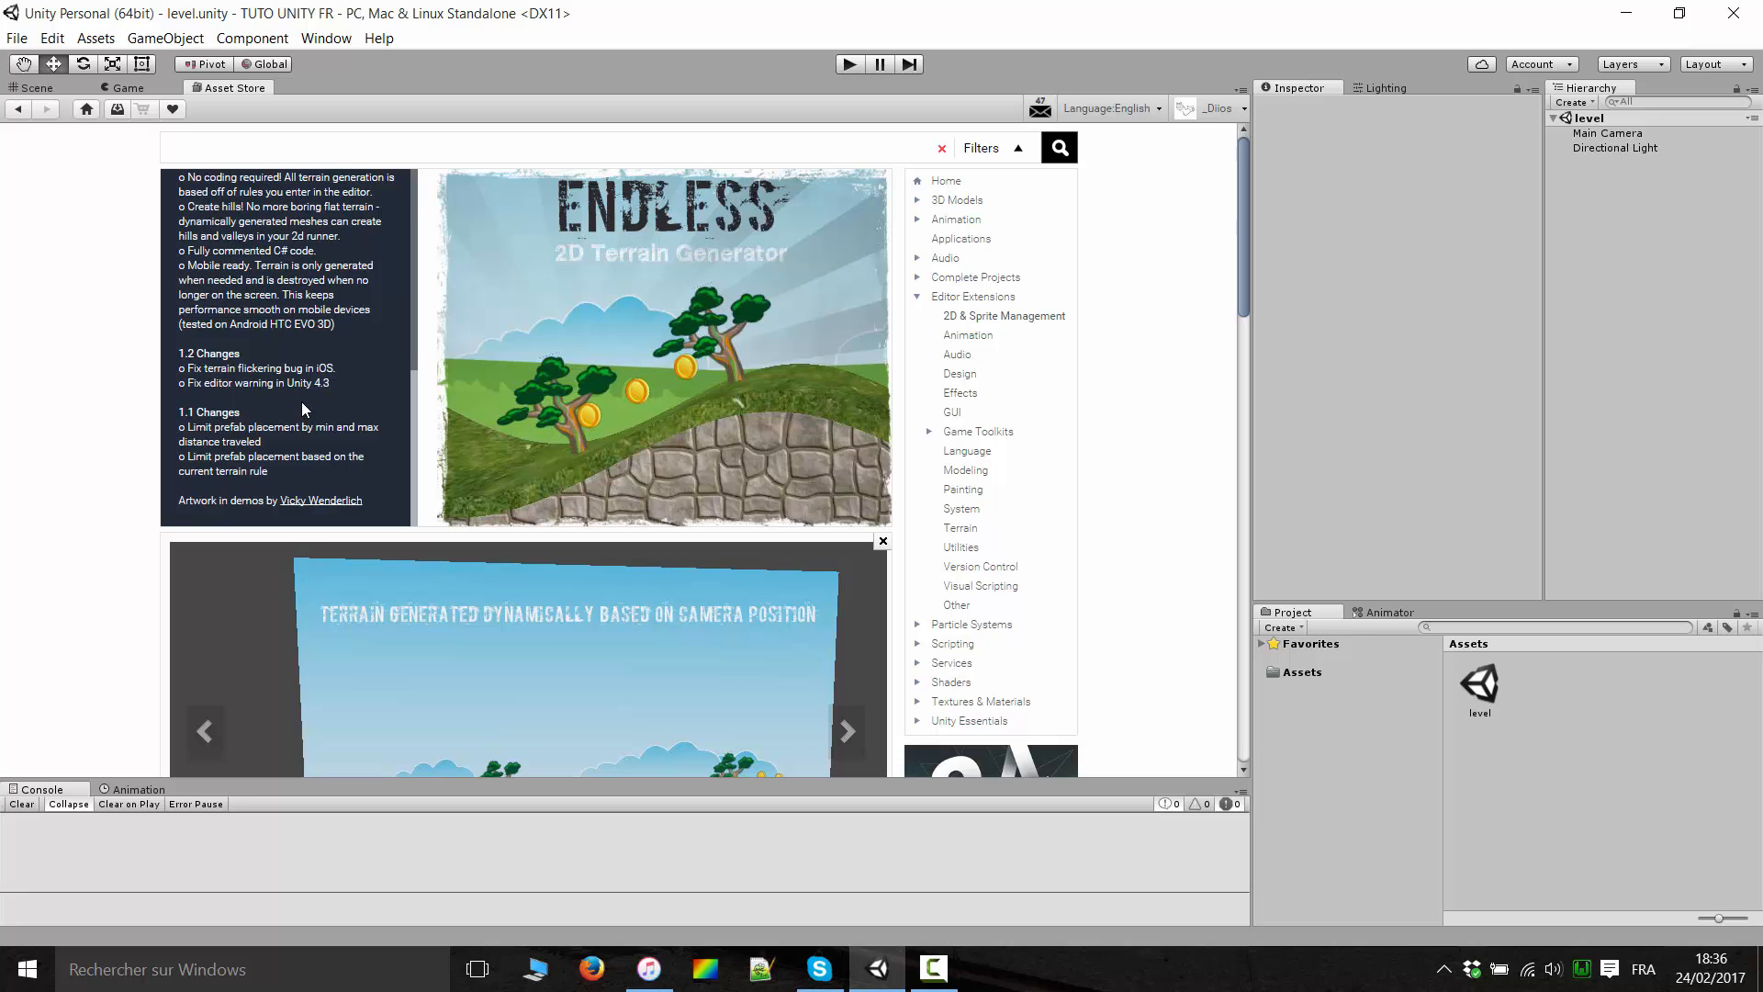
scroll(312, 404, up, 5)
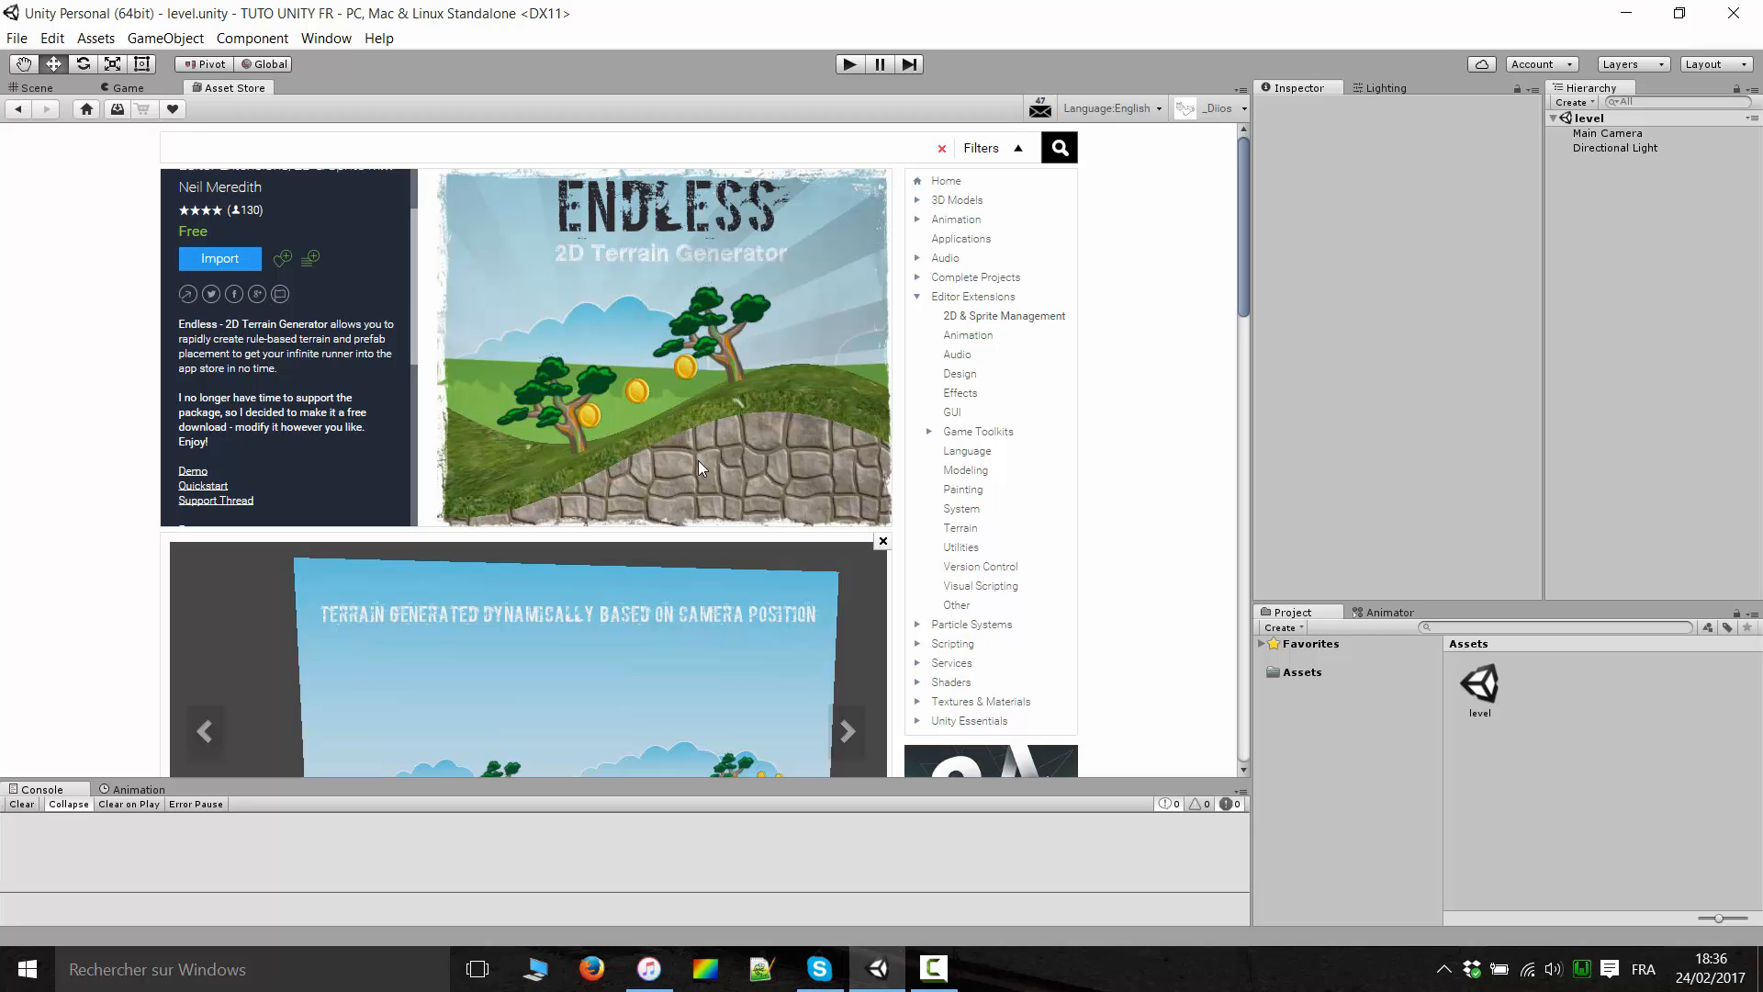
scroll(233, 444, up, 2)
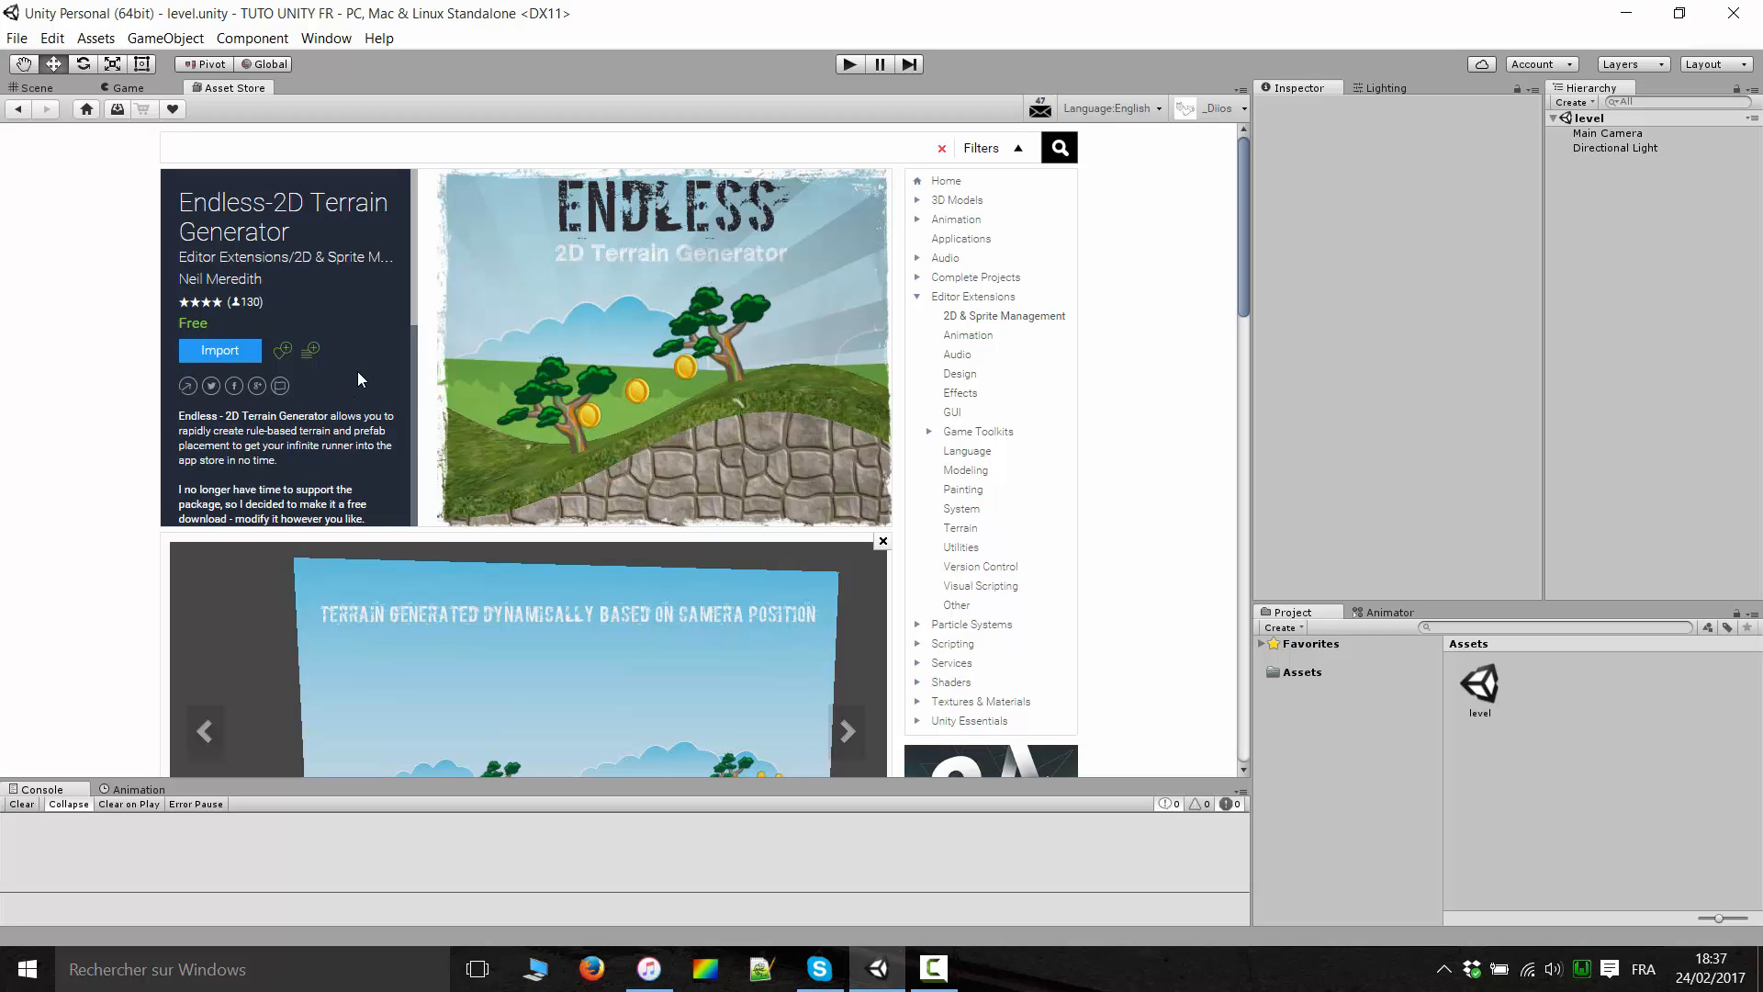
Import the complete Endless-2D Terrain Generator package with the automatic API upgrade, and clear the console.
click(222, 352)
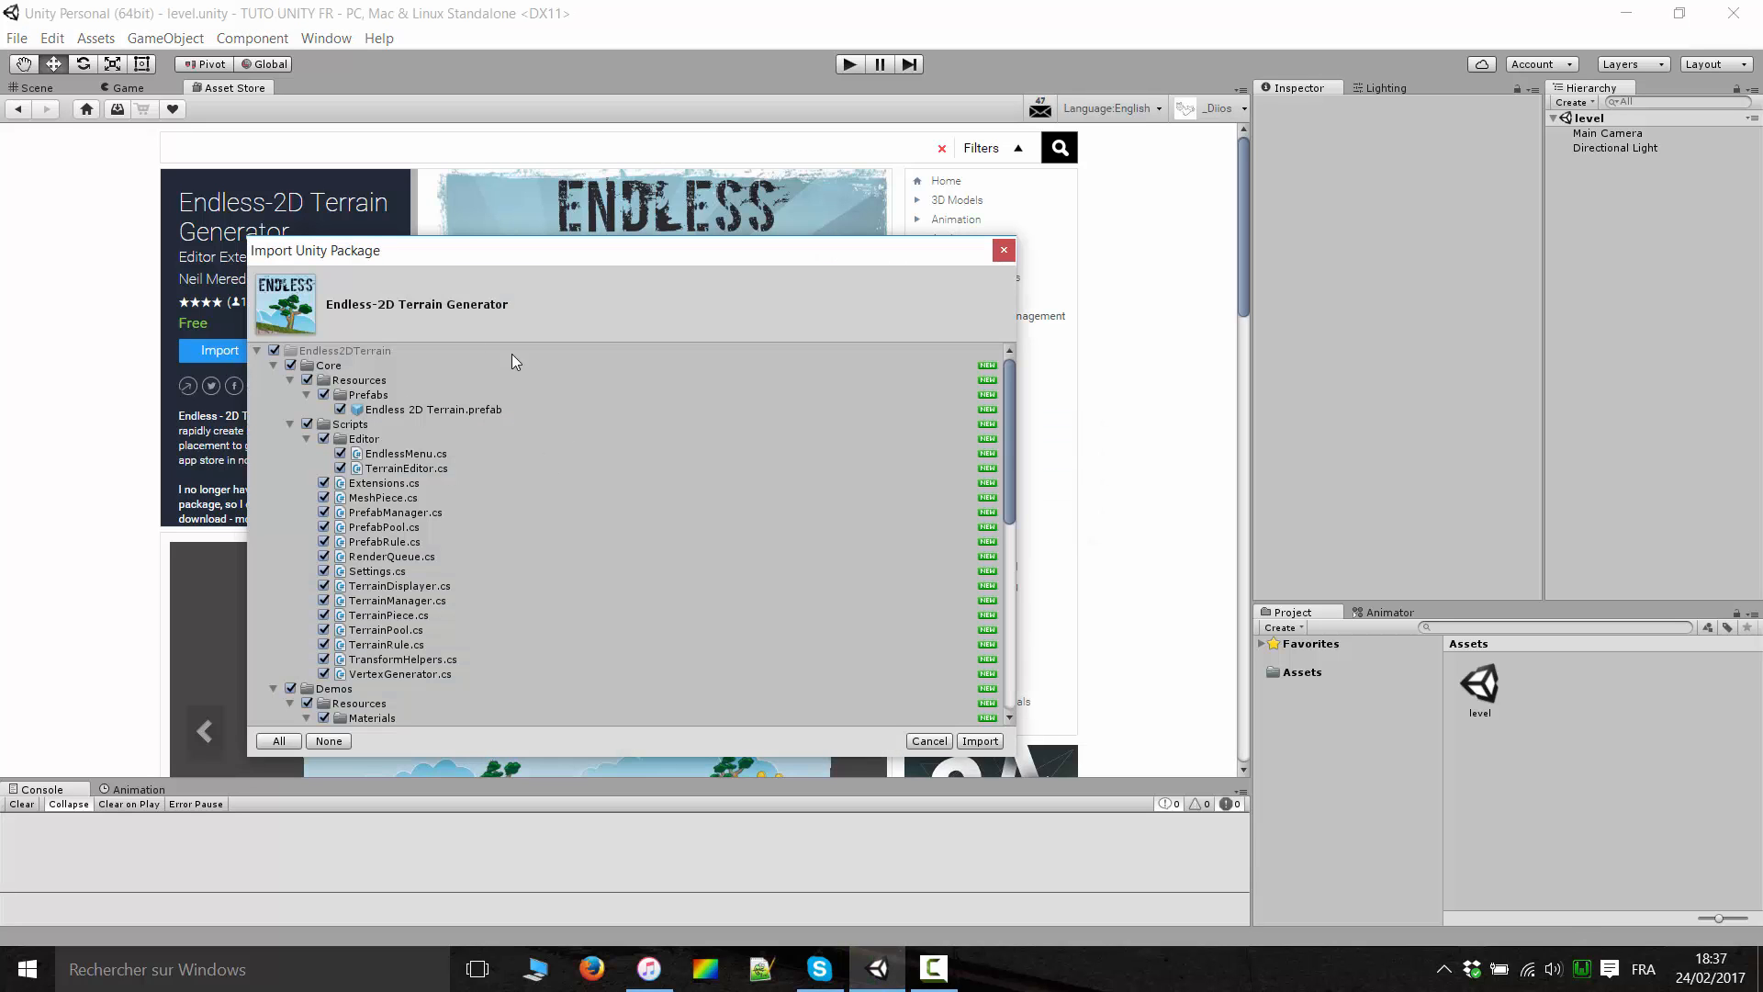
scroll(471, 445, down, 10)
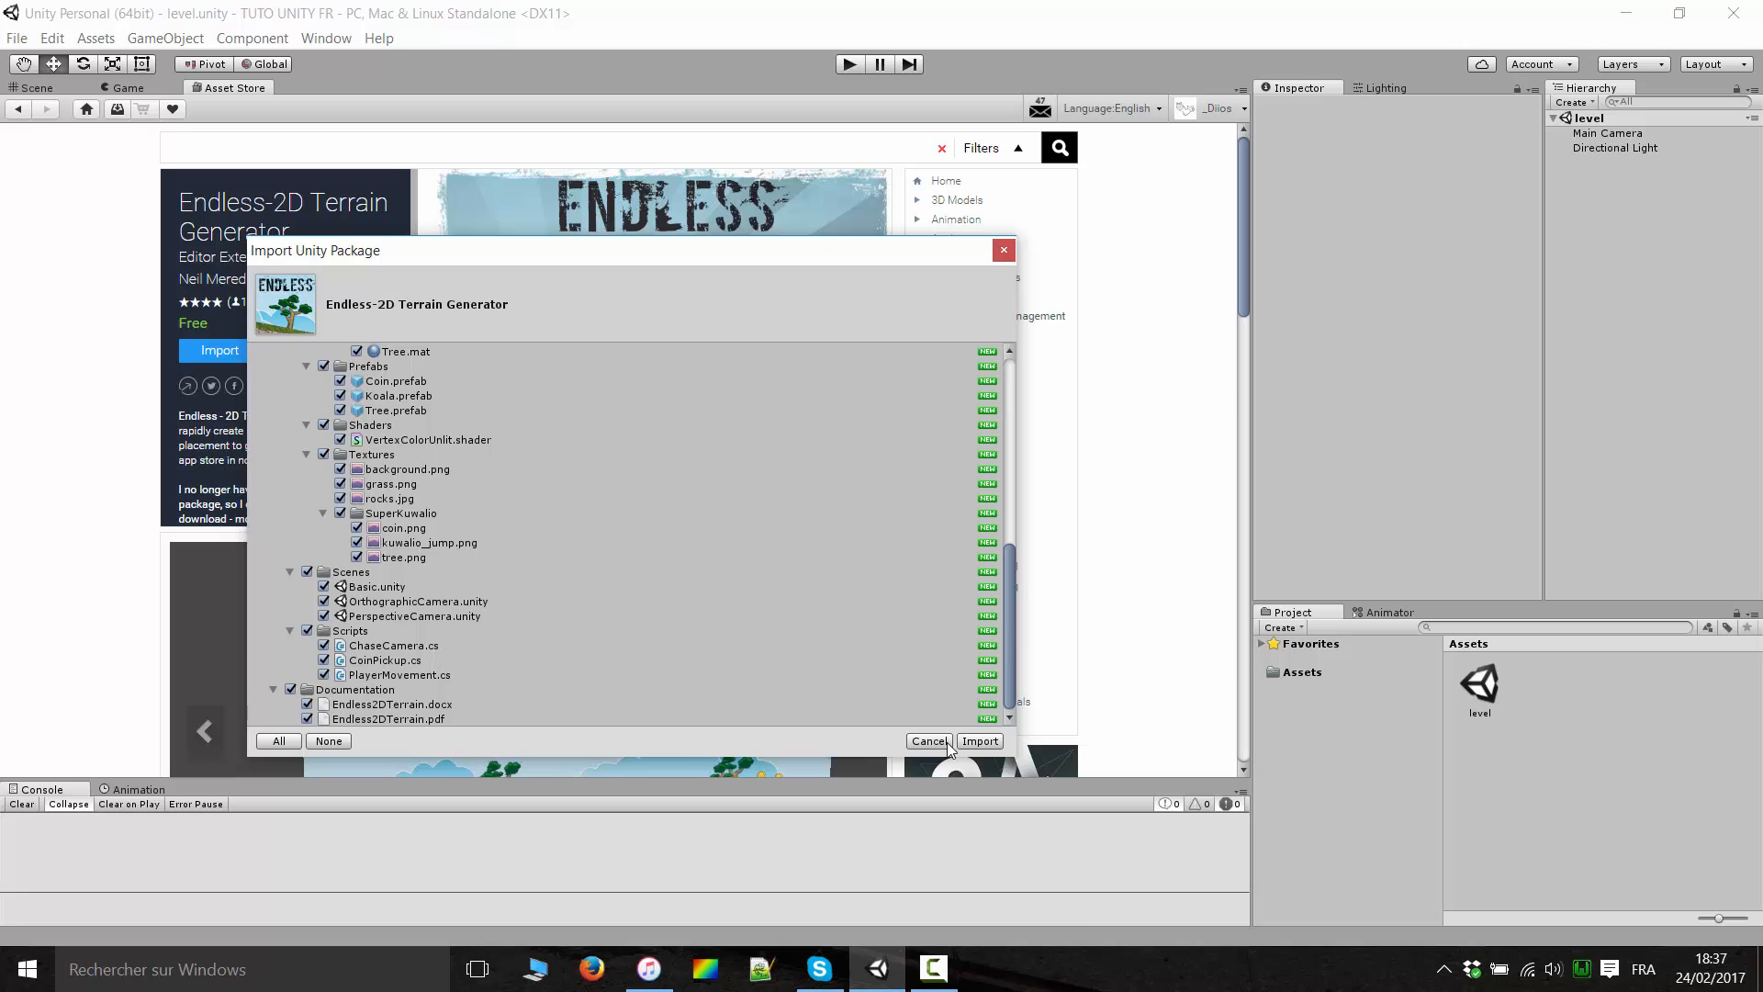
click(980, 741)
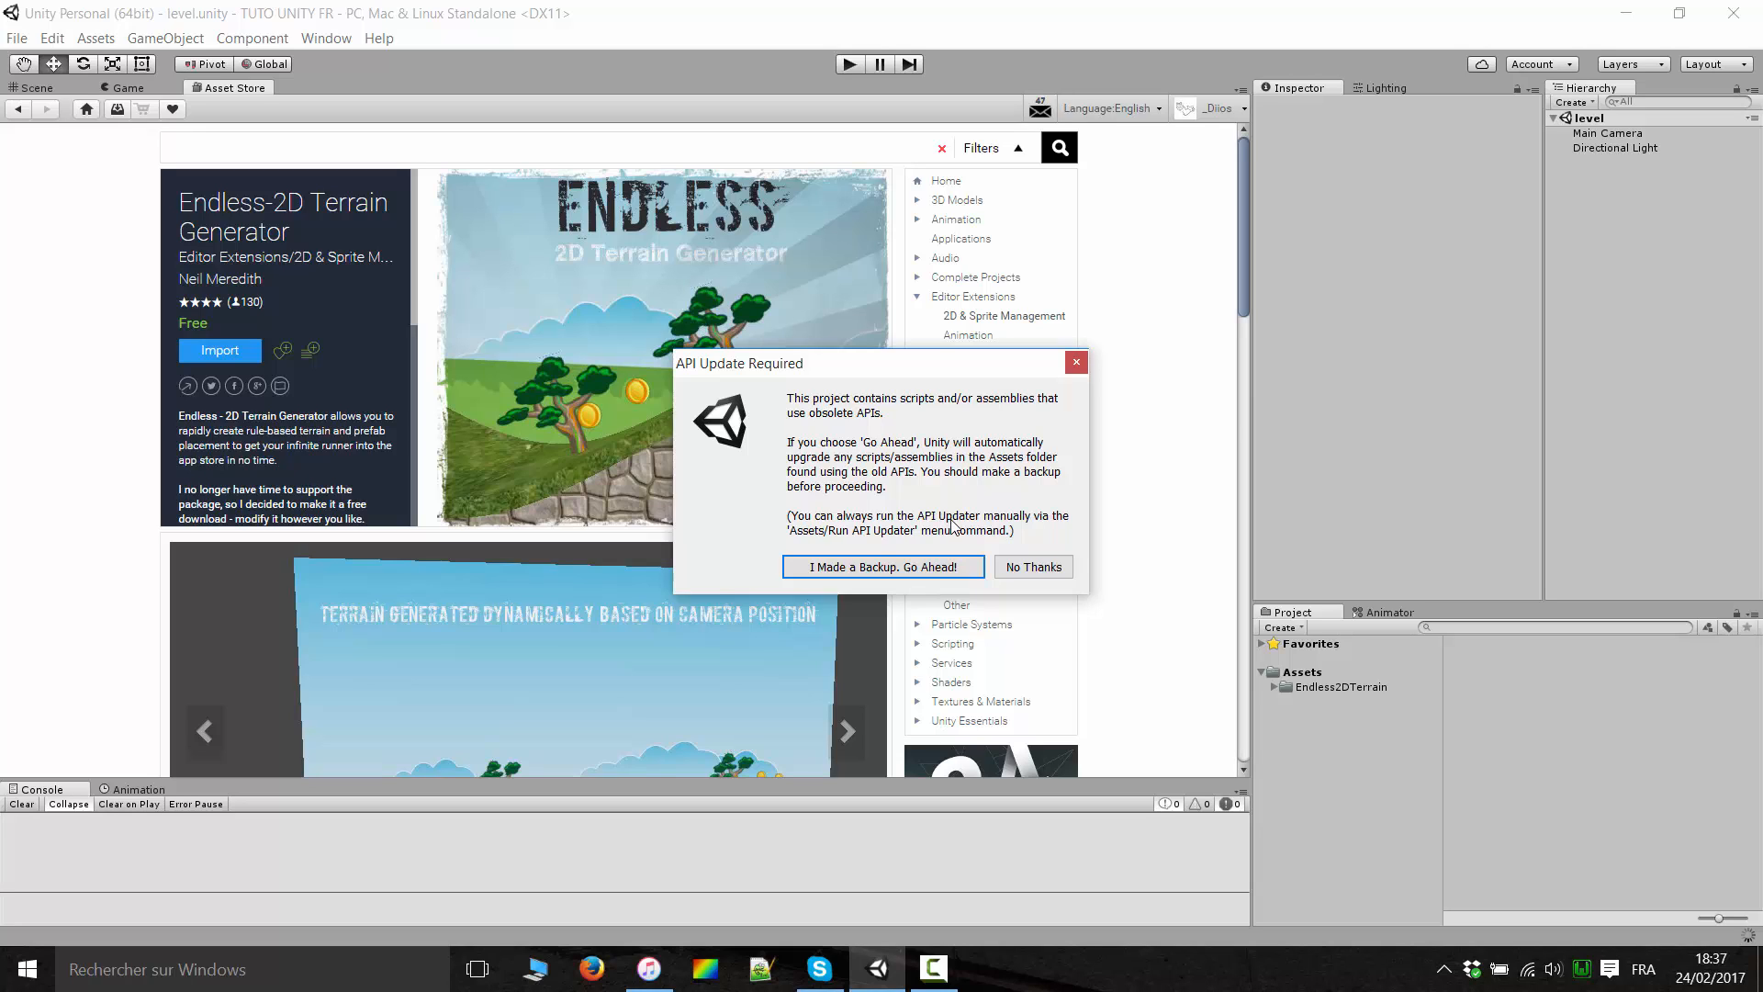
click(929, 569)
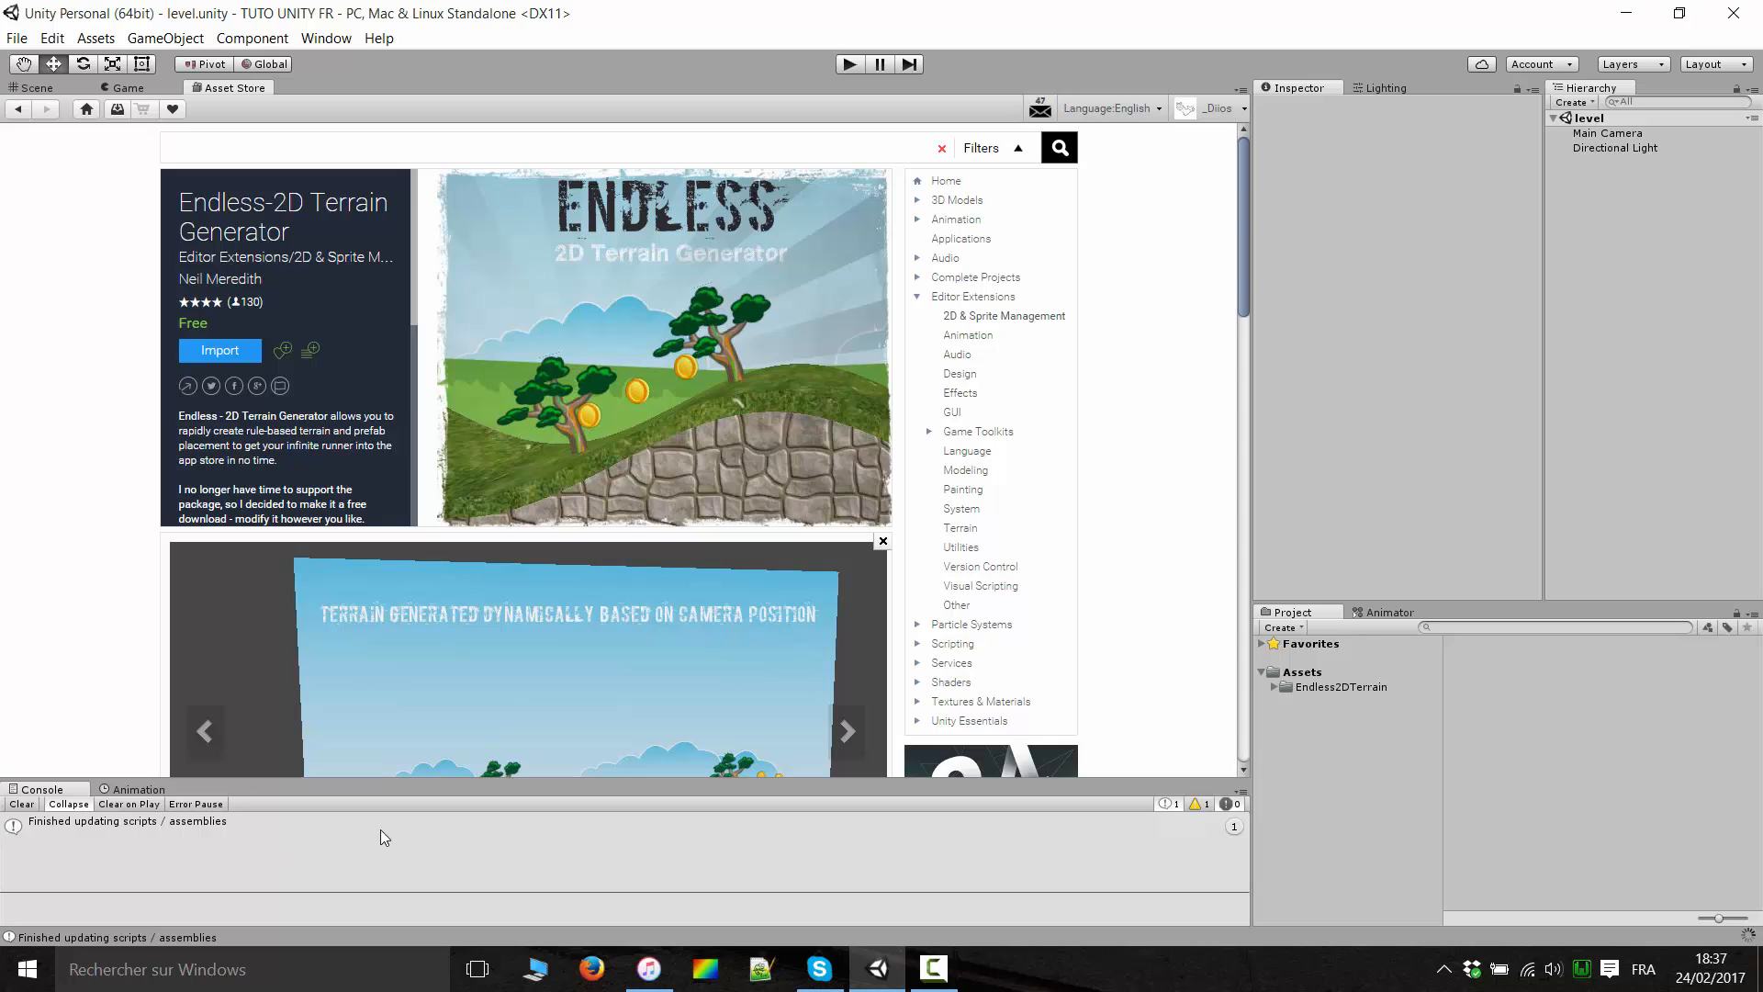
click(22, 804)
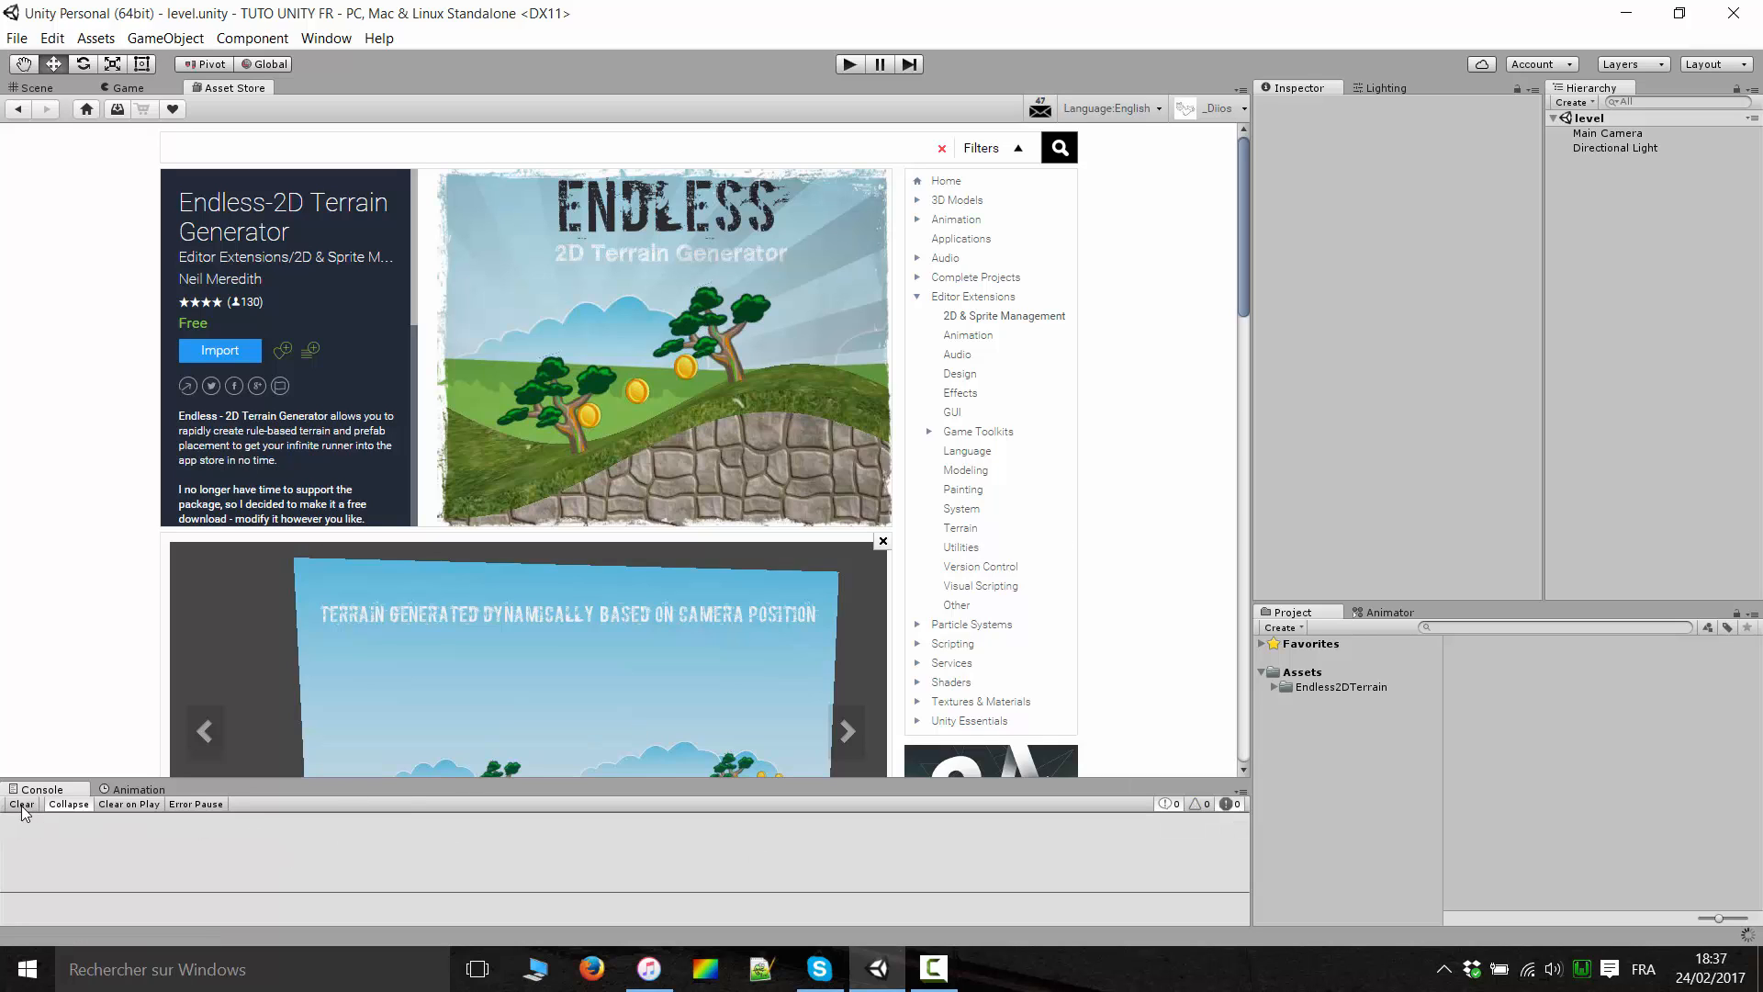
Return to the Scene view and open the OrthographicCamera scene from the Endless2DTerrain Demos Scenes folder.
click(41, 86)
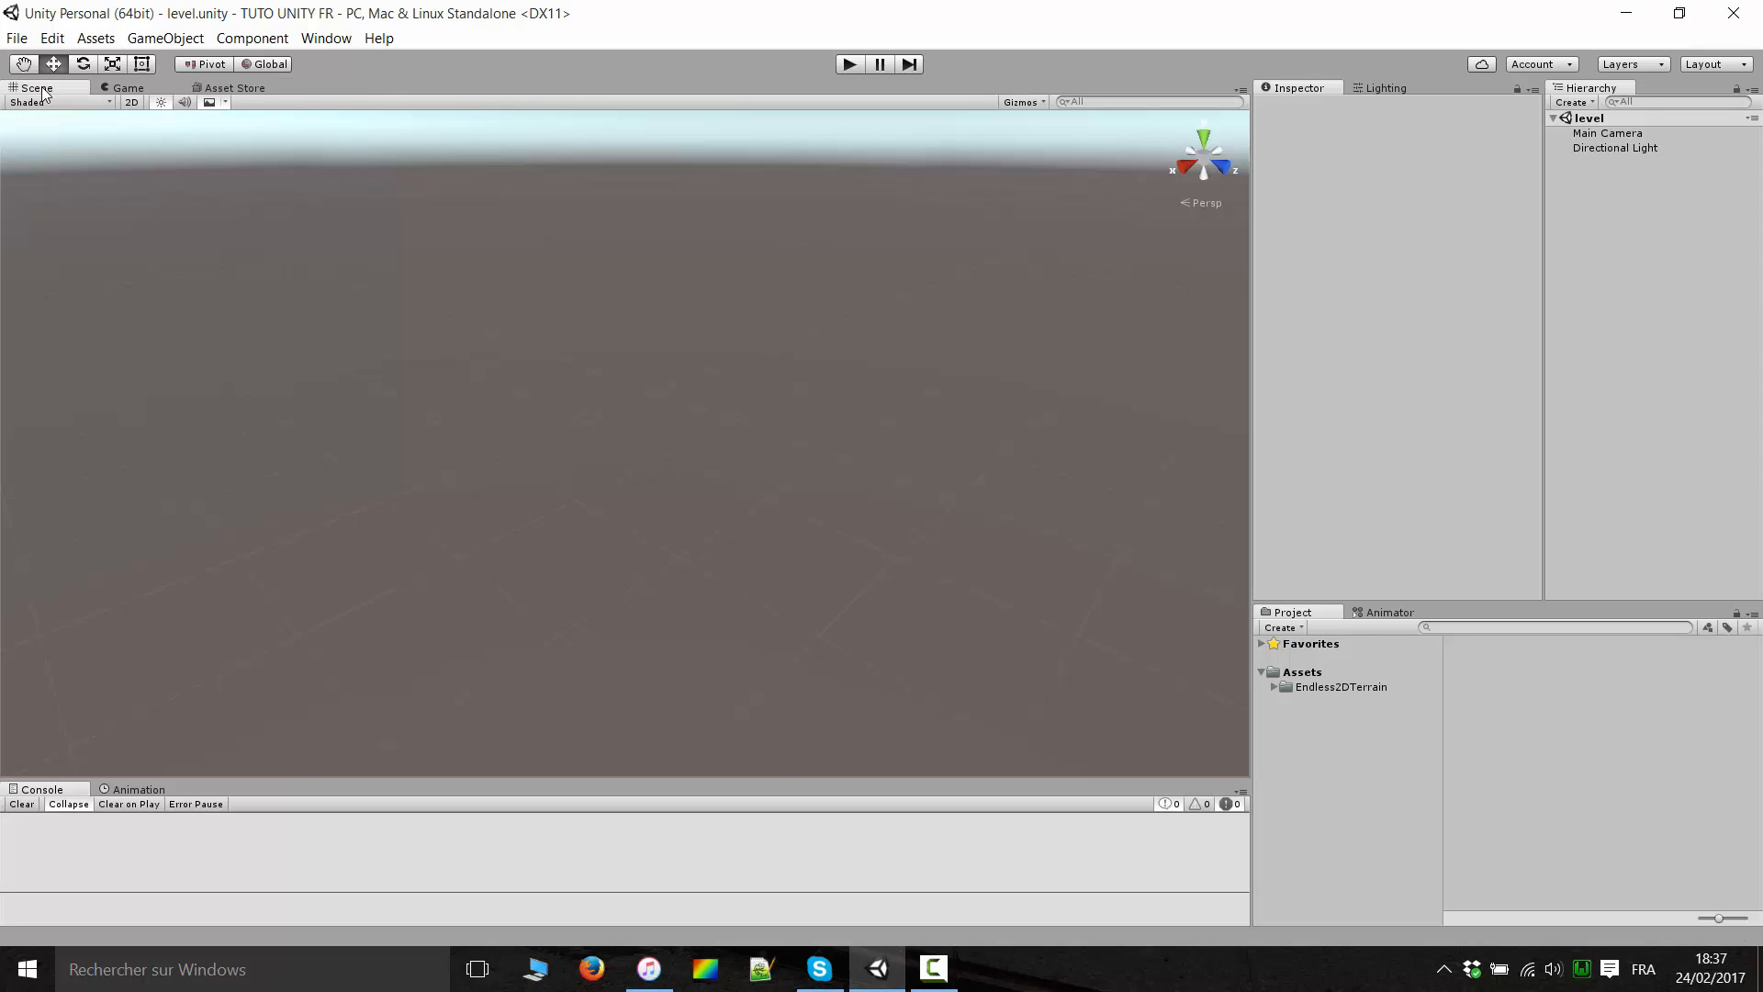
click(1274, 687)
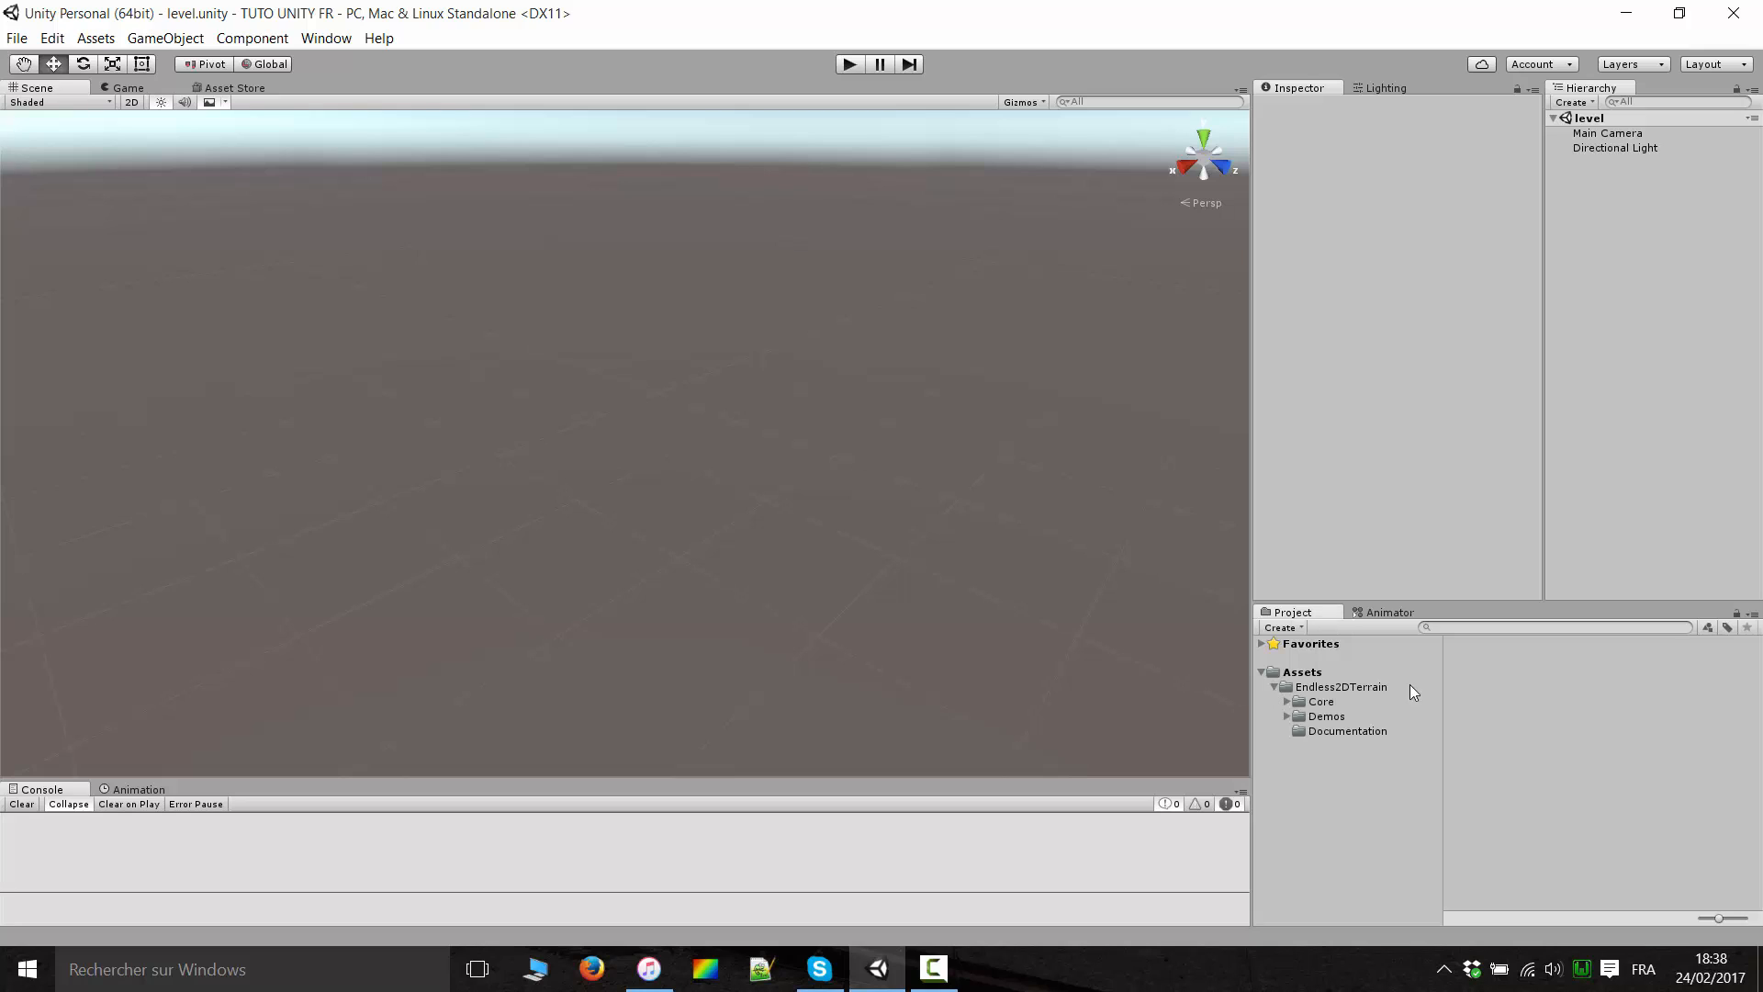
click(1287, 717)
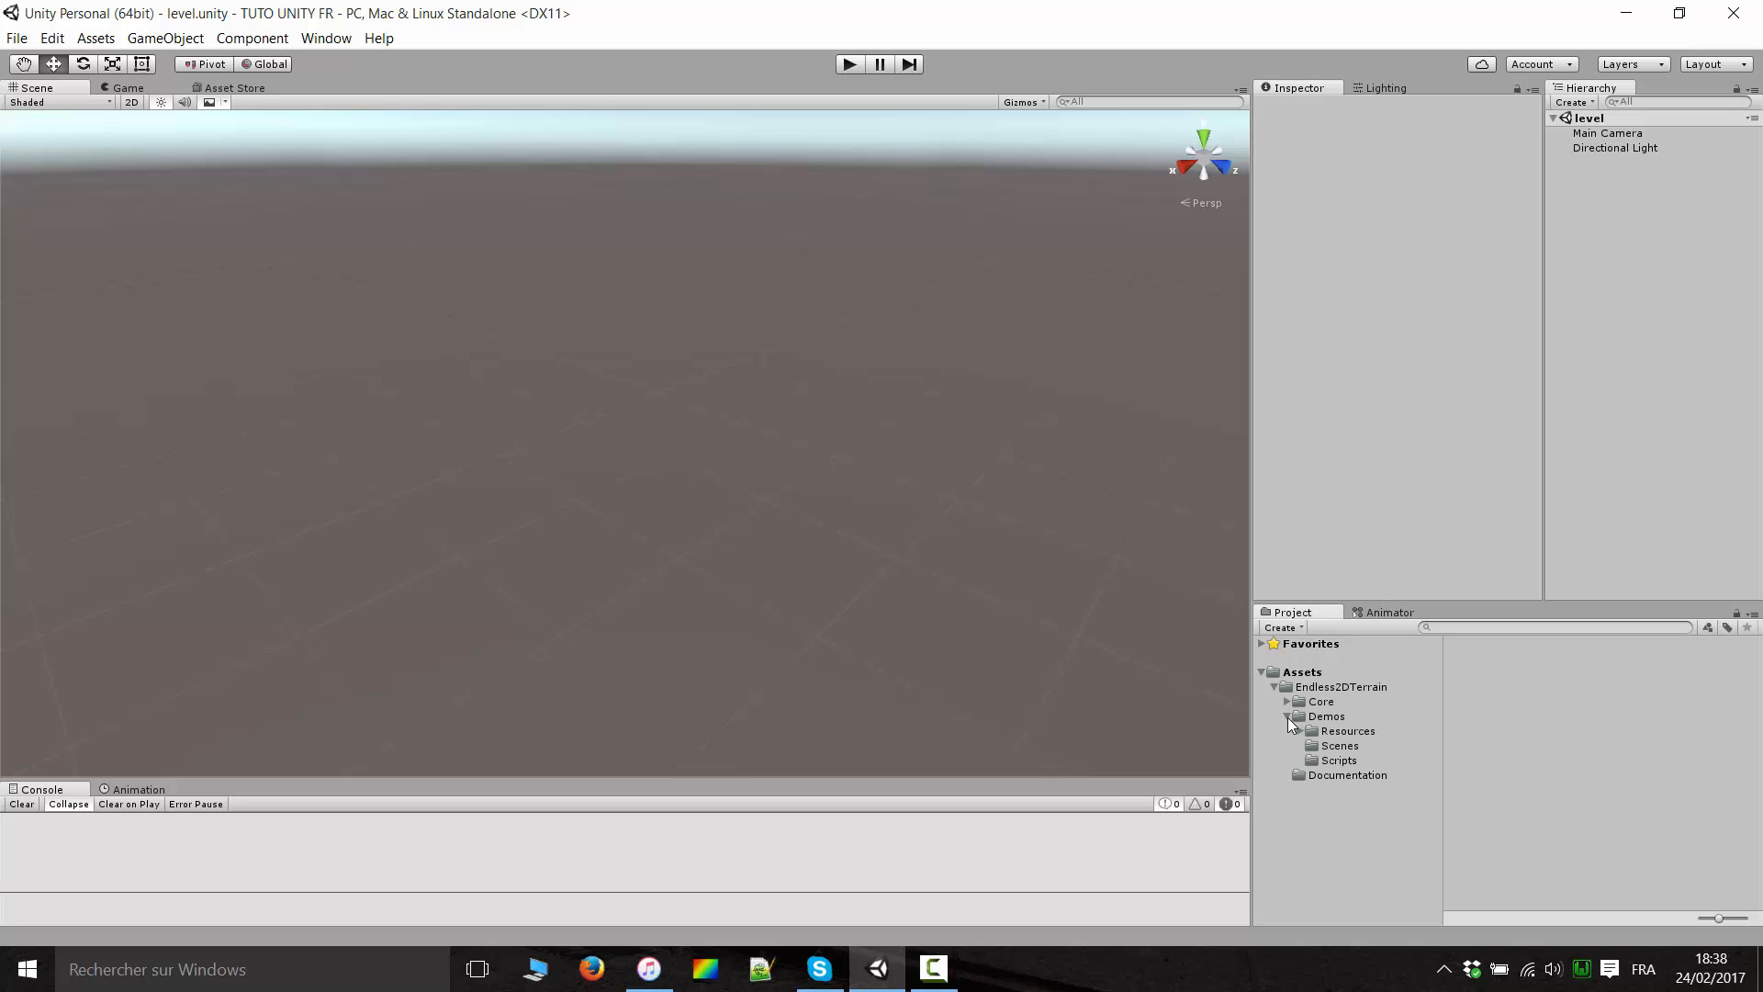
click(1350, 743)
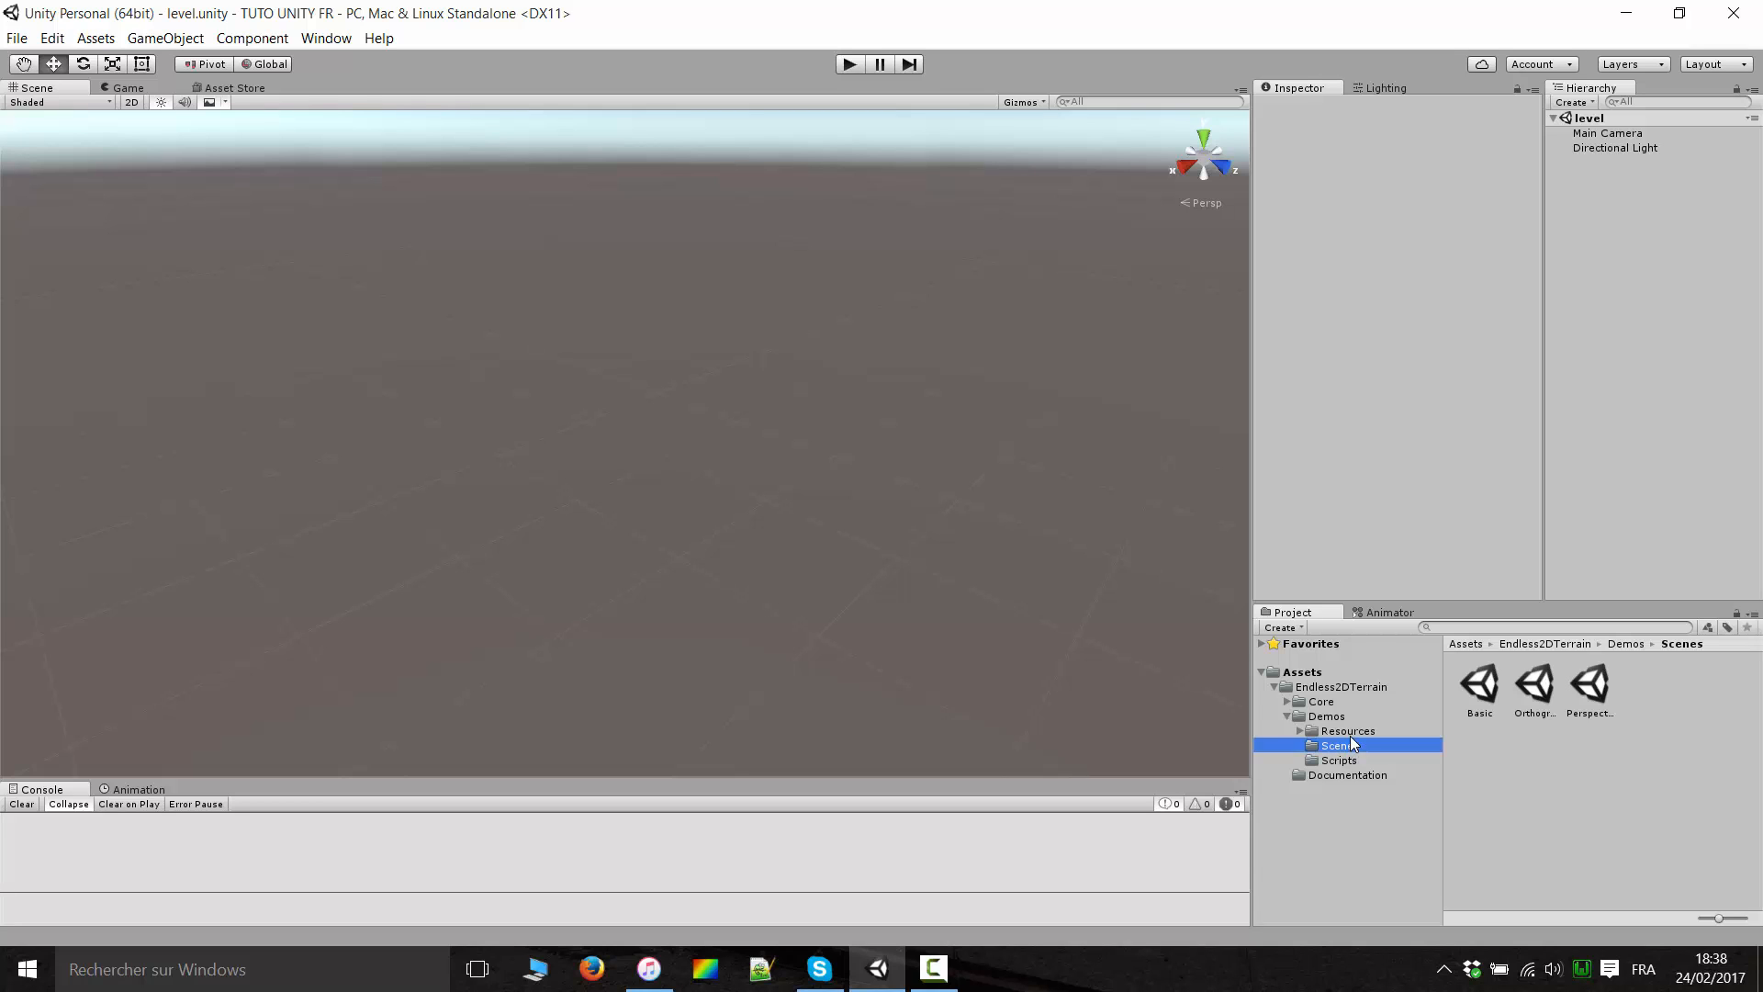
double_click(1535, 687)
alt+drag(995, 509, 1281, 471)
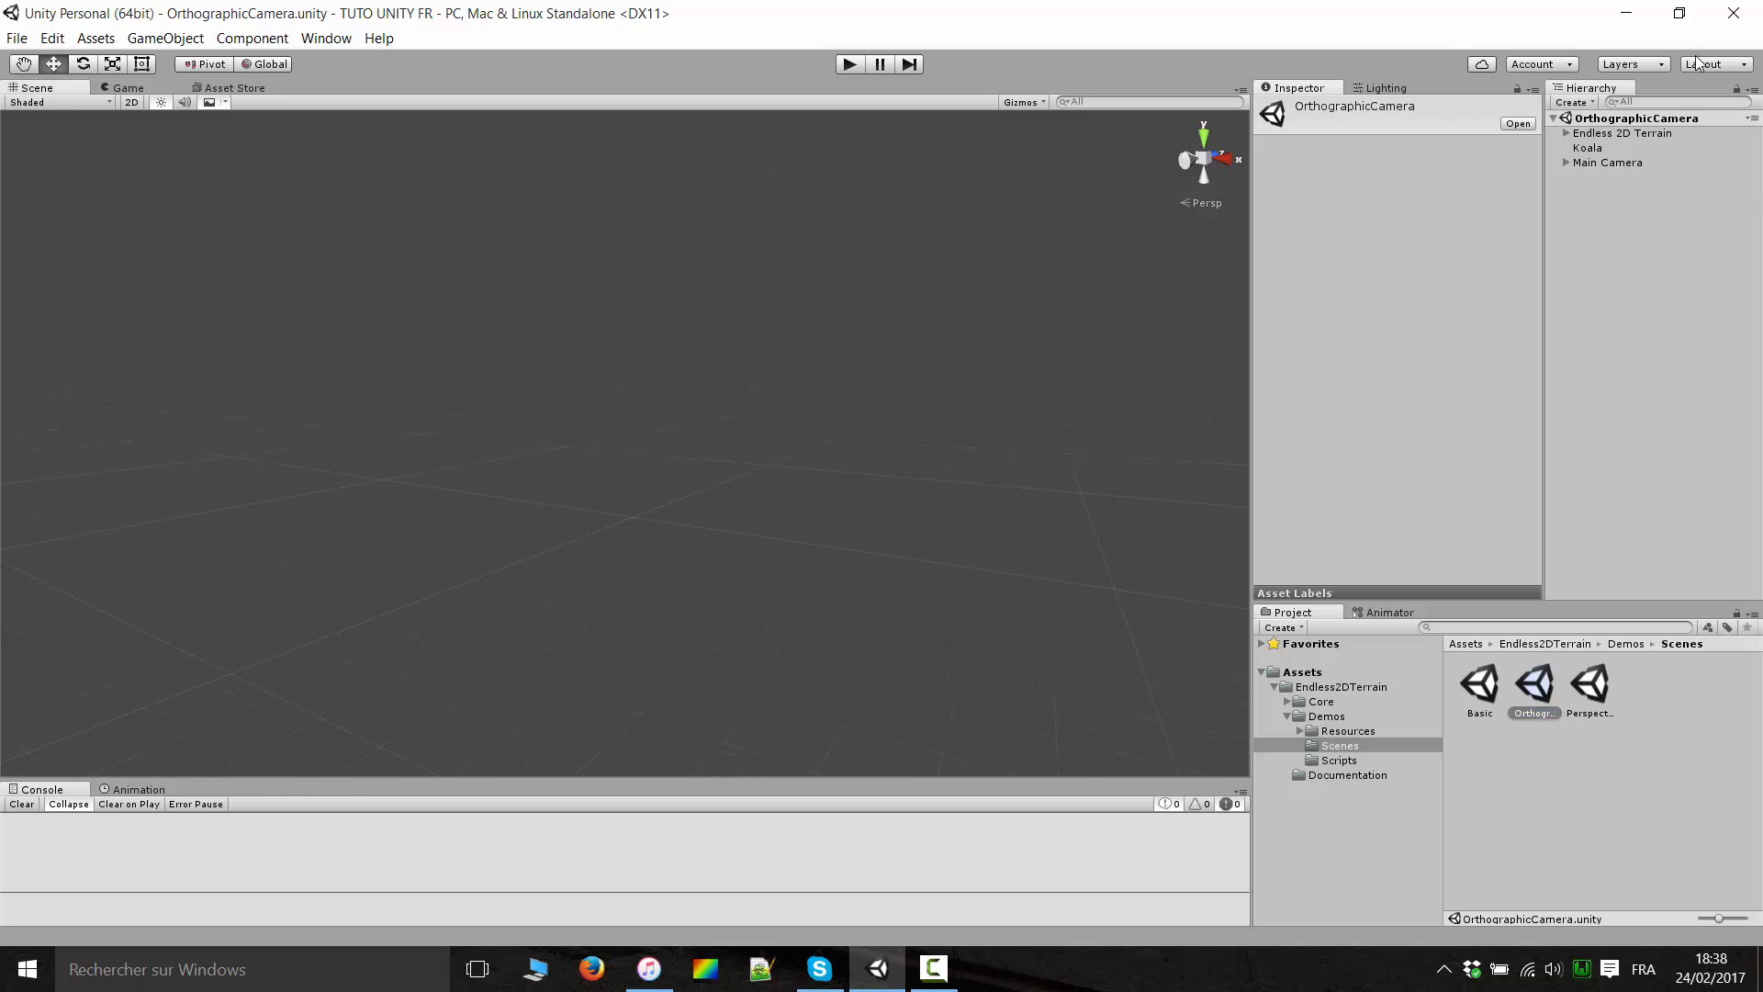
Frame the Main Camera in the Scene view and switch the view to 2D mode.
click(1609, 161)
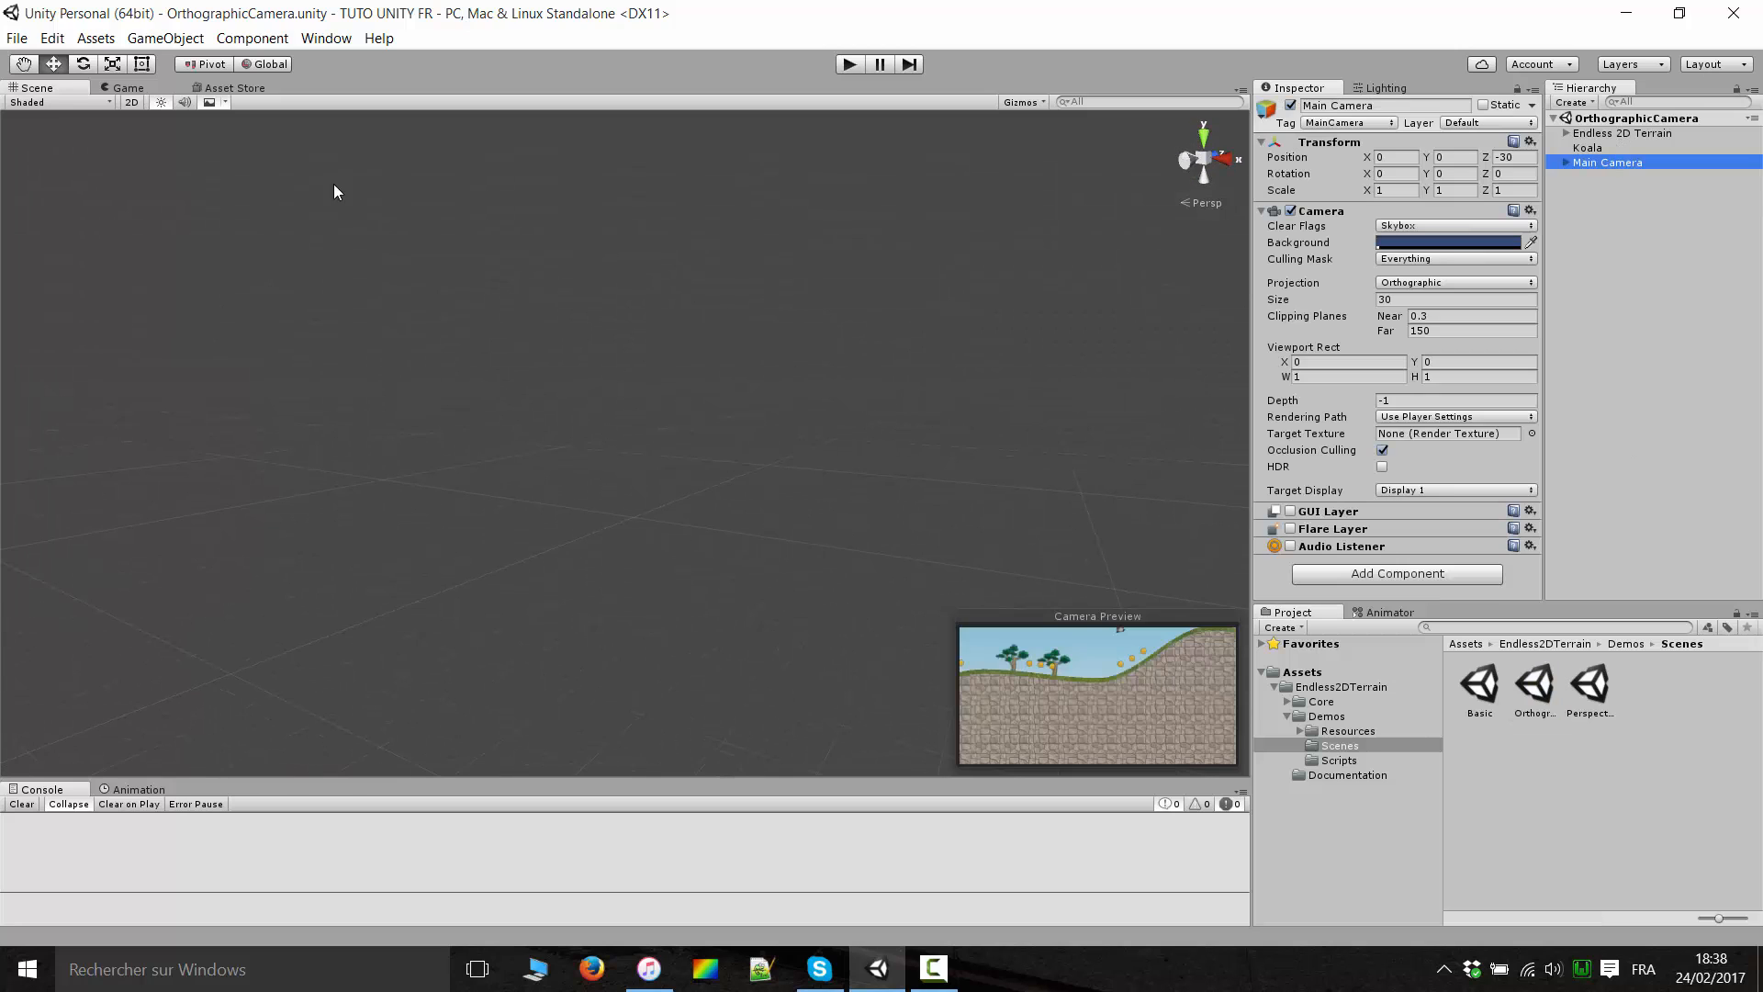
double_click(1602, 162)
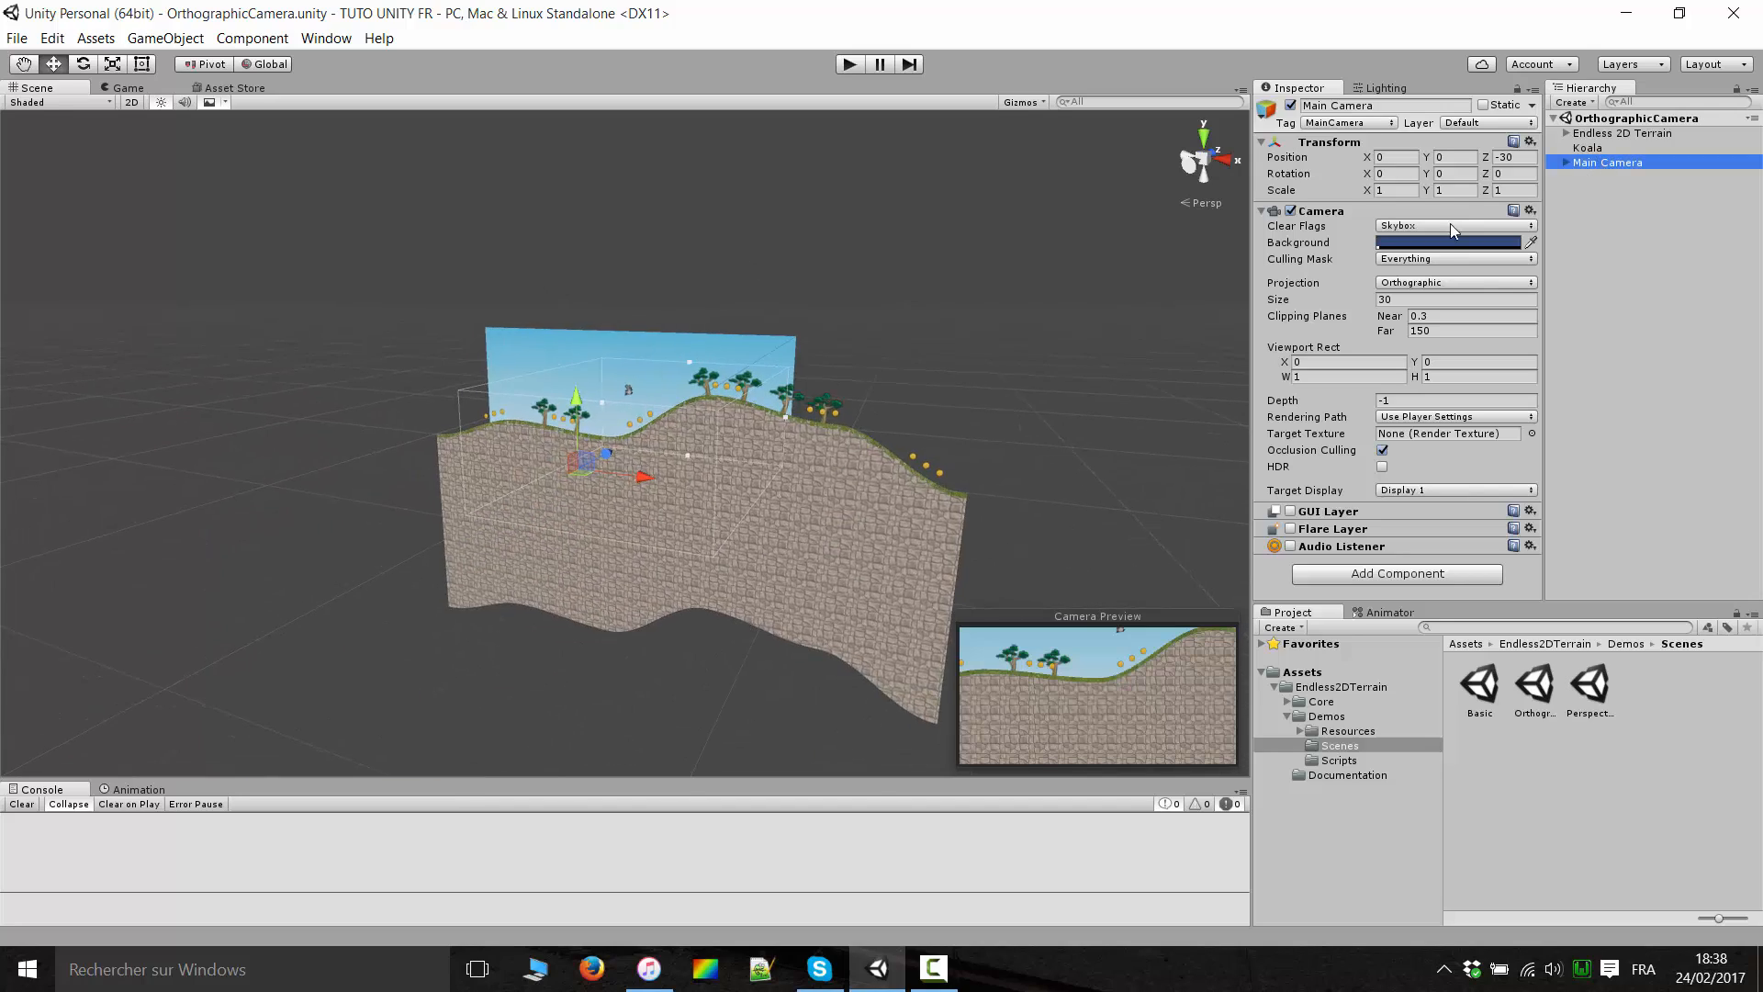
scroll(724, 448, up, 3)
click(133, 102)
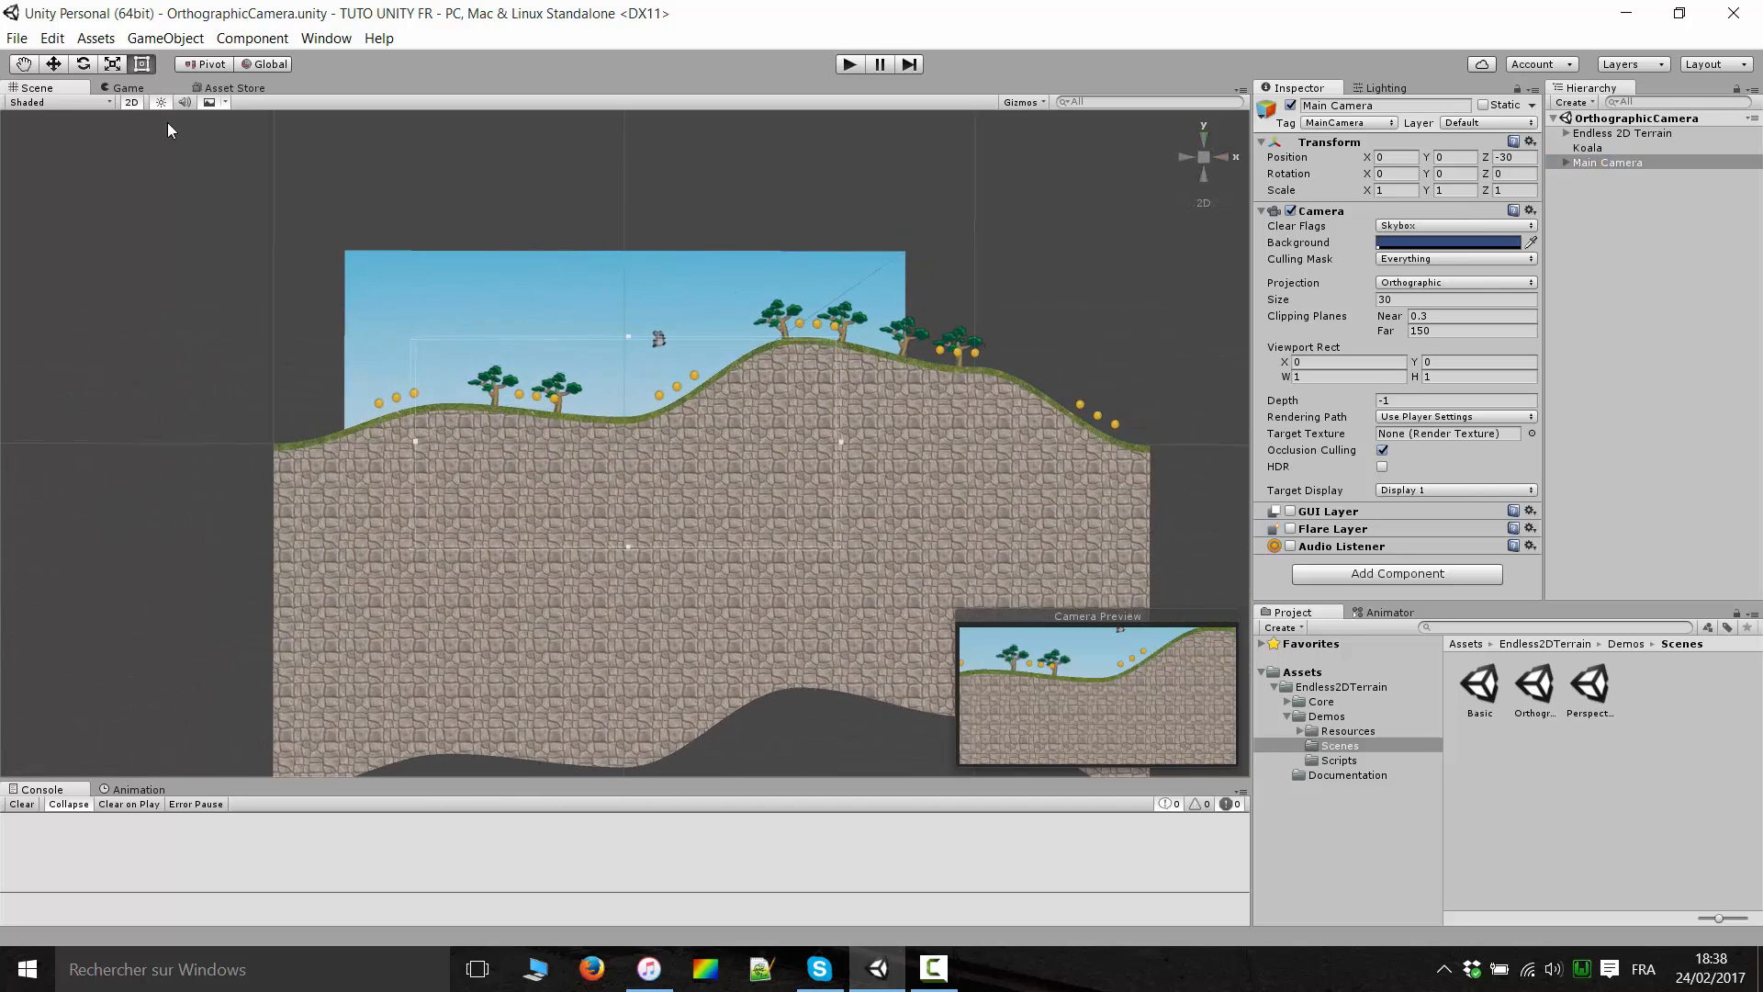
scroll(767, 340, up, 2)
middle_drag(796, 339, 715, 424)
scroll(758, 402, down, 5)
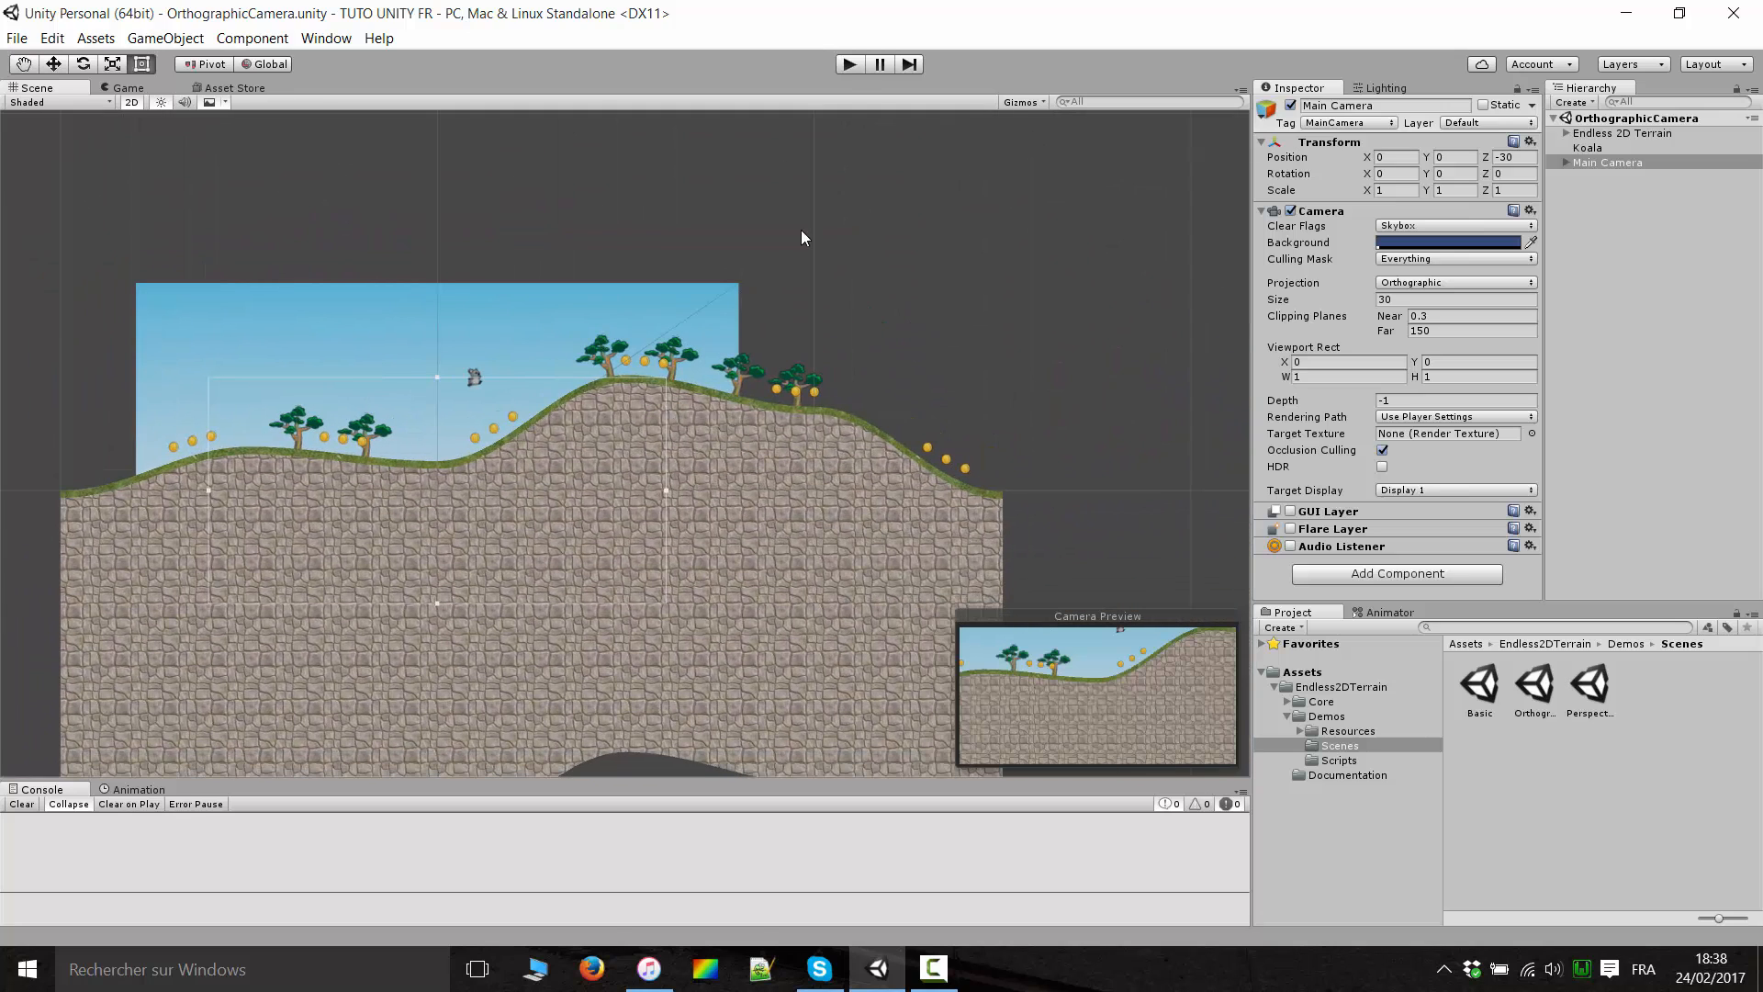
Play the OrthographicCamera demo to watch the koala run over the terrain, stop it and return to the Scene view.
click(847, 65)
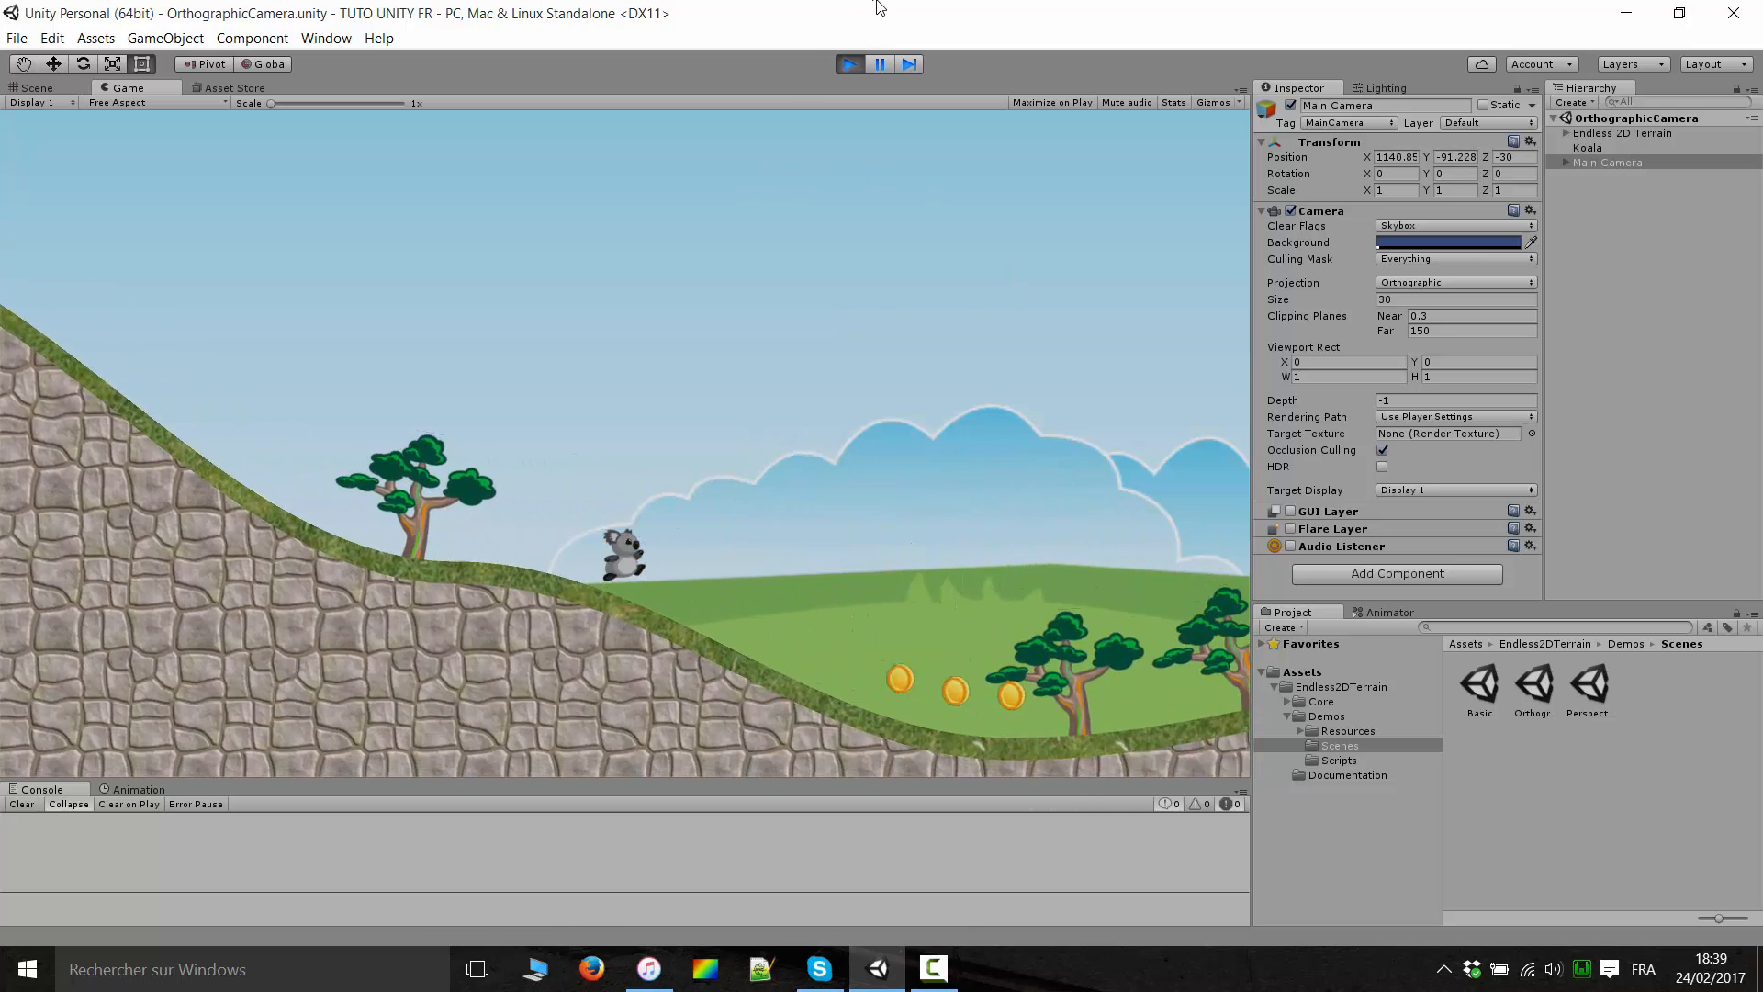
click(851, 63)
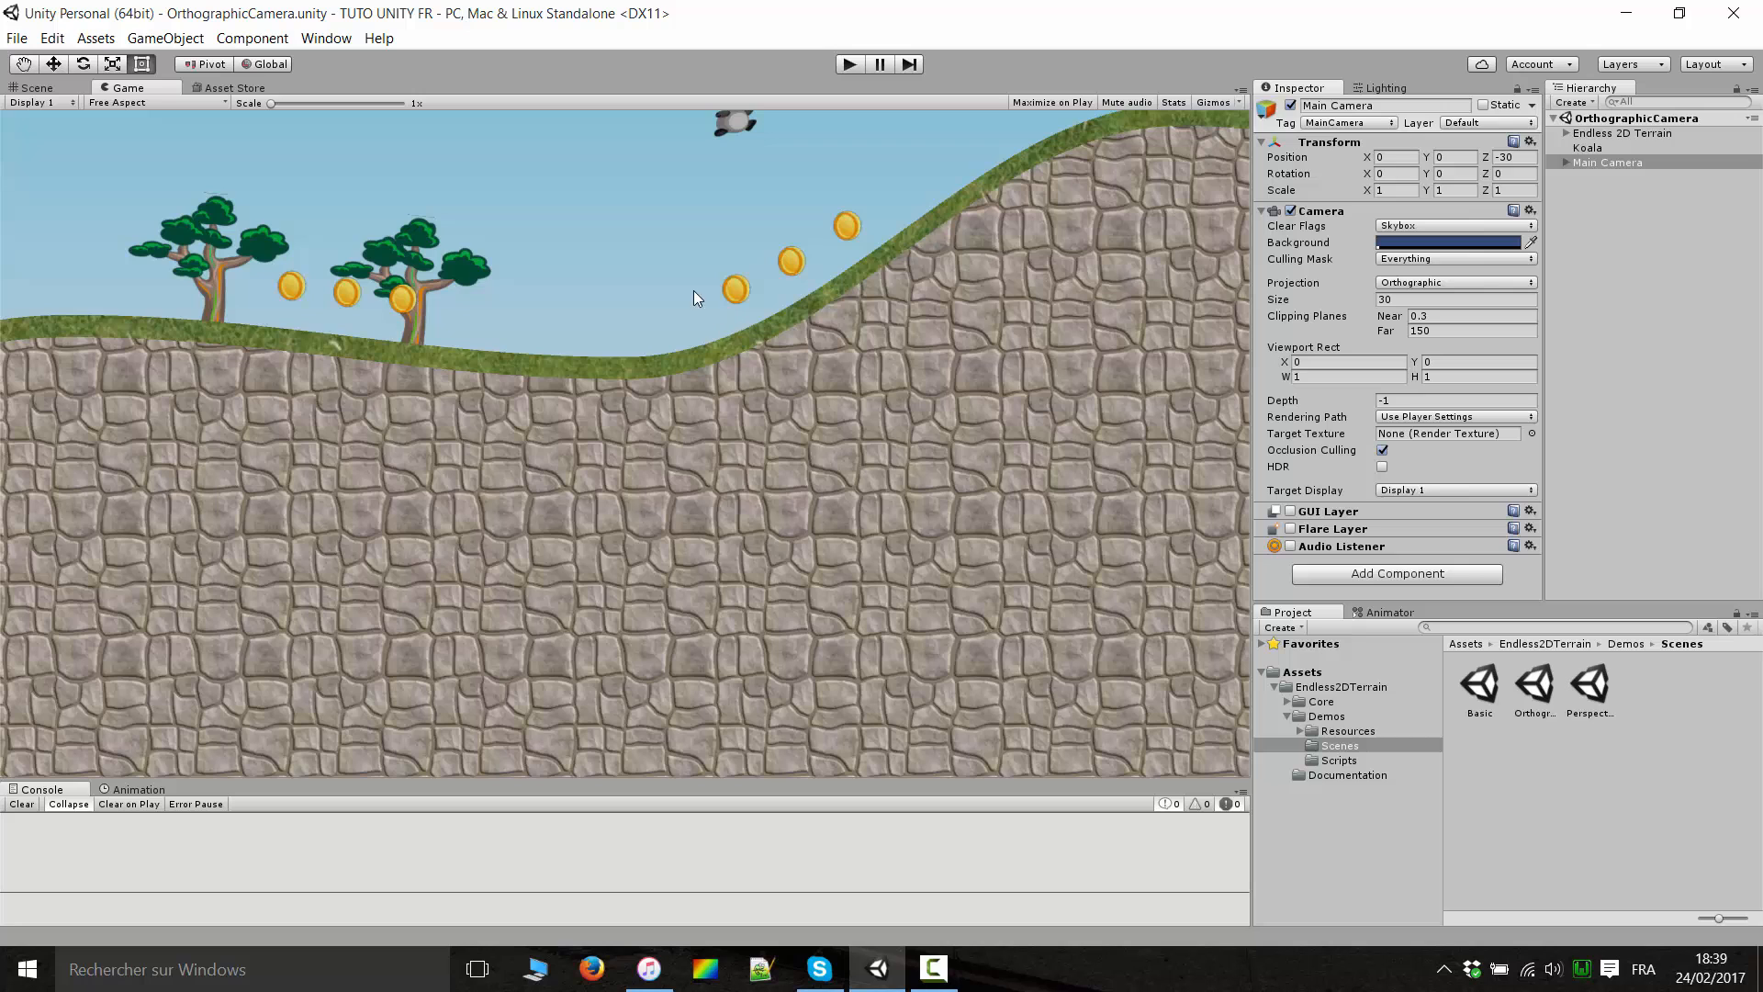
click(35, 87)
Dock the Game view beside Project and Animator so the Scene and Game views are both shown at once.
scroll(560, 378, down, 2)
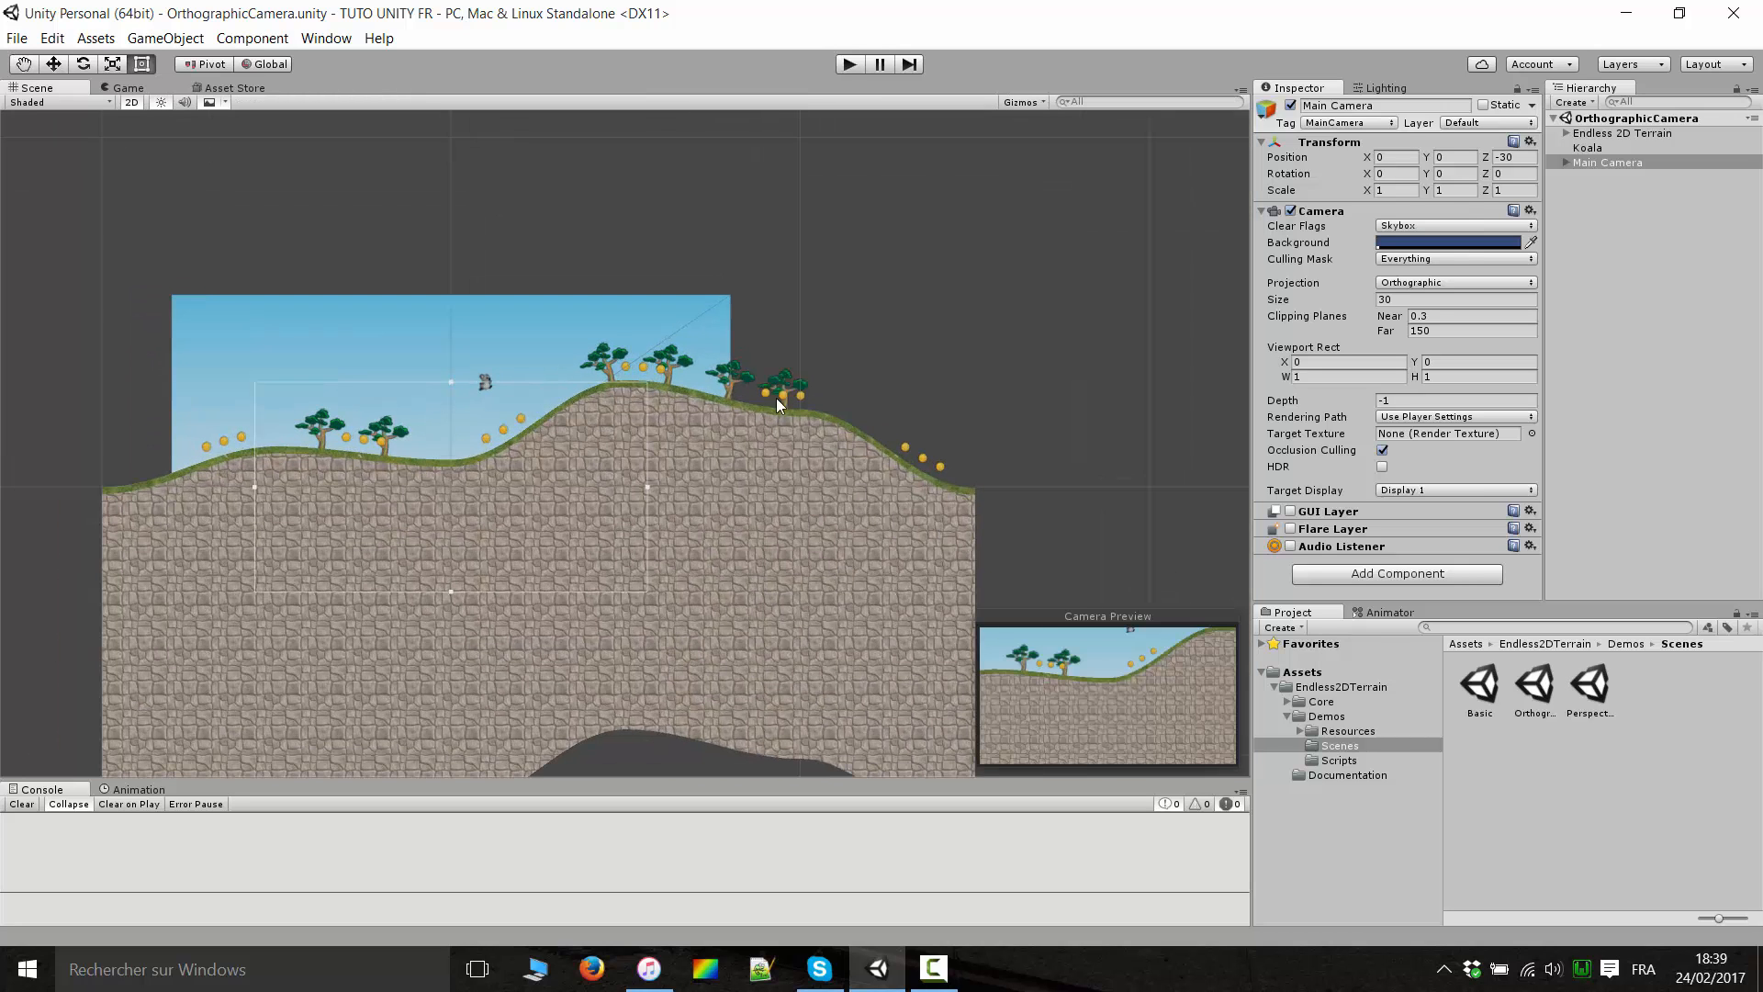
scroll(877, 369, down, 1)
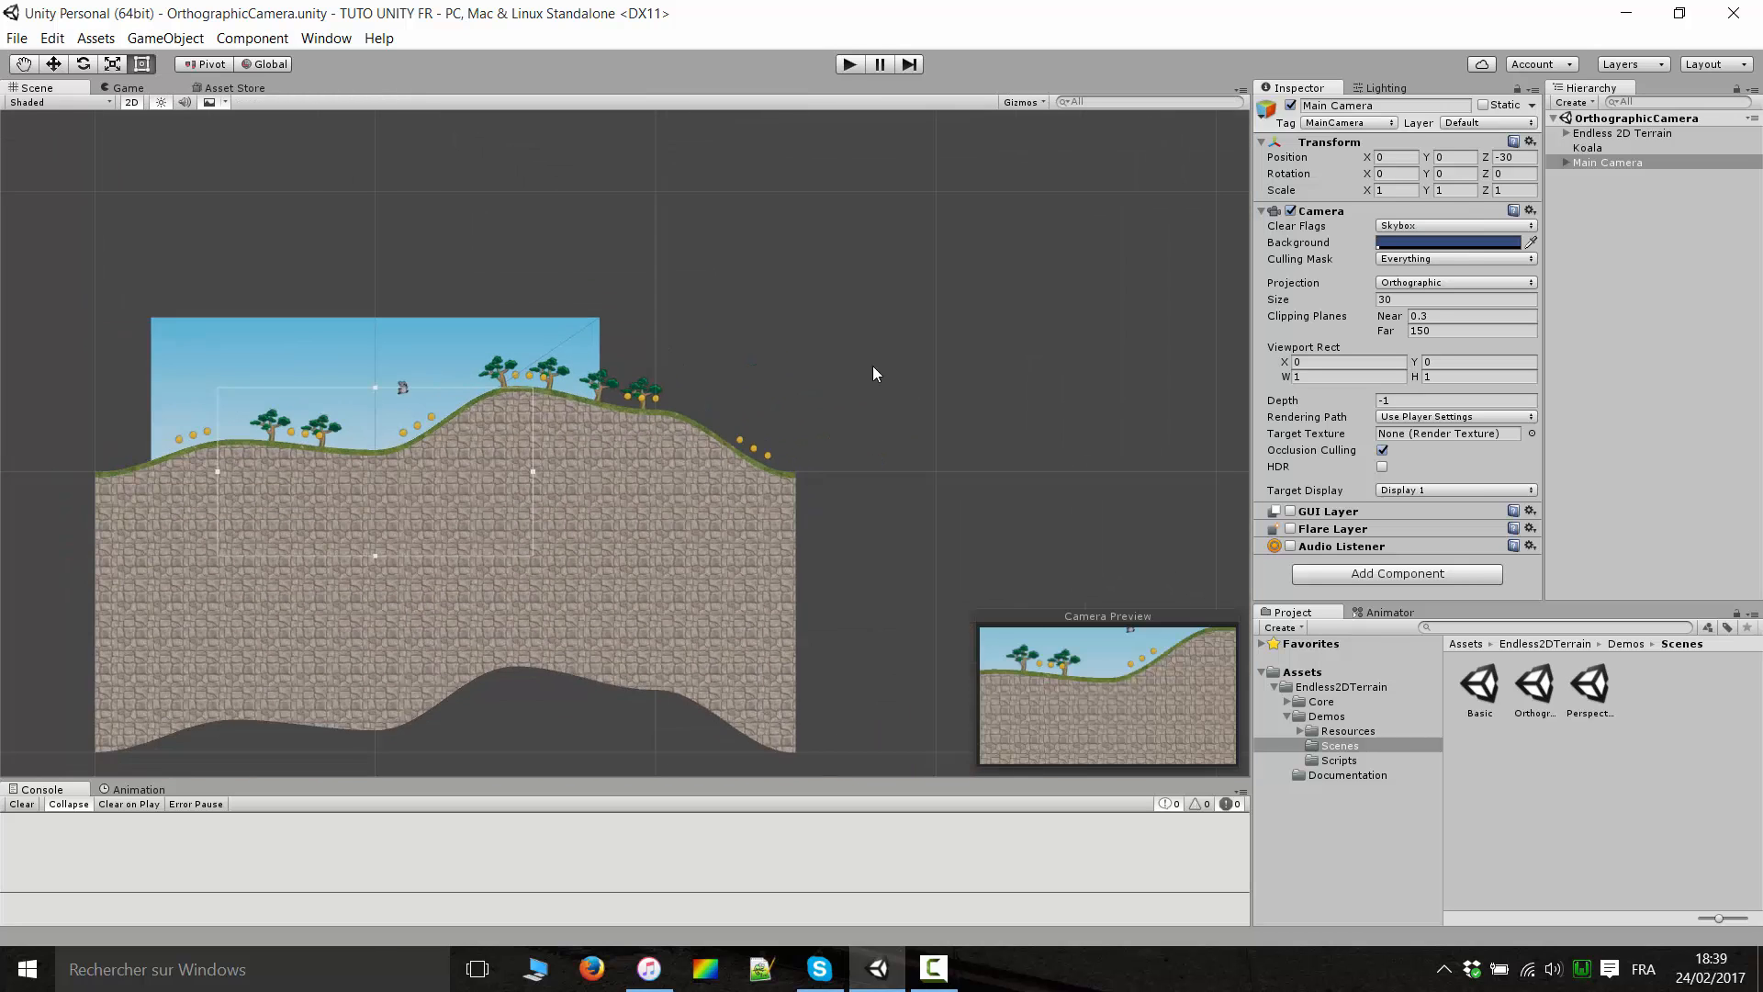
scroll(867, 366, down, 1)
drag(127, 87, 1476, 612)
scroll(665, 461, down, 1)
middle_drag(665, 460, 595, 450)
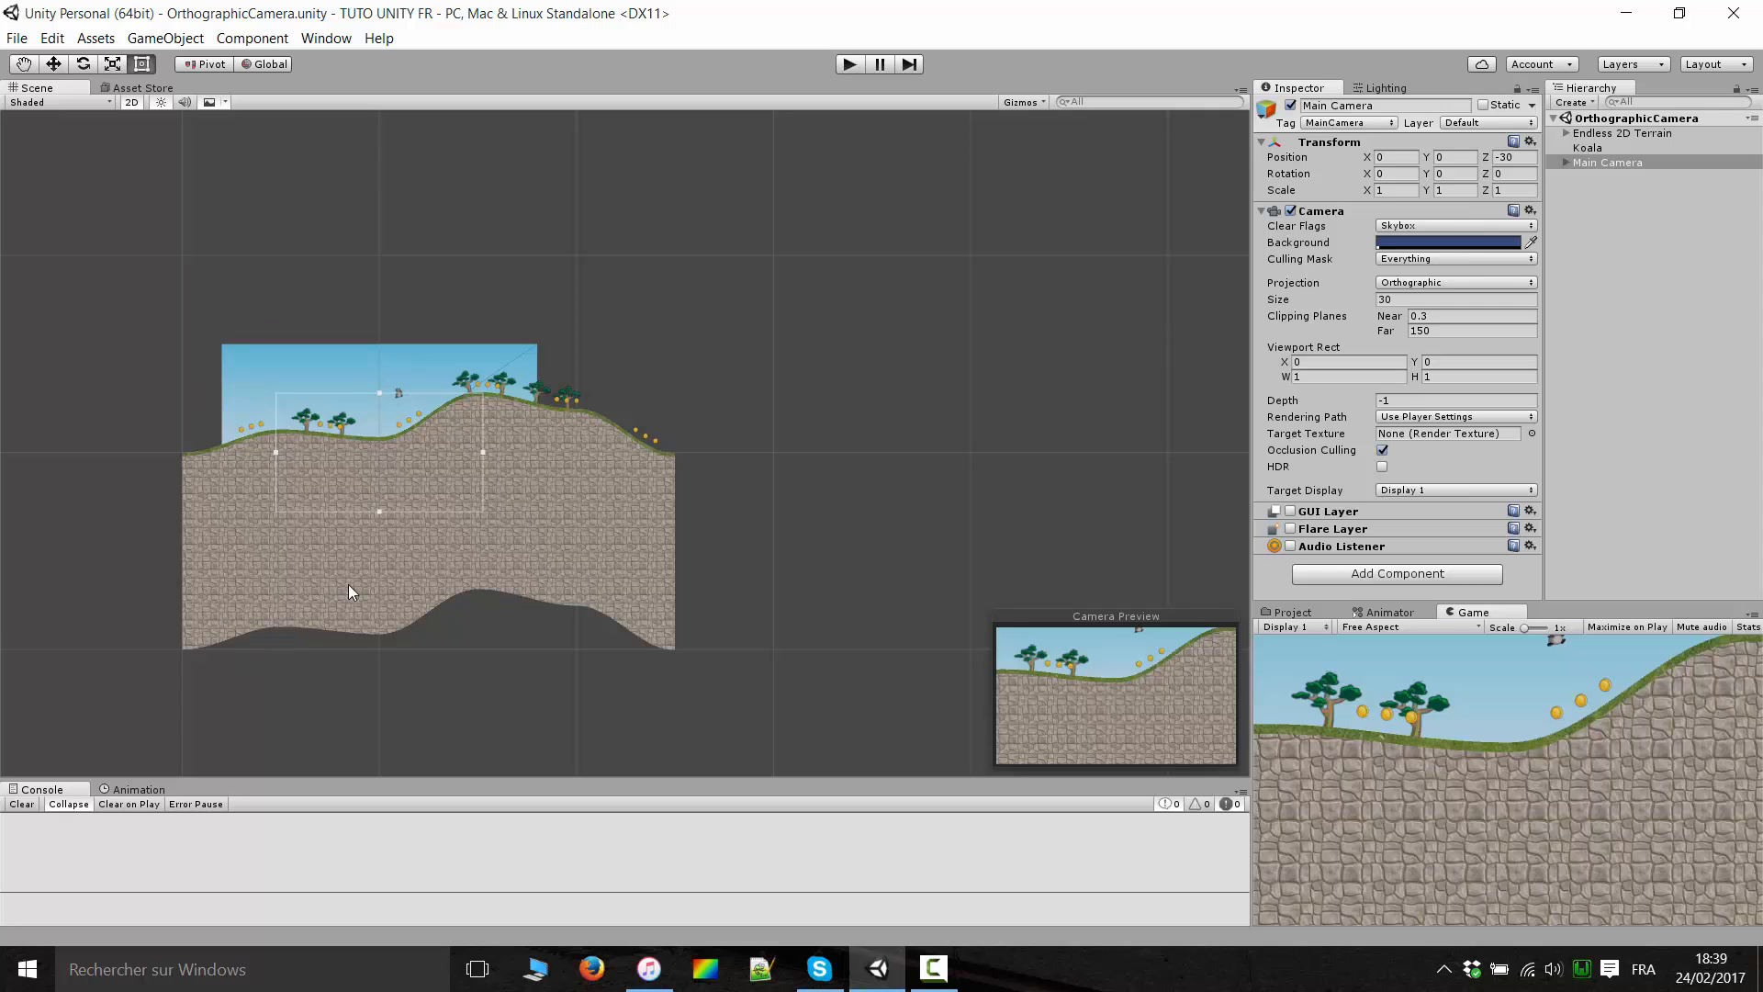
Play the demo again while following the terrain generation around the camera in the Scene view, and stop playback.
scroll(492, 592, down, 3)
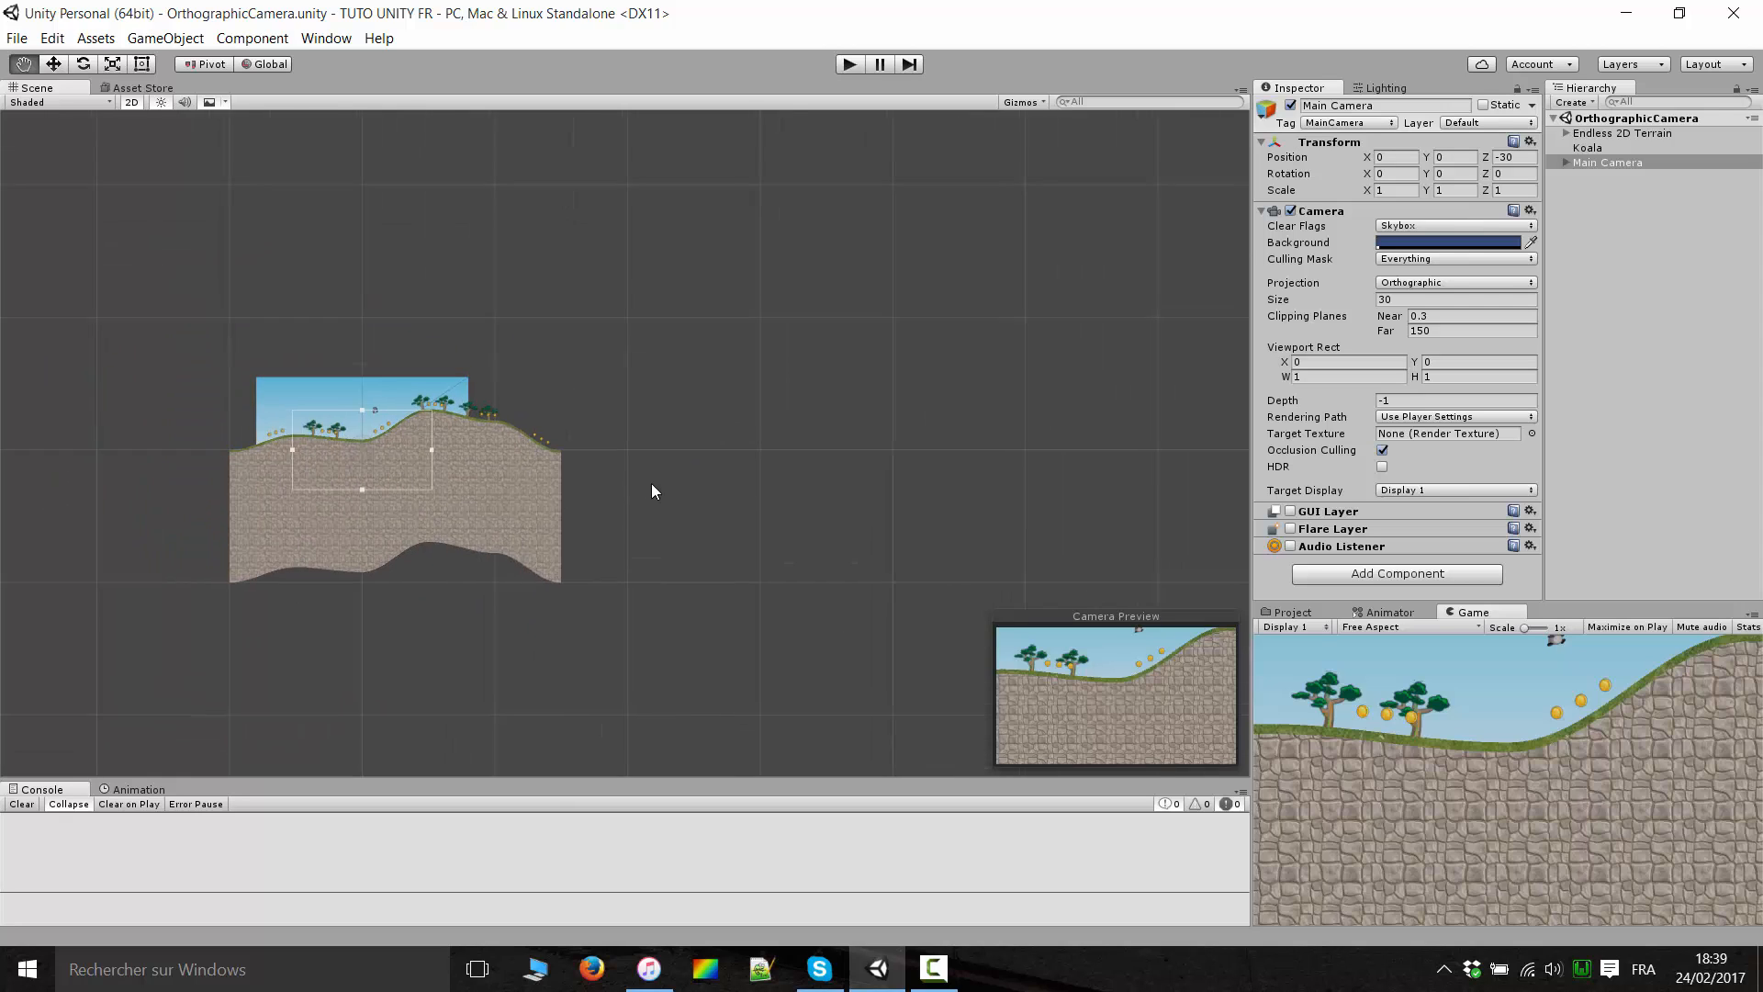
click(850, 64)
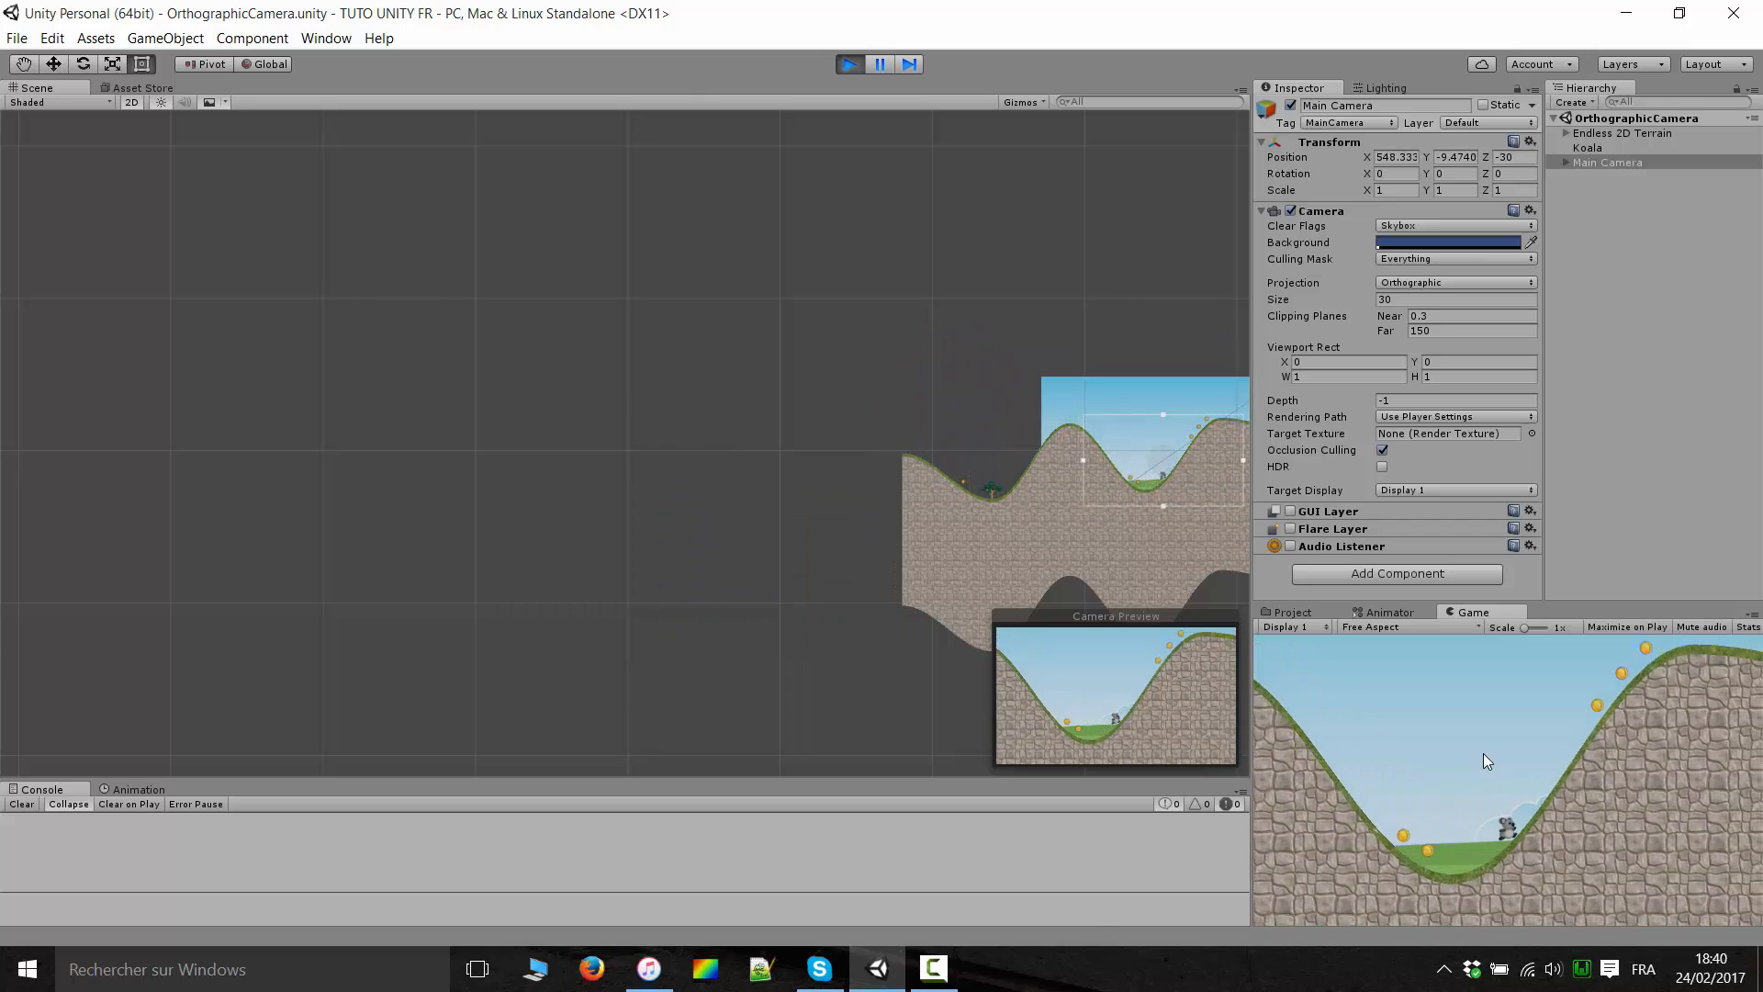
middle_drag(799, 488, 287, 448)
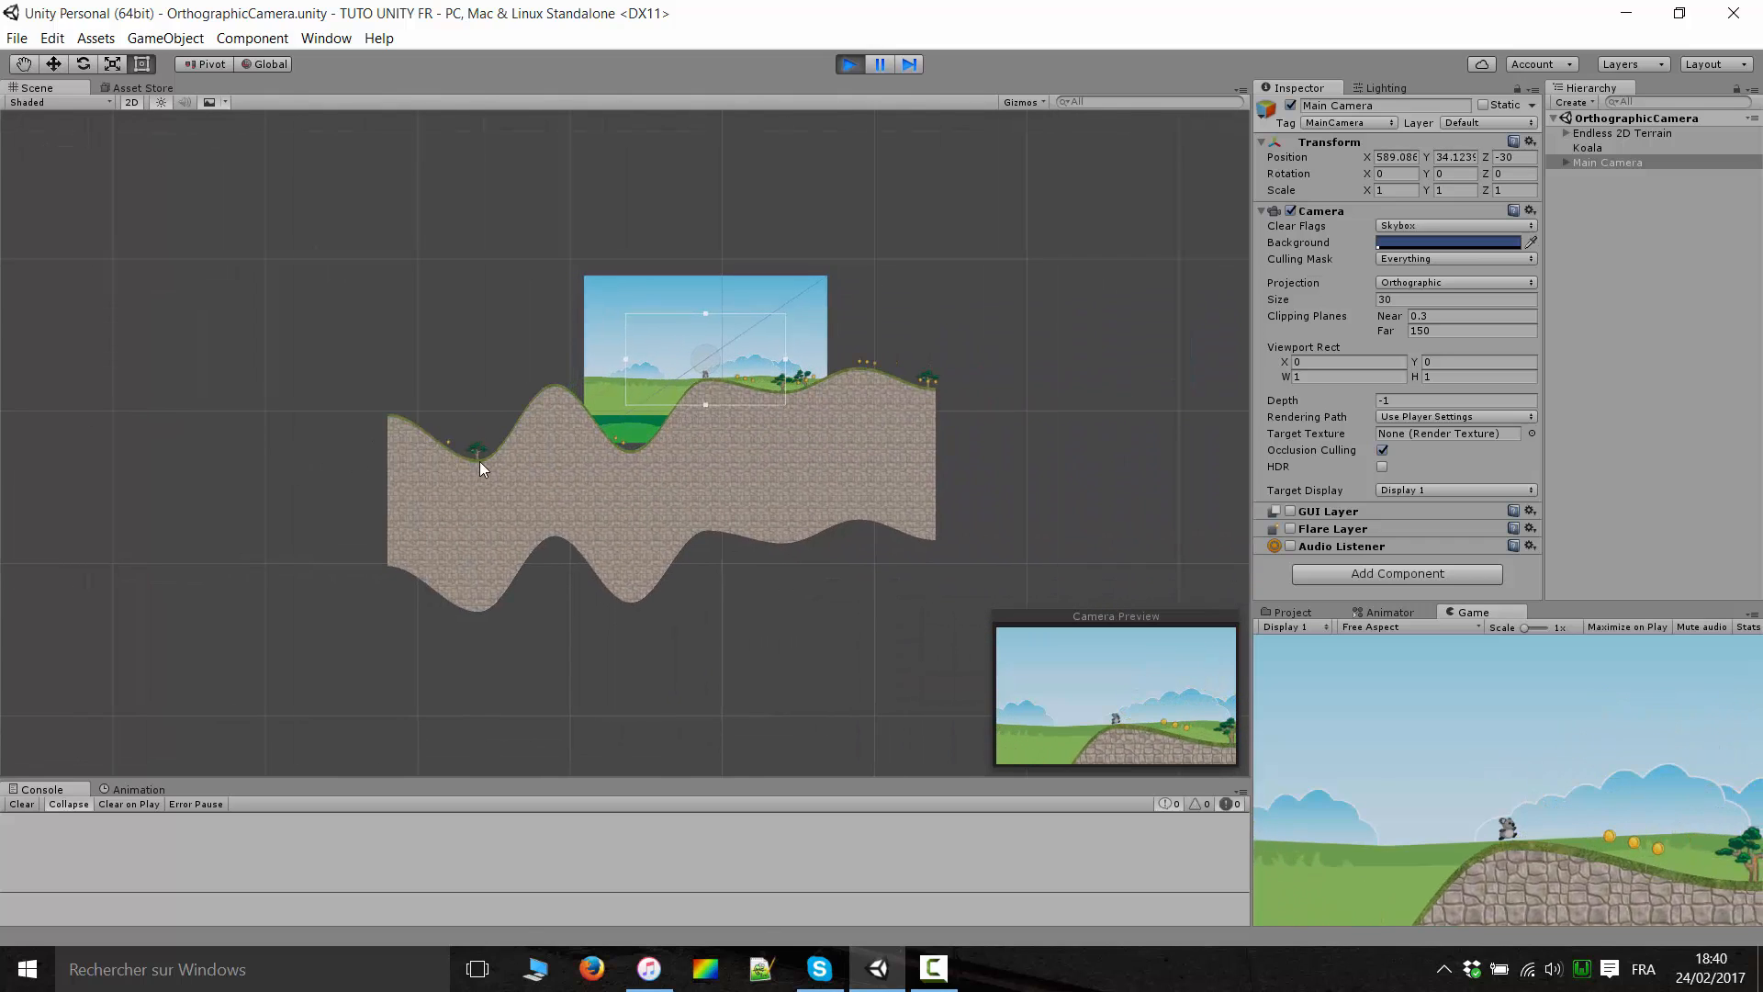
middle_drag(903, 380, 661, 437)
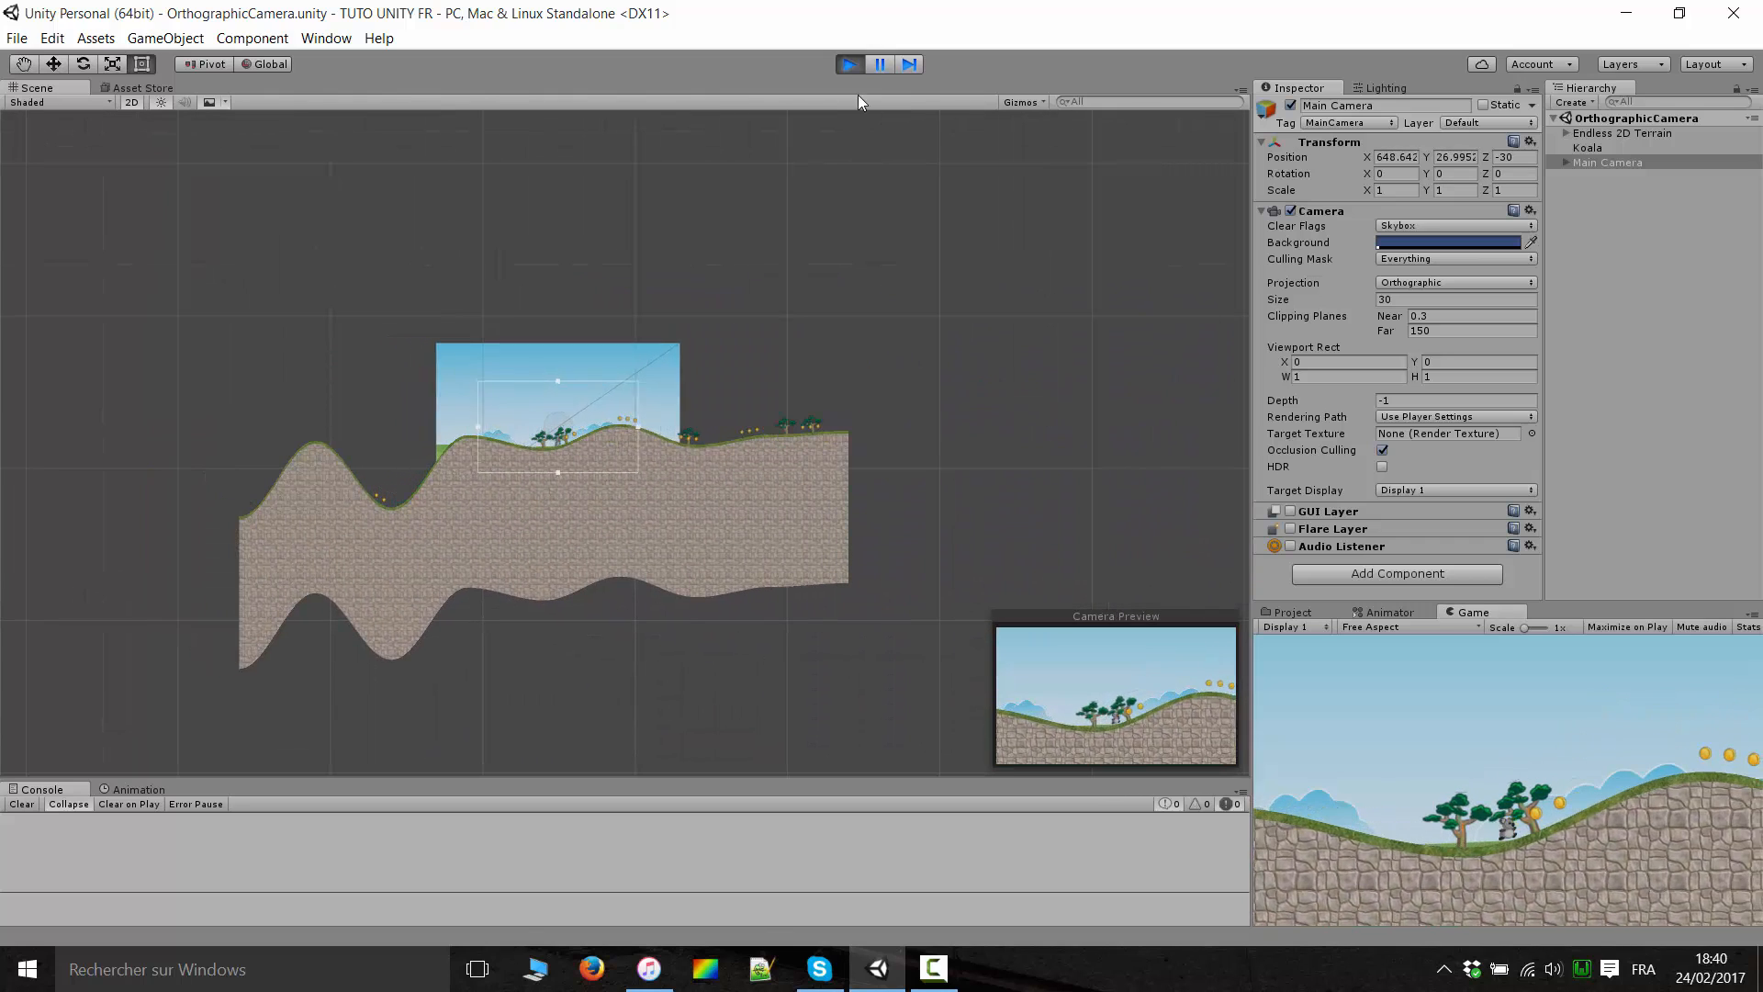
click(849, 64)
scroll(962, 454, down, 5)
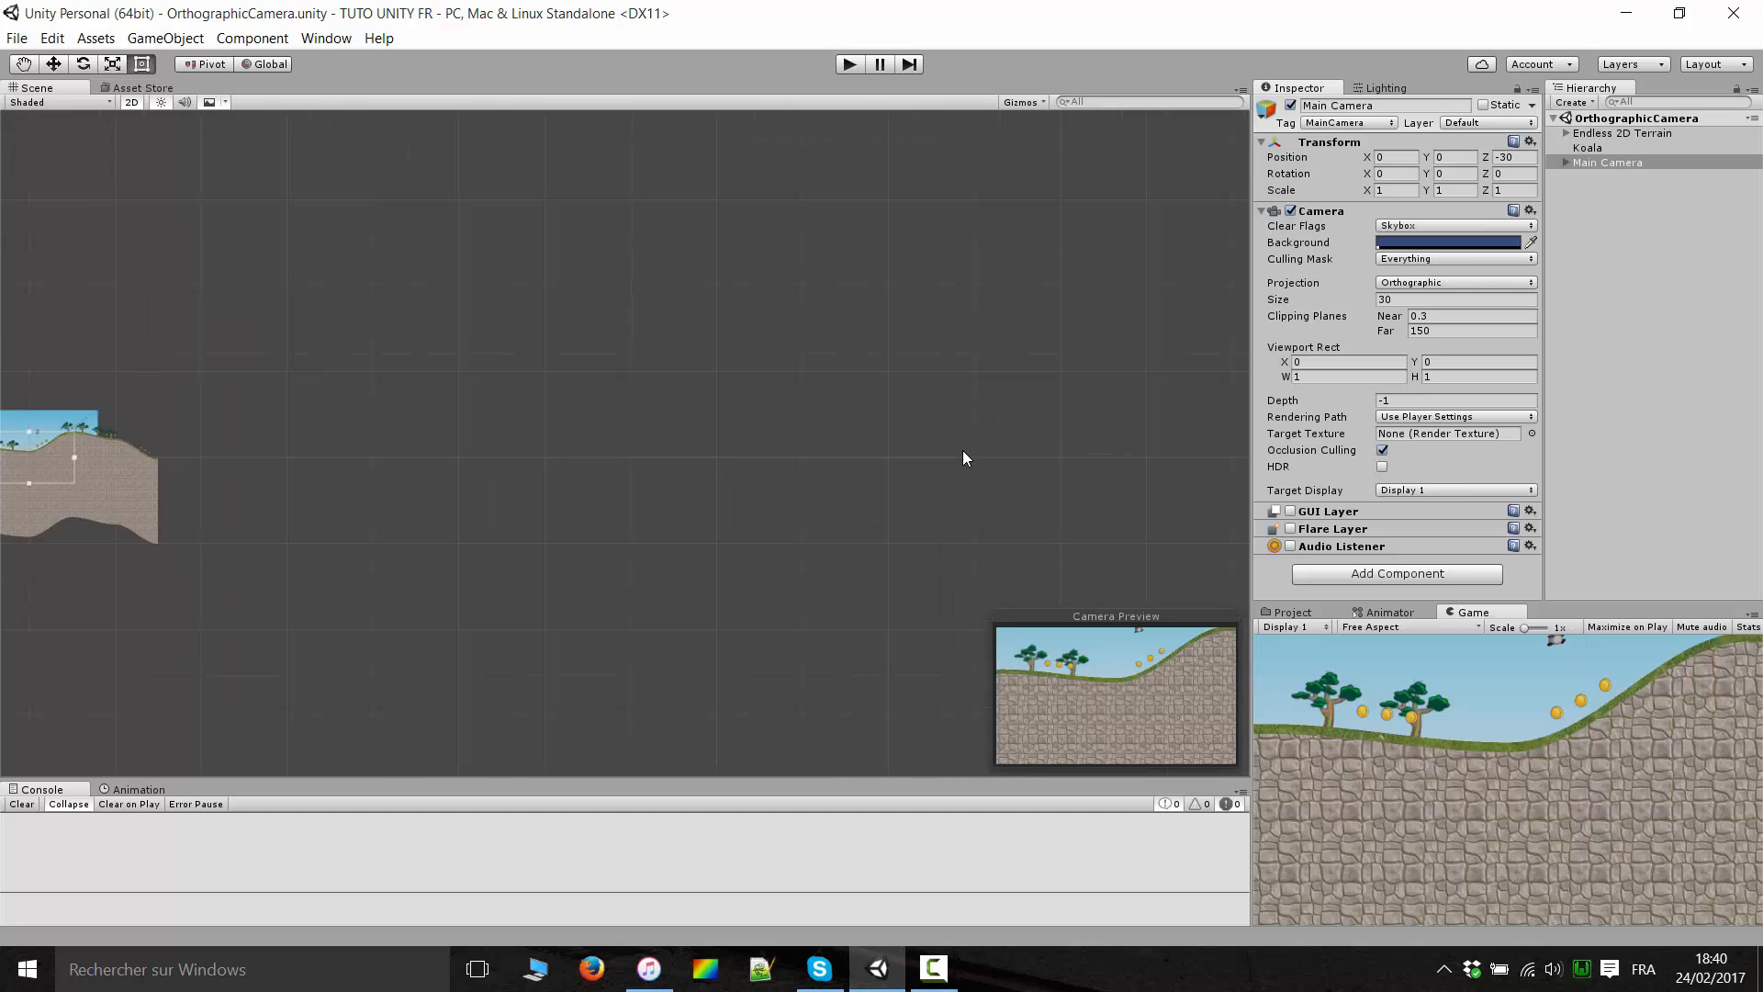
middle_drag(444, 480, 559, 413)
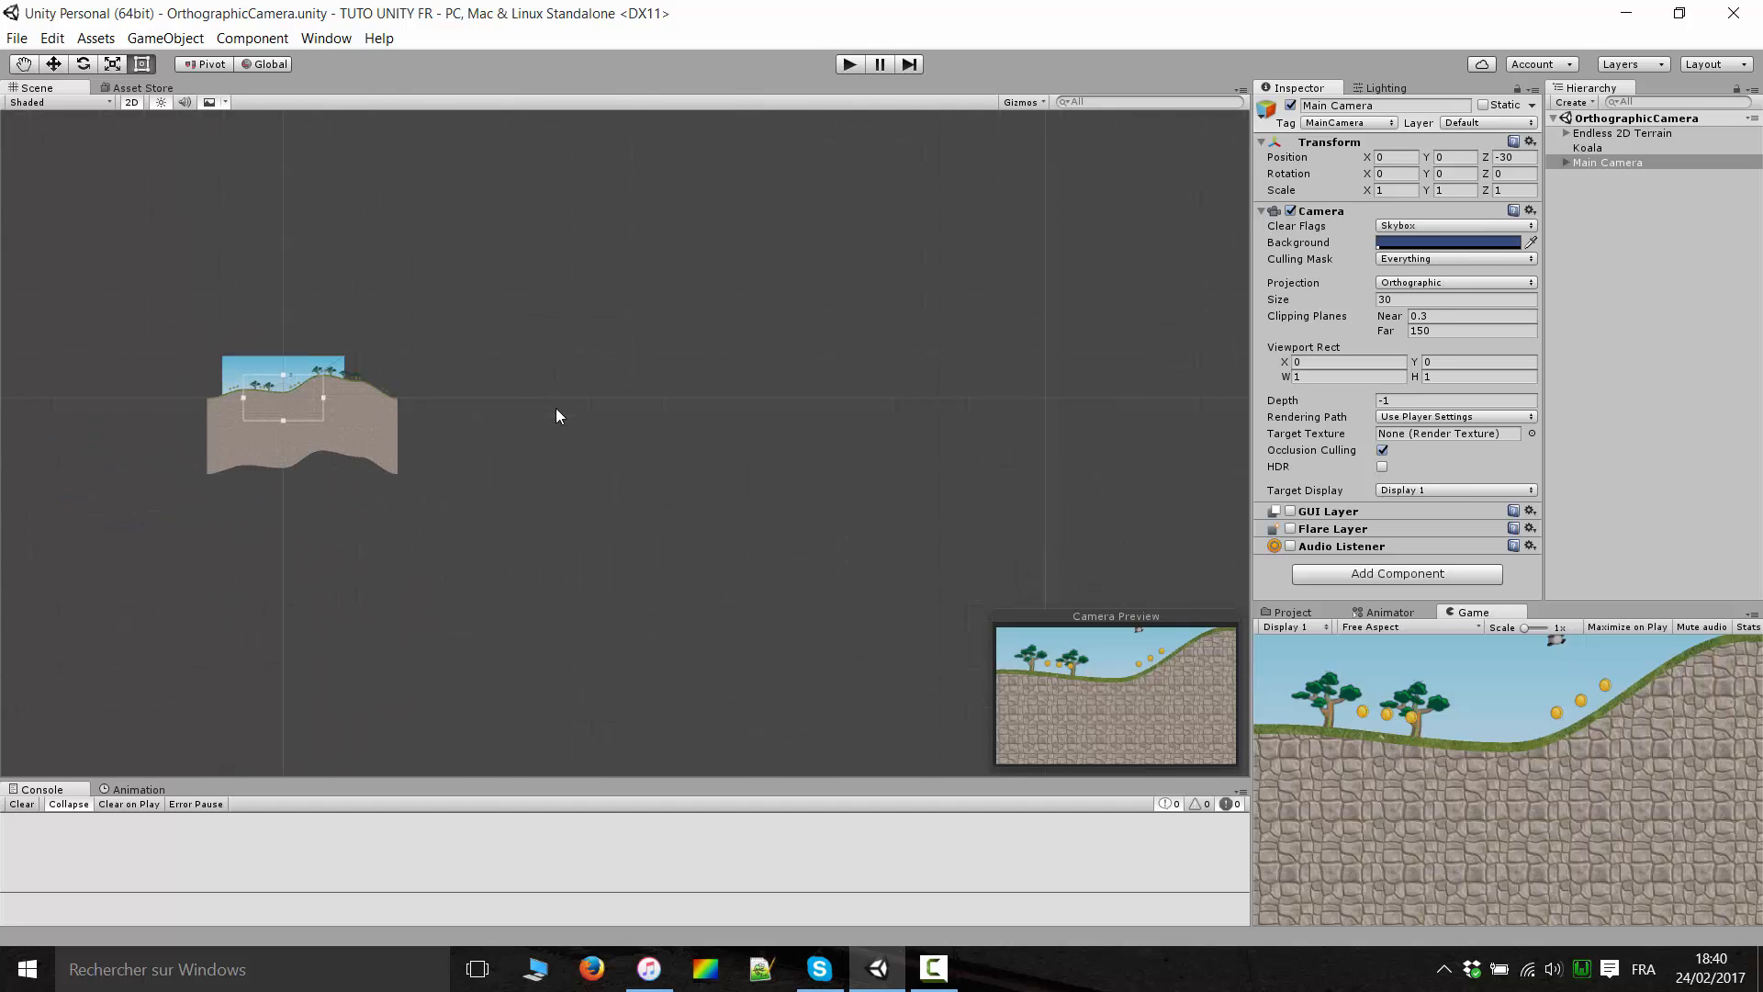
Select the Endless 2D Terrain object and dock the Game view back beside Scene, leaving the Scene view shown.
double_click(1603, 163)
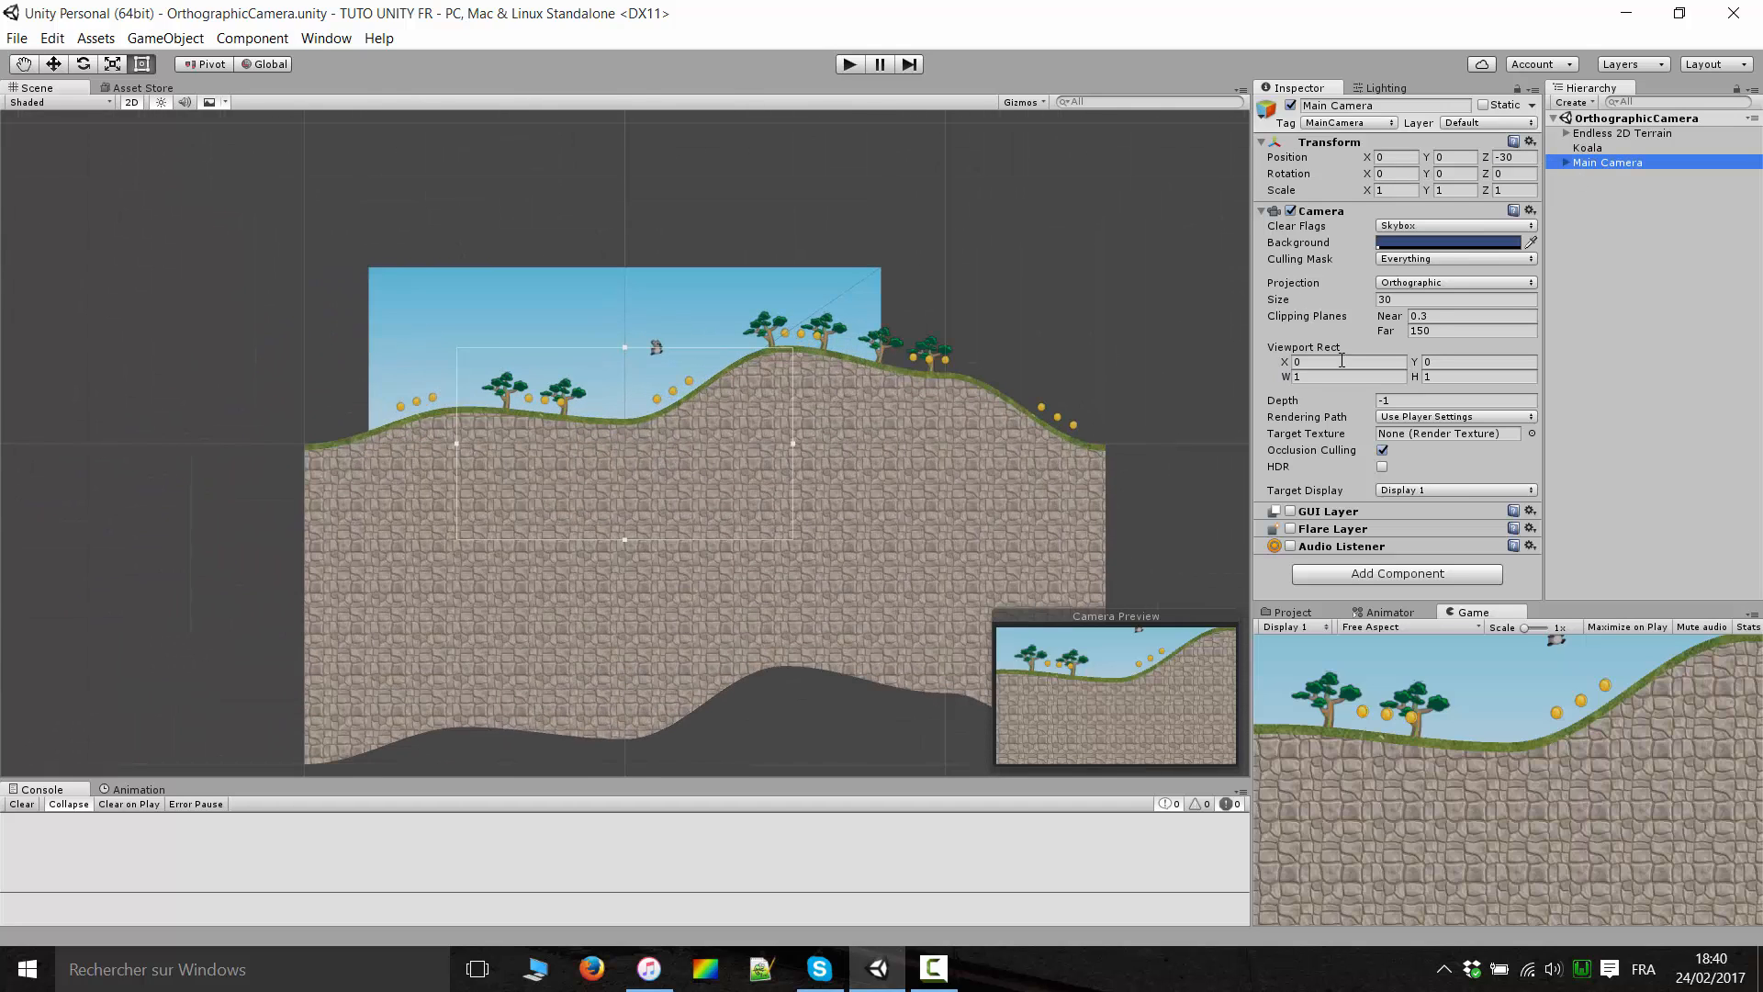
click(1618, 134)
drag(1469, 612, 65, 89)
click(66, 90)
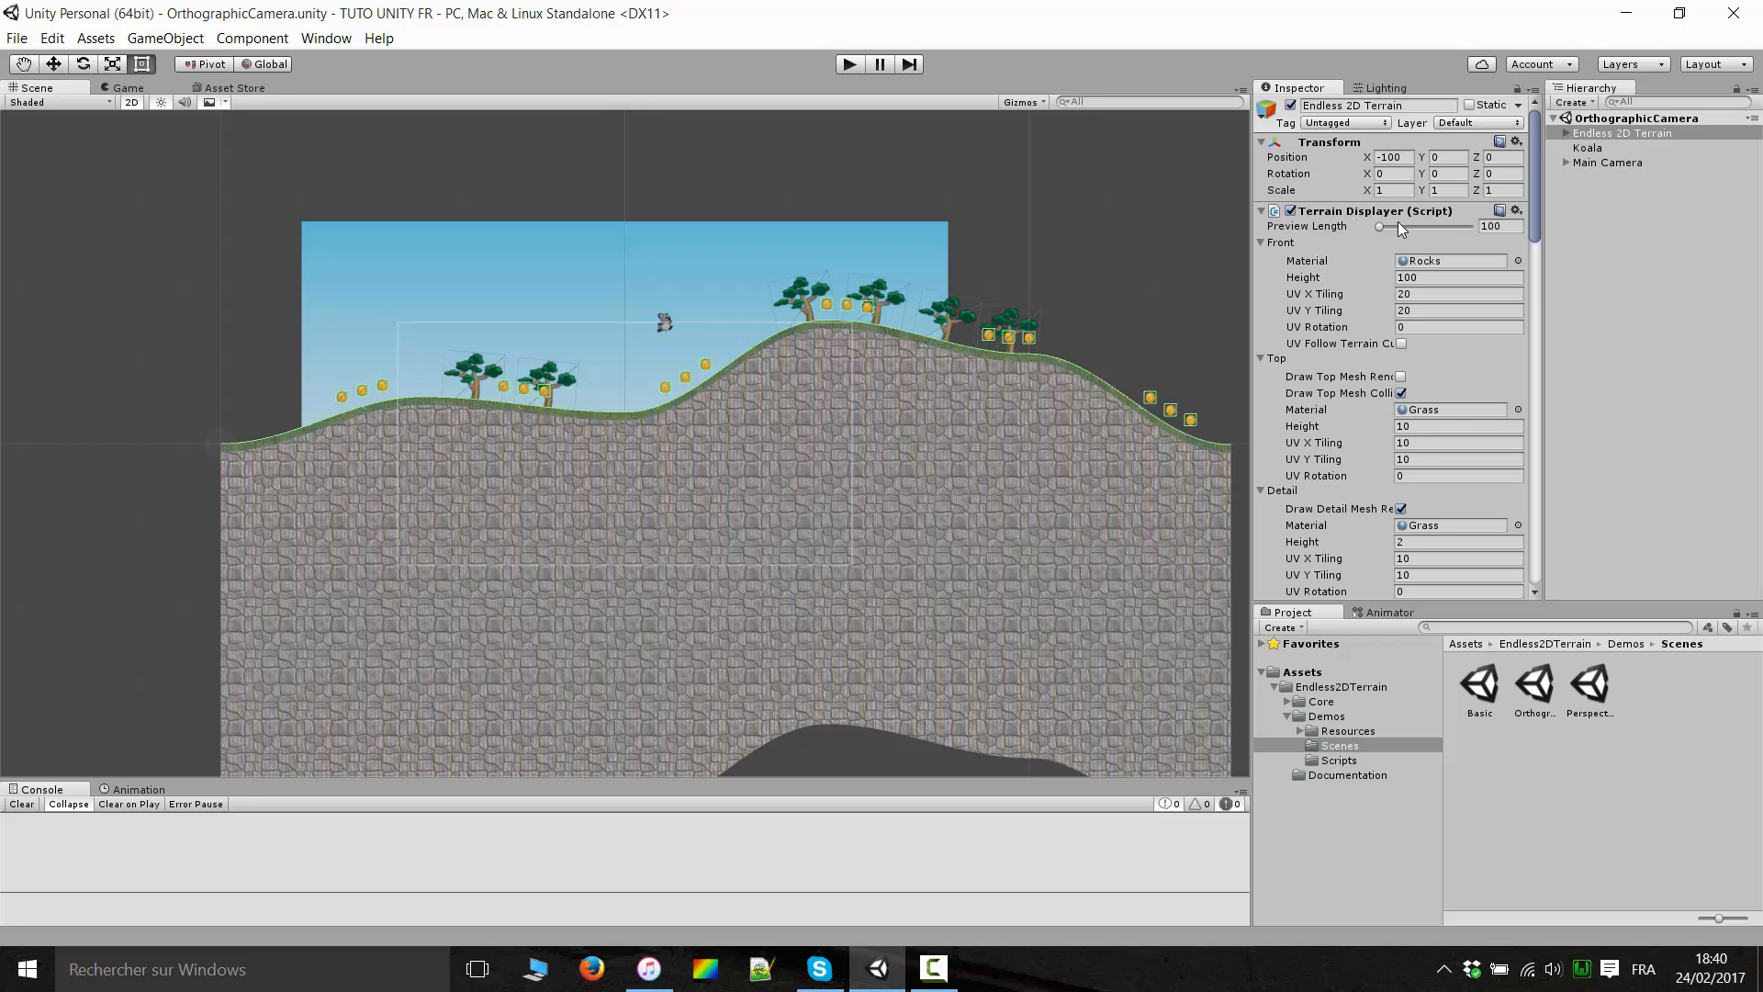
Frame the Endless 2D Terrain object in the Scene view and examine the full extent of its terrain.
click(1609, 134)
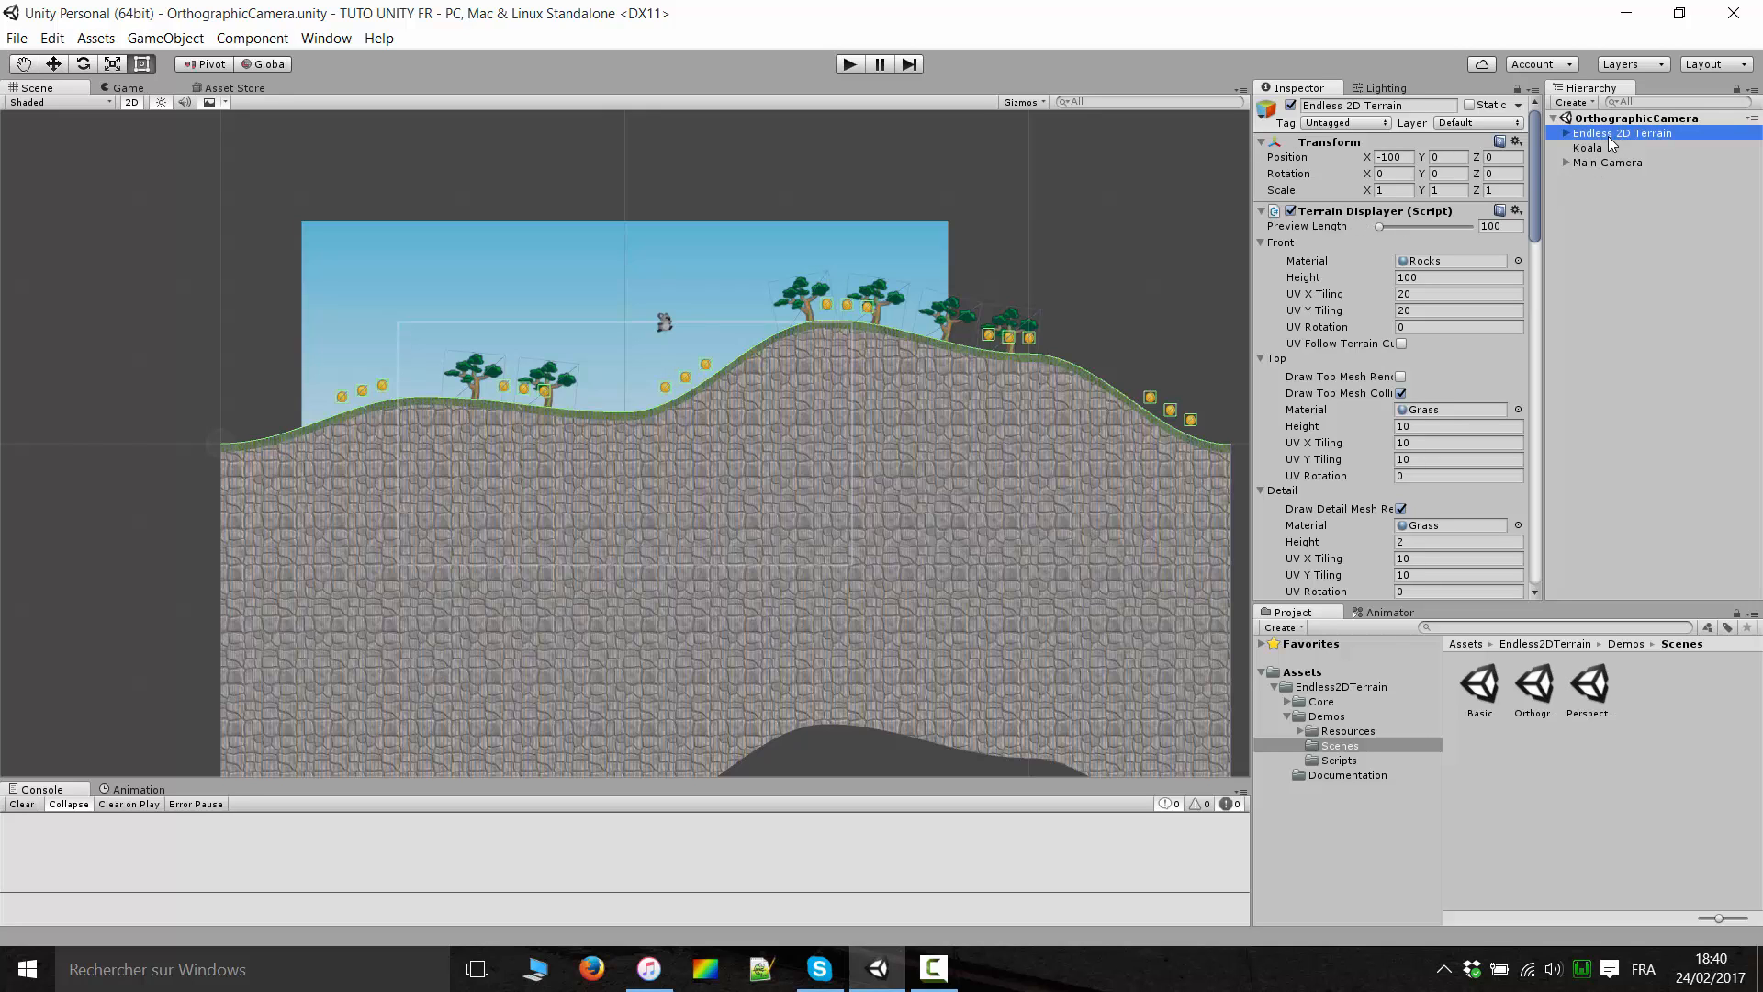
key(f)
scroll(768, 499, down, 7)
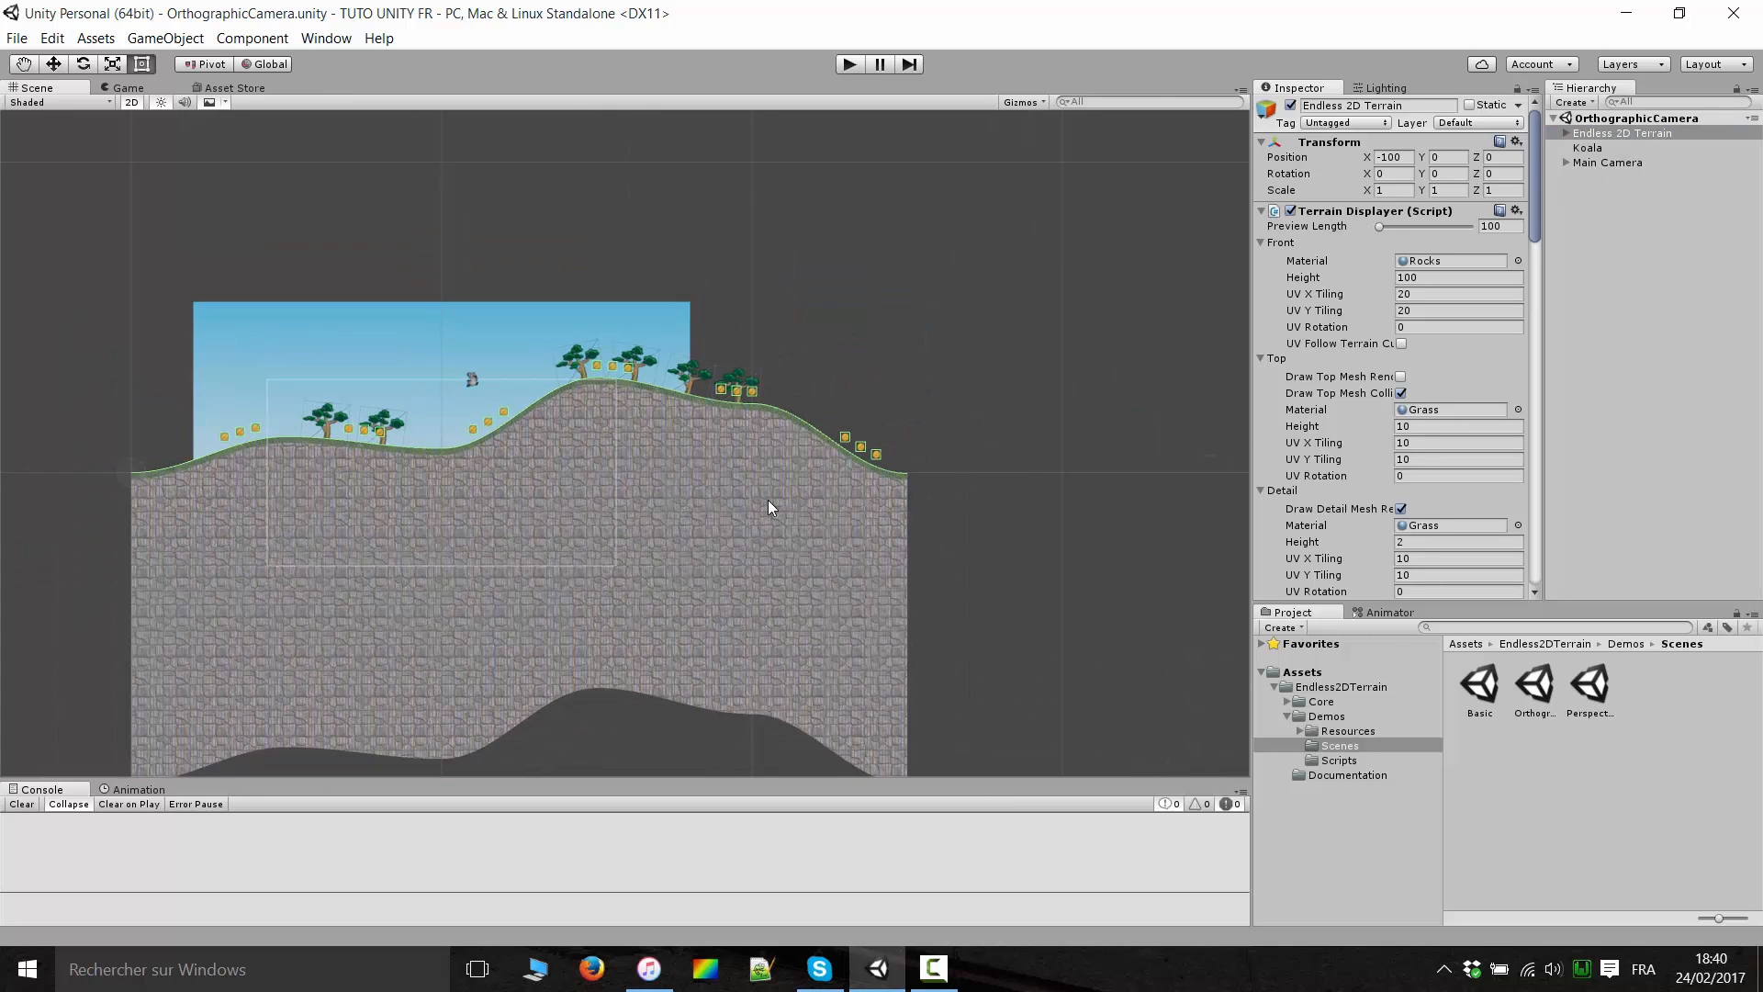
middle_drag(801, 531, 849, 406)
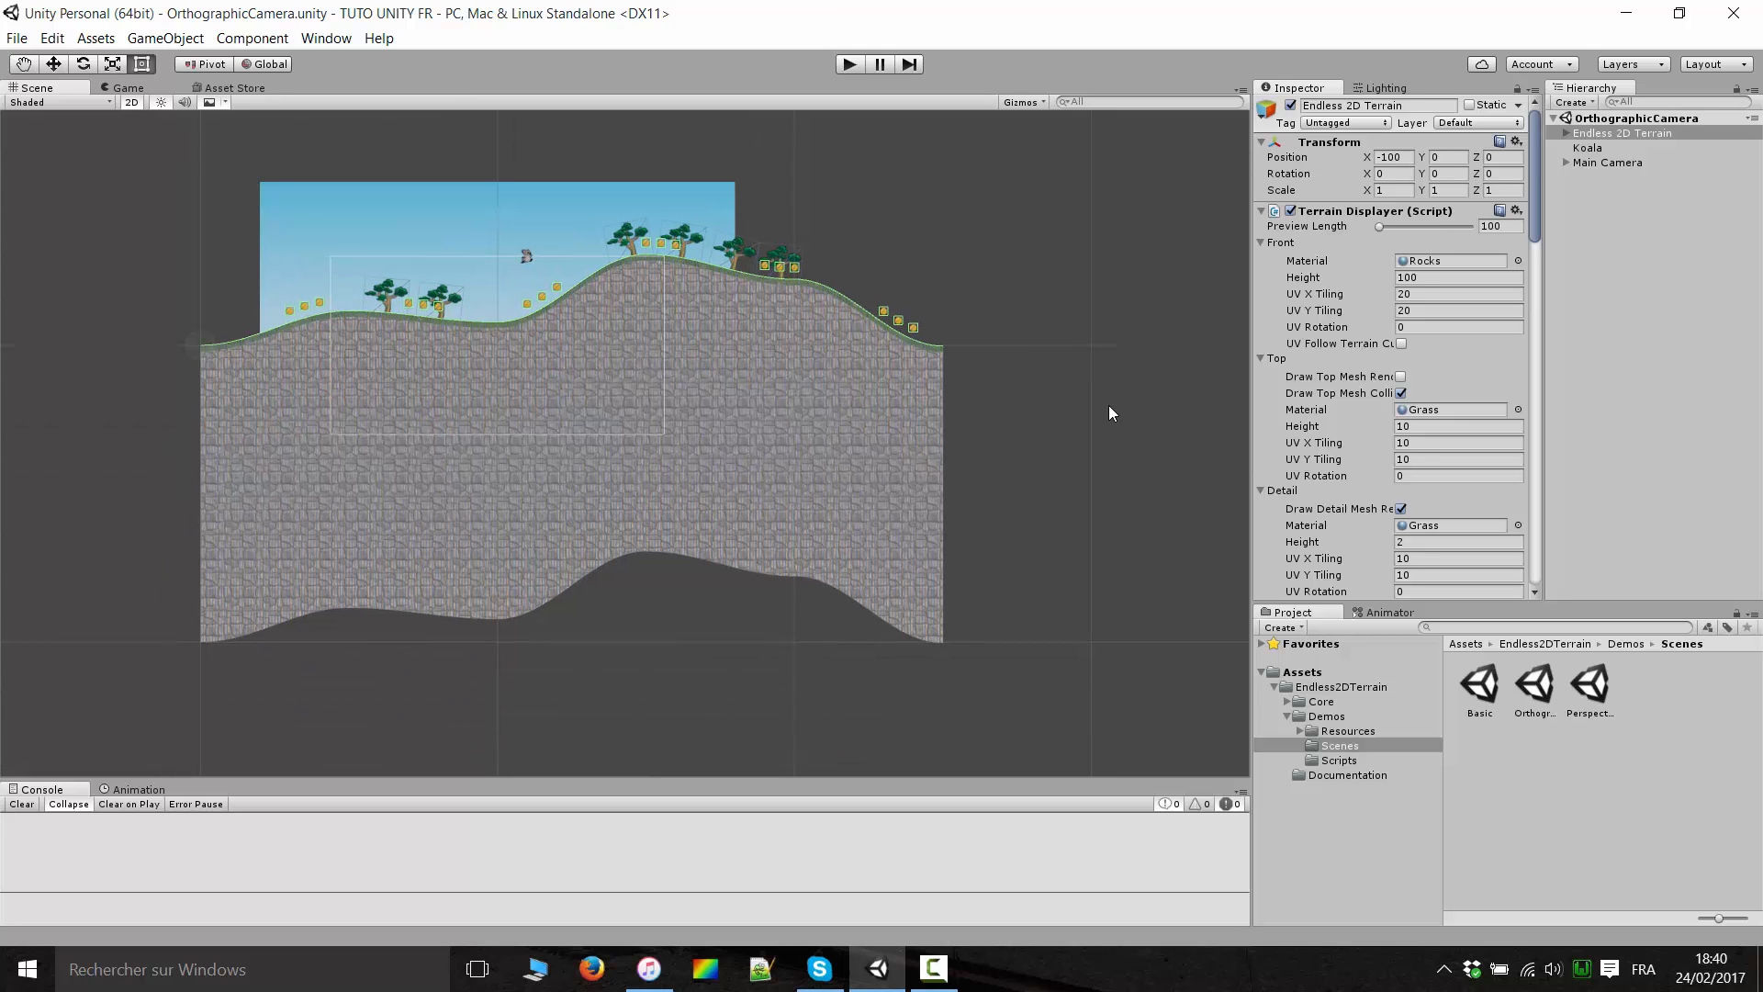
scroll(747, 449, up, 6)
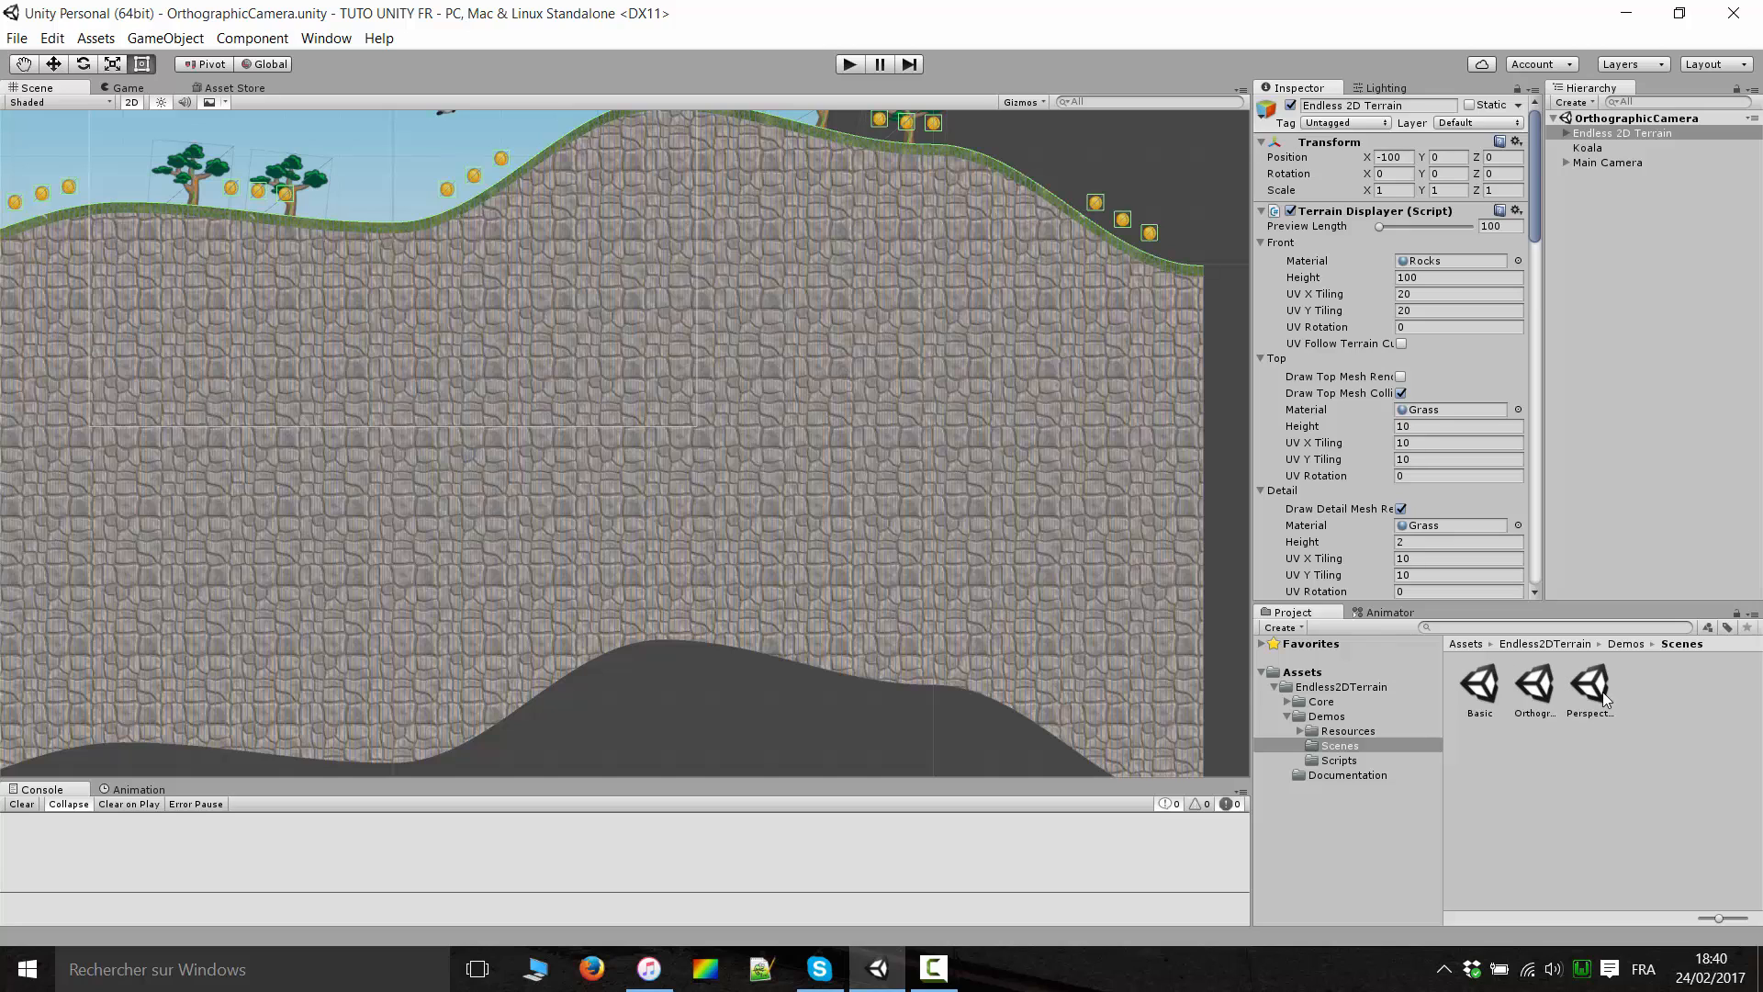
Look through the Basic, PerspectiveCamera and OrthographicCamera scene assets in the demo Scenes folder.
click(1491, 684)
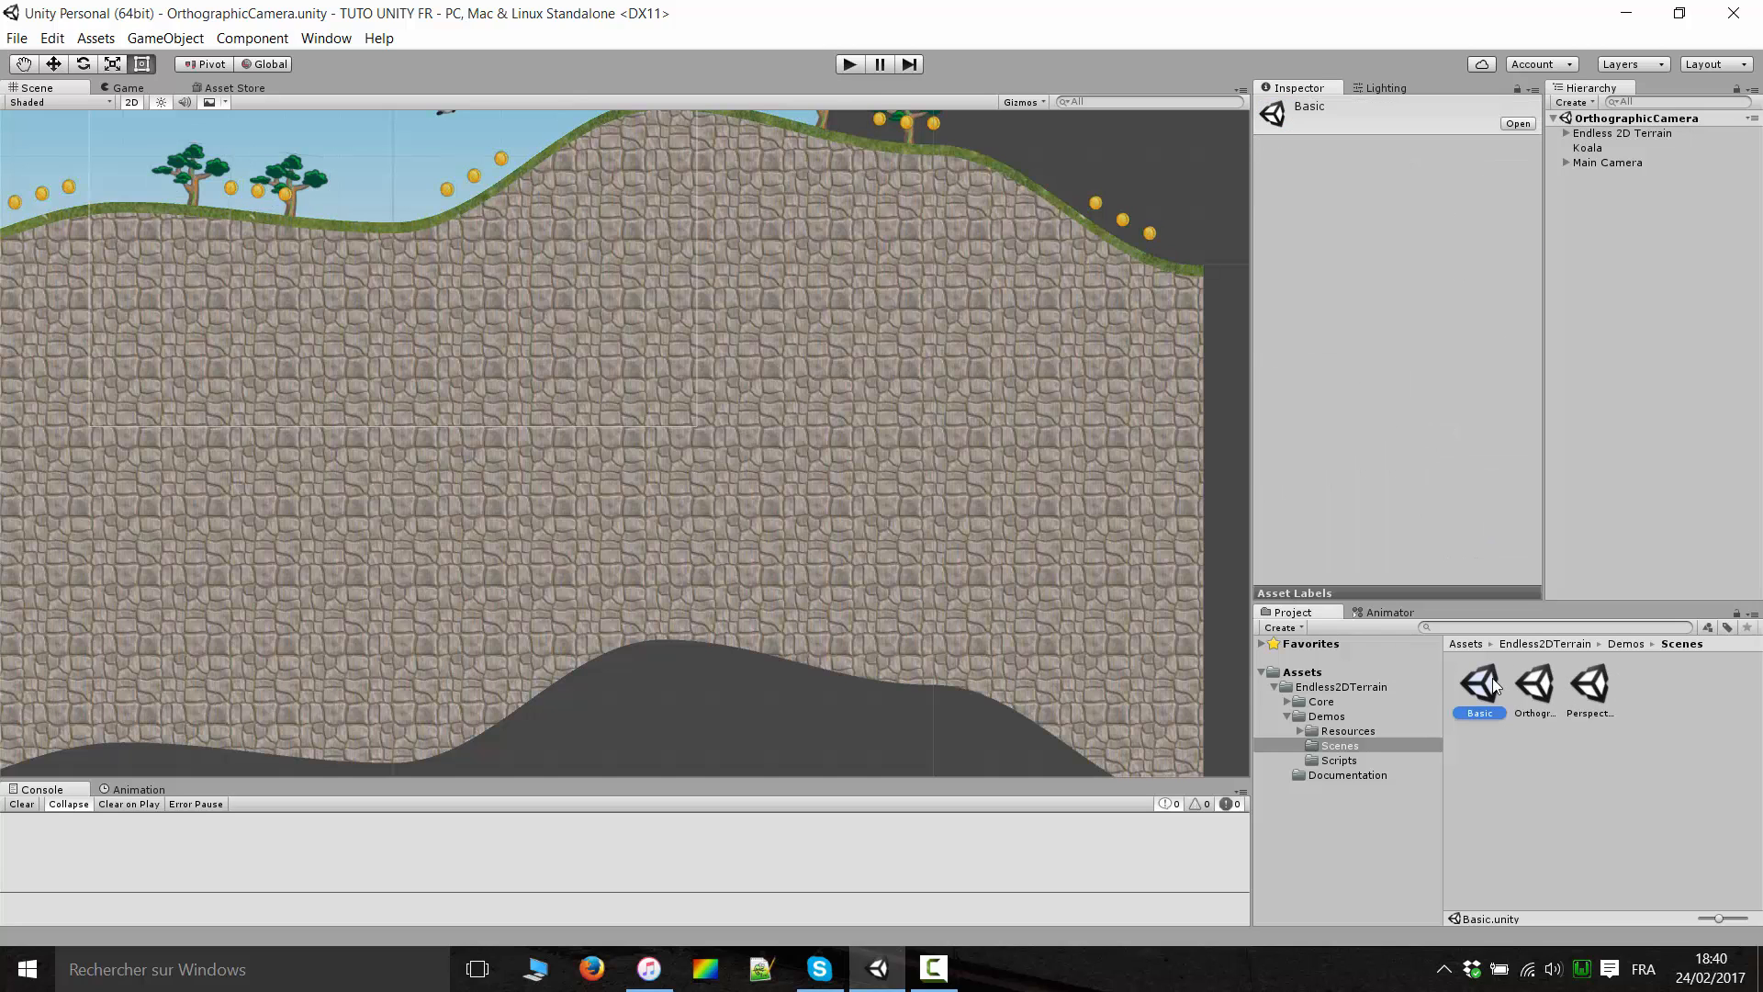
double_click(1482, 699)
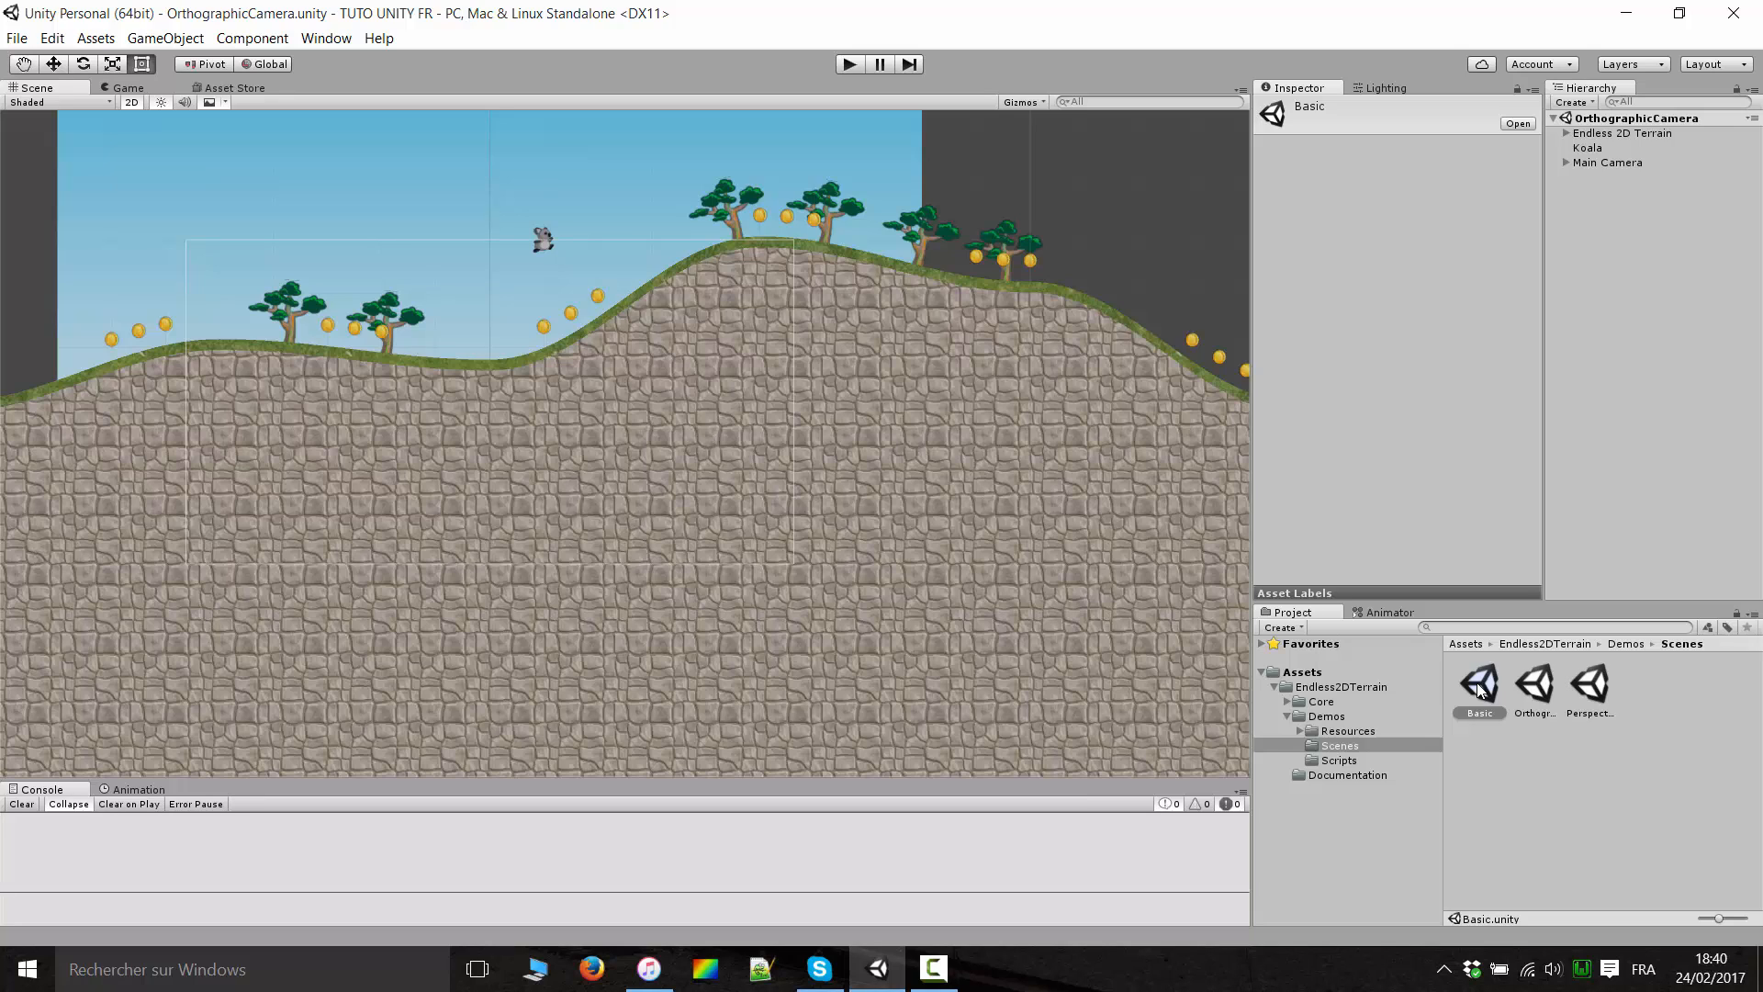
click(1594, 694)
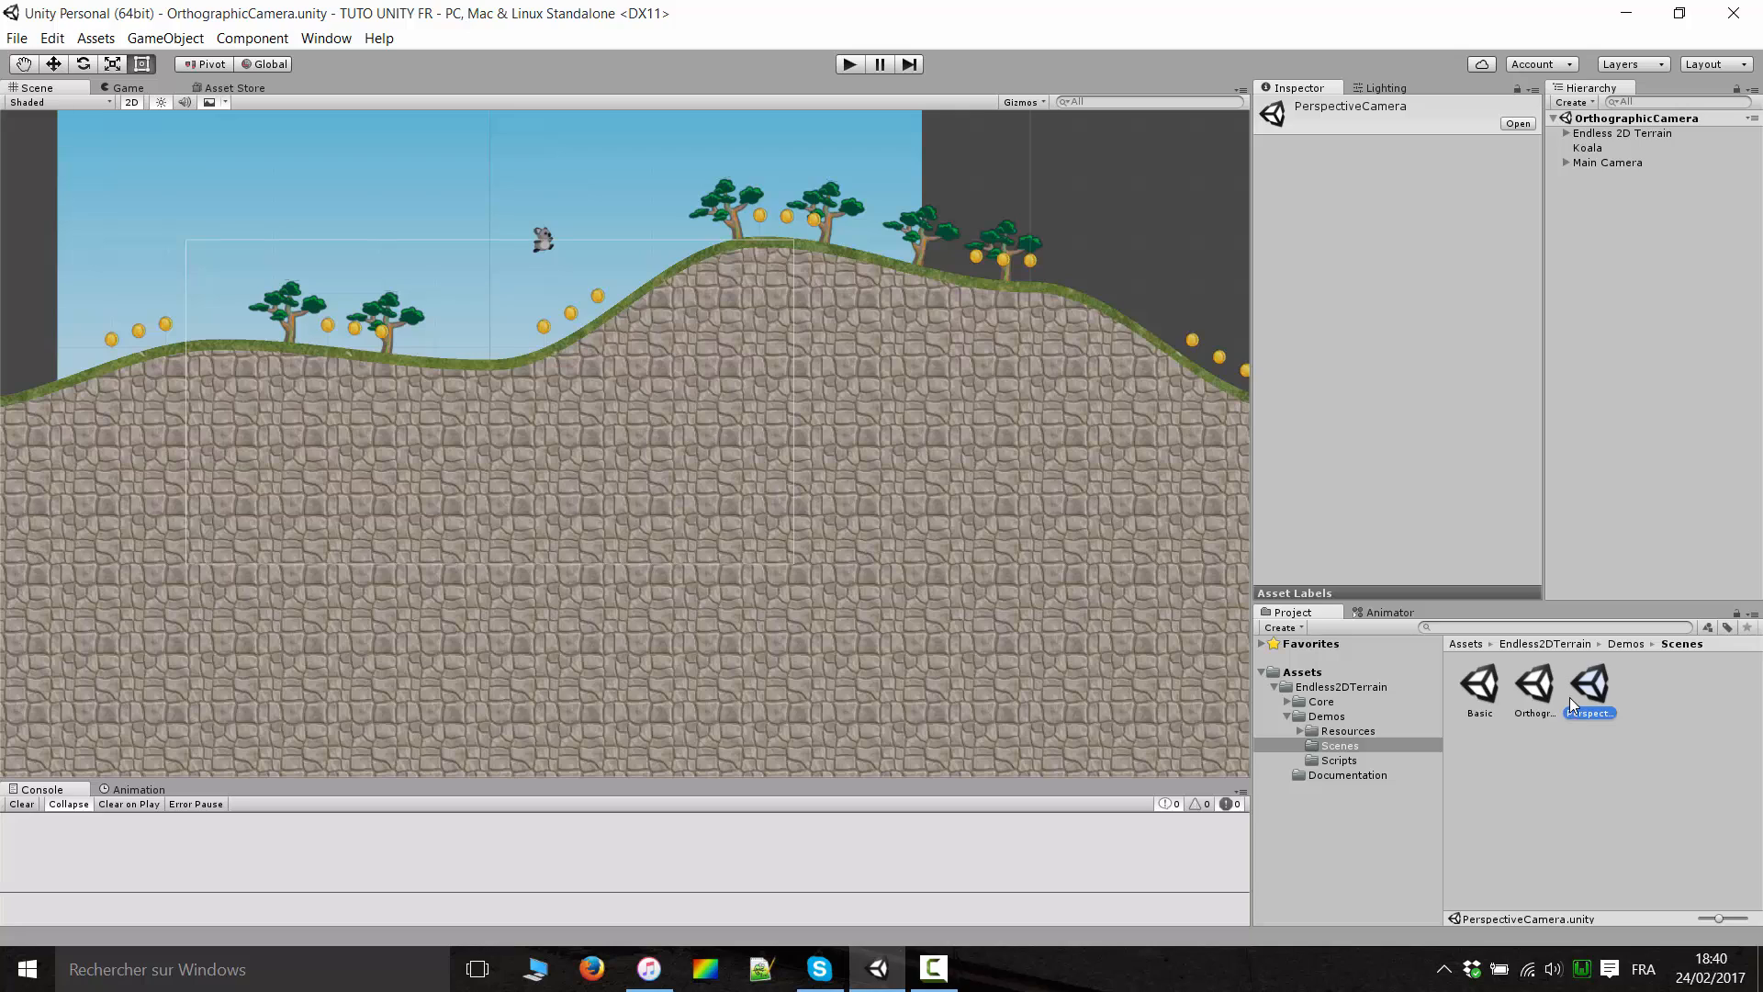
key(Left)
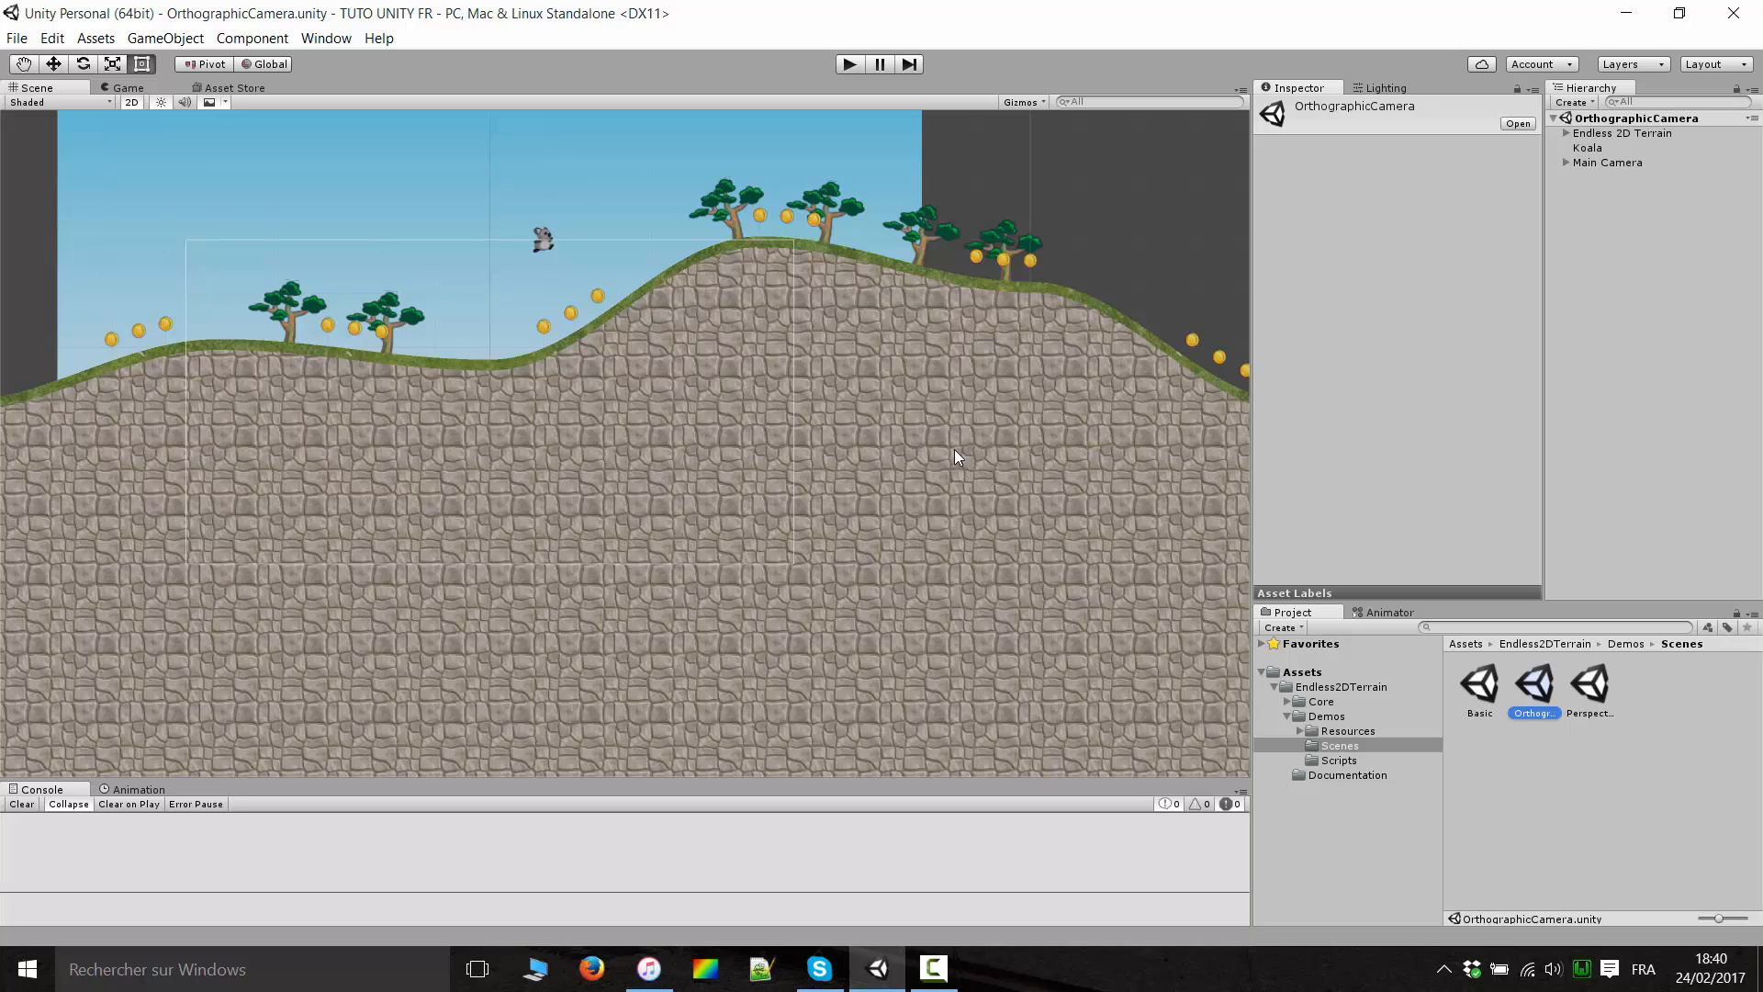
Frame the Endless 2D Terrain object and examine its Terrain Displayer settings down to the last prefab rule.
middle_drag(901, 444, 954, 529)
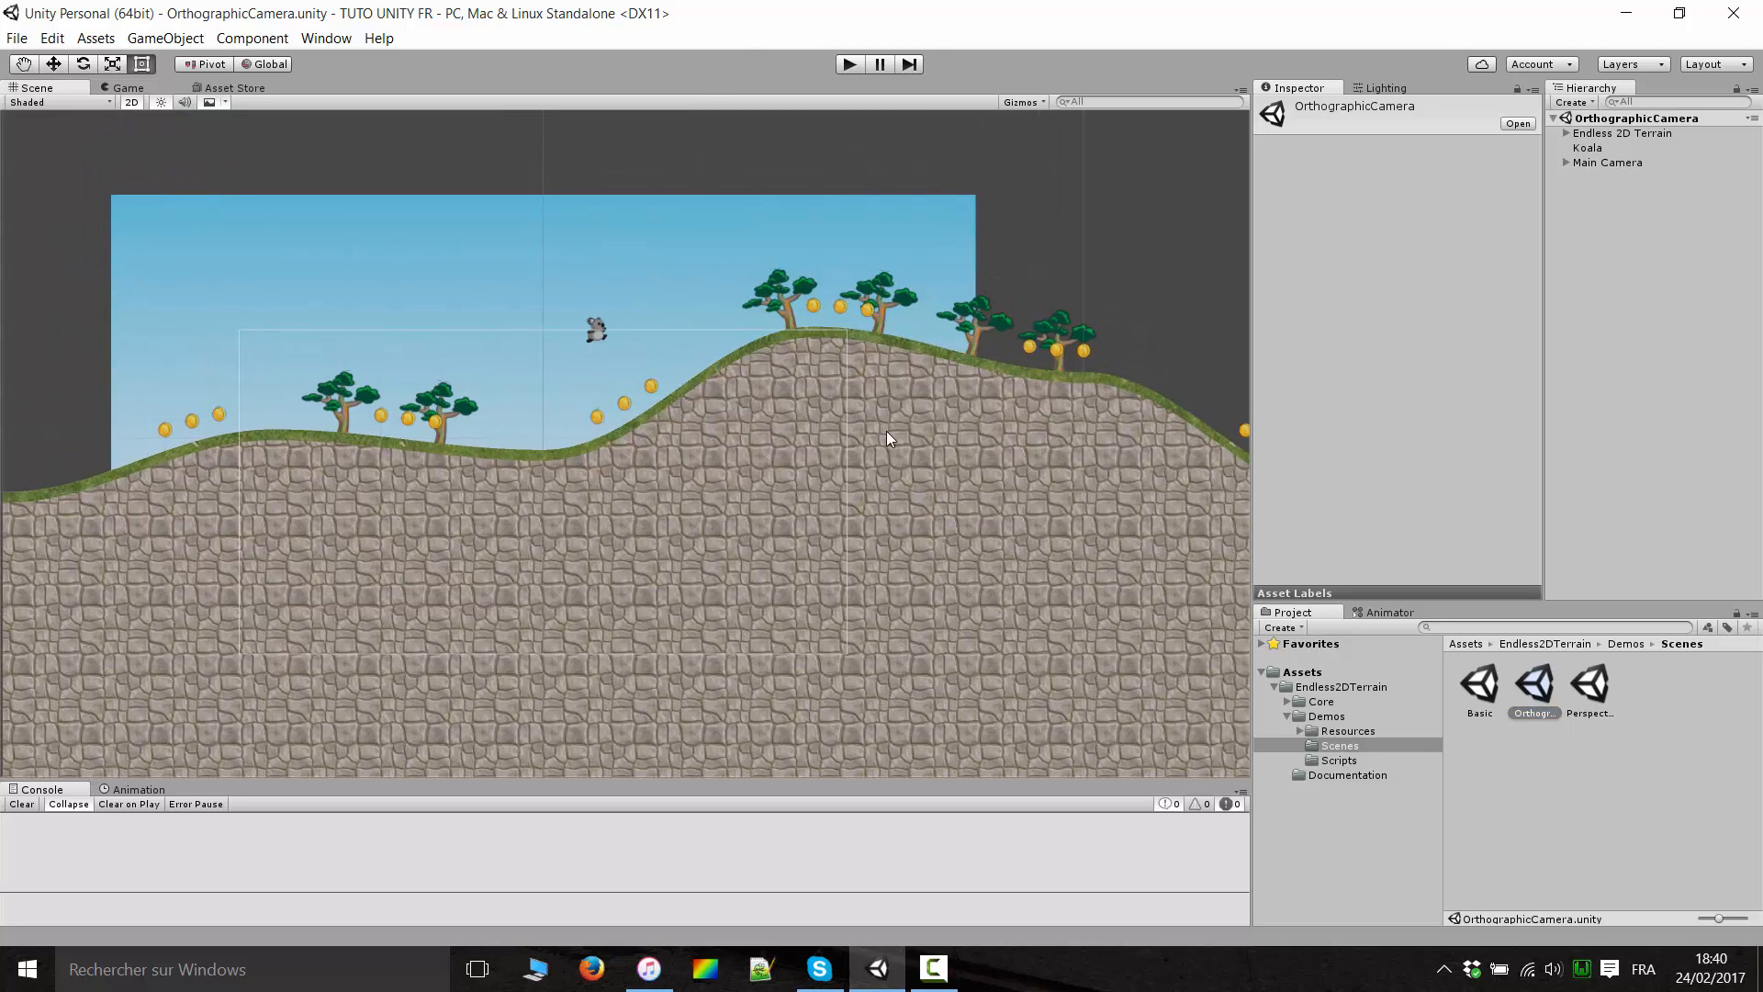
middle_drag(887, 438, 688, 450)
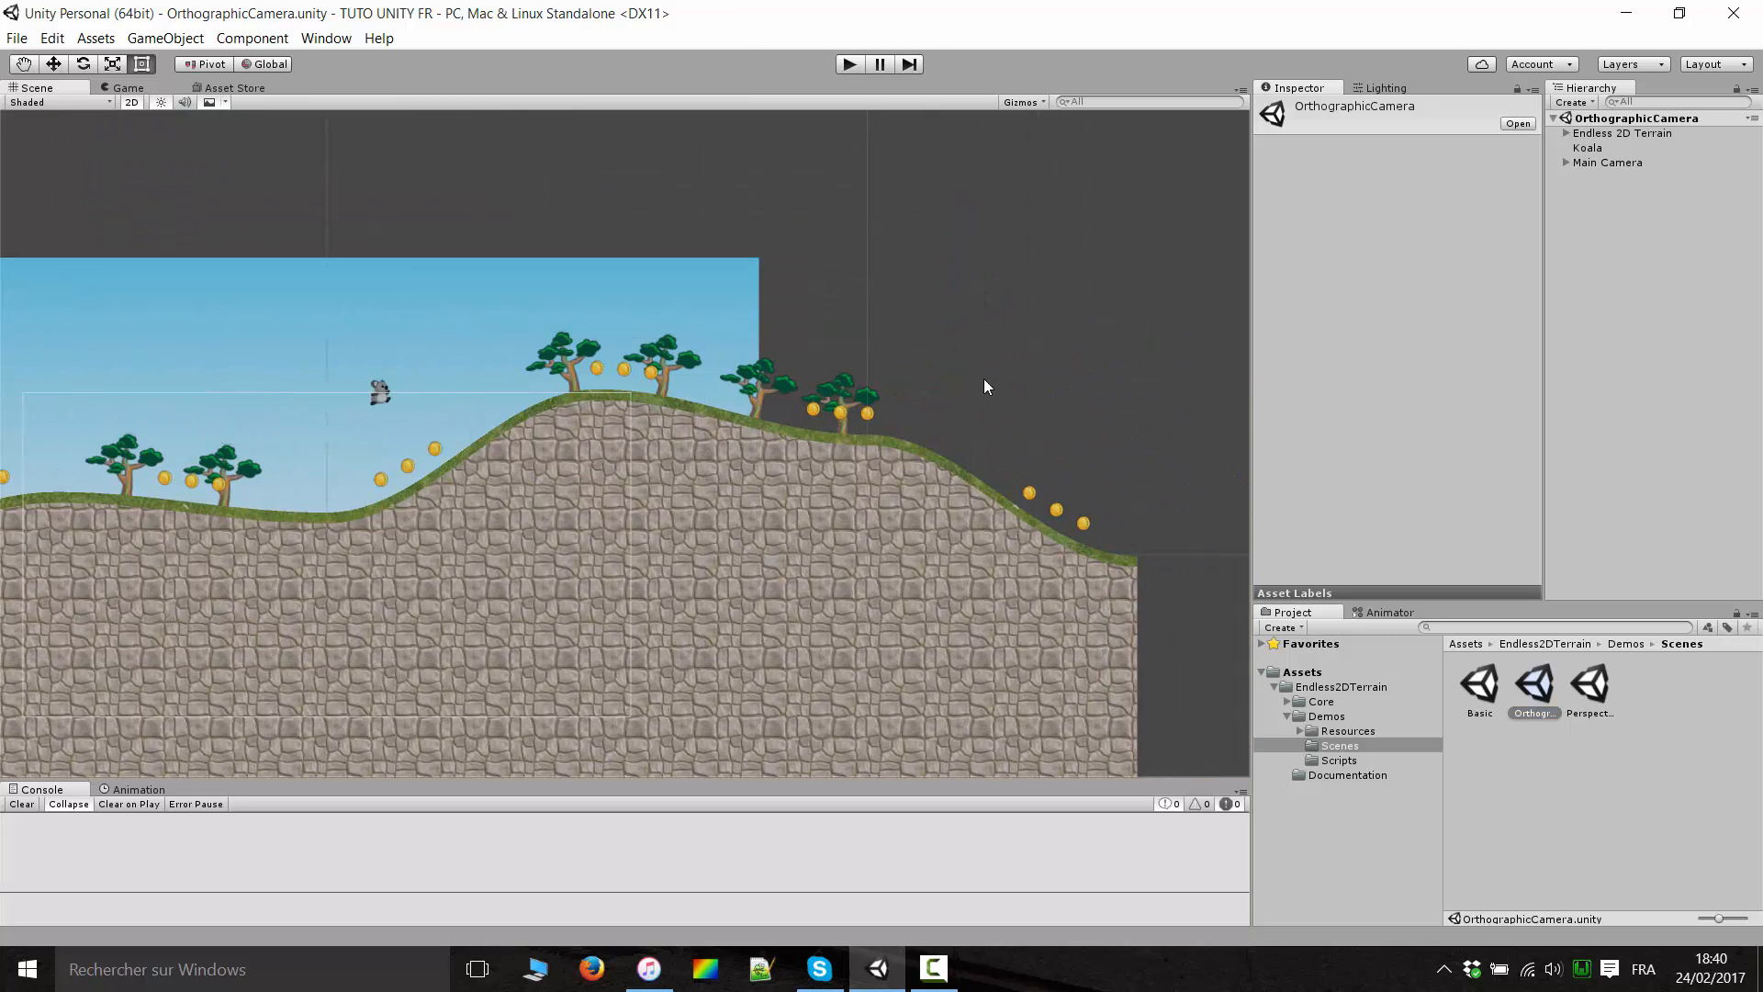
double_click(1606, 132)
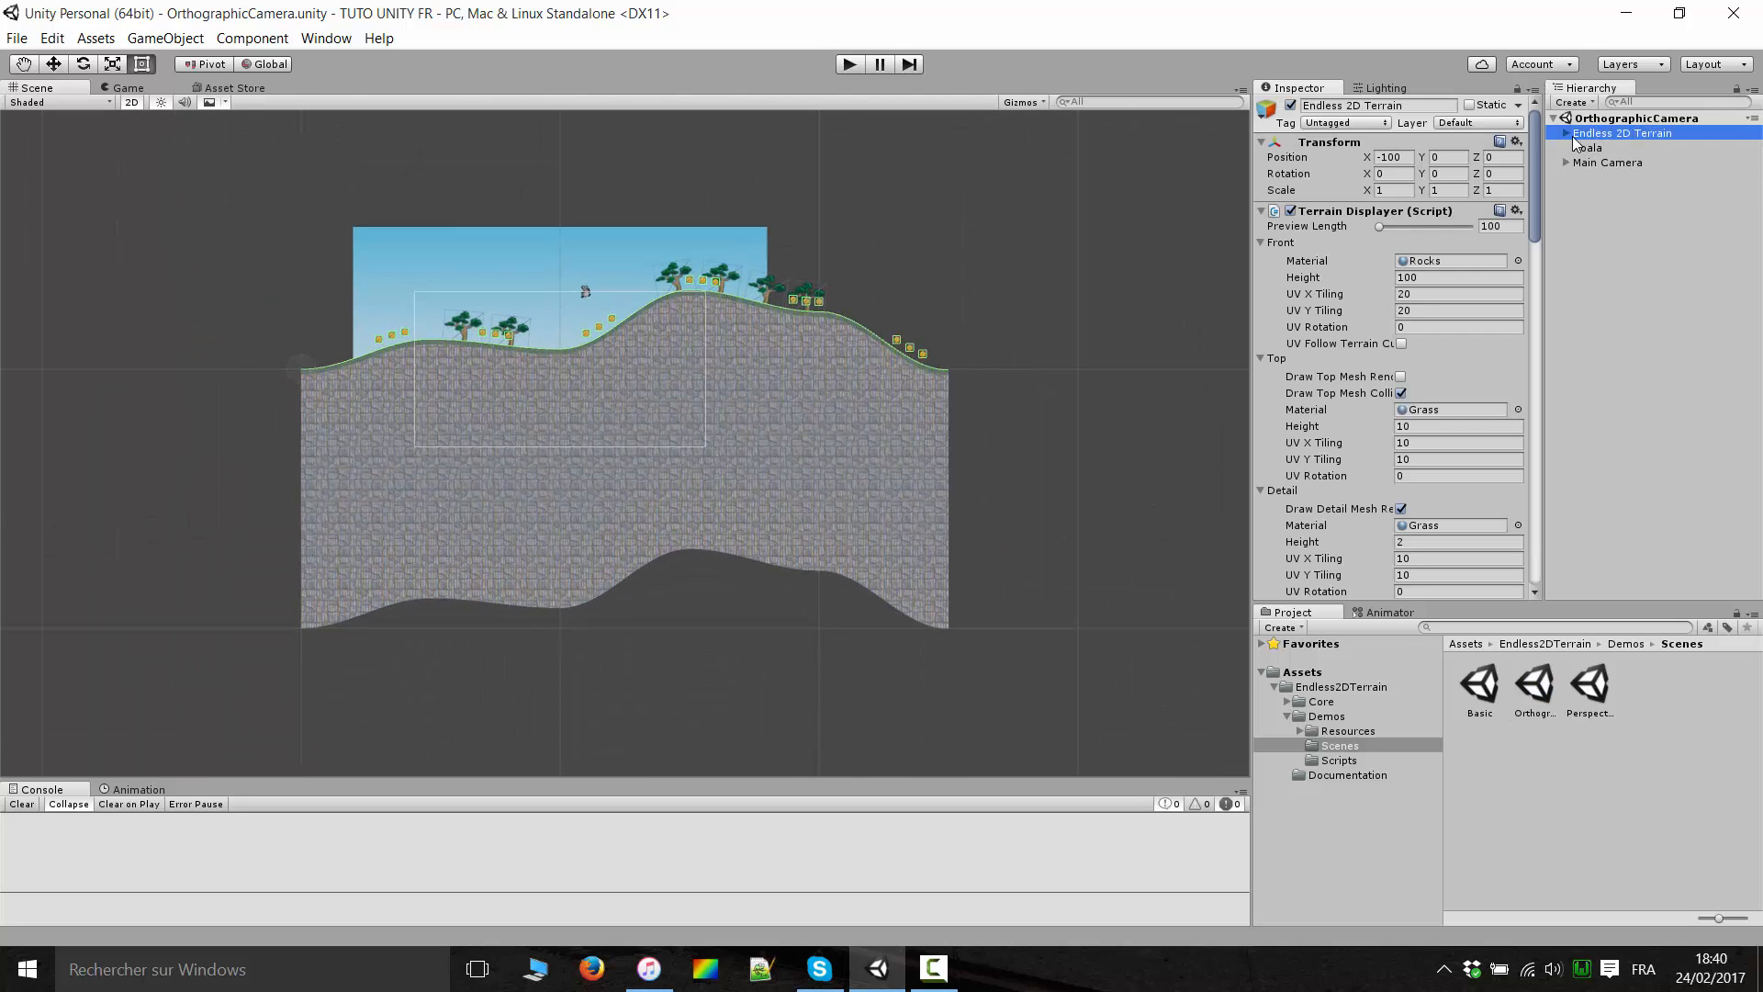
scroll(912, 338, up, 10)
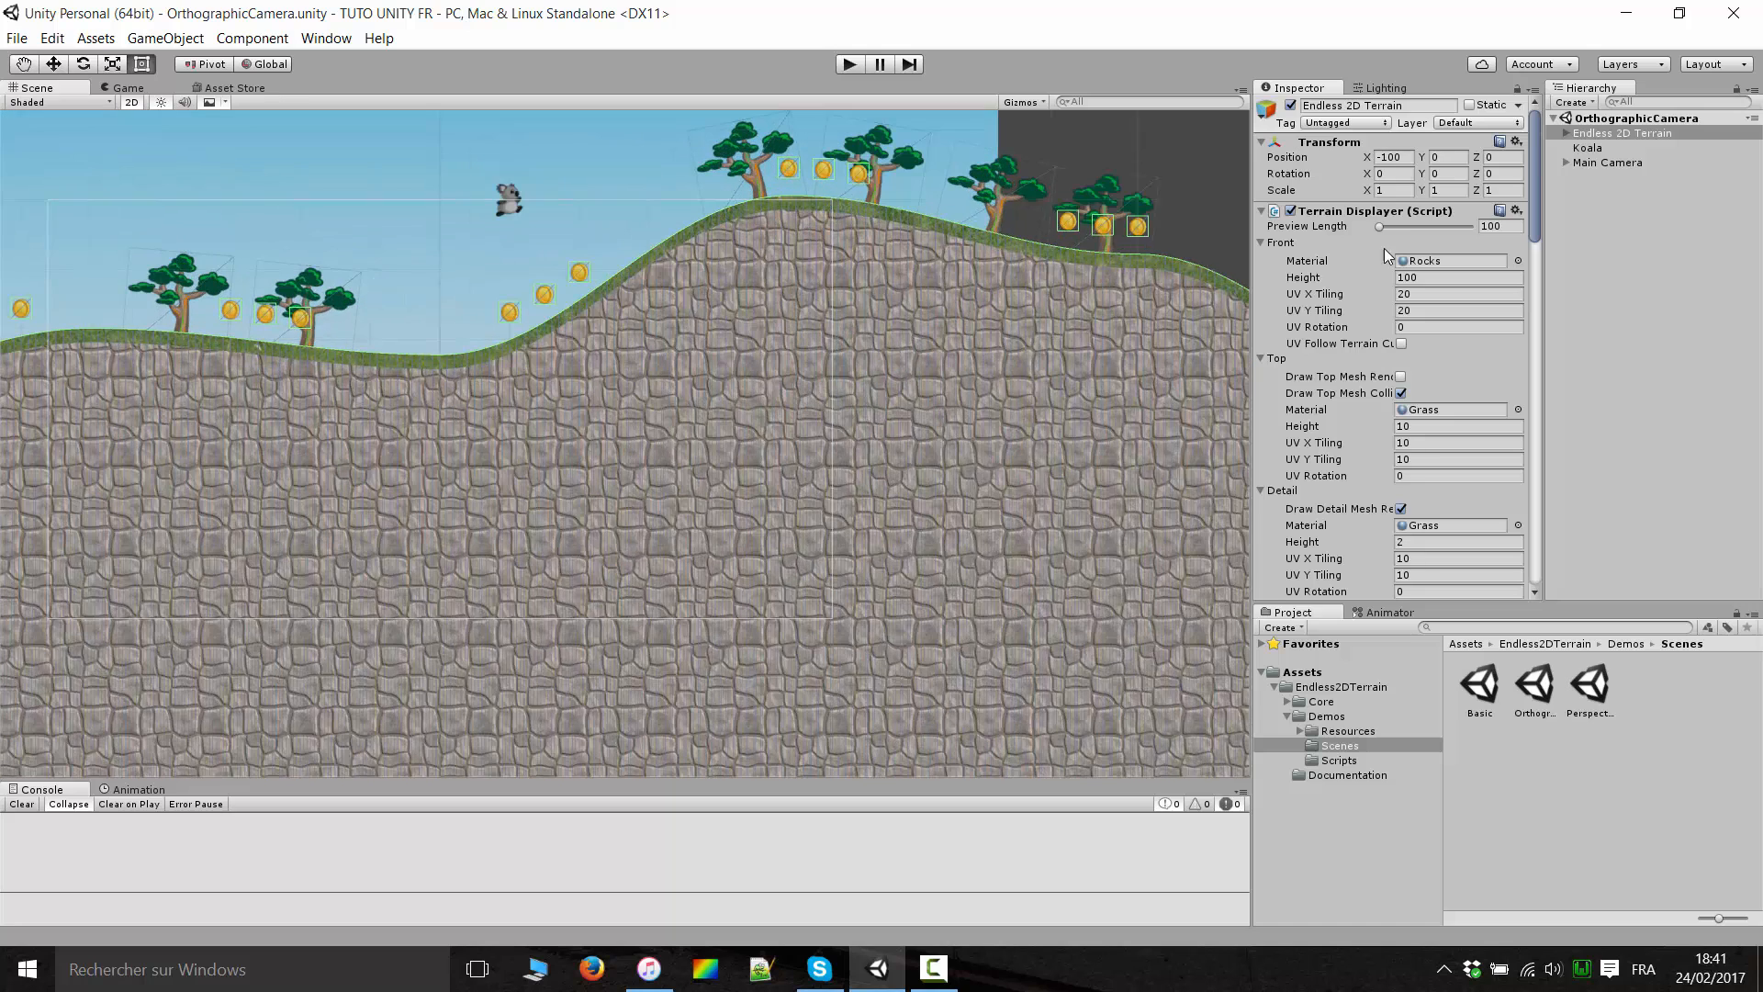
scroll(1379, 433, down, 6)
scroll(1381, 367, up, 5)
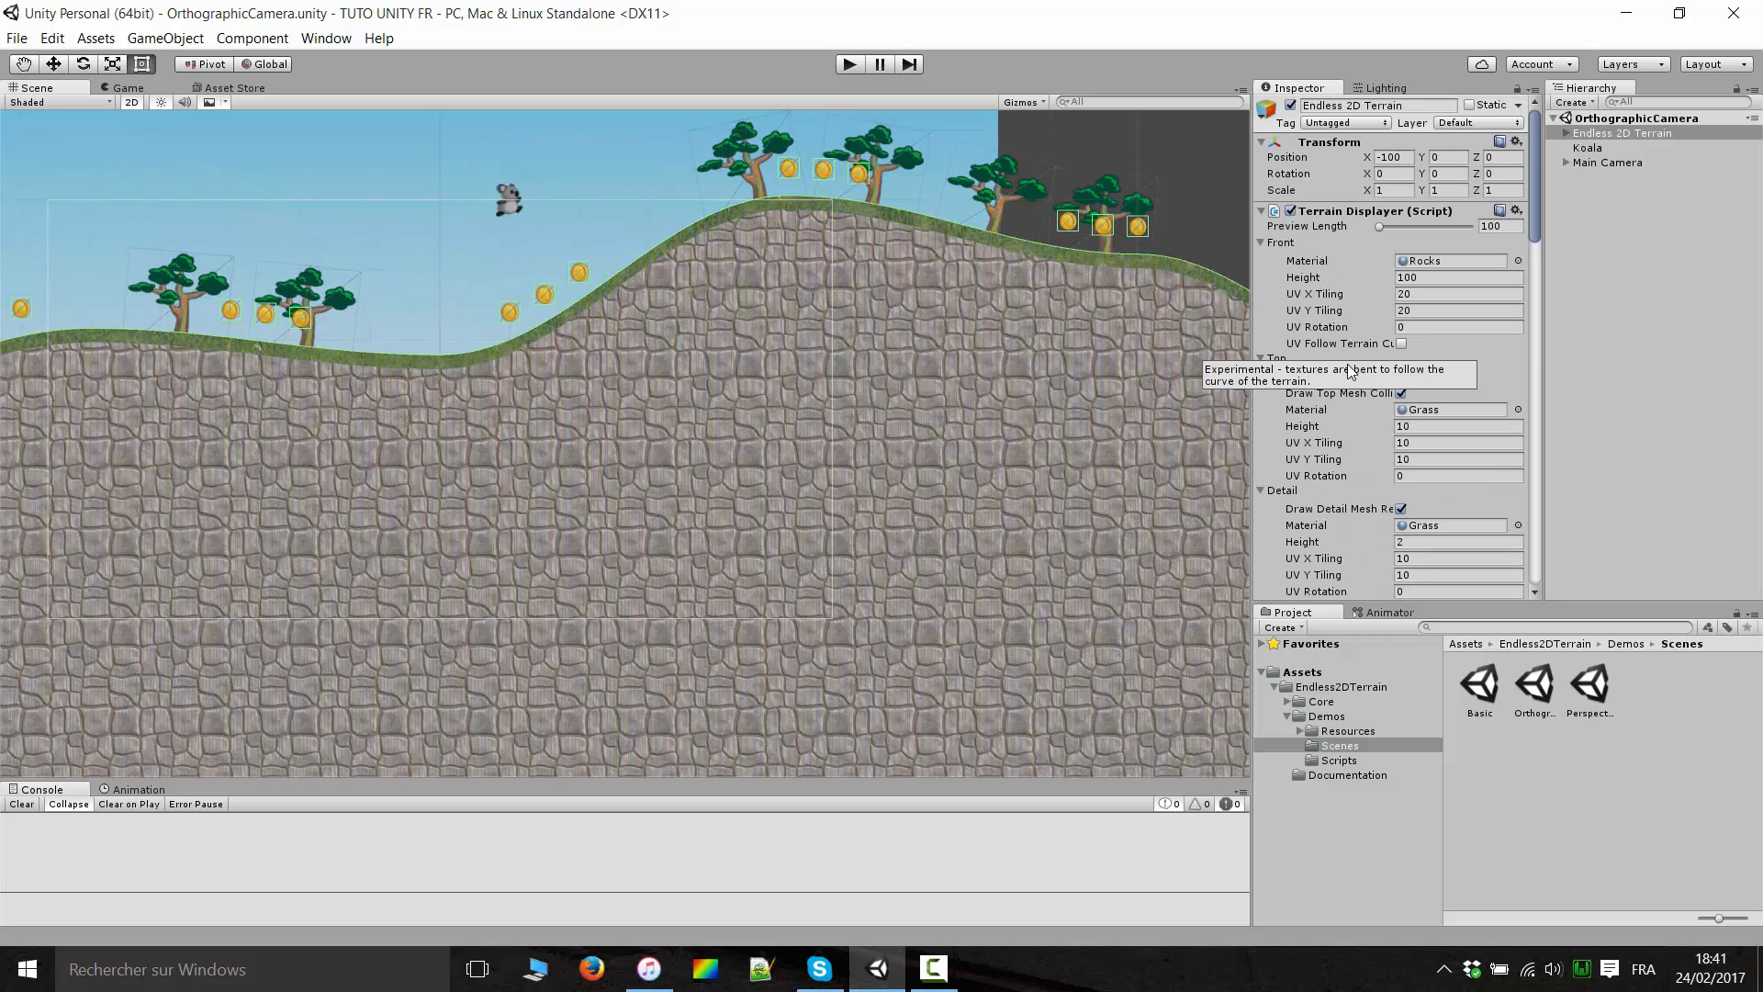
scroll(1381, 339, down, 3)
scroll(1381, 339, down, 10)
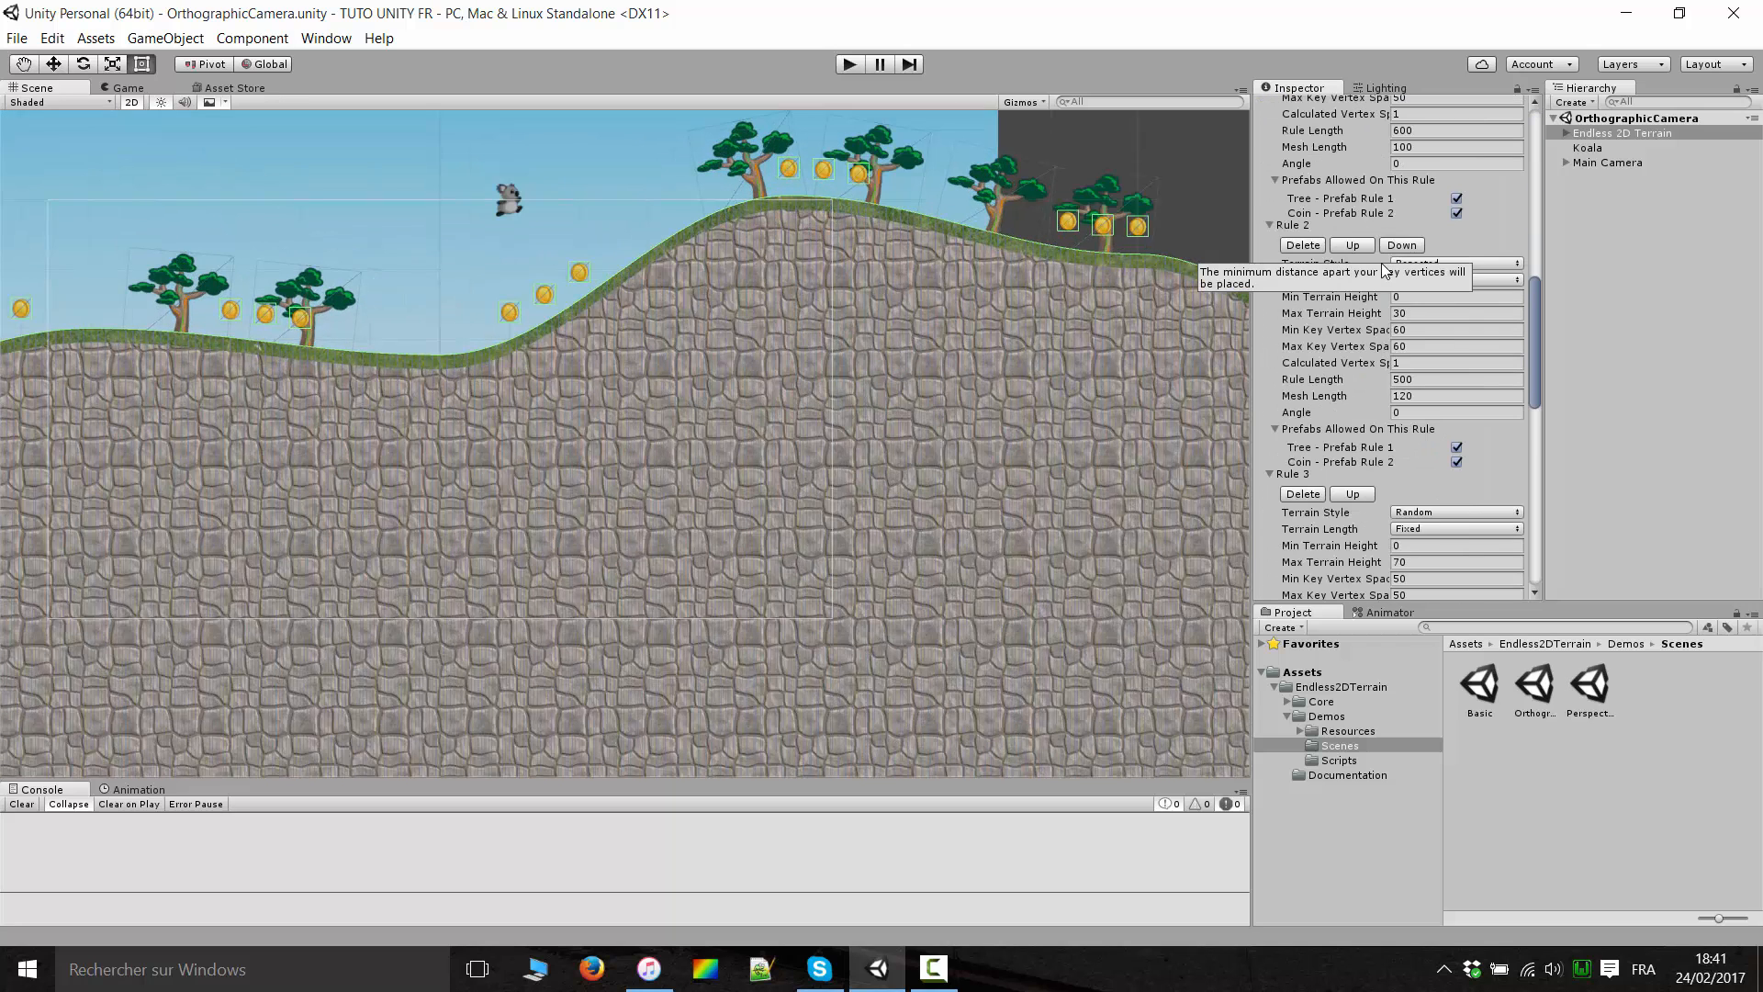
scroll(1440, 426, down, 5)
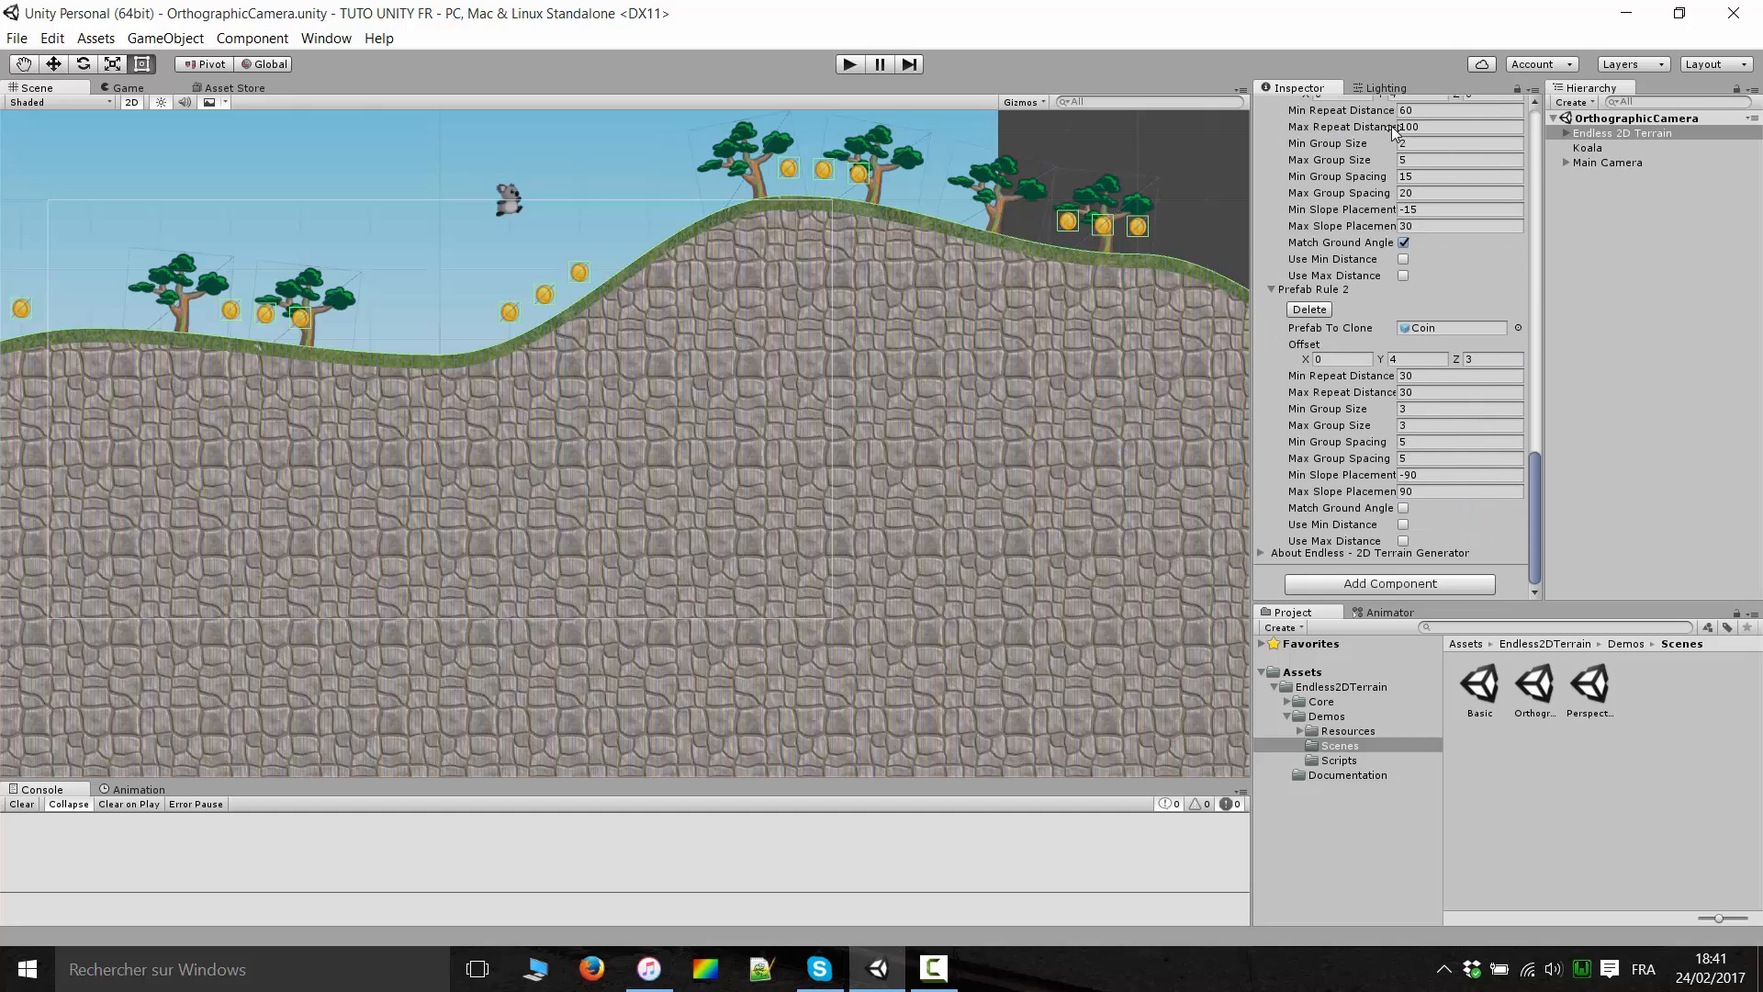
scroll(718, 415, down, 5)
scroll(720, 417, down, 3)
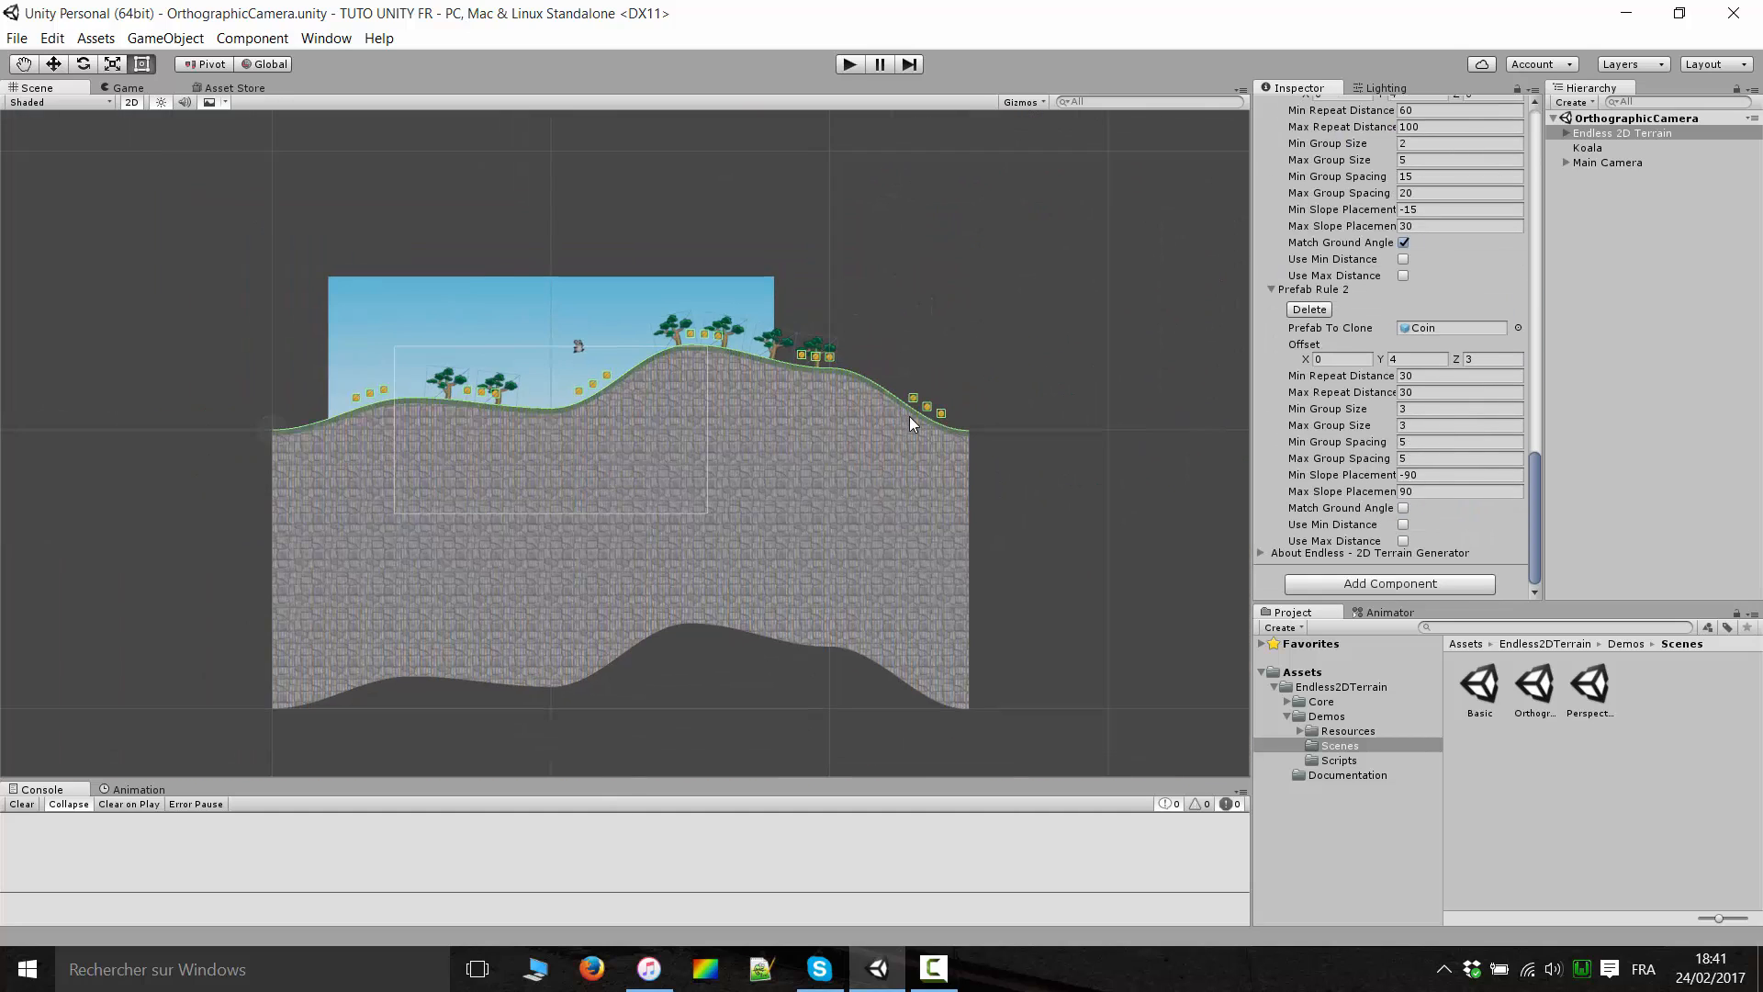
Review the terrain's Front, Top, Detail and first generation rule settings against the terrain shown in the Scene view.
middle_drag(909, 416, 807, 357)
scroll(1460, 397, up, 15)
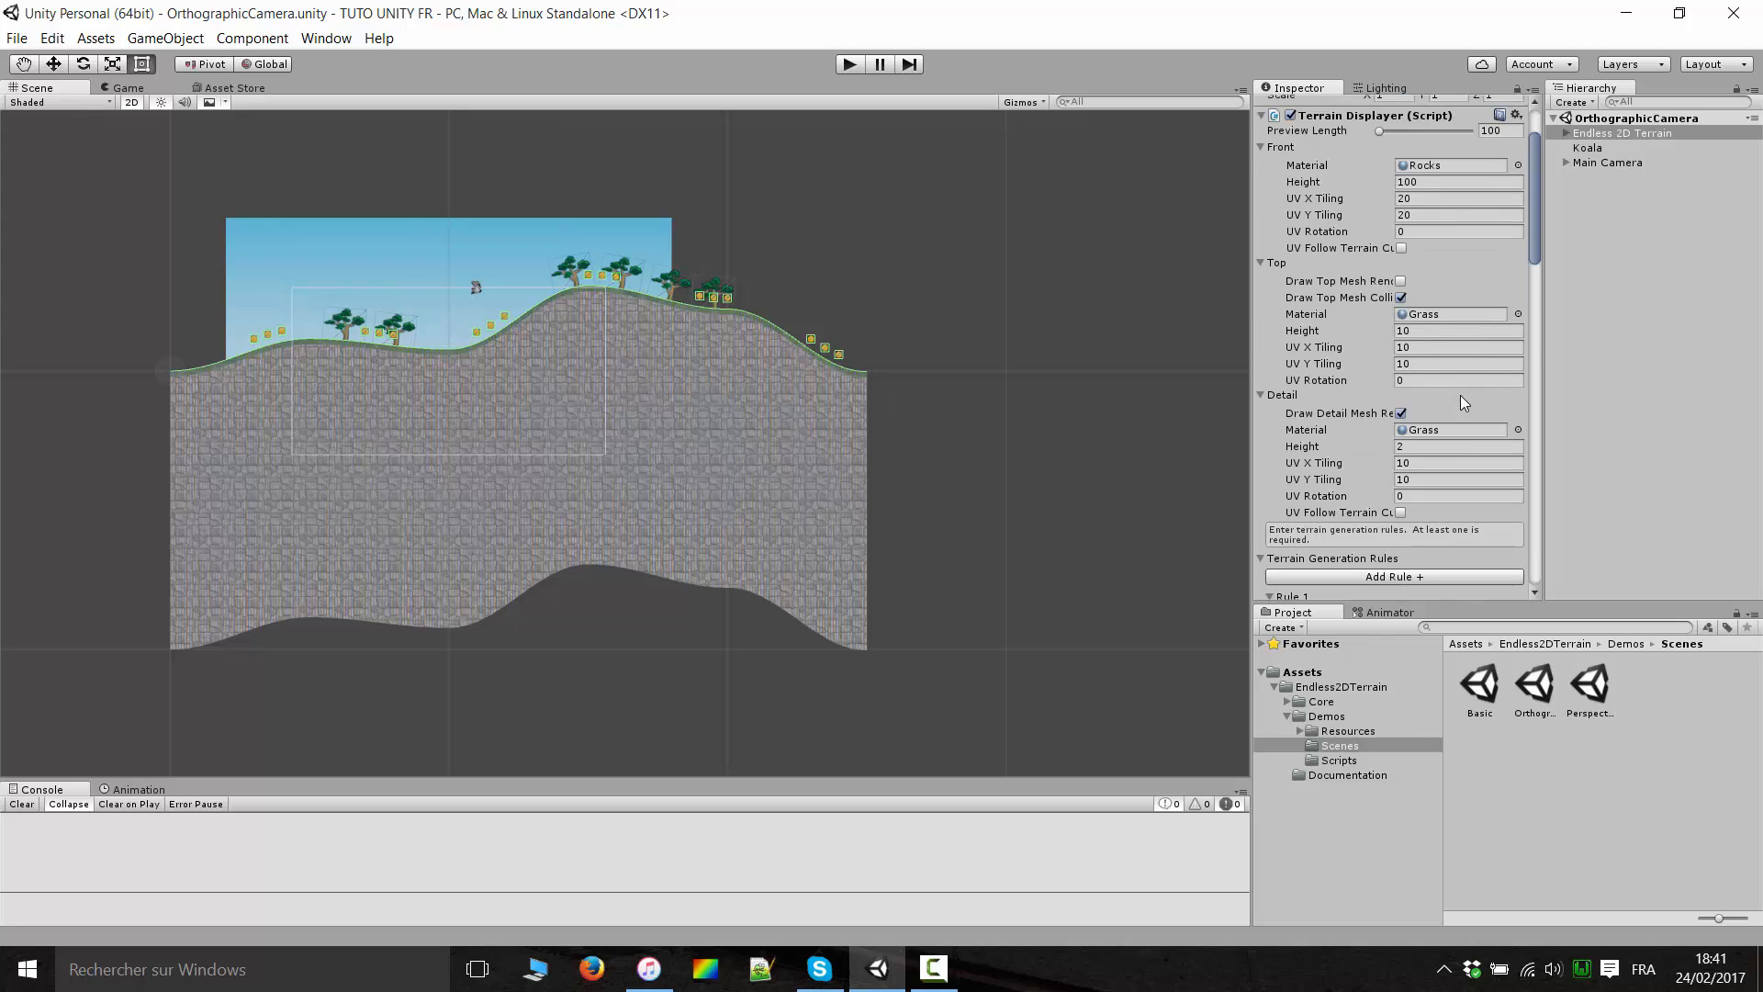
scroll(1466, 401, up, 2)
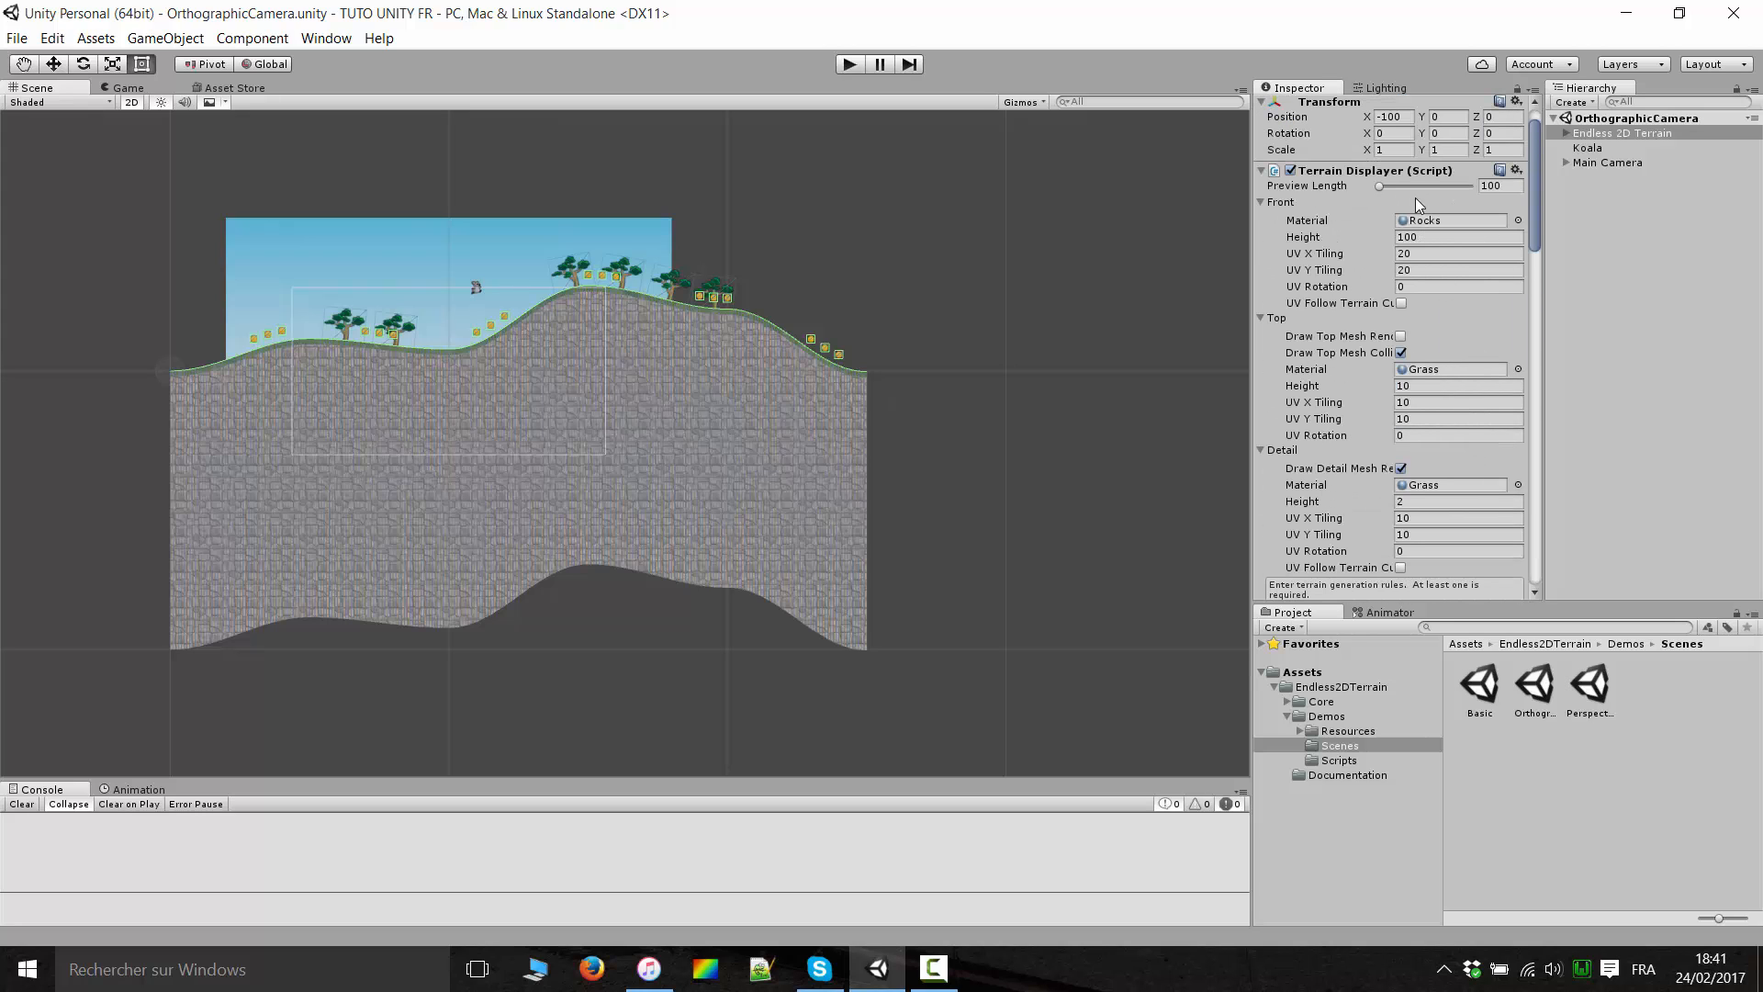
scroll(1462, 525, down, 6)
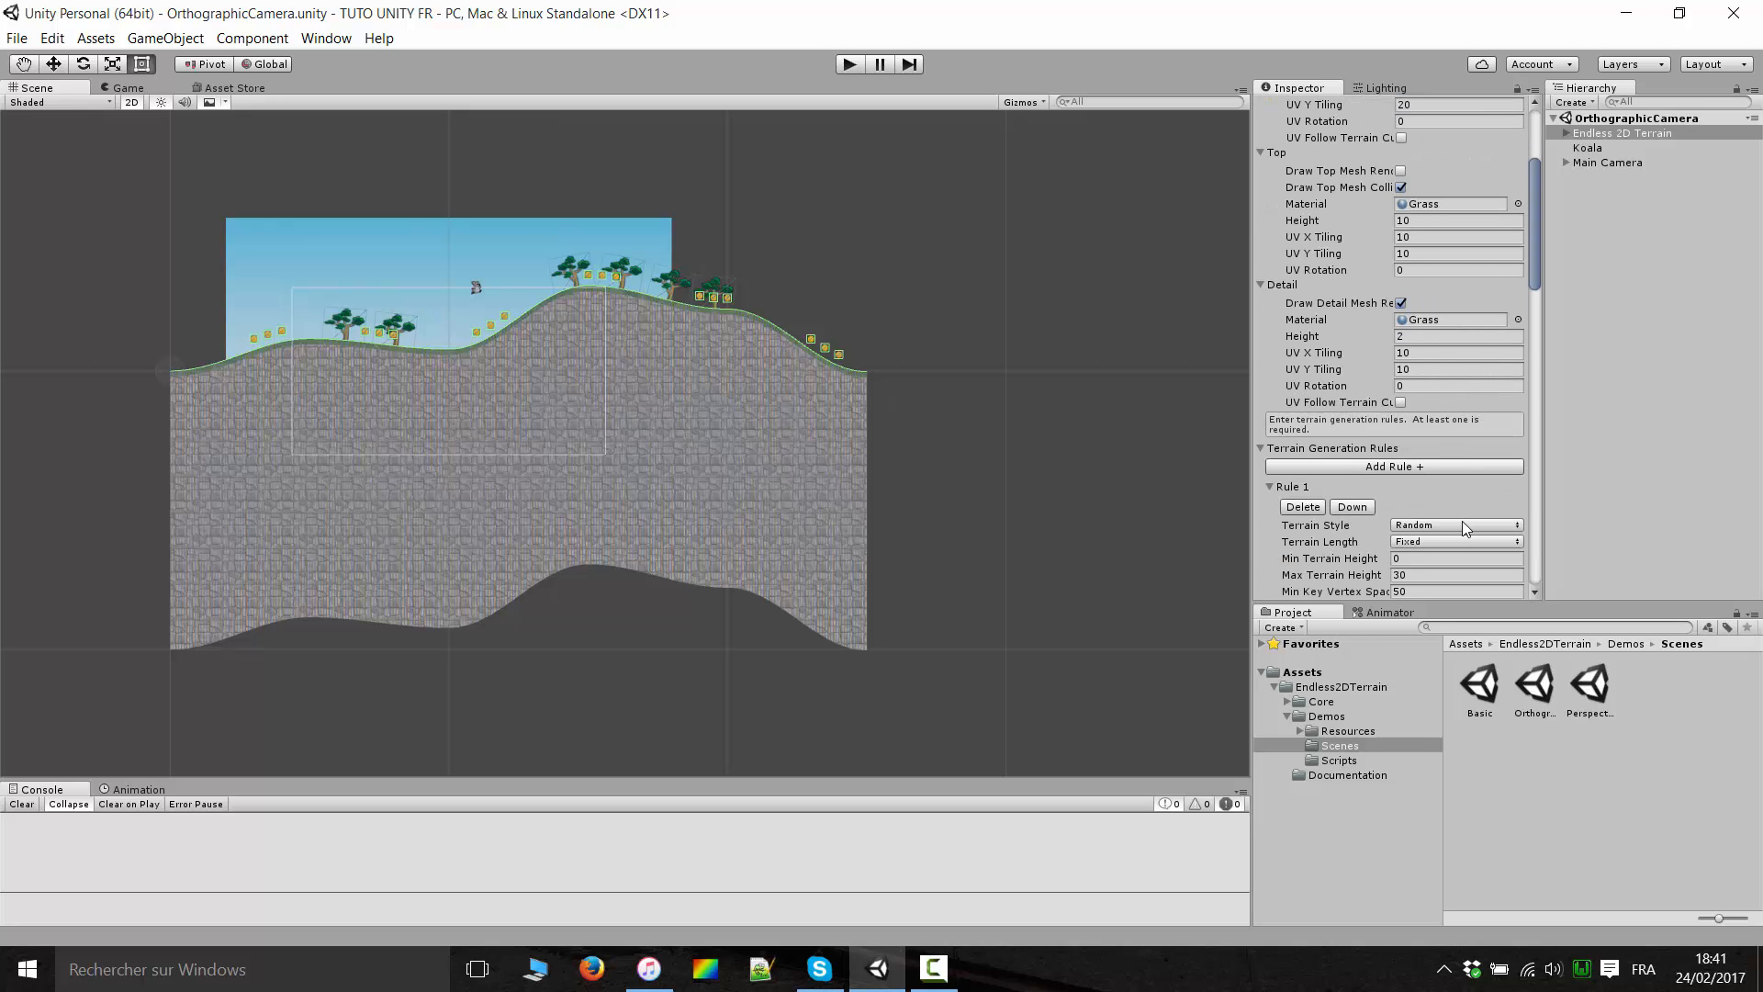
scroll(1464, 472, up, 2)
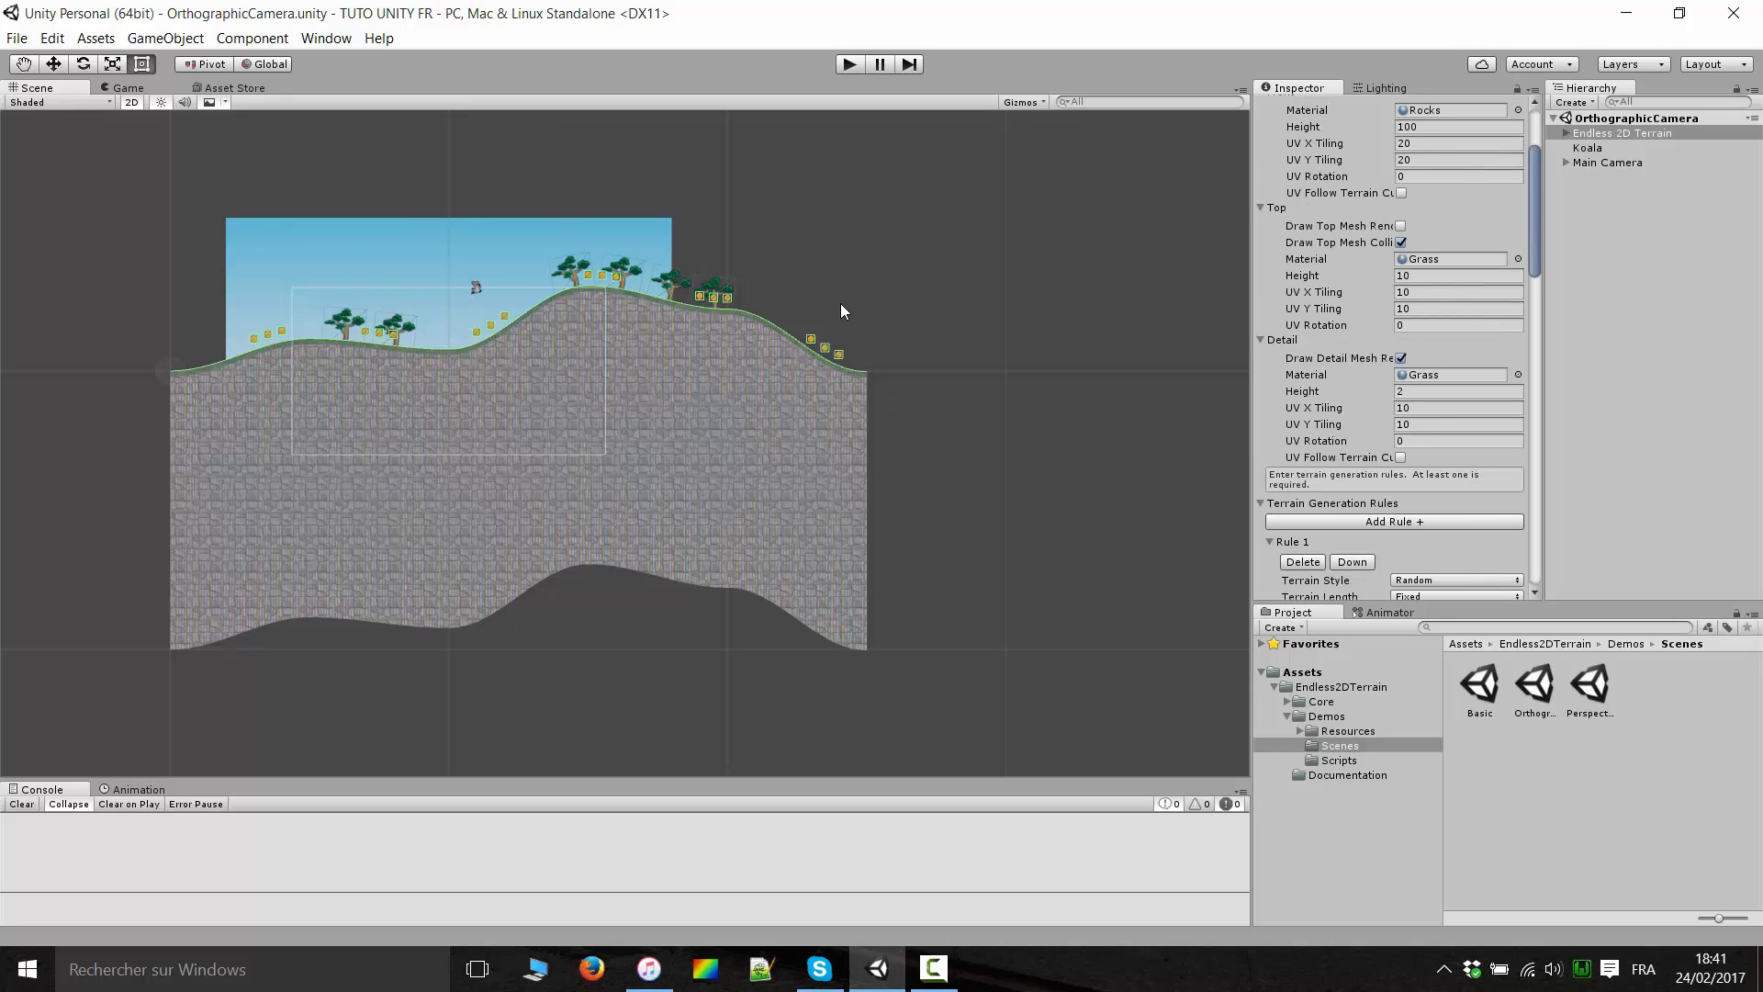
middle_drag(836, 325, 801, 372)
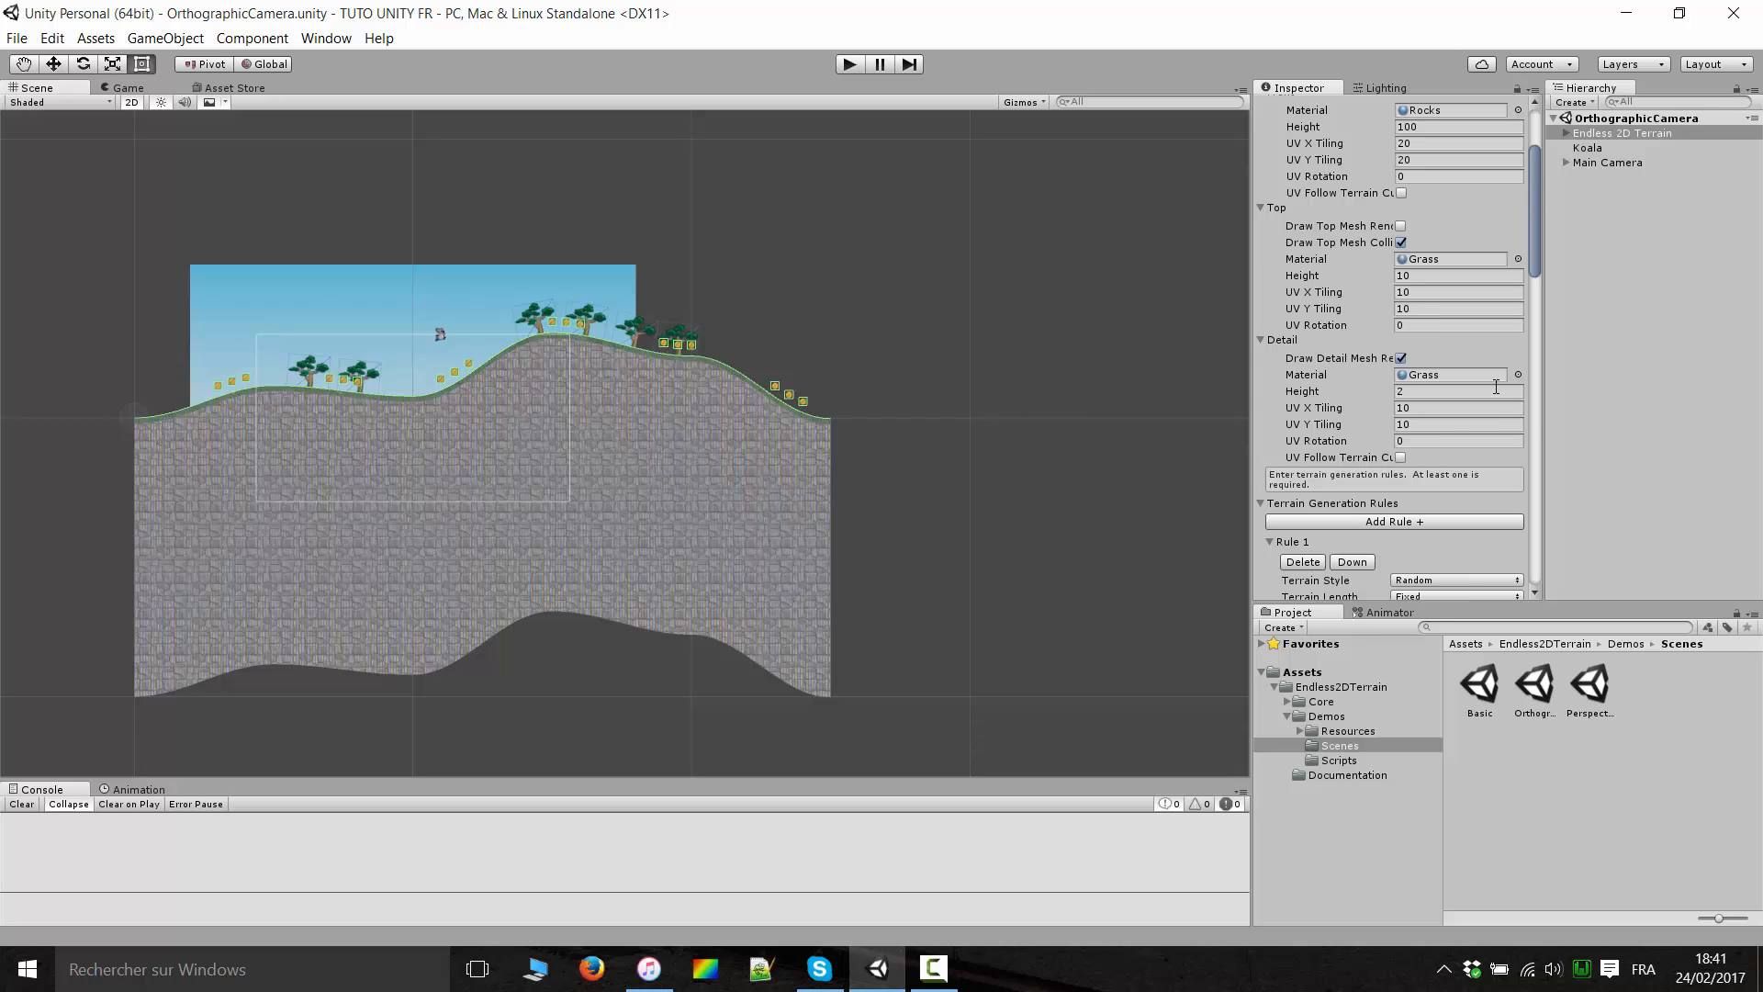
scroll(1496, 386, up, 5)
middle_drag(961, 315, 1015, 327)
scroll(1000, 349, up, 2)
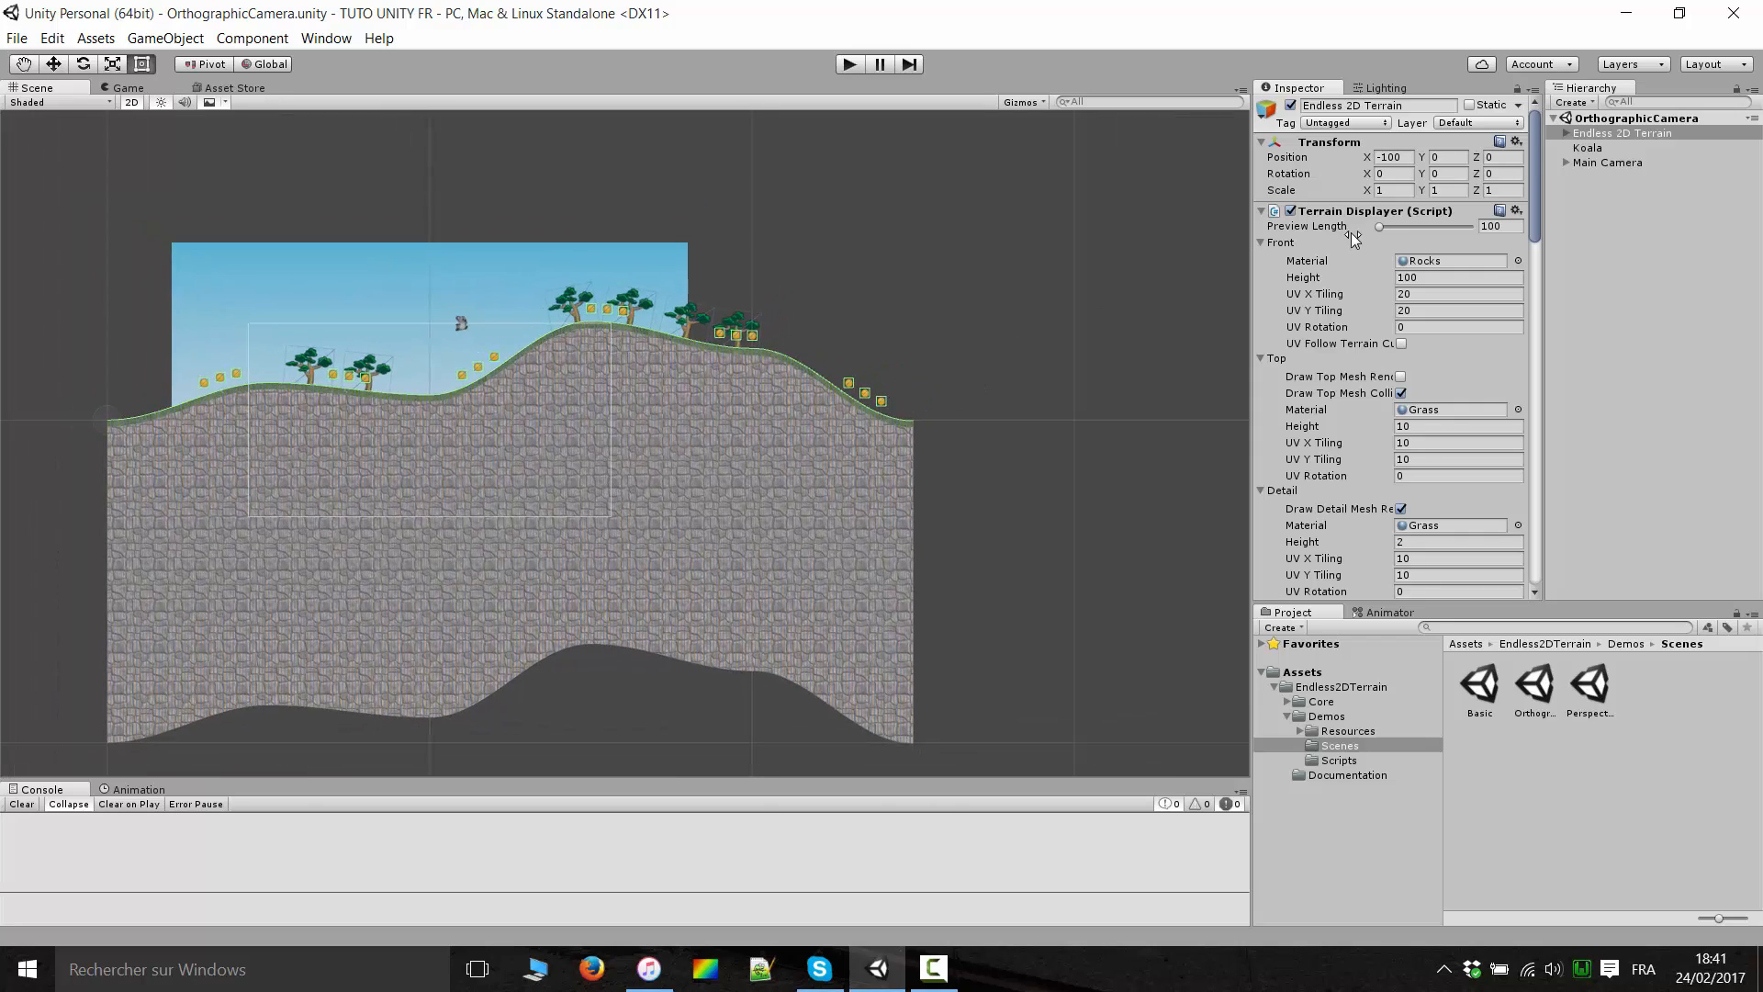
Set the Terrain Displayer's Preview Length to 1000 and examine the extended terrain in the Scene view.
drag(1381, 228, 1488, 233)
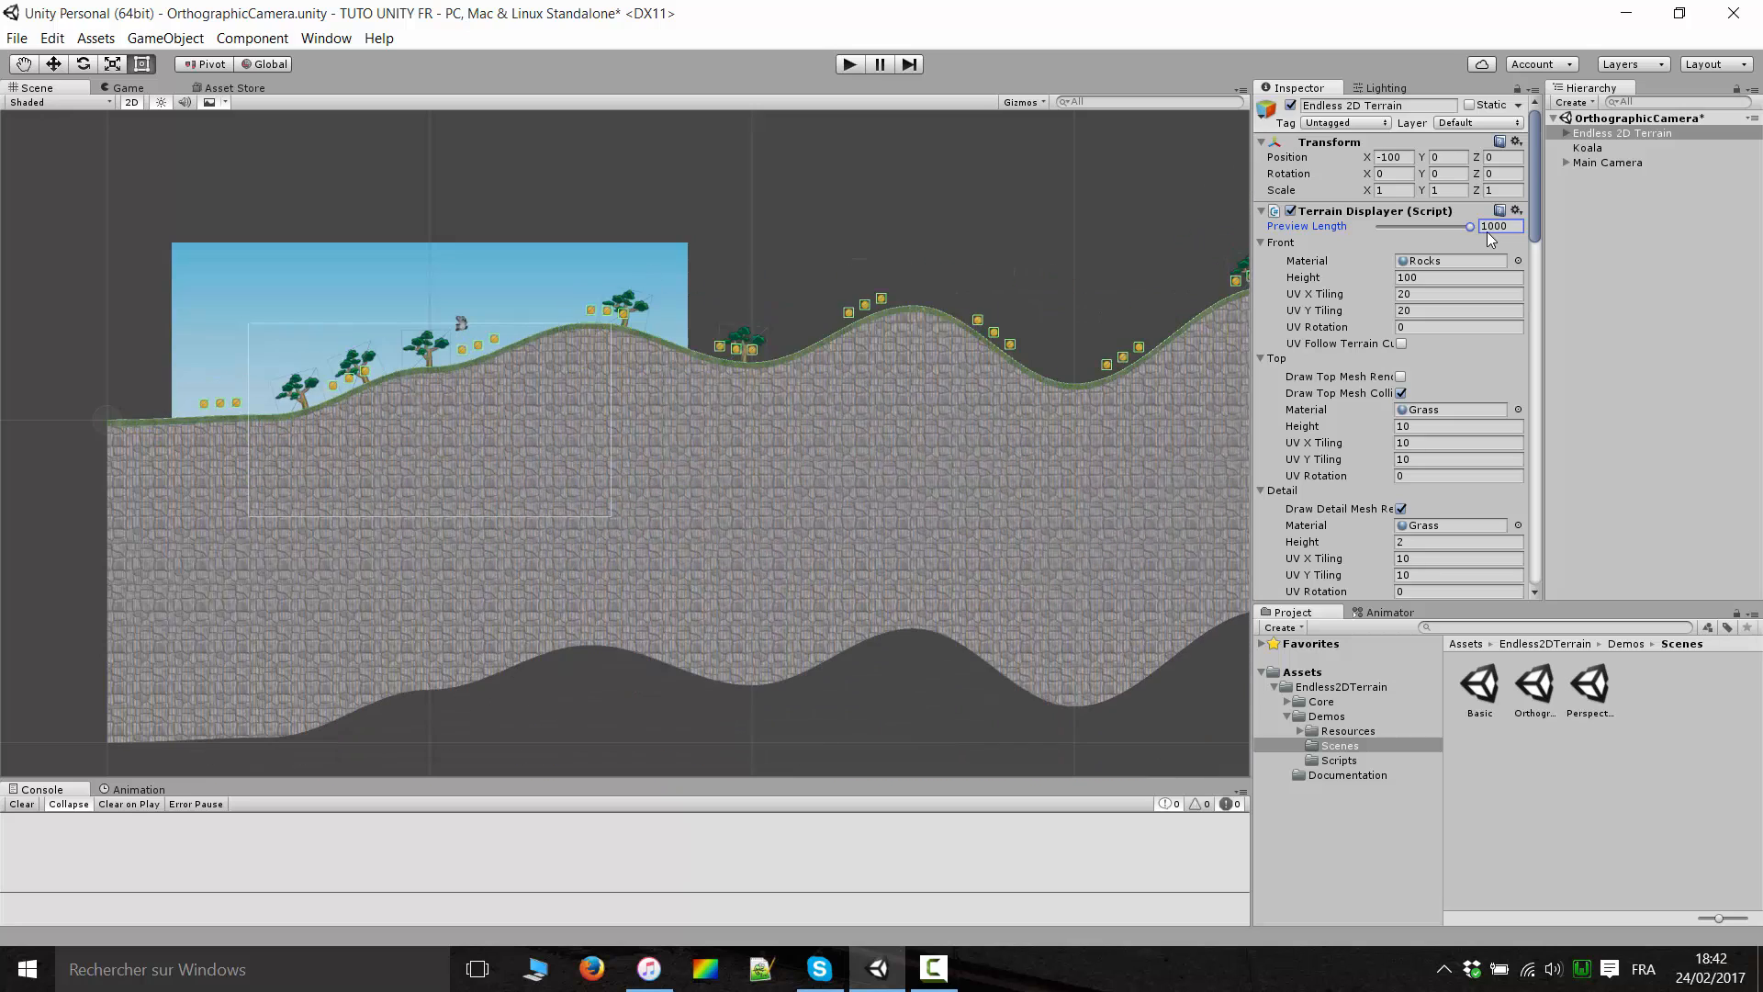
scroll(909, 328, down, 5)
middle_drag(971, 371, 546, 375)
scroll(255, 472, up, 5)
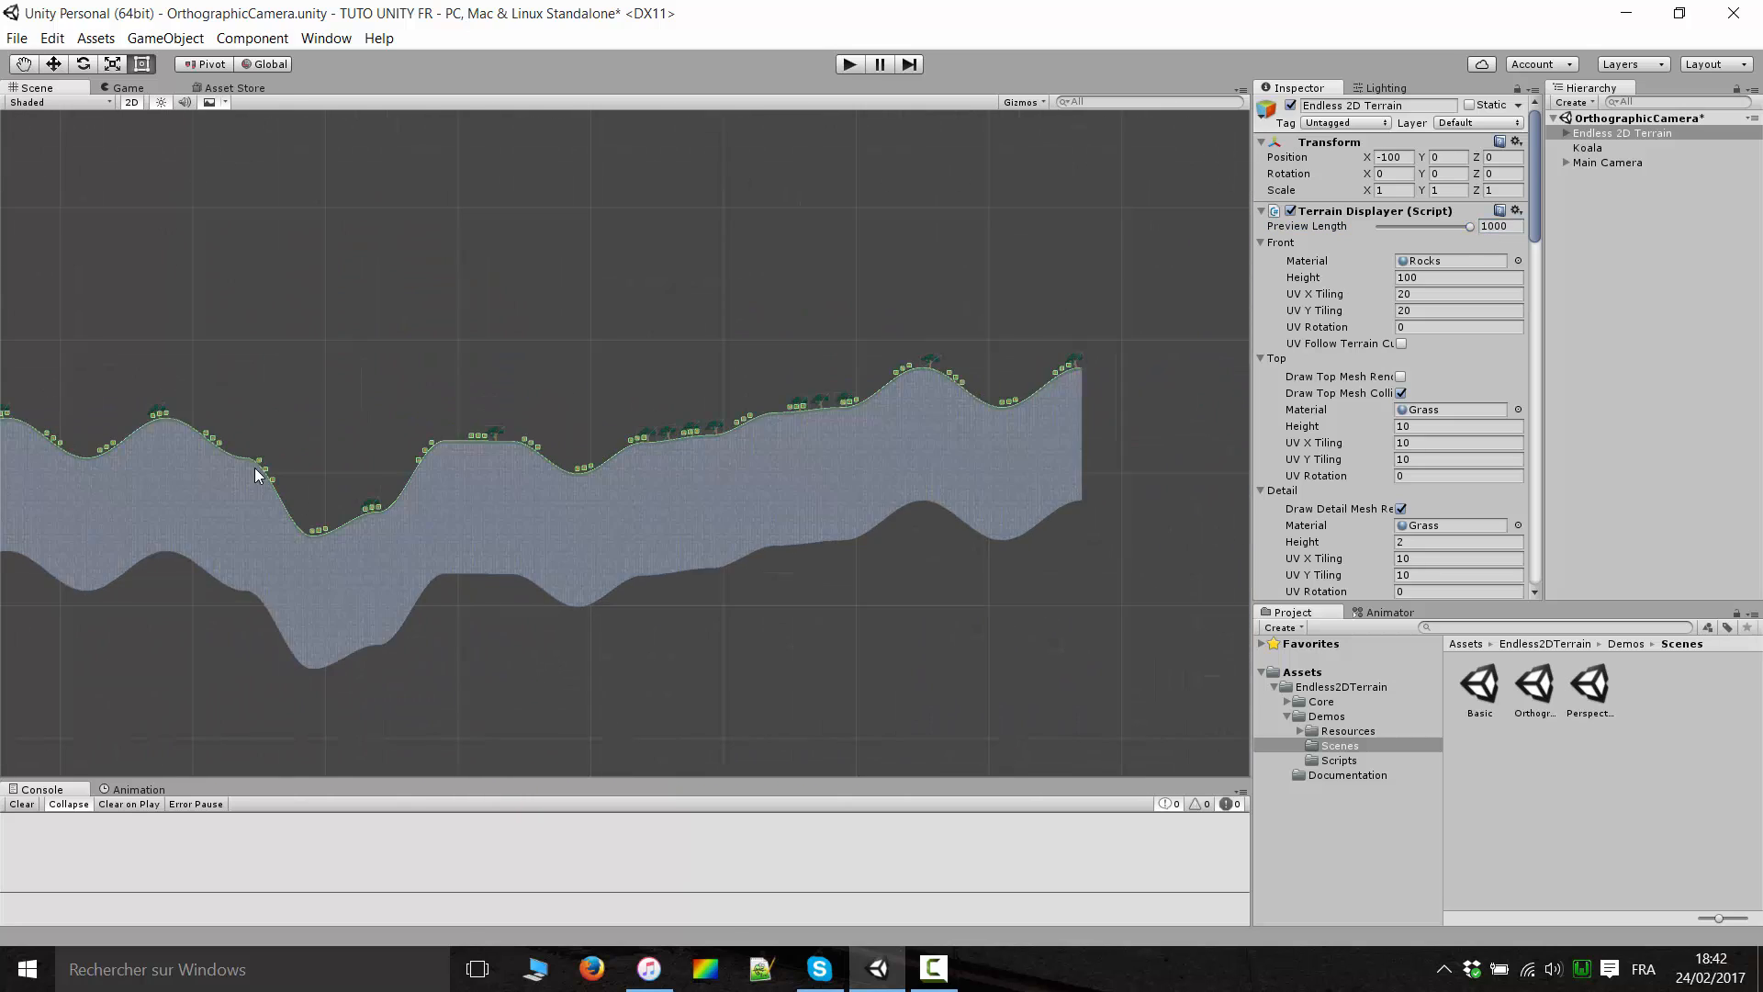
scroll(870, 433, down, 3)
middle_drag(870, 433, 908, 427)
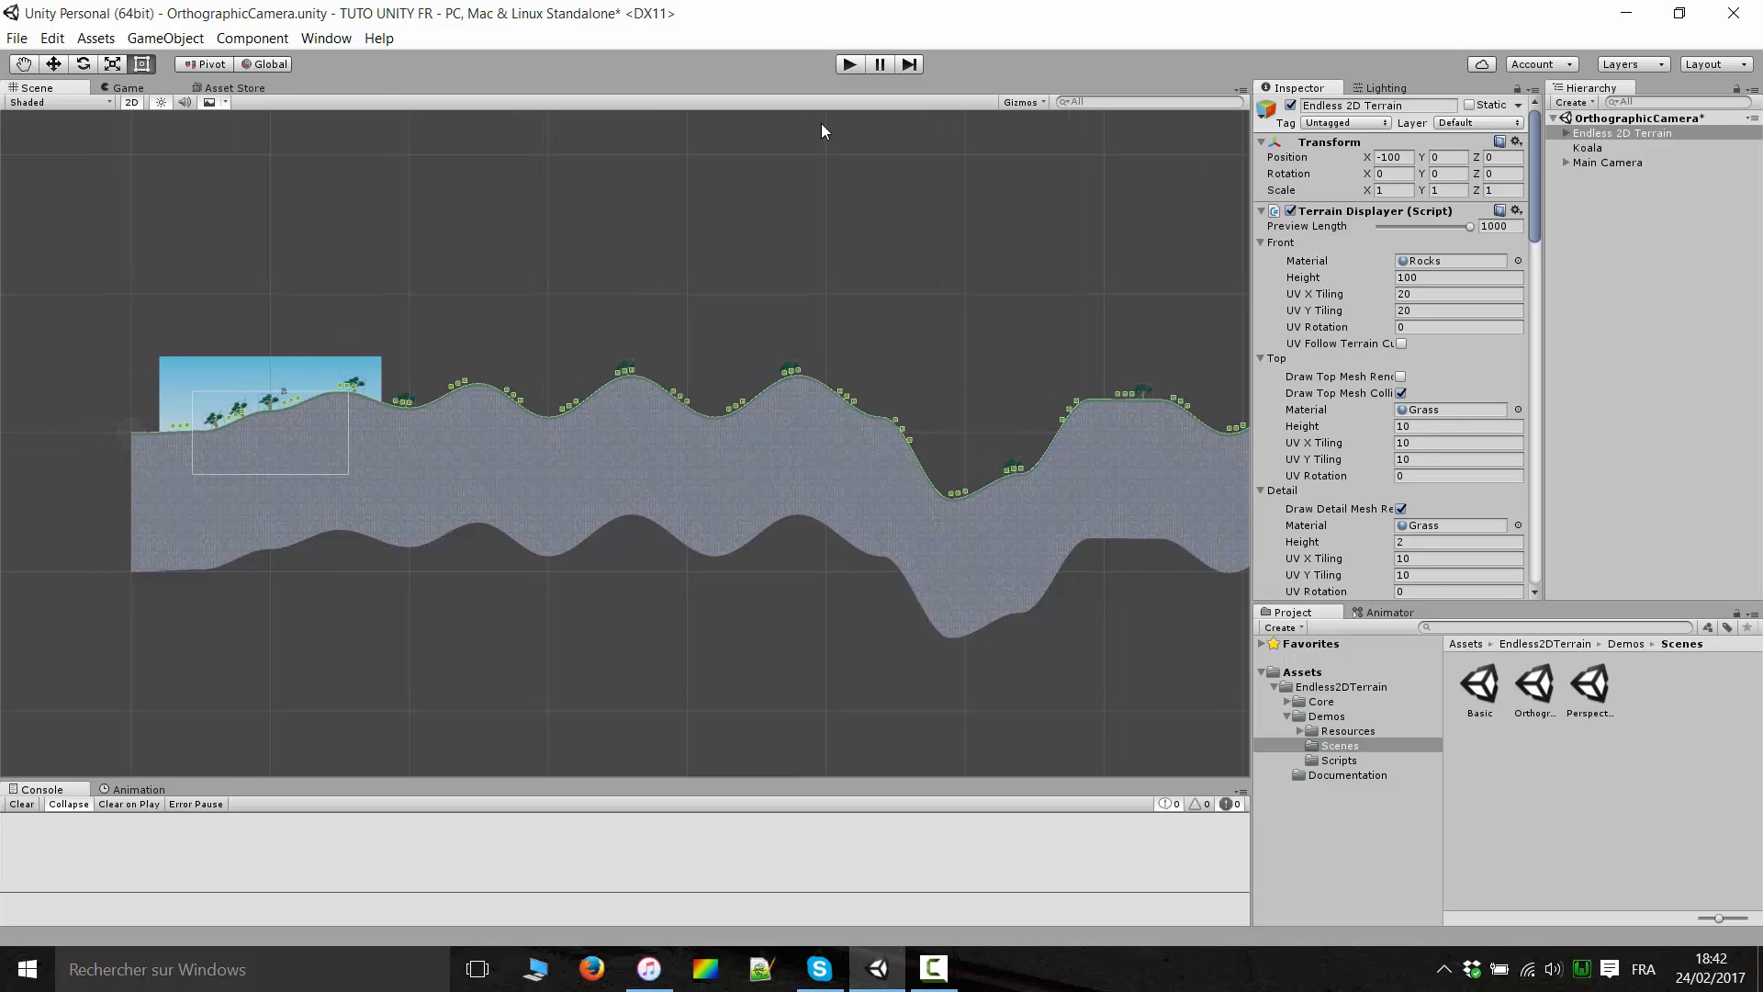
middle_drag(333, 397, 155, 367)
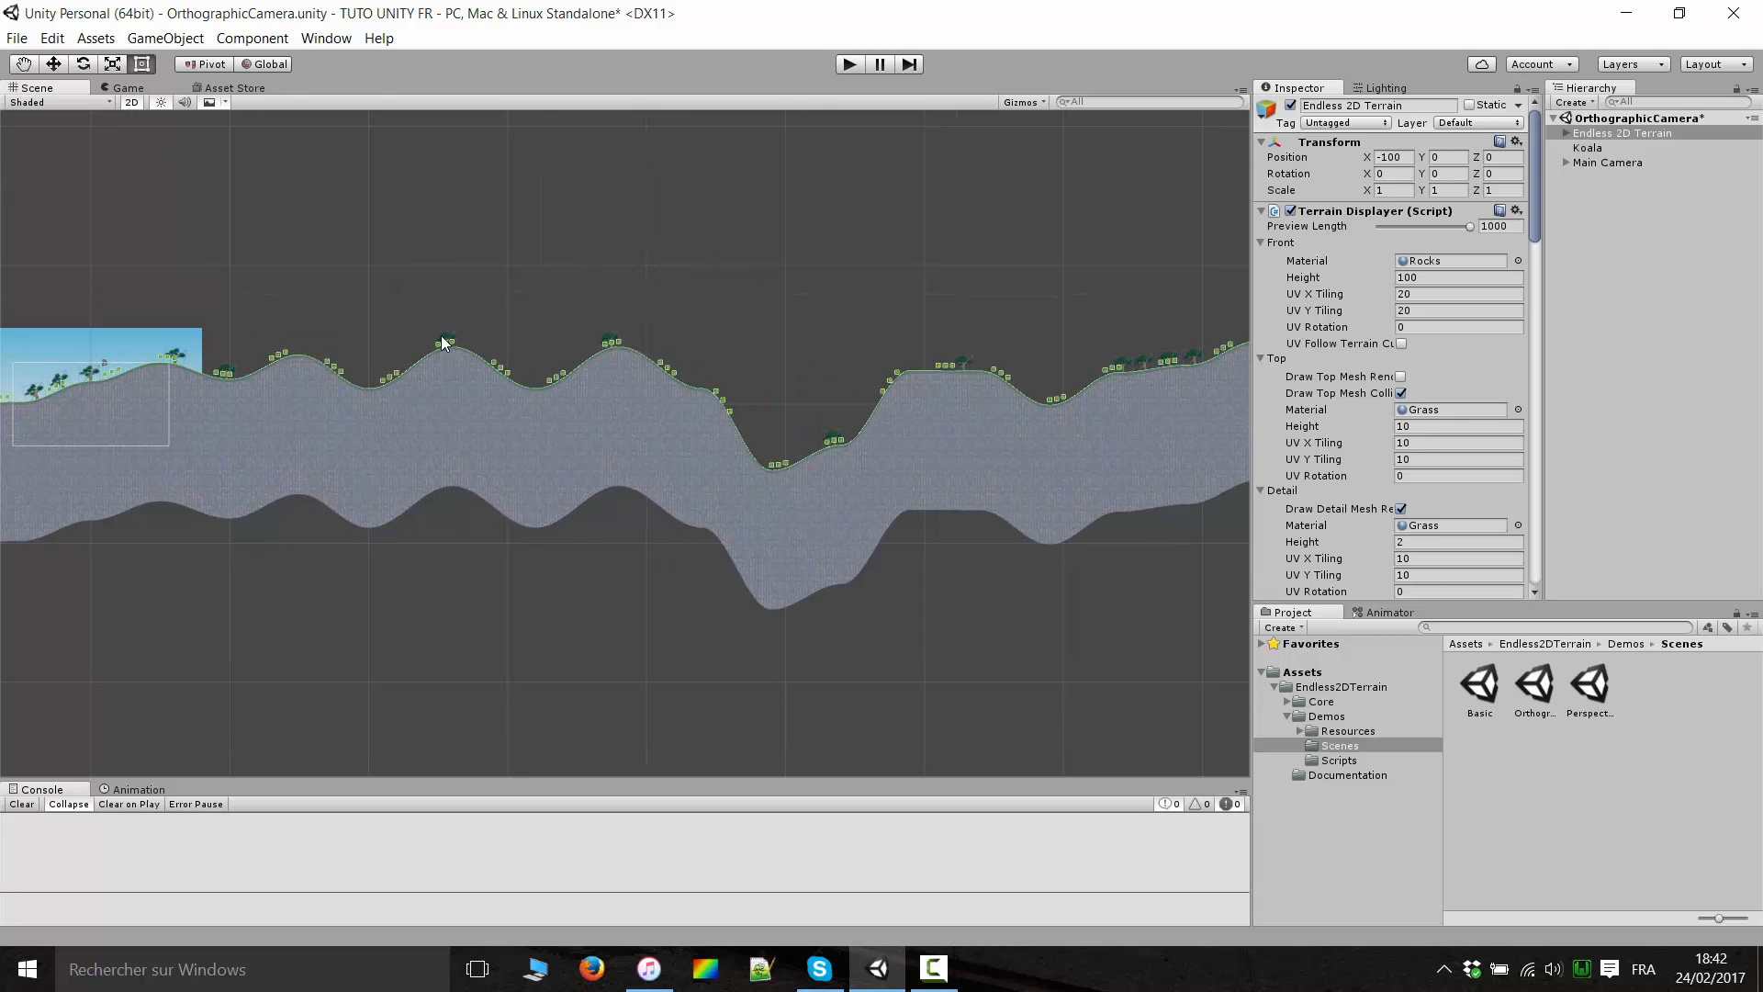
scroll(750, 358, down, 5)
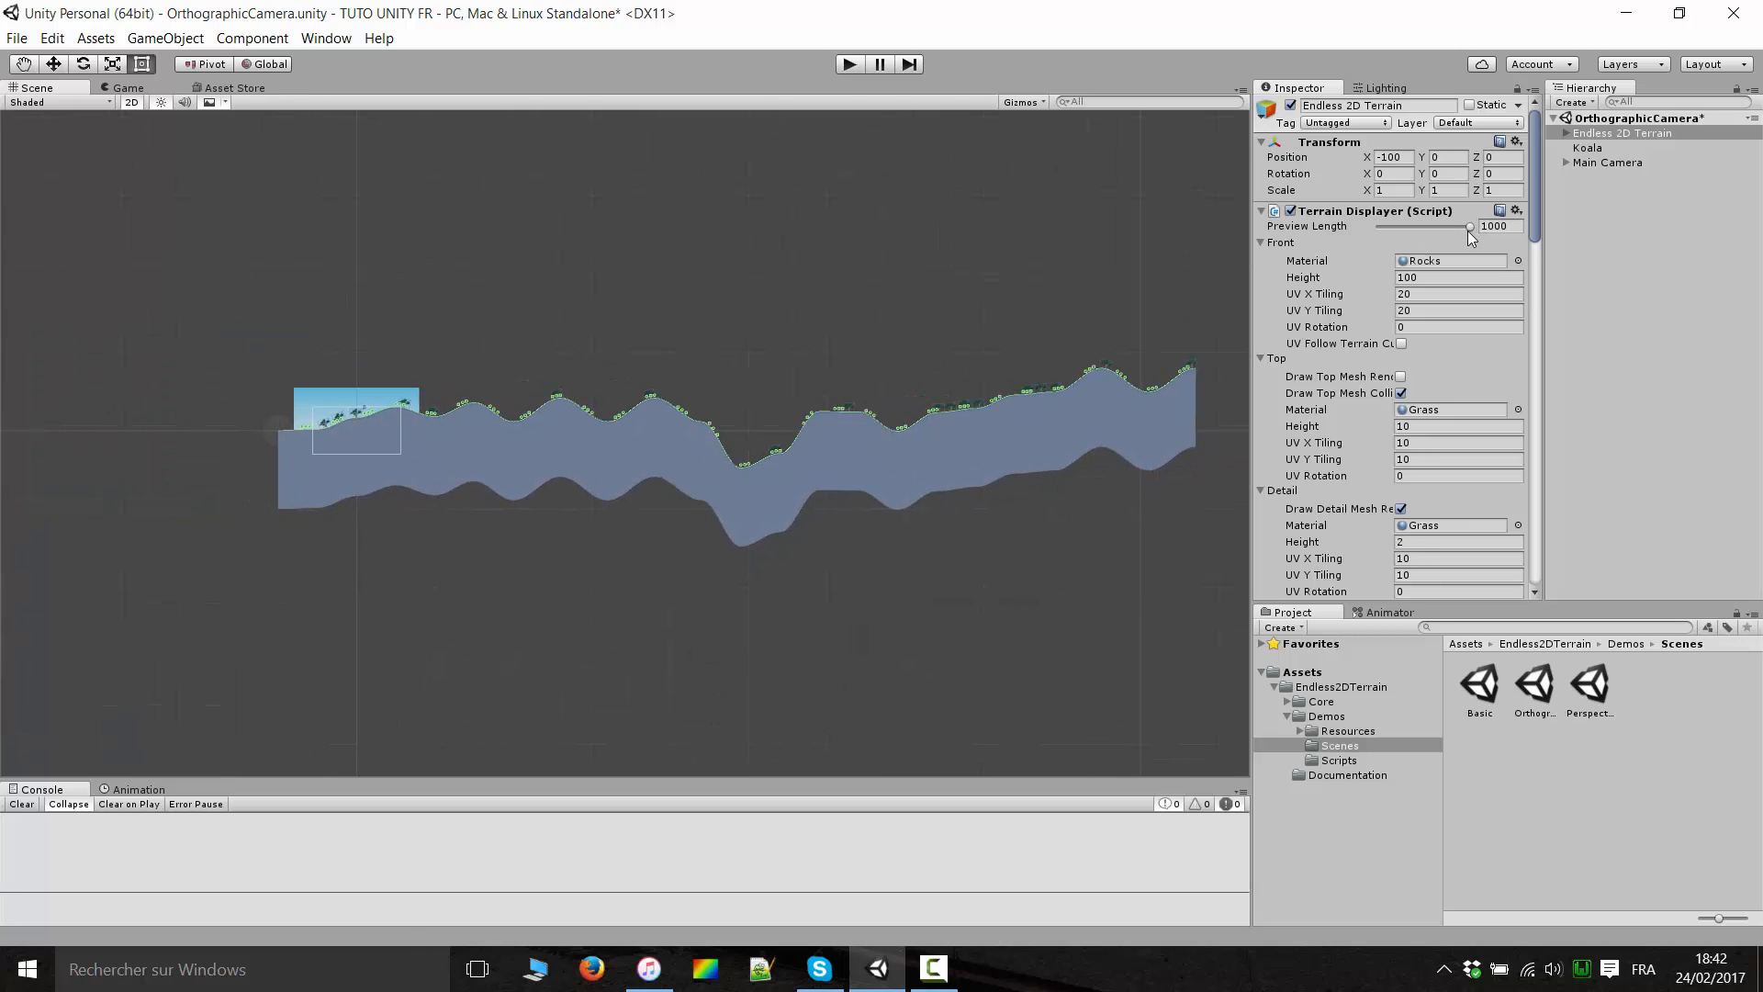
Set the Terrain Displayer's Preview Length to 100 and examine the regenerated terrain in the Scene view.
drag(1470, 226, 1360, 235)
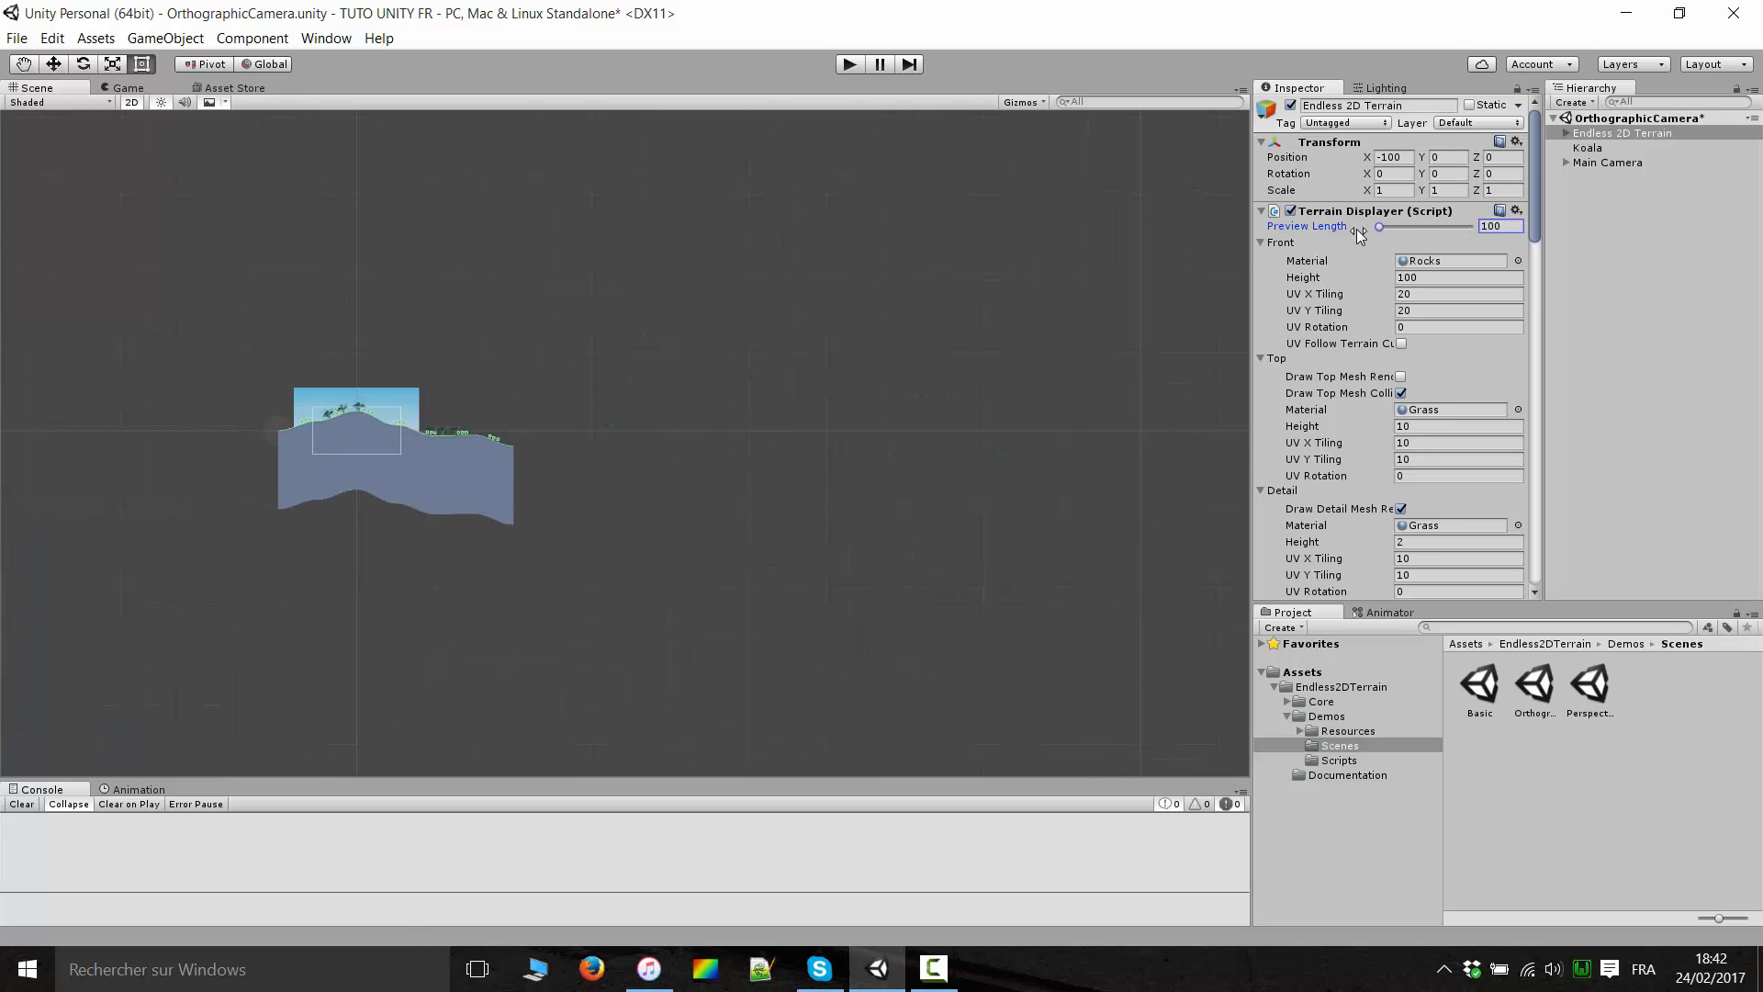
scroll(489, 446, up, 3)
middle_drag(488, 447, 906, 454)
scroll(564, 418, up, 3)
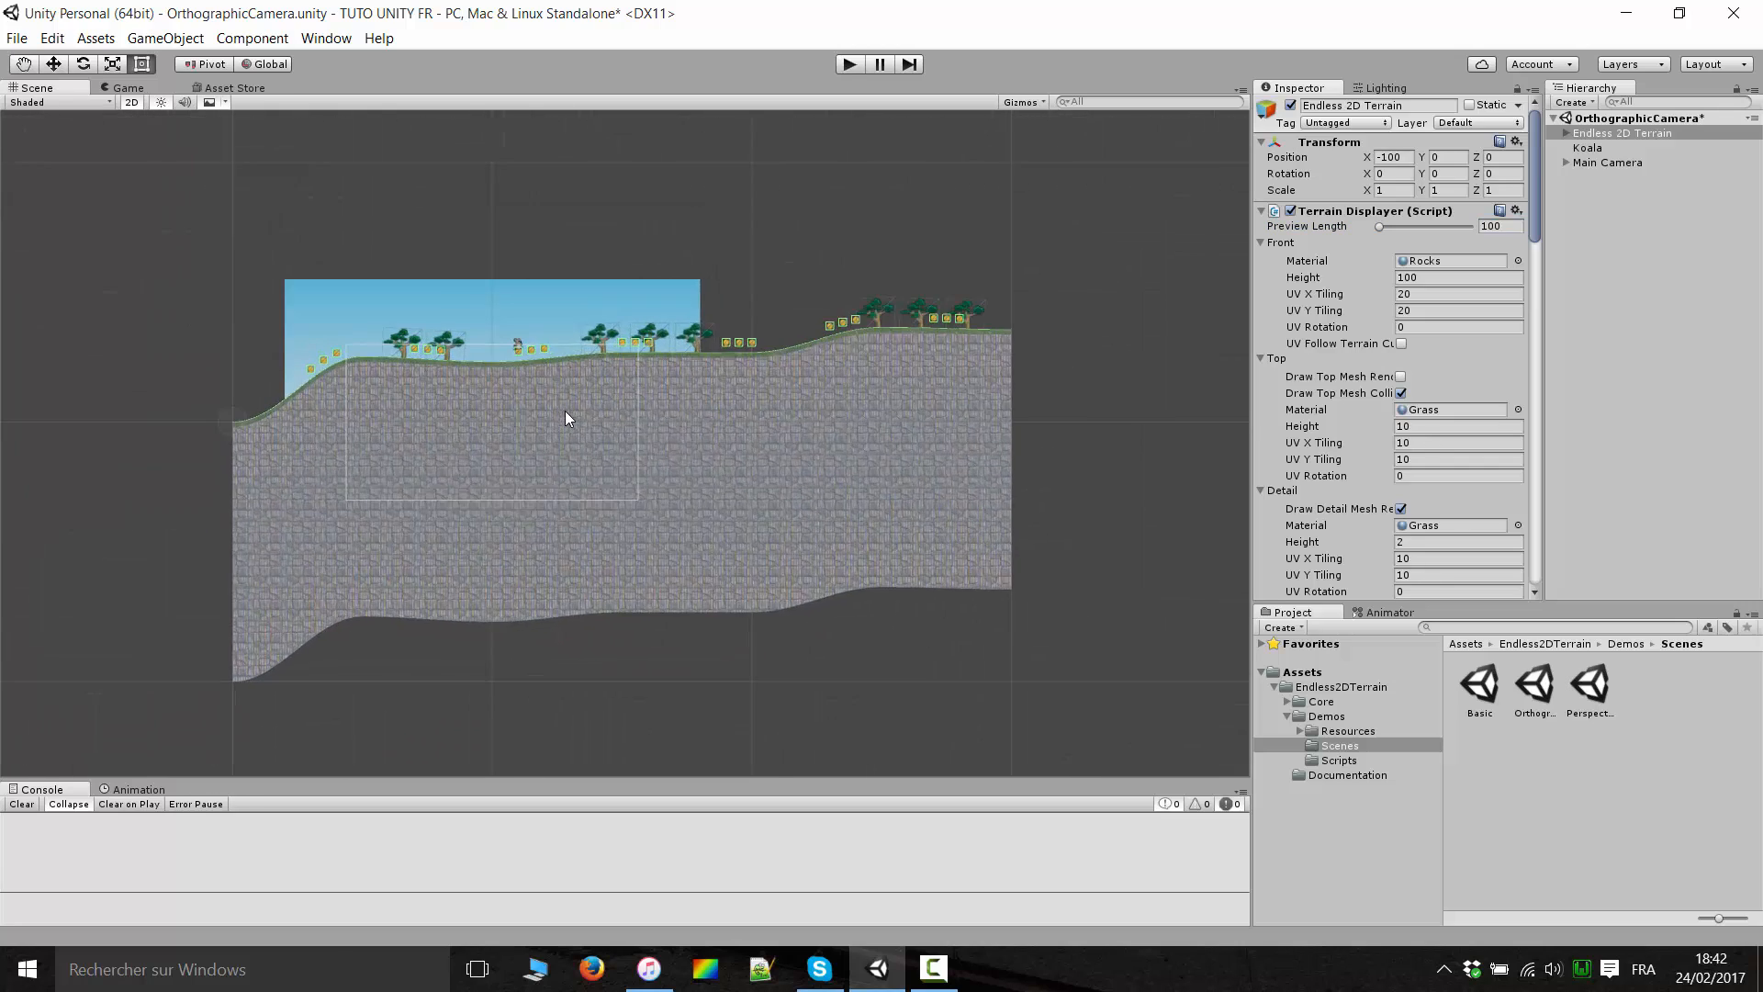
scroll(564, 418, up, 4)
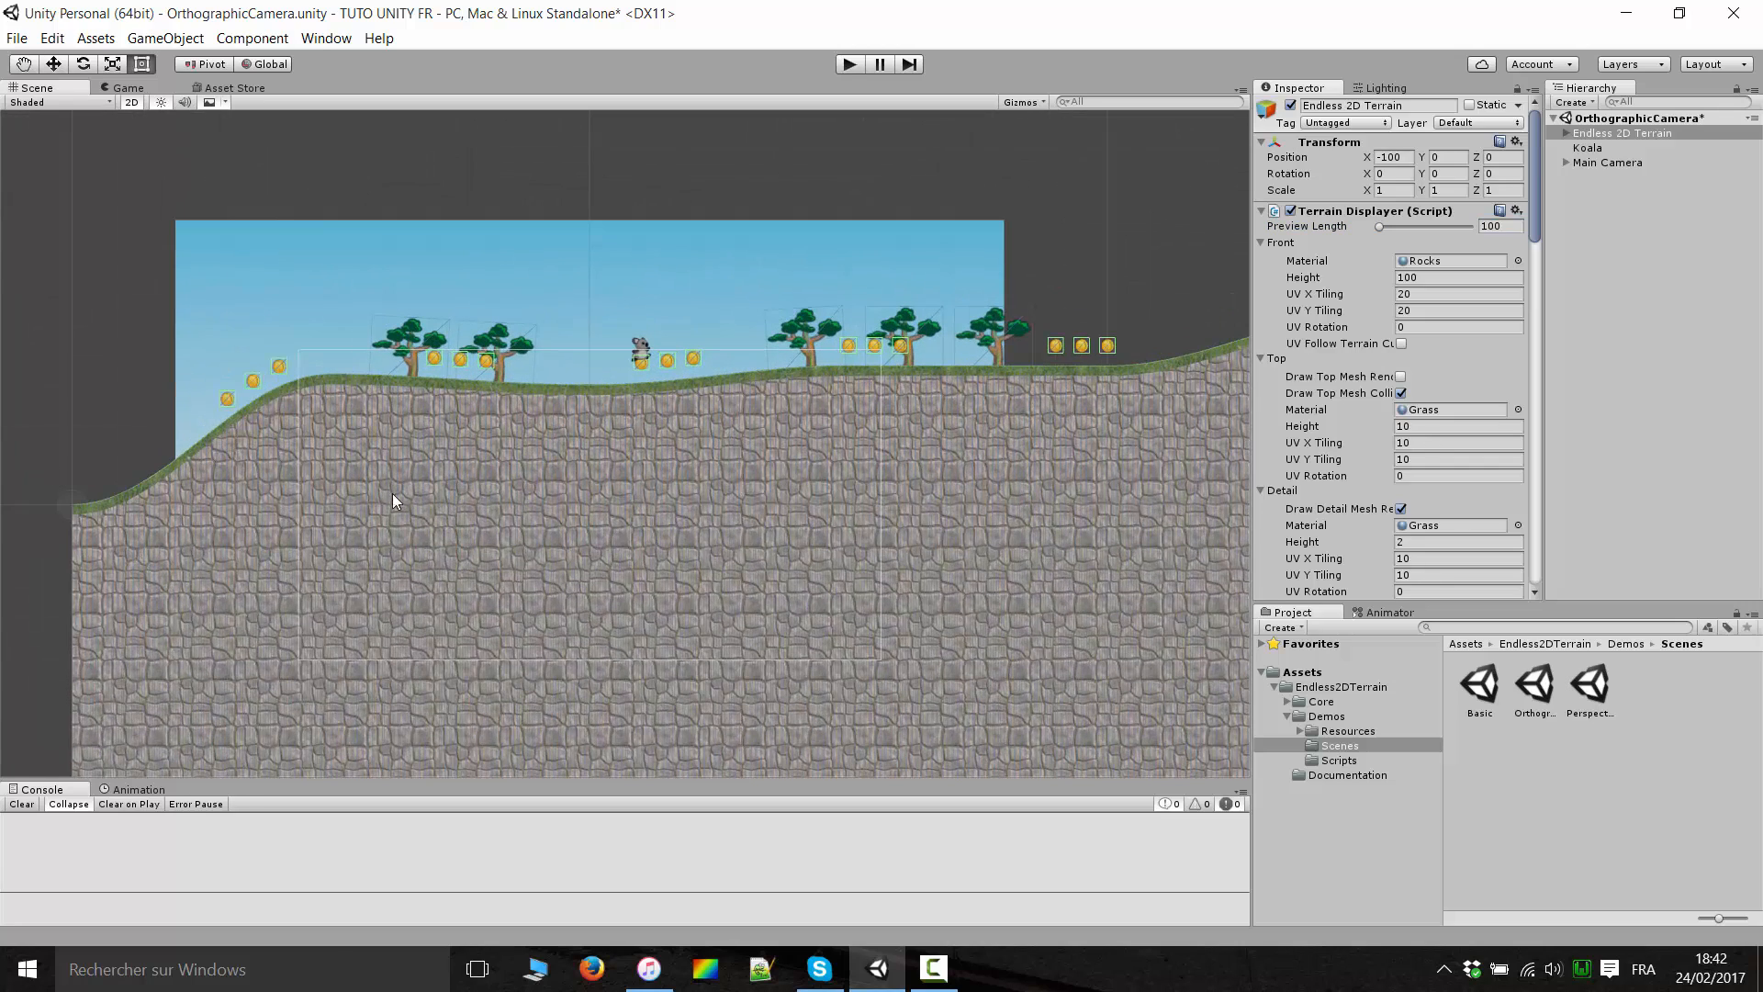
scroll(627, 487, down, 1)
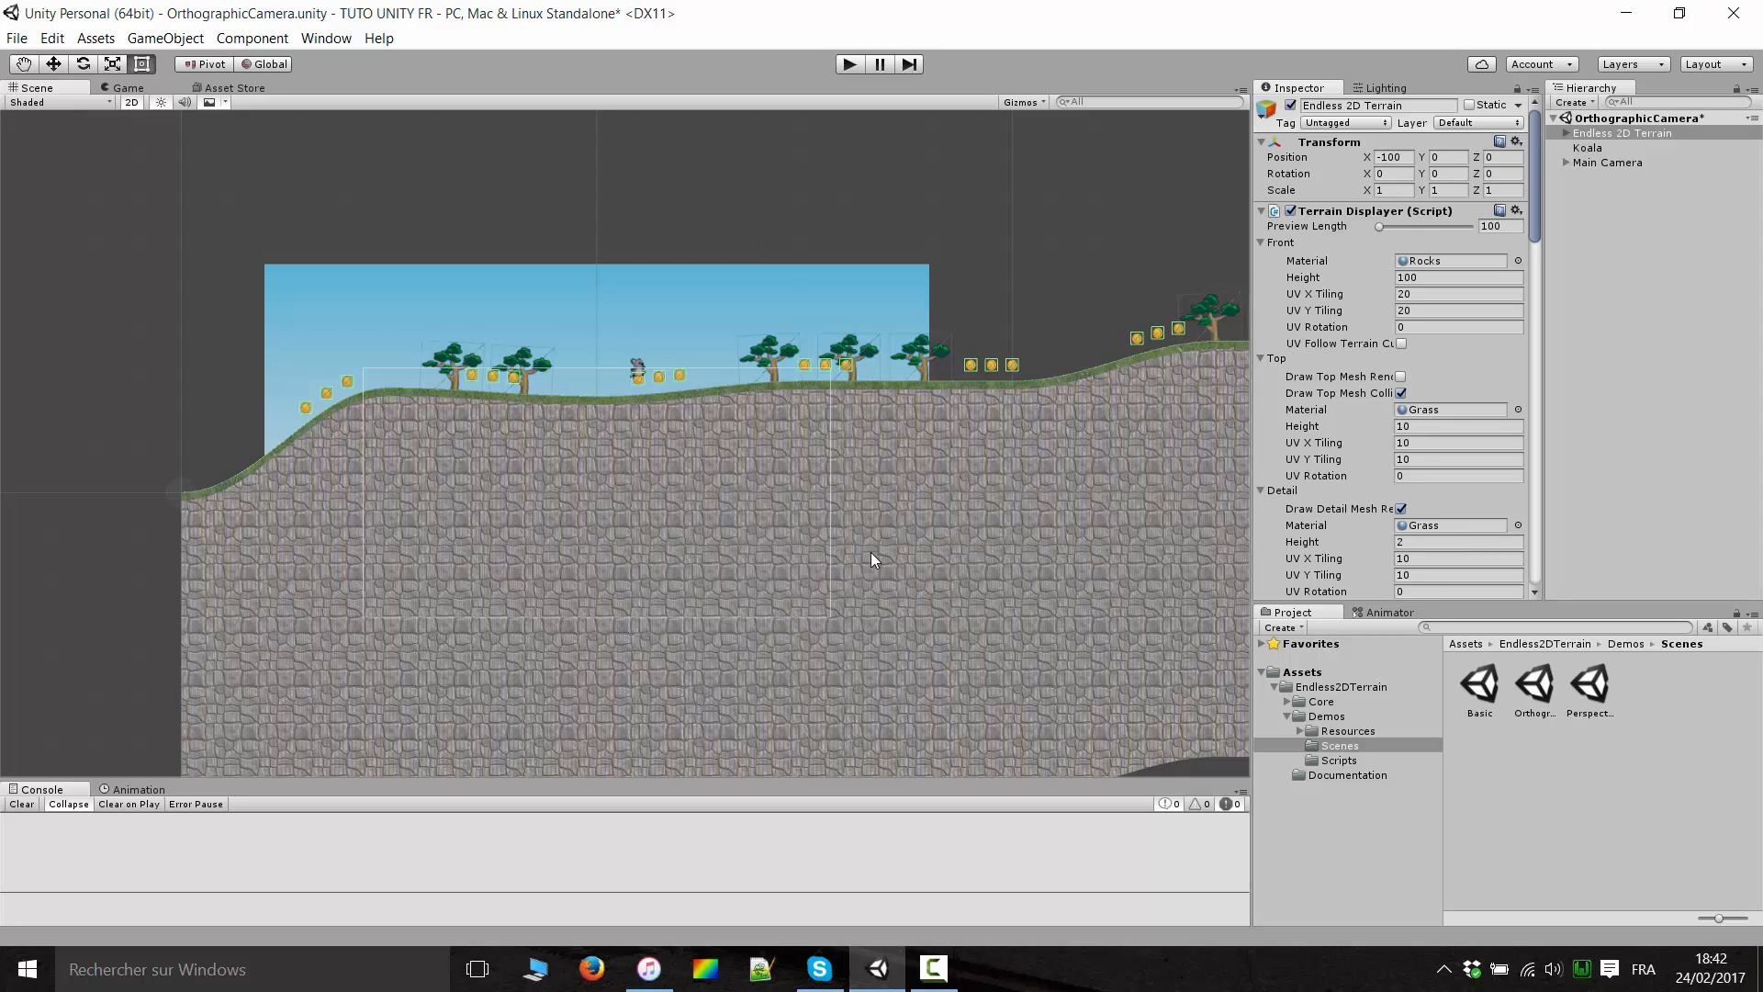
scroll(871, 558, down, 4)
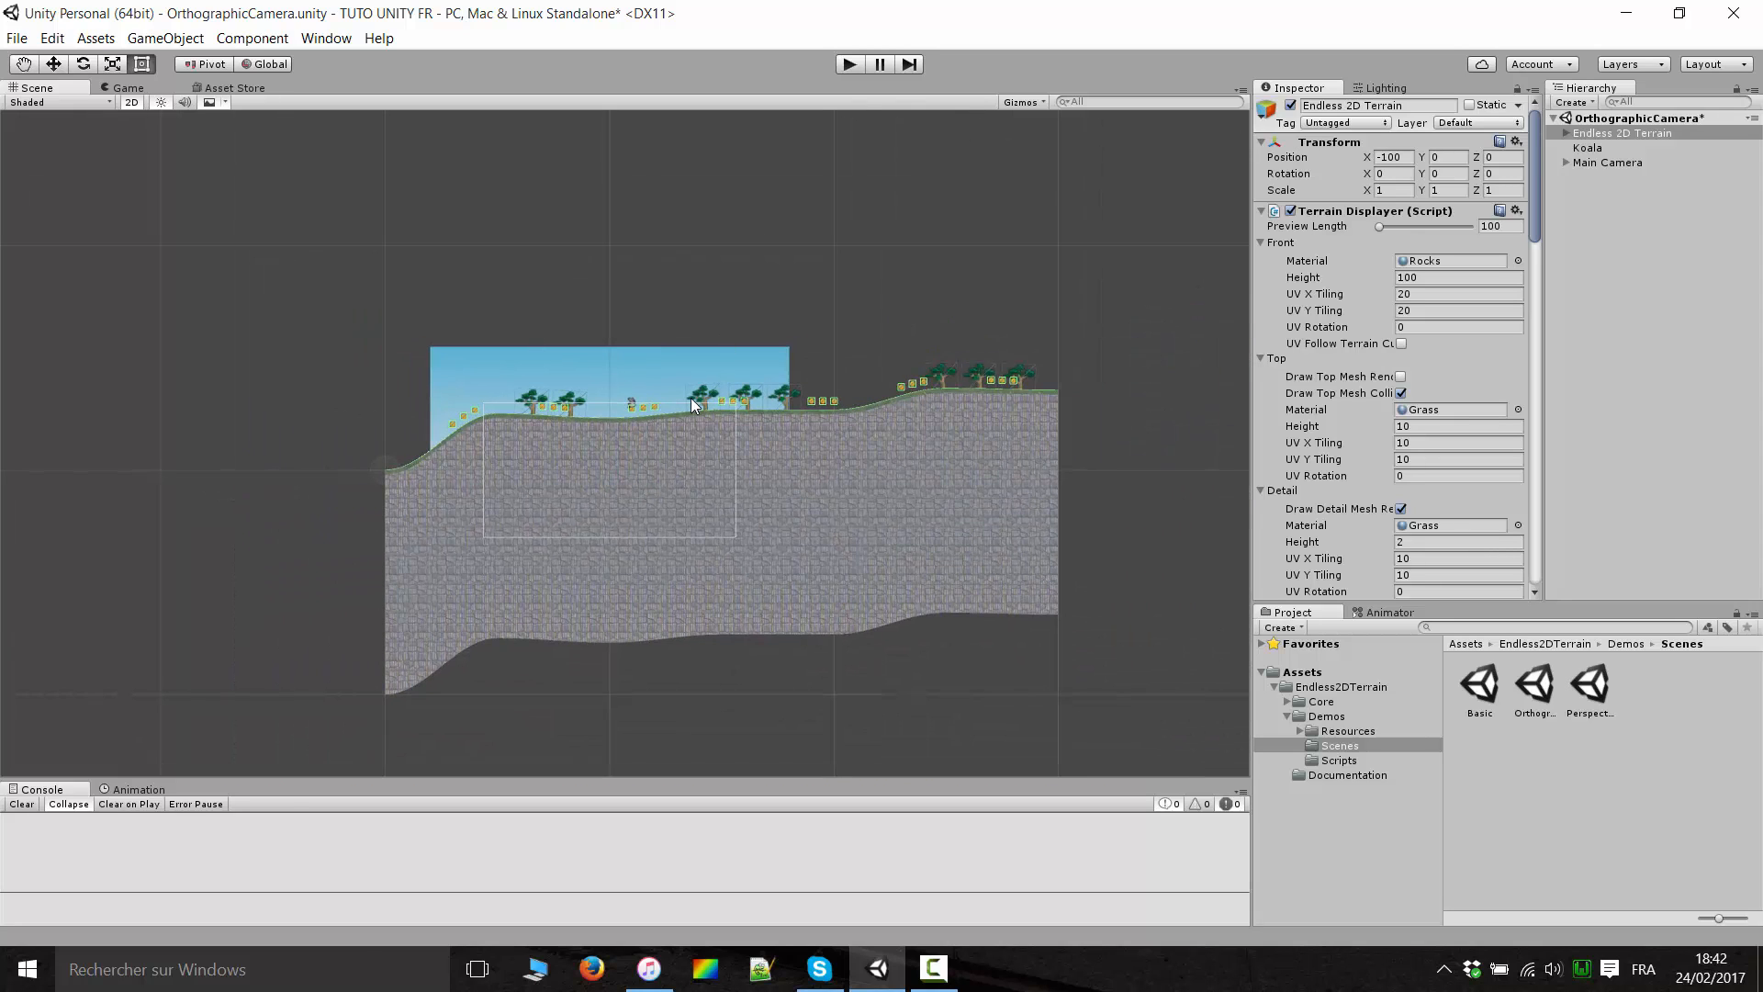
scroll(1007, 382, down, 3)
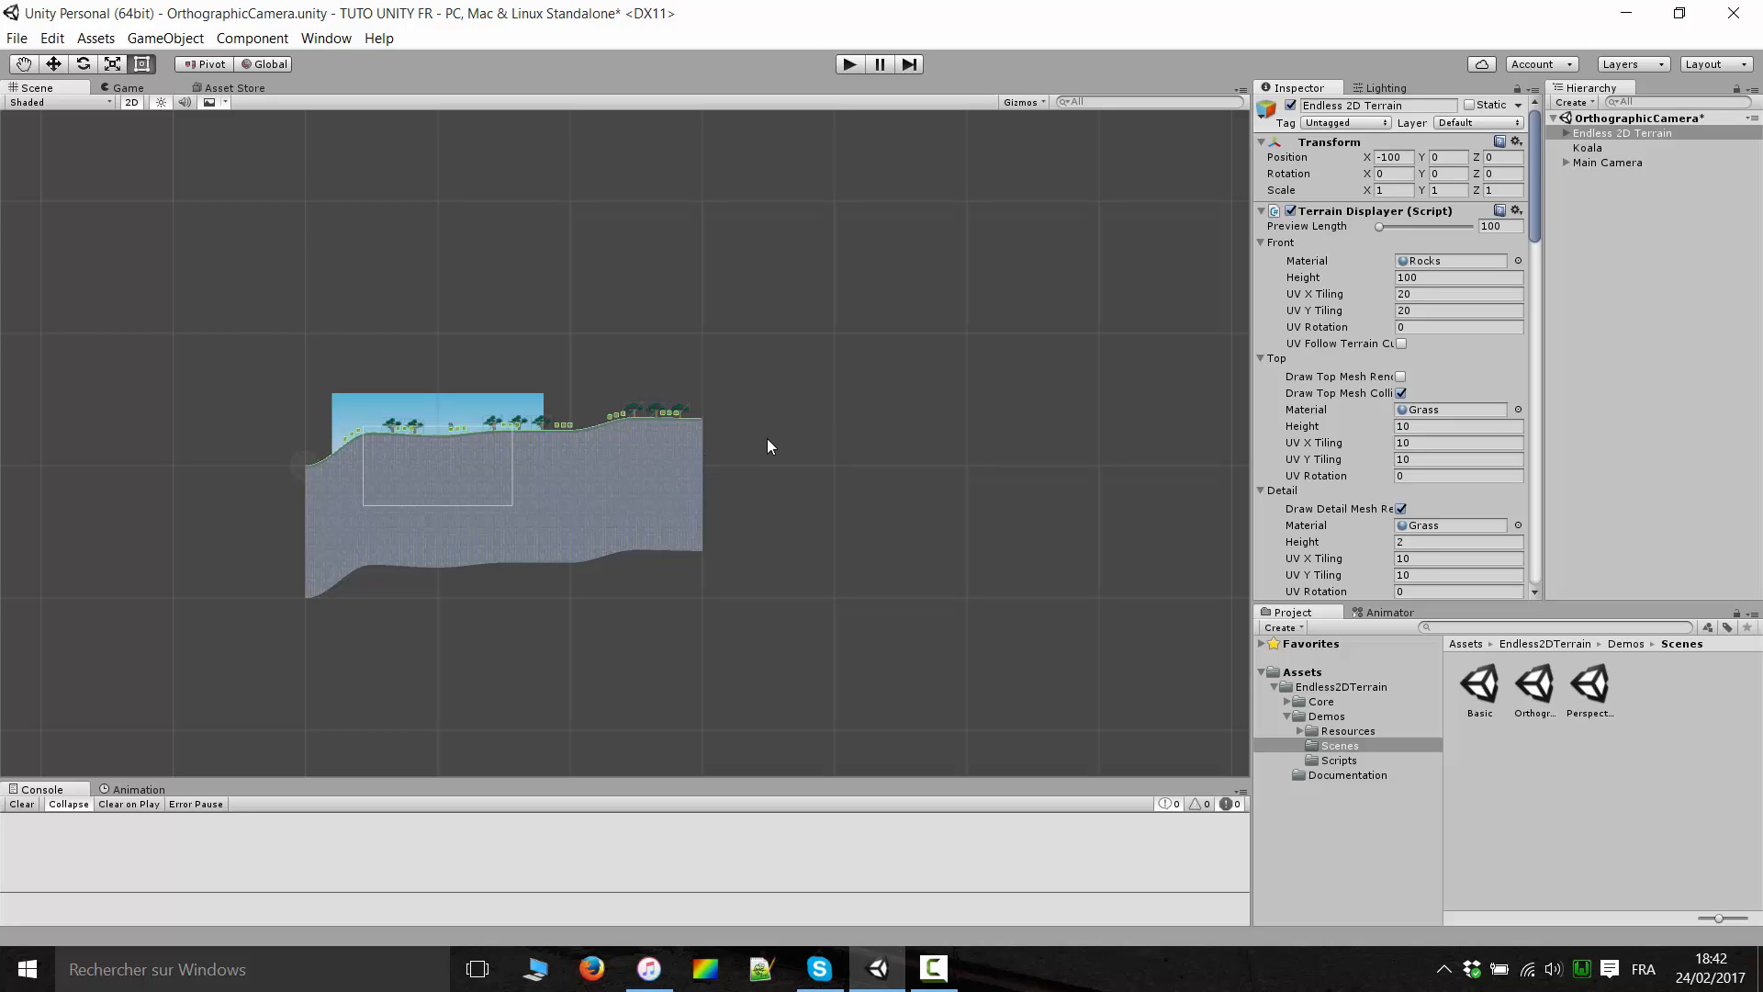
Locate the Front section's Rocks material in the project and examine the rock surface in the Scene and Game views.
scroll(767, 439, up, 5)
middle_drag(756, 439, 1120, 398)
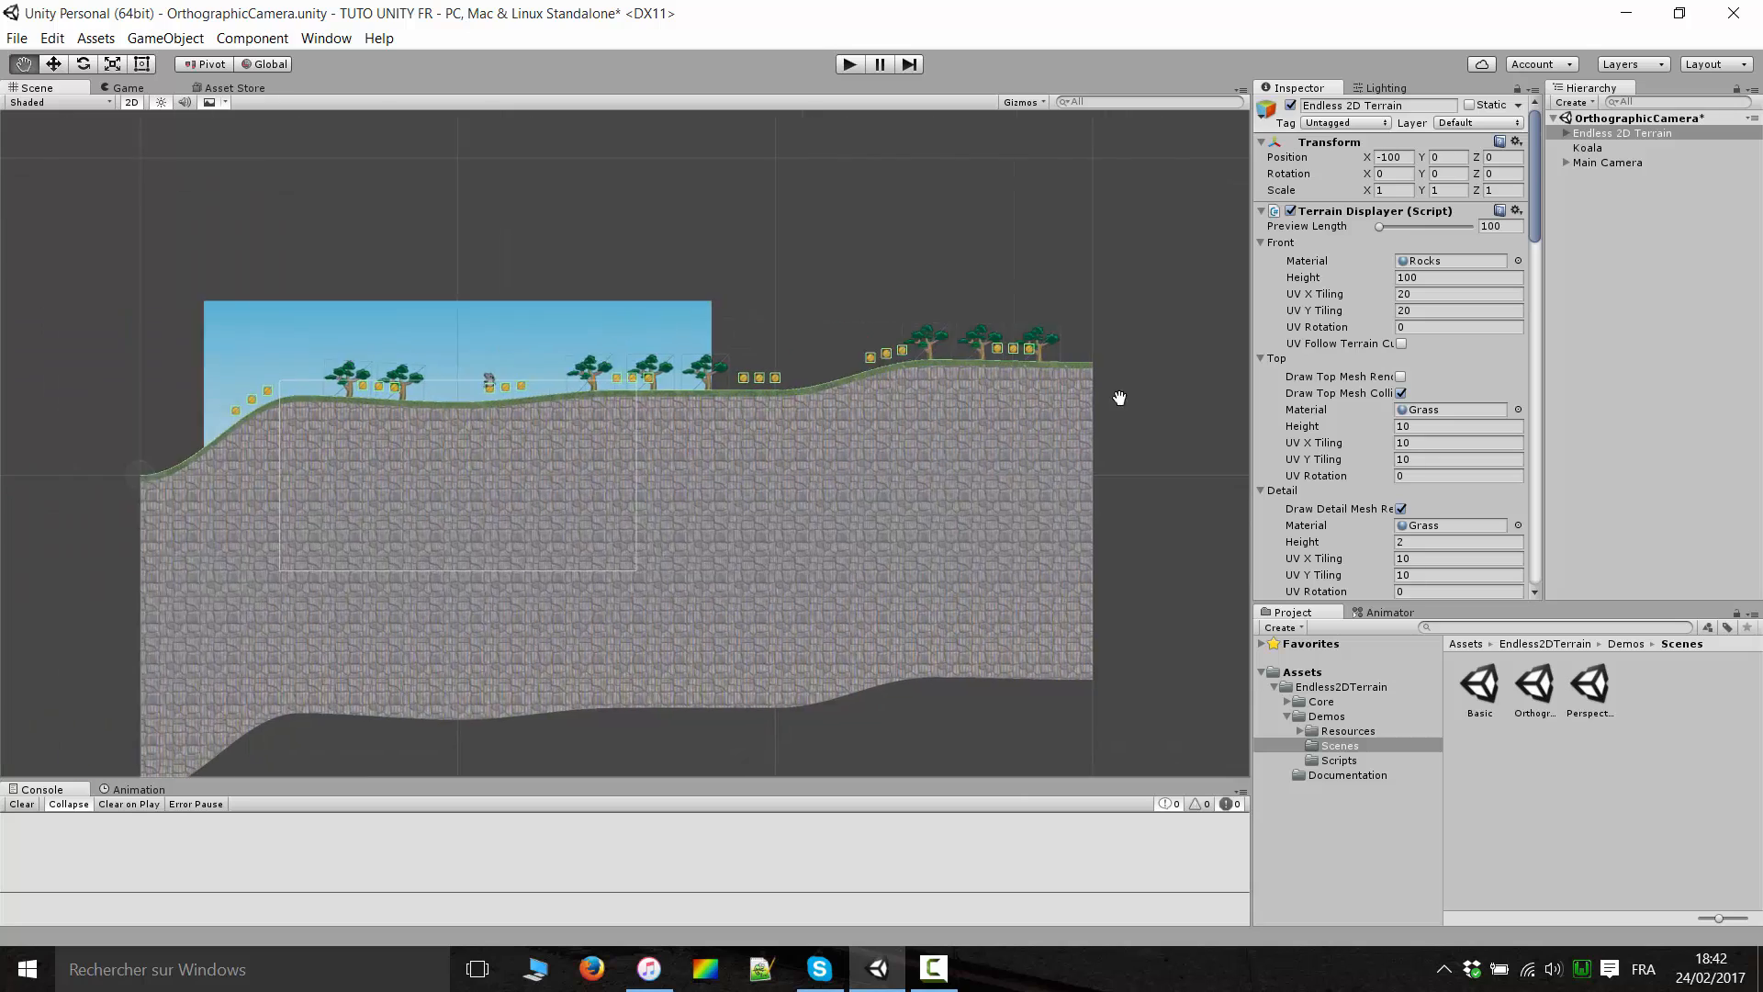
scroll(917, 396, up, 2)
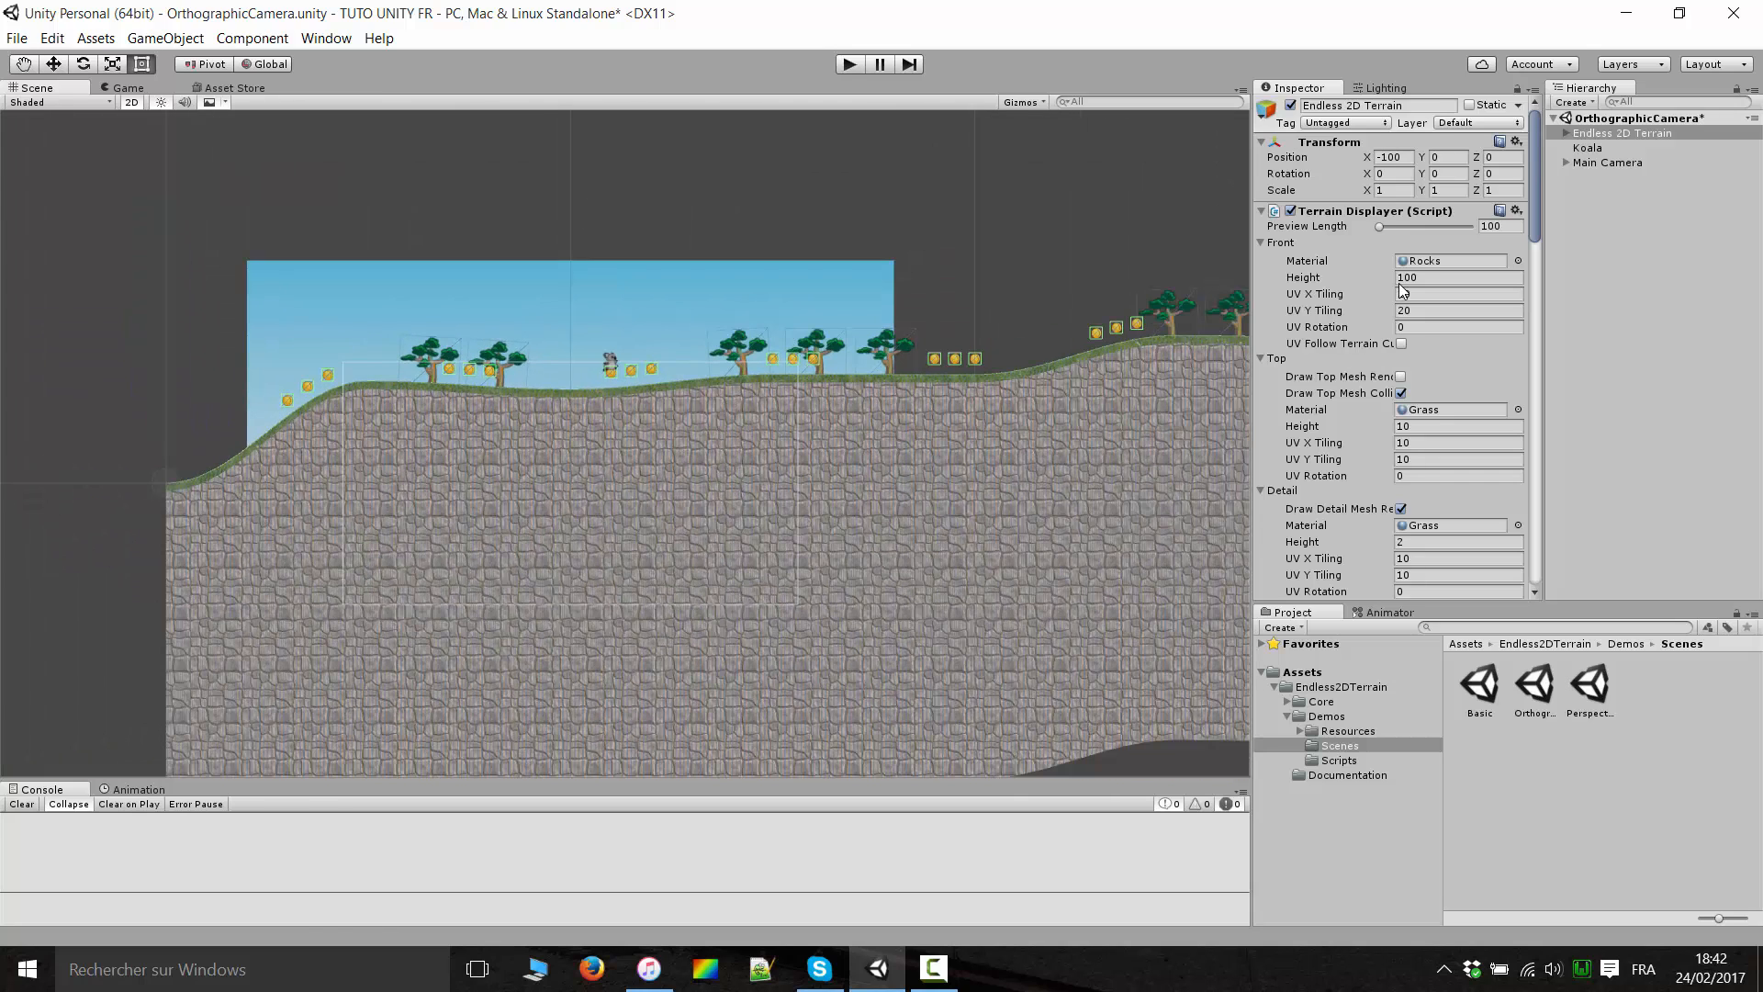
scroll(1402, 290, down, 4)
scroll(1448, 349, up, 1)
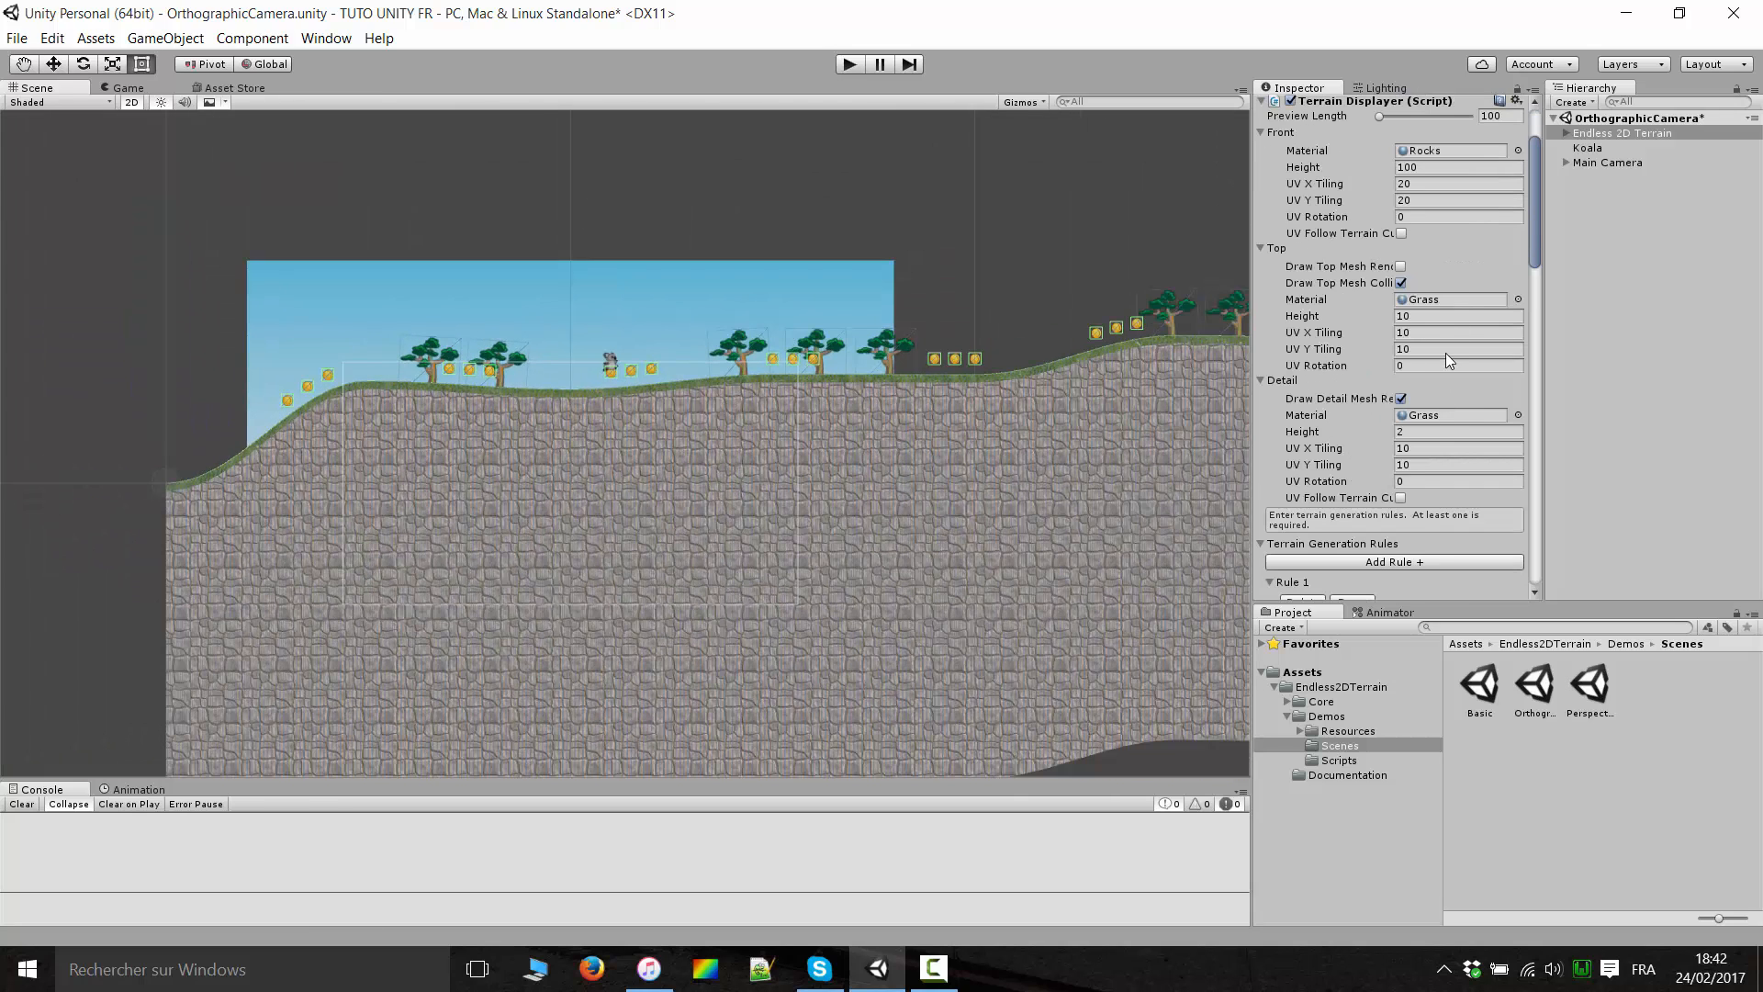
click(1429, 150)
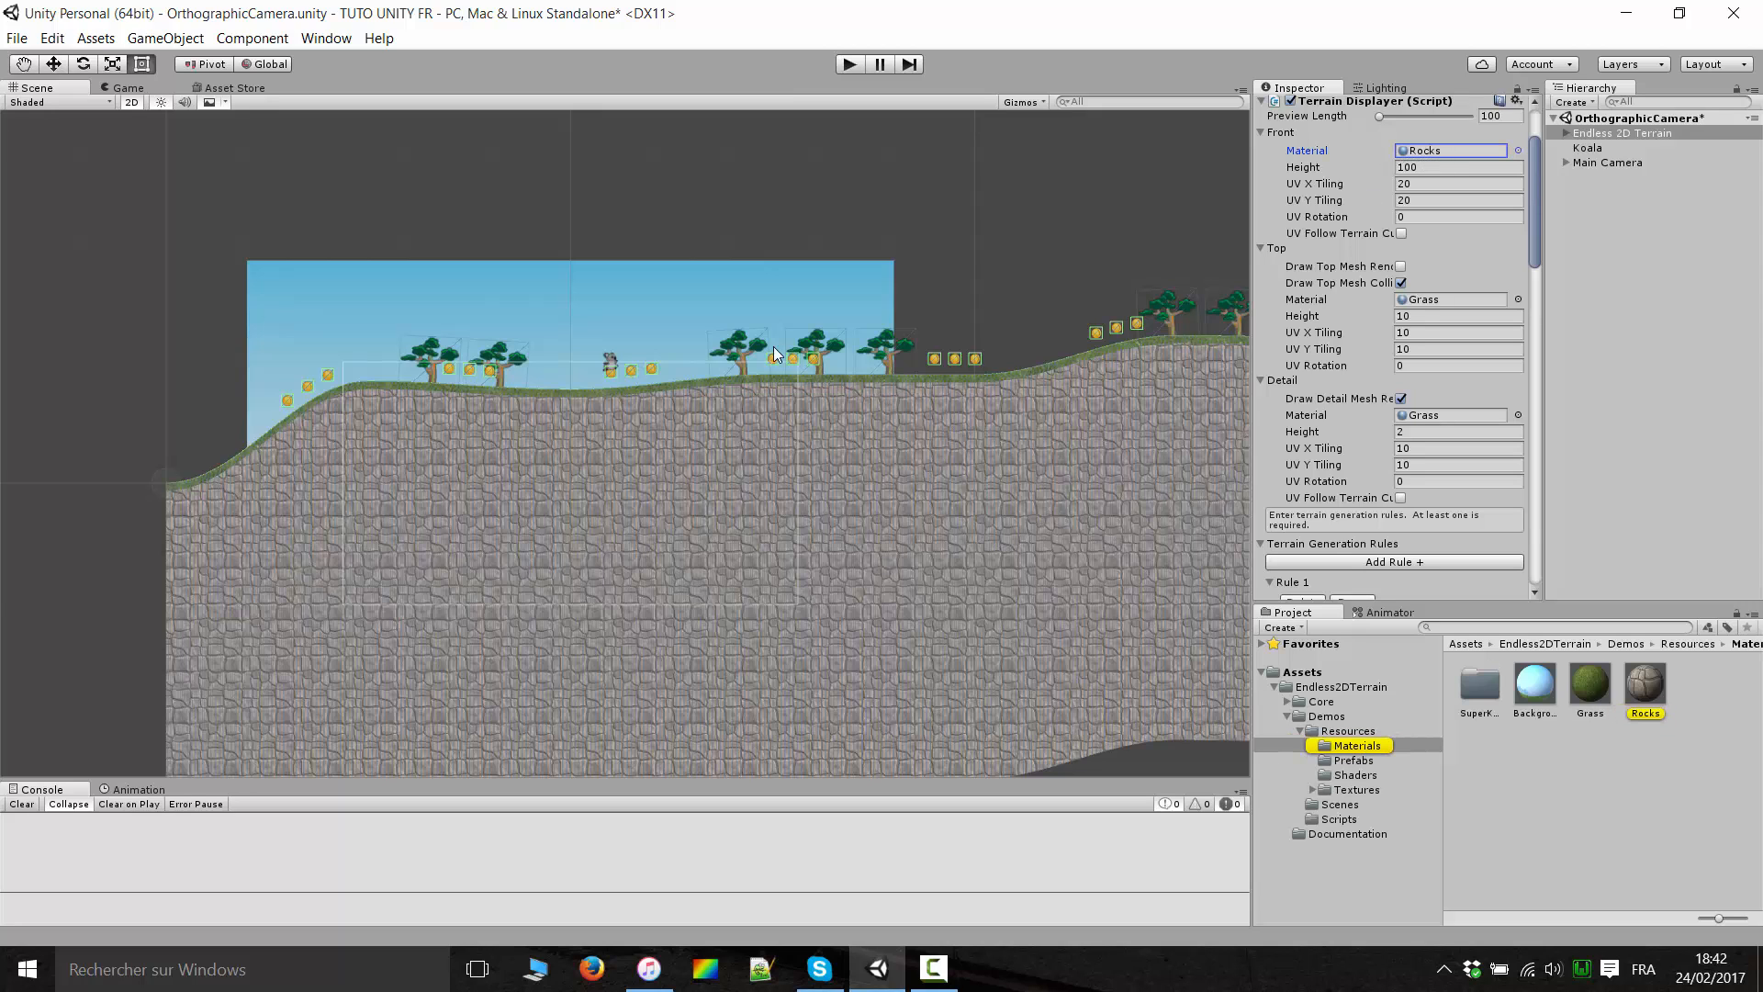
middle_drag(299, 603, 246, 473)
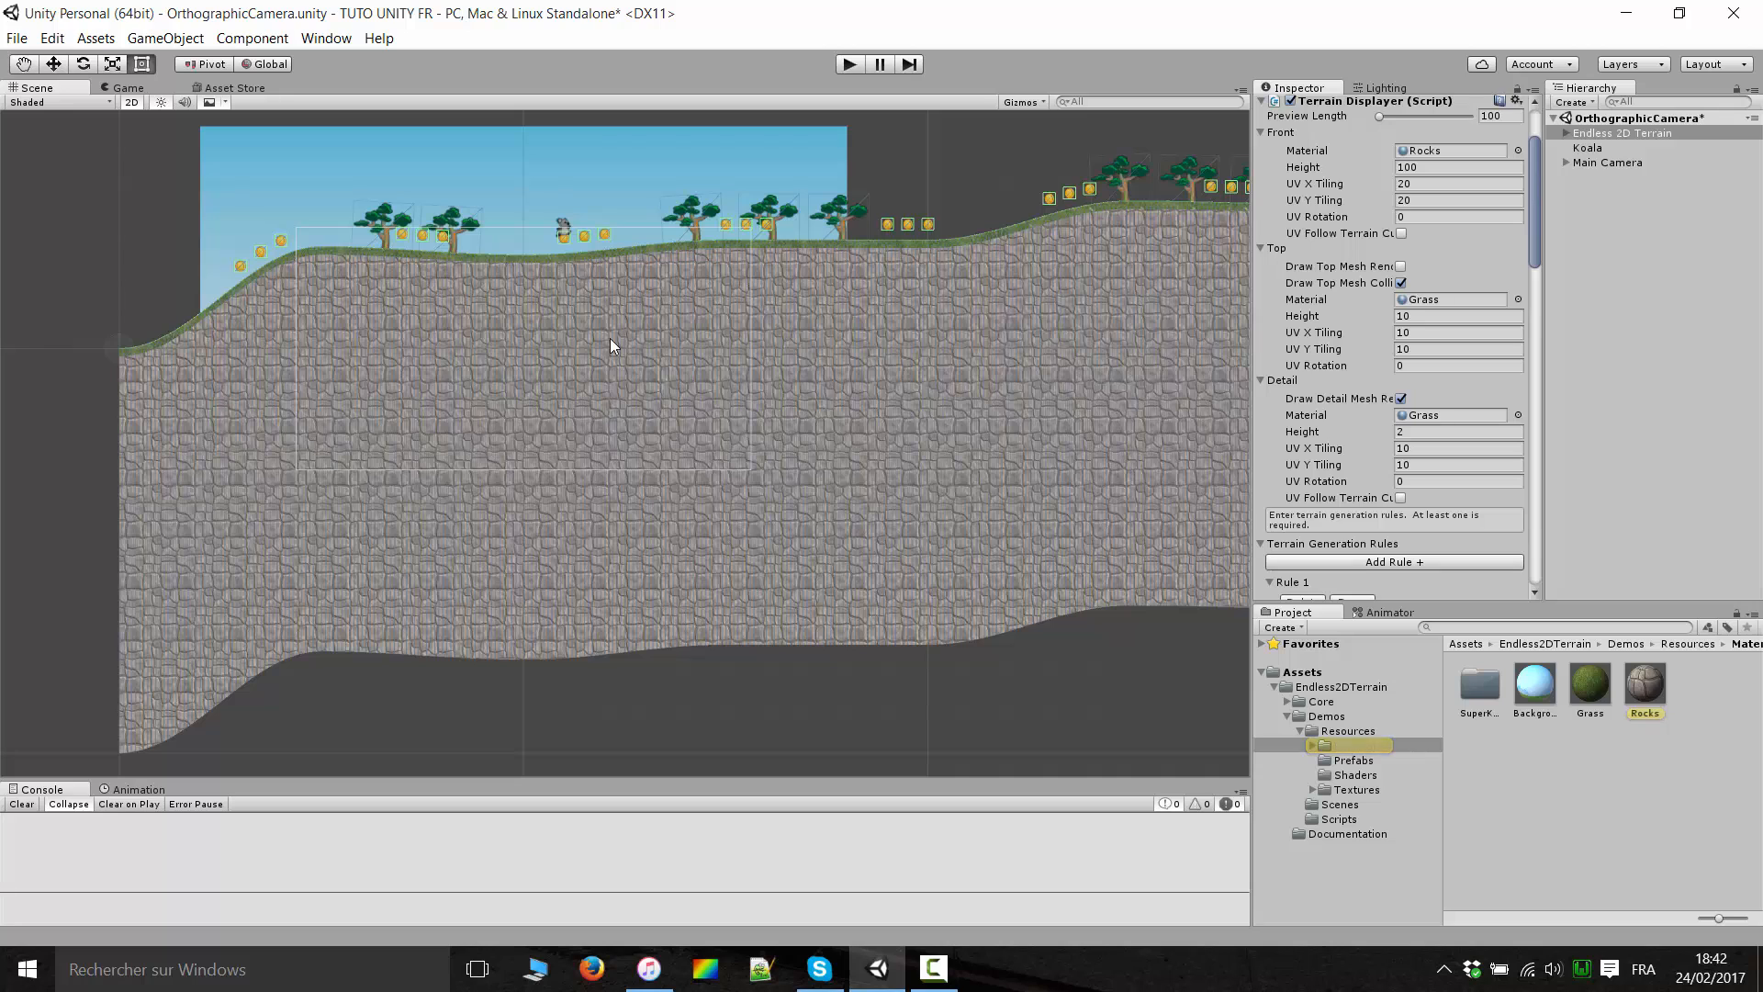
click(126, 88)
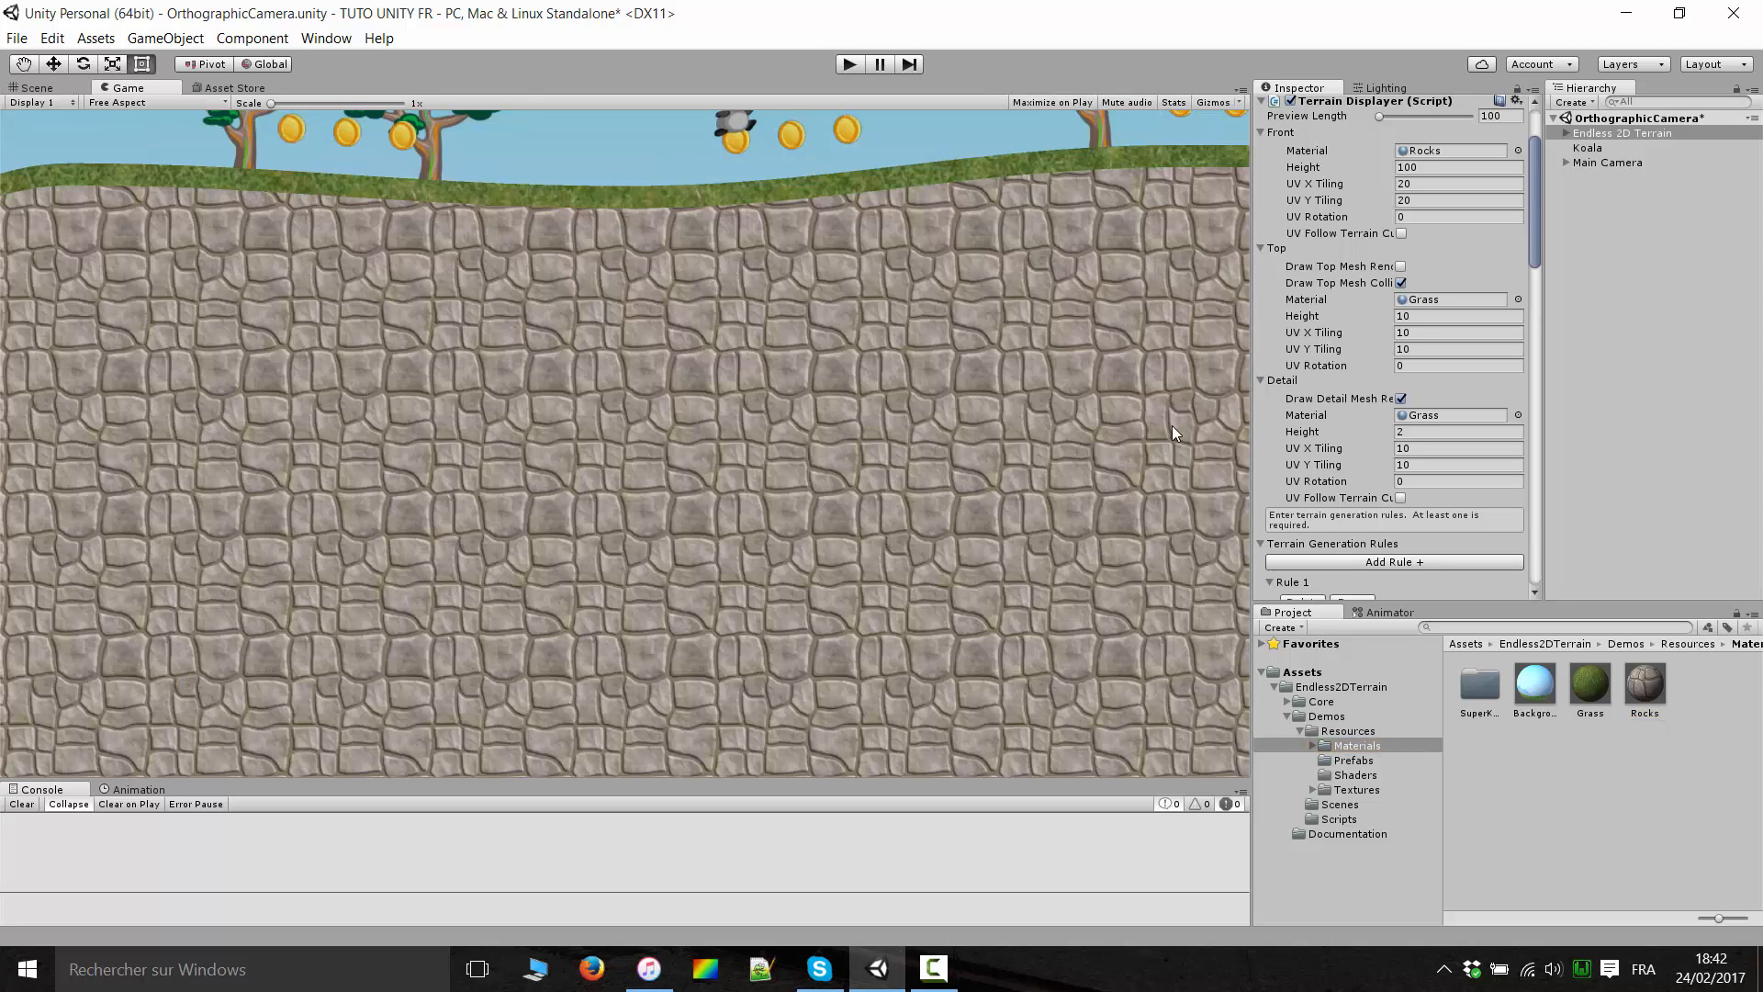
click(35, 87)
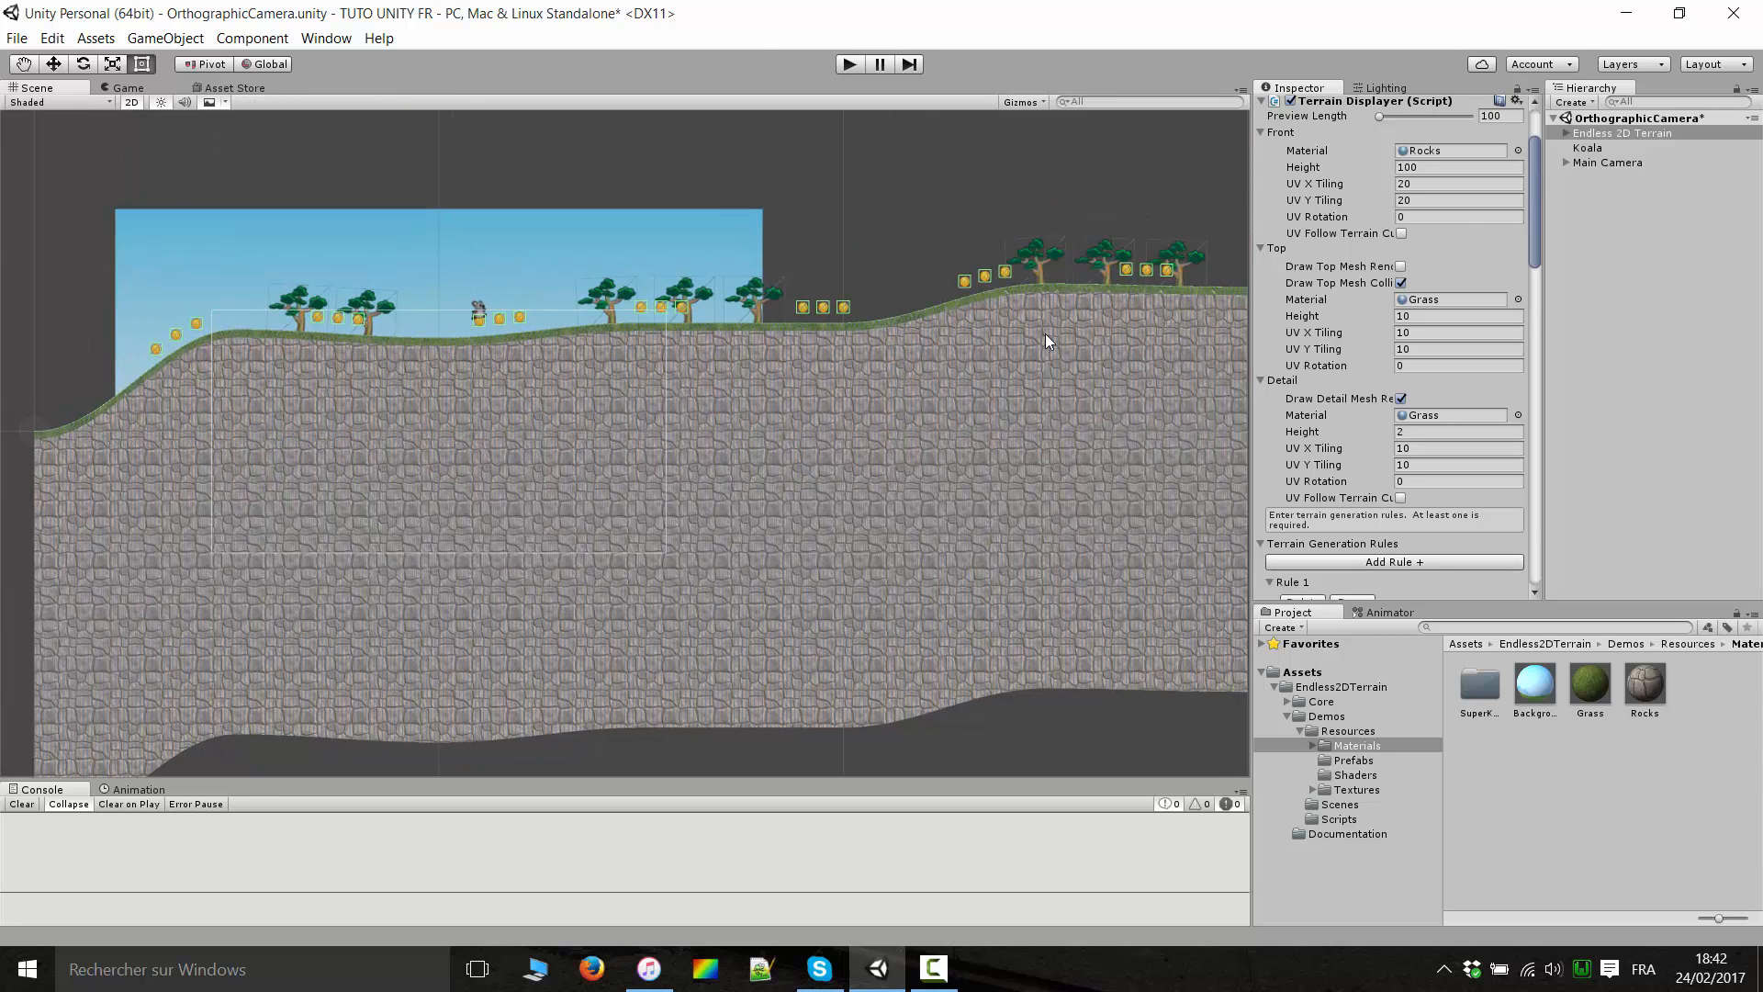
scroll(873, 413, up, 1)
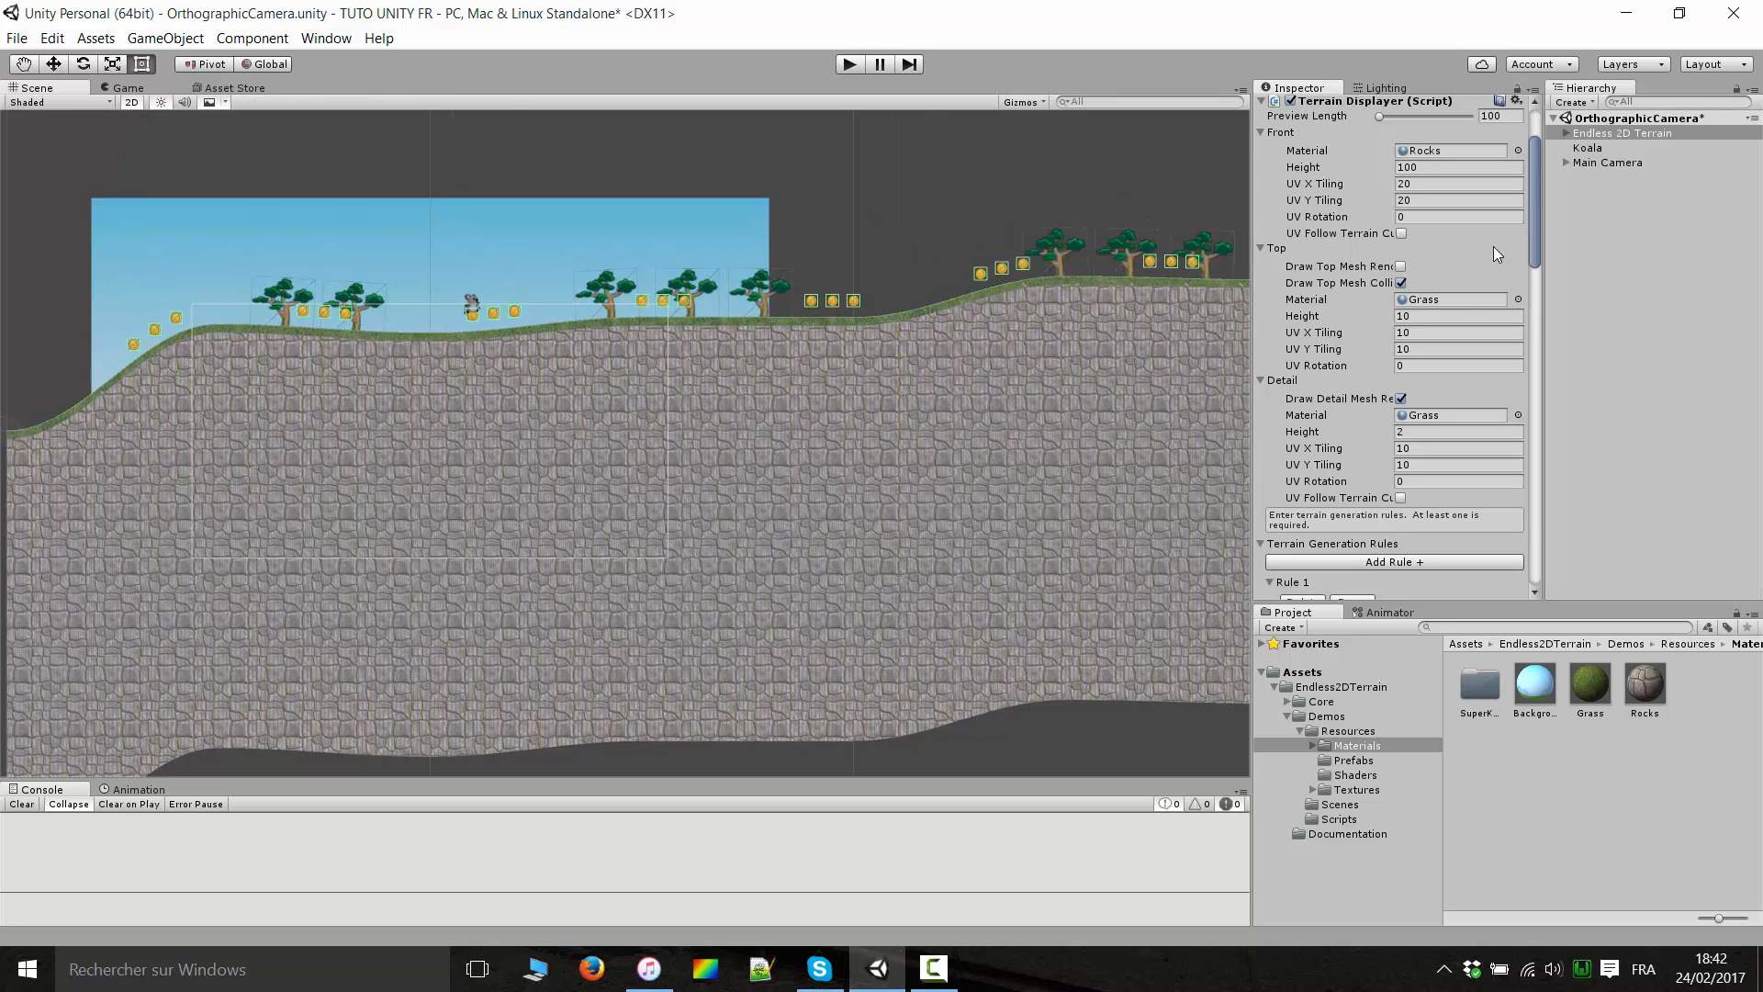
Locate the Grass material assigned to the Top and Detail sections in the project.
click(1462, 297)
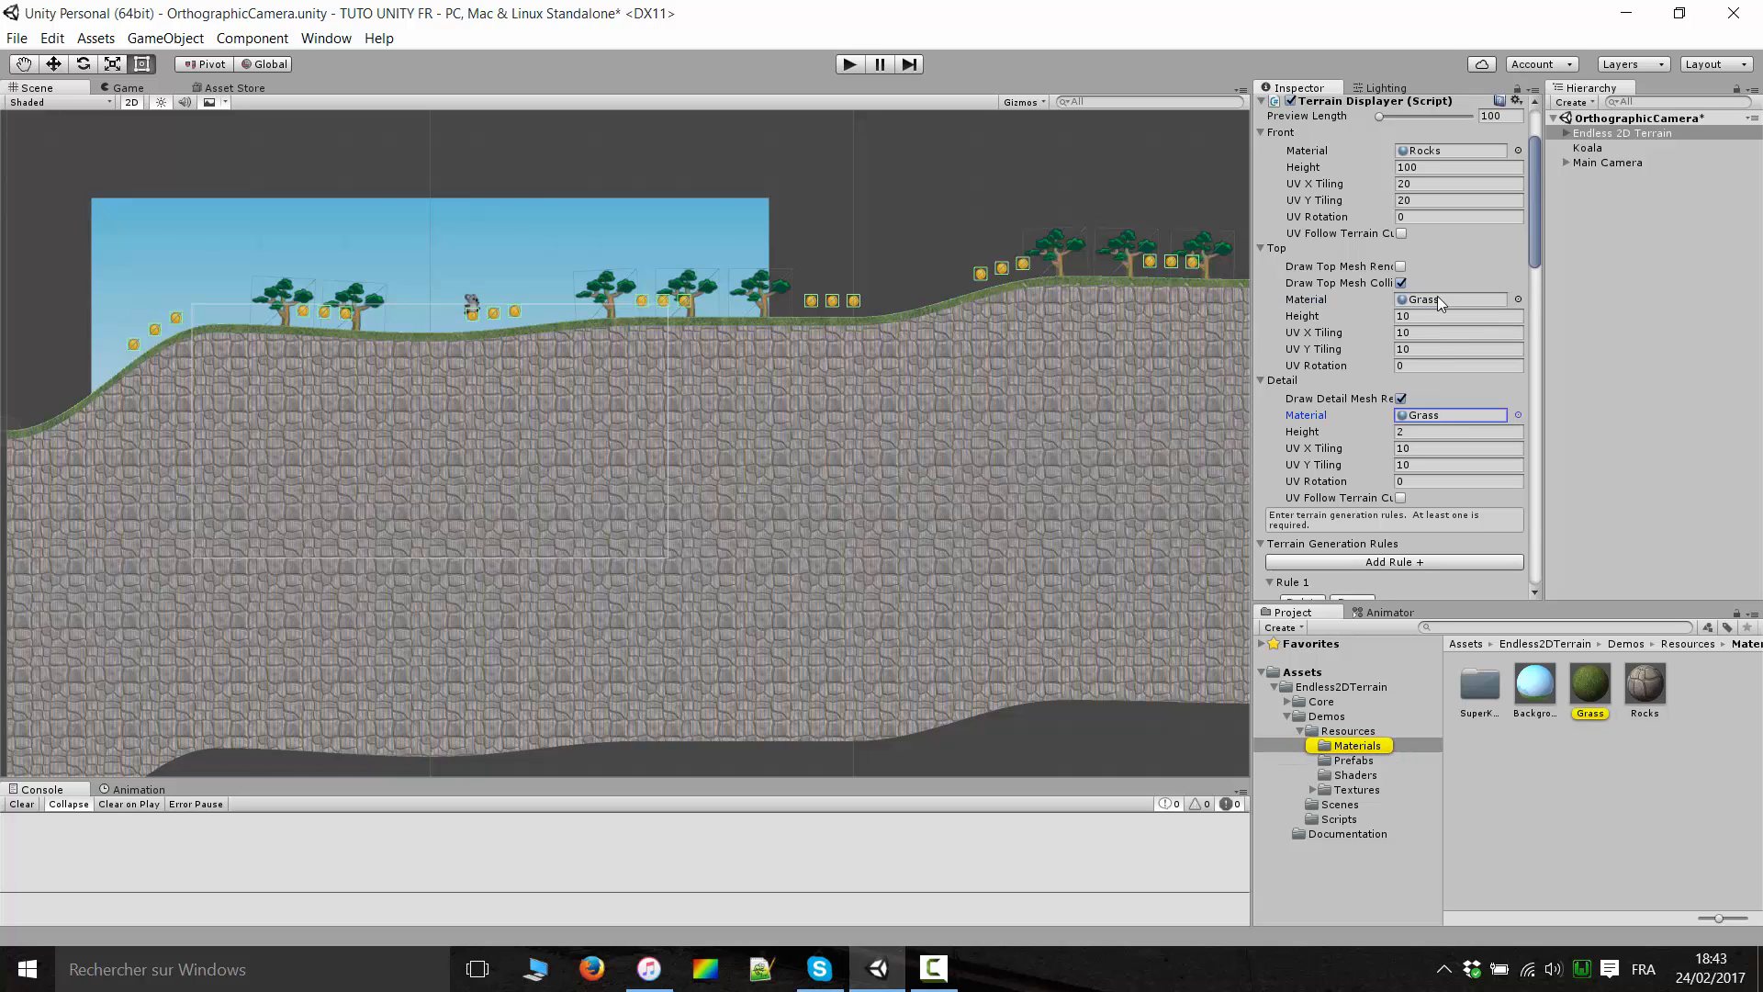
click(1436, 296)
click(1449, 416)
Review the terrain generation rules and examine the trees and coins placed along the terrain in the Scene view.
scroll(1458, 420, down, 3)
scroll(1404, 421, down, 2)
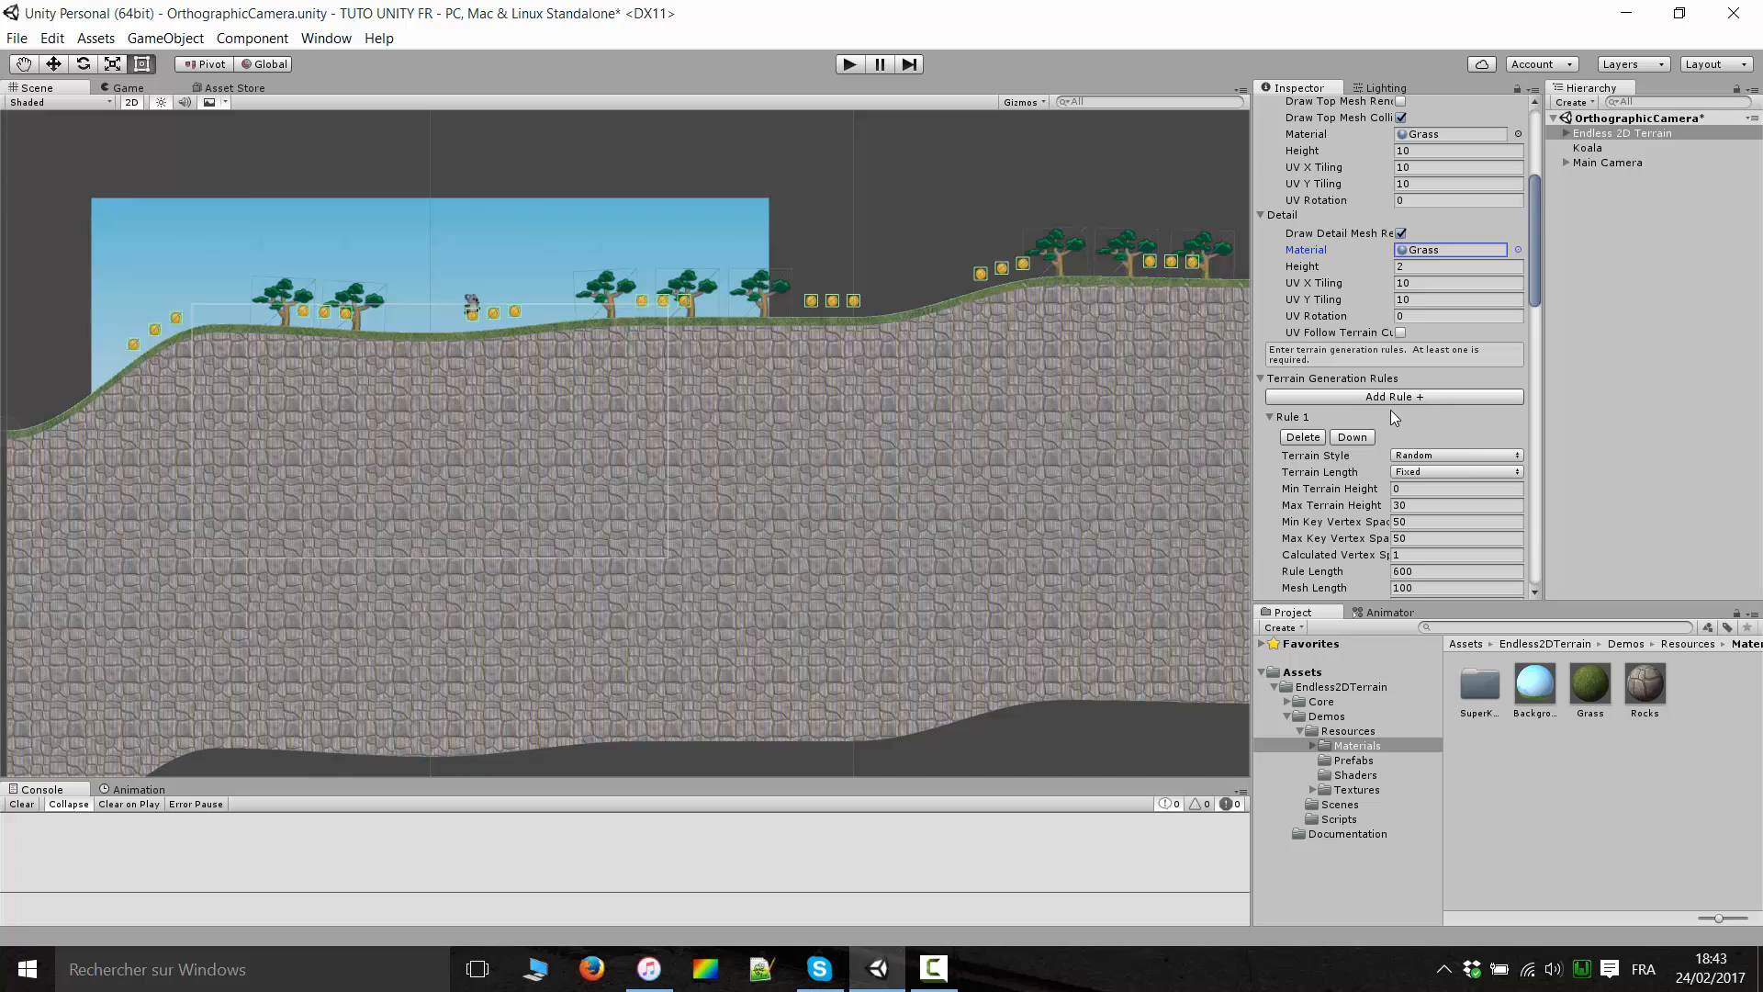
scroll(1457, 333, down, 12)
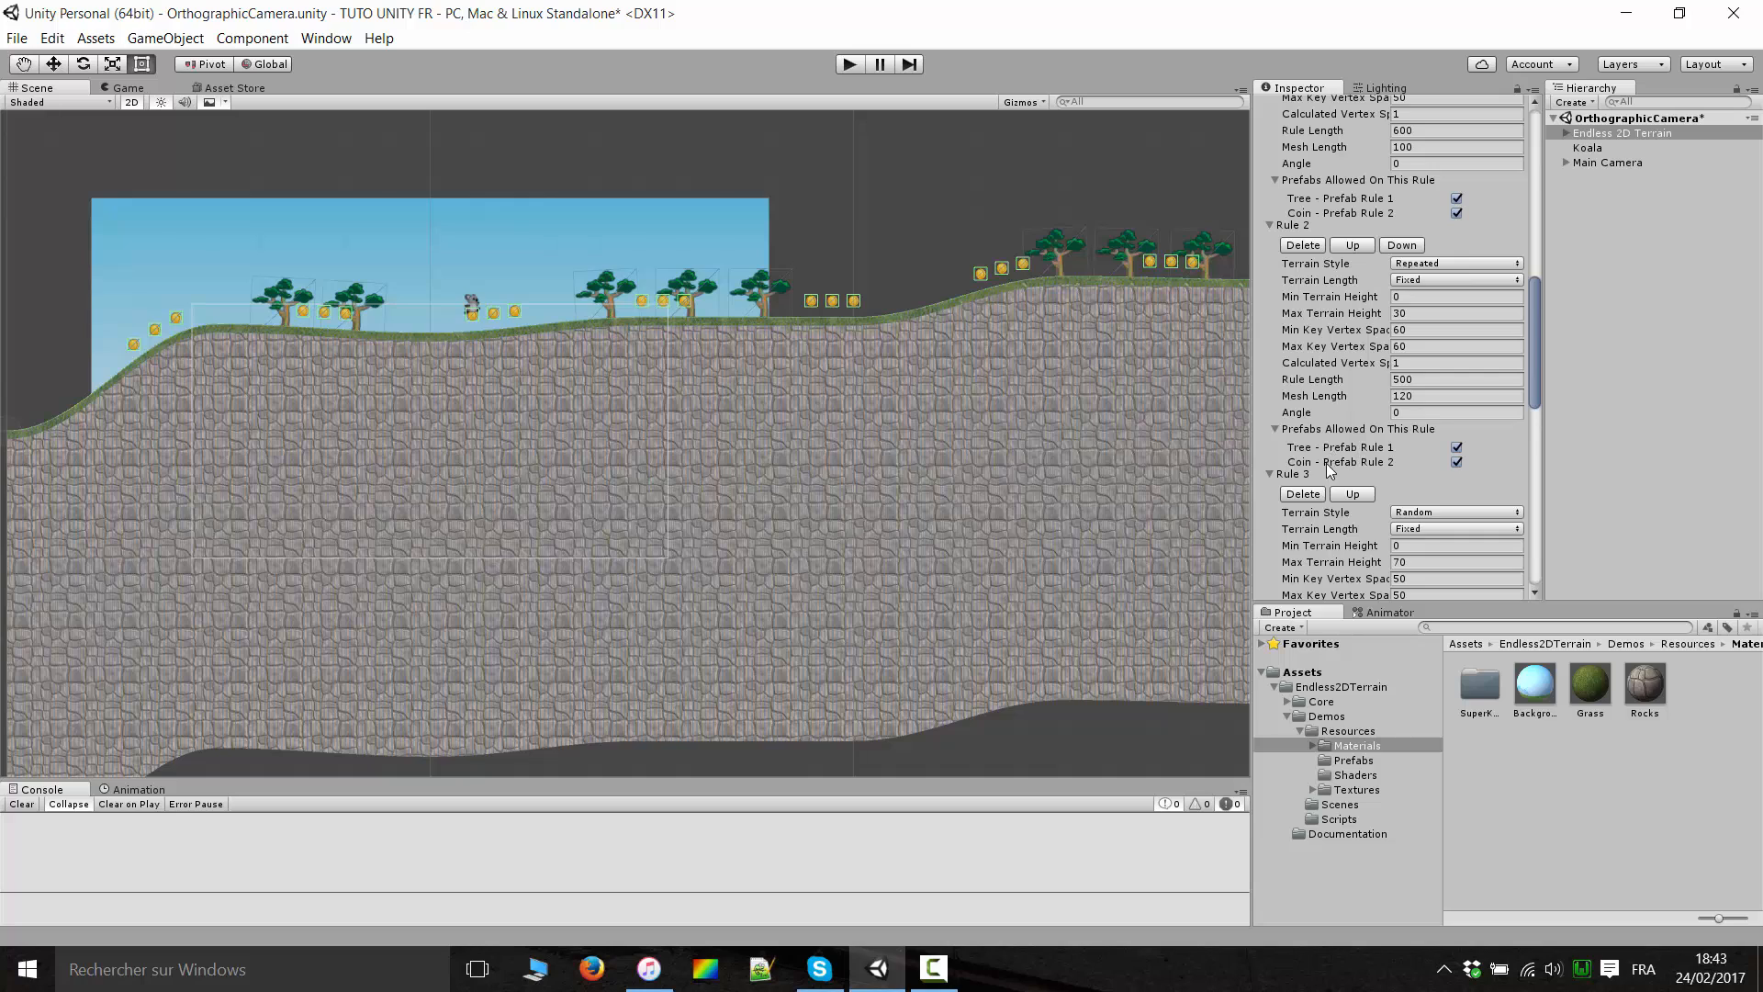
scroll(793, 353, up, 3)
scroll(663, 365, up, 2)
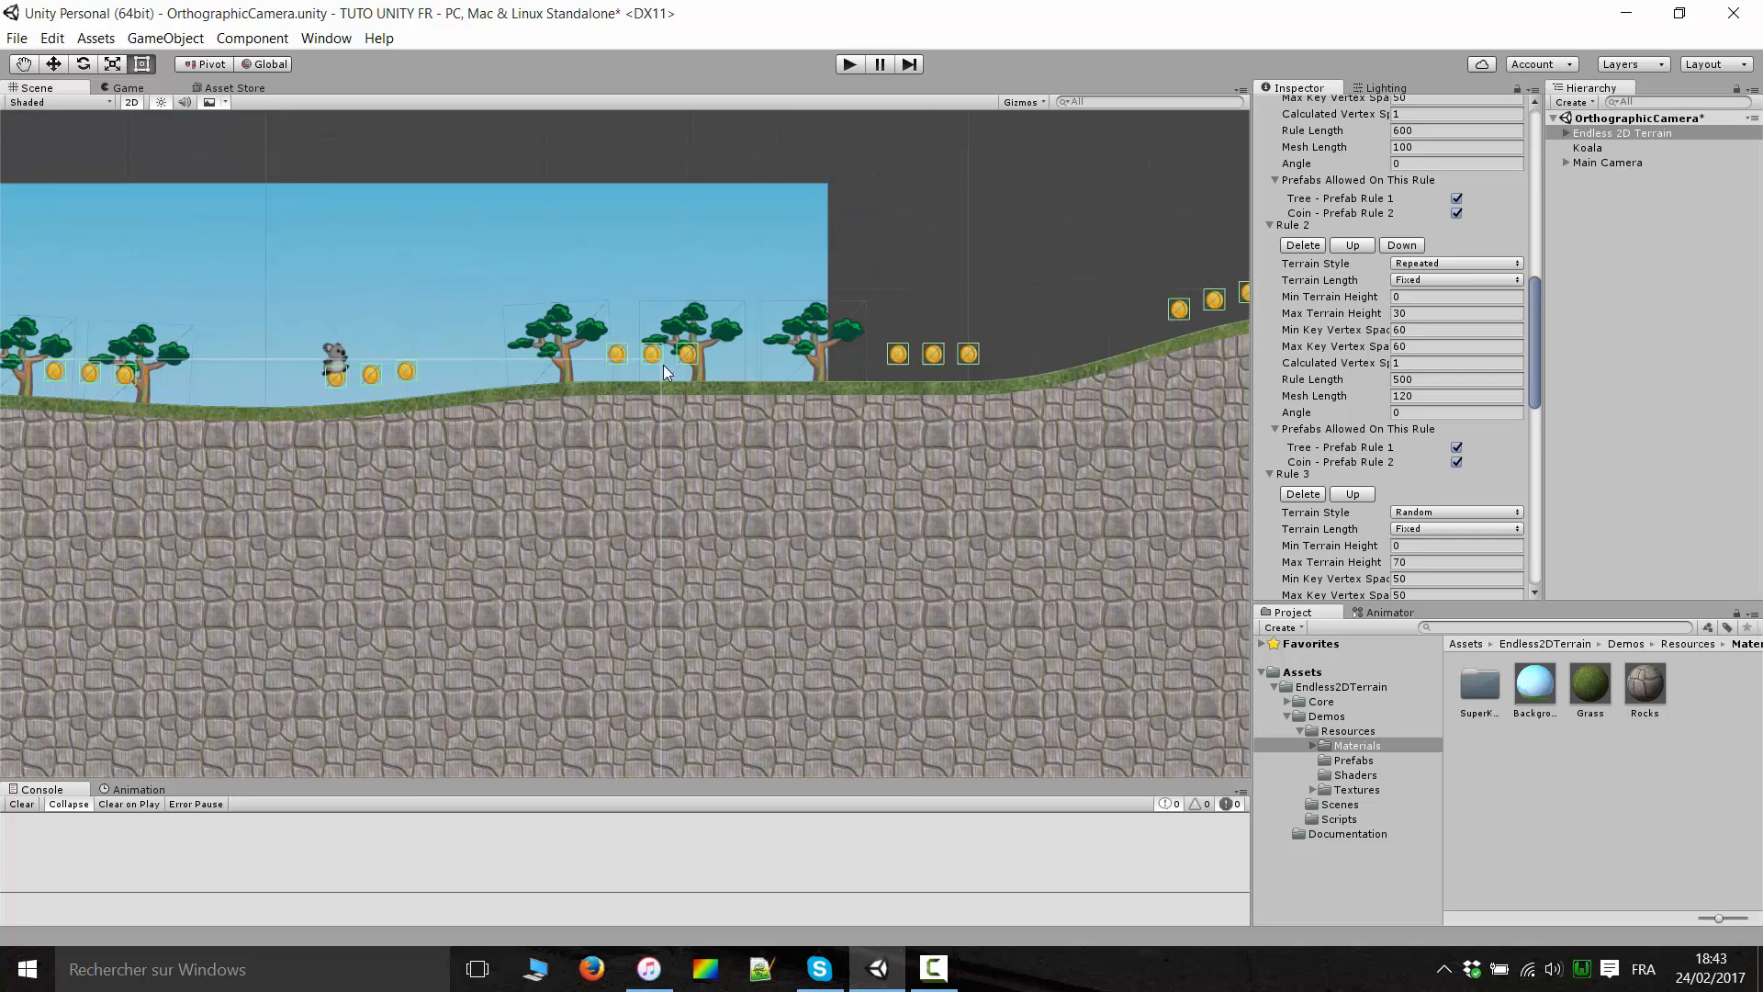
middle_drag(882, 353, 493, 389)
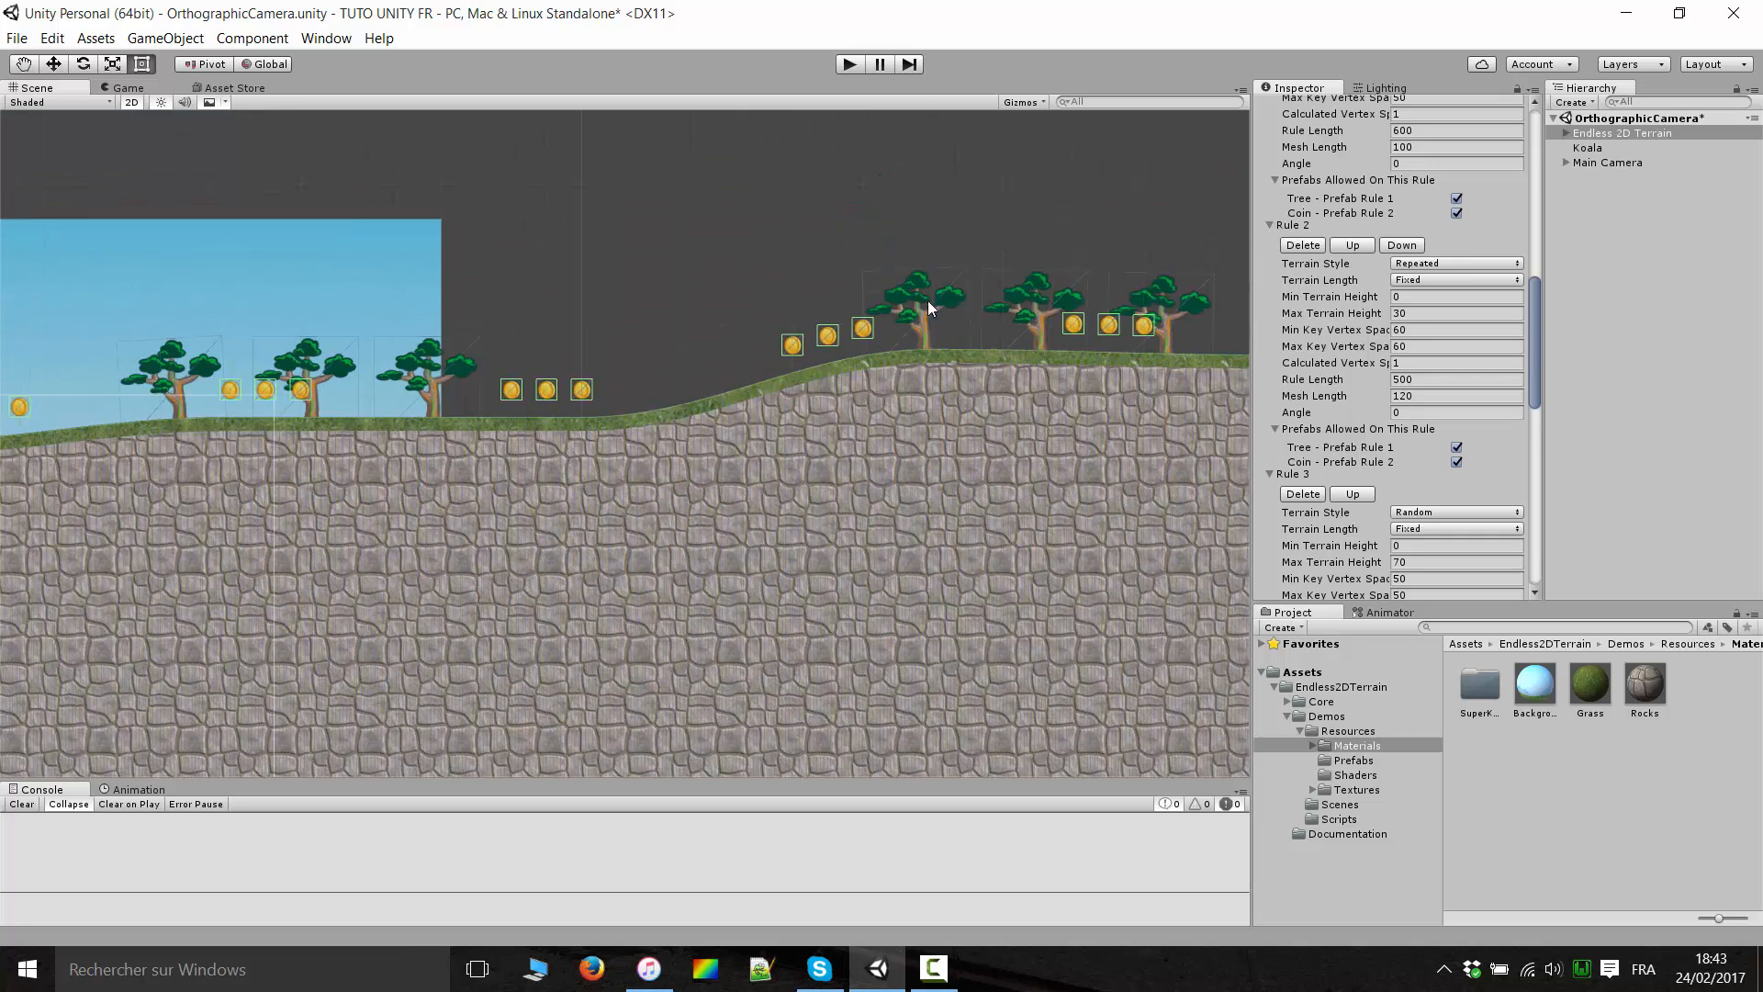
middle_drag(538, 456, 1023, 429)
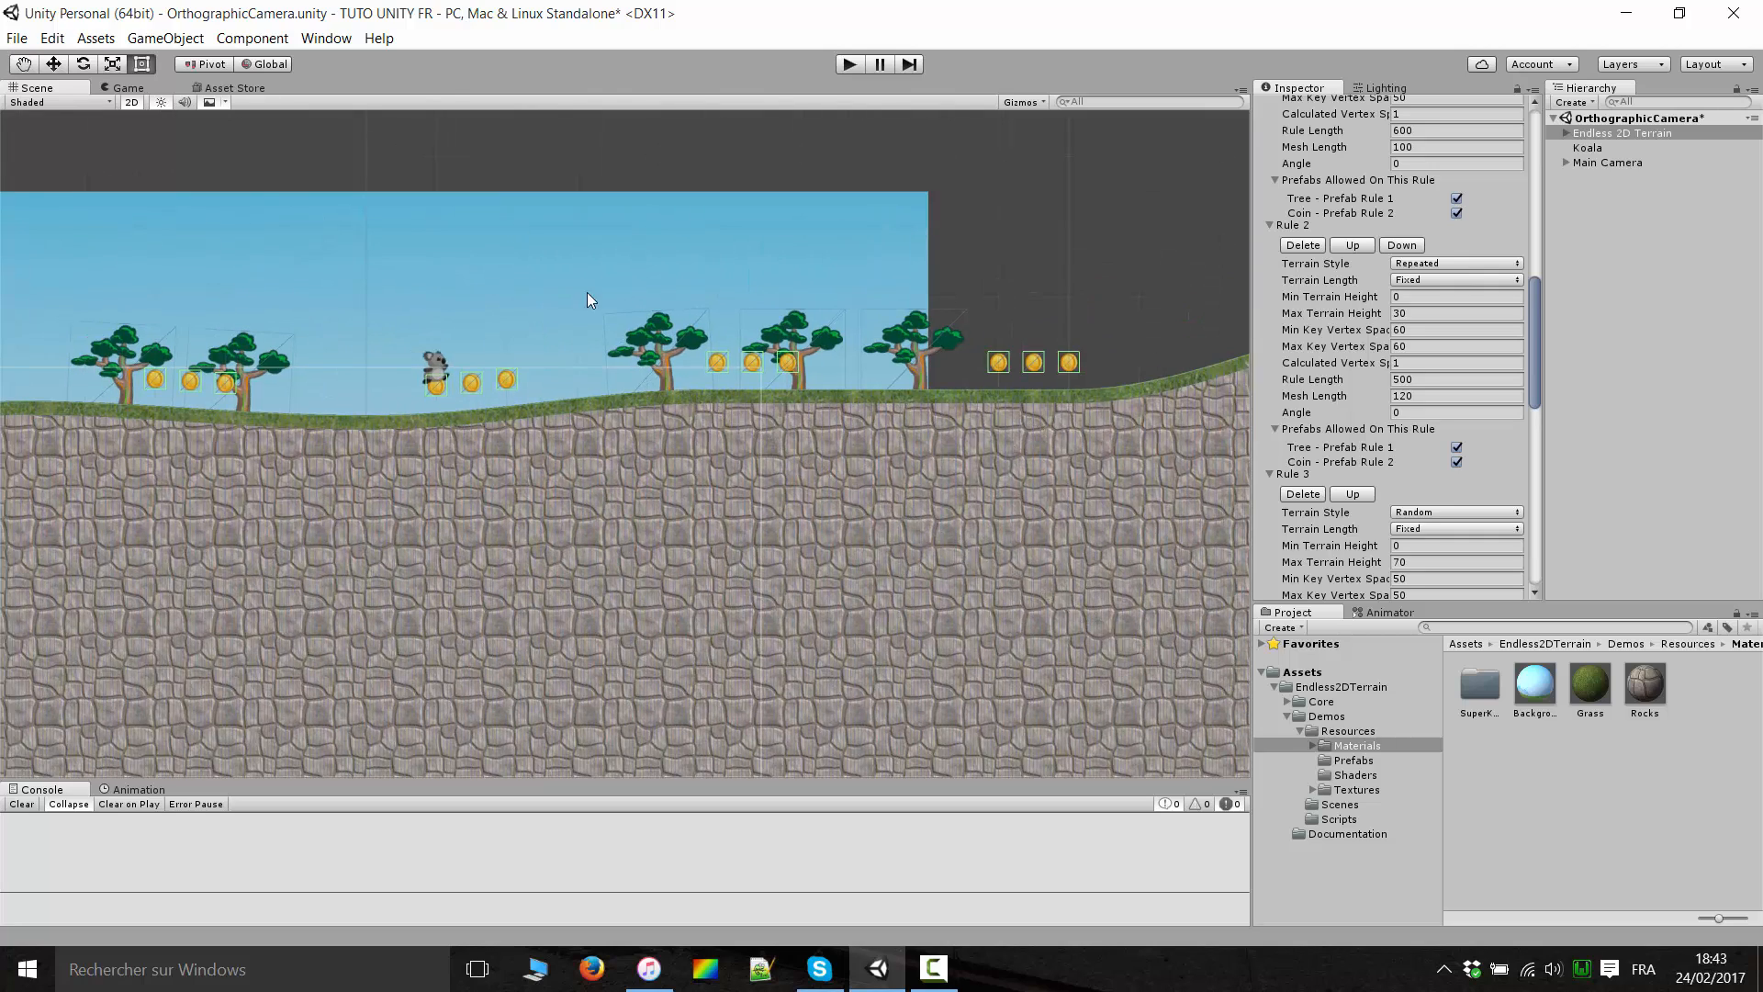
scroll(532, 407, up, 3)
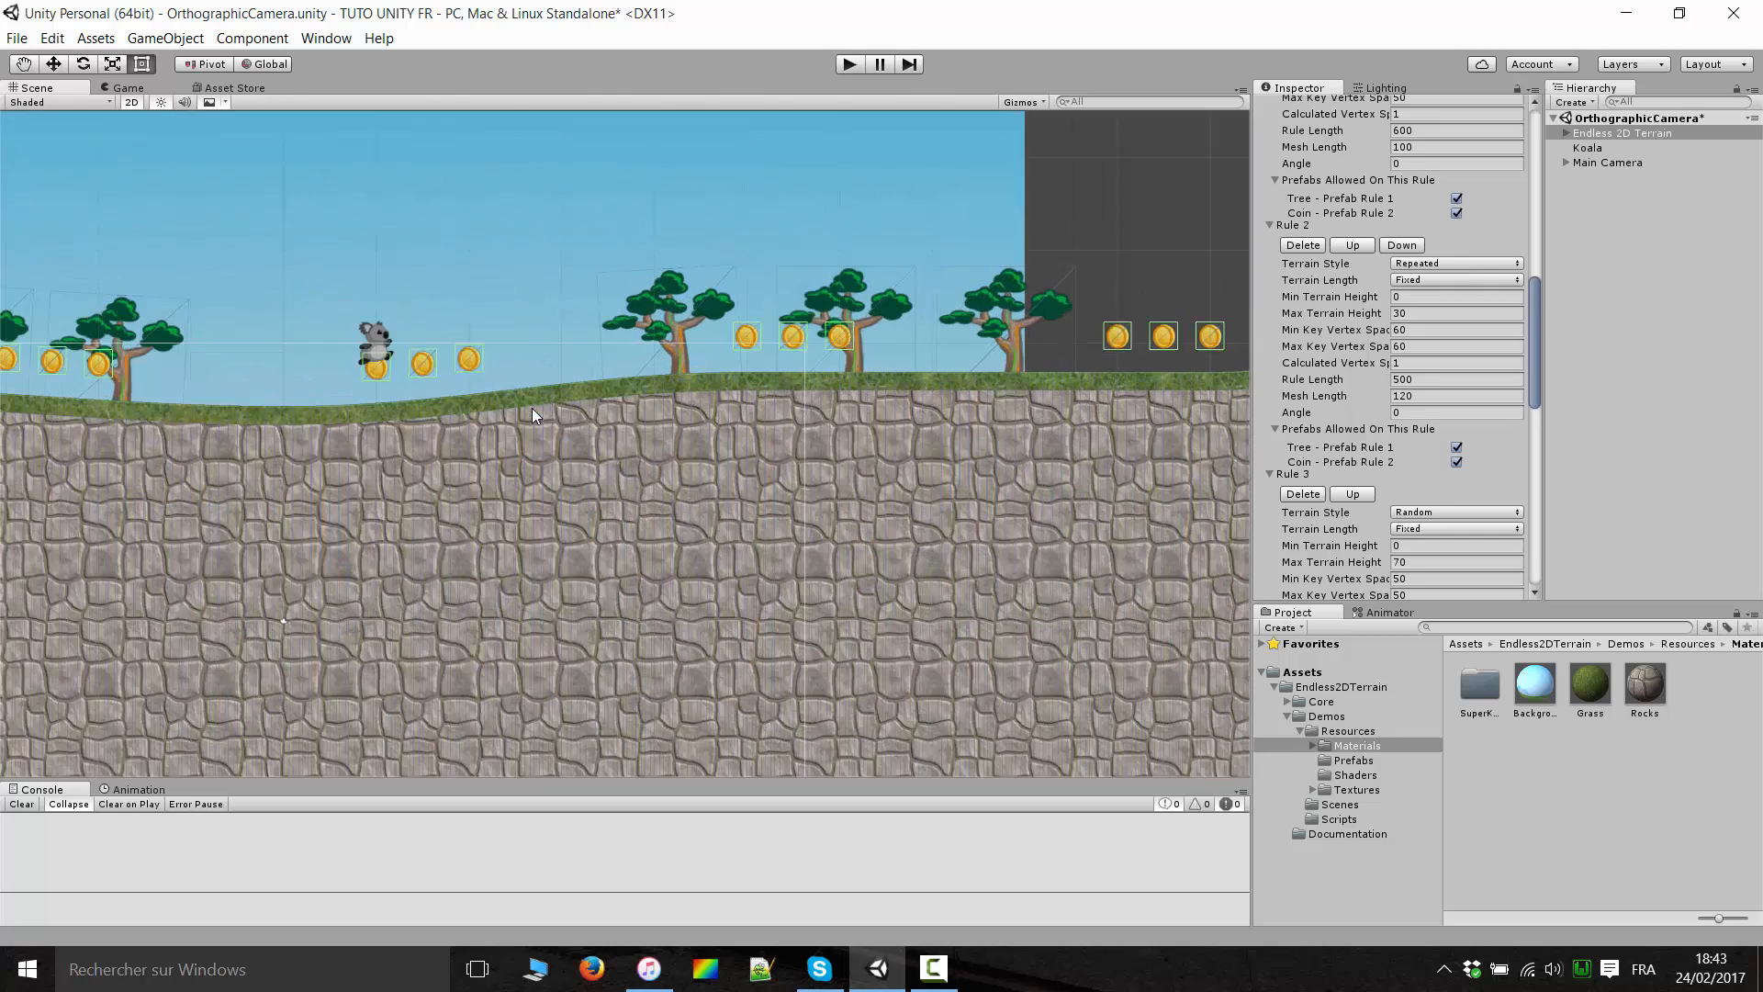
scroll(424, 283, down, 8)
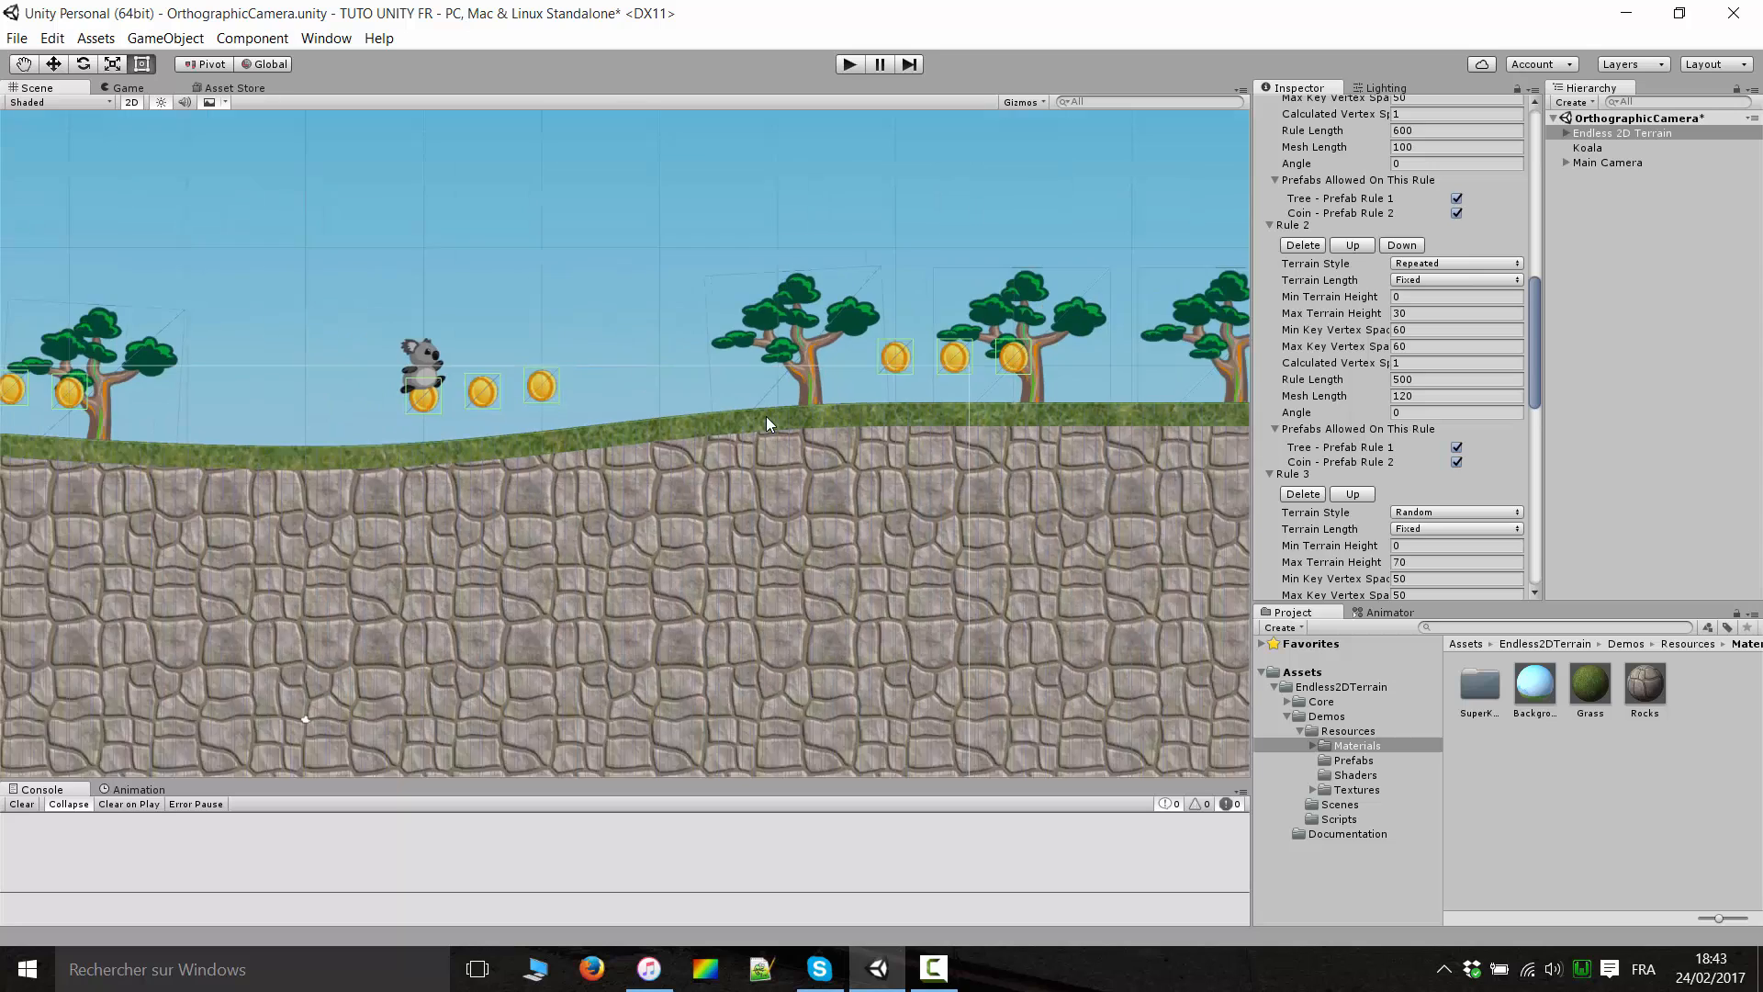
Fold and reopen Rule 2's allowed prefabs, and compare the terrain generation rules down to Rule 3.
click(1275, 429)
click(1275, 429)
scroll(992, 439, down, 1)
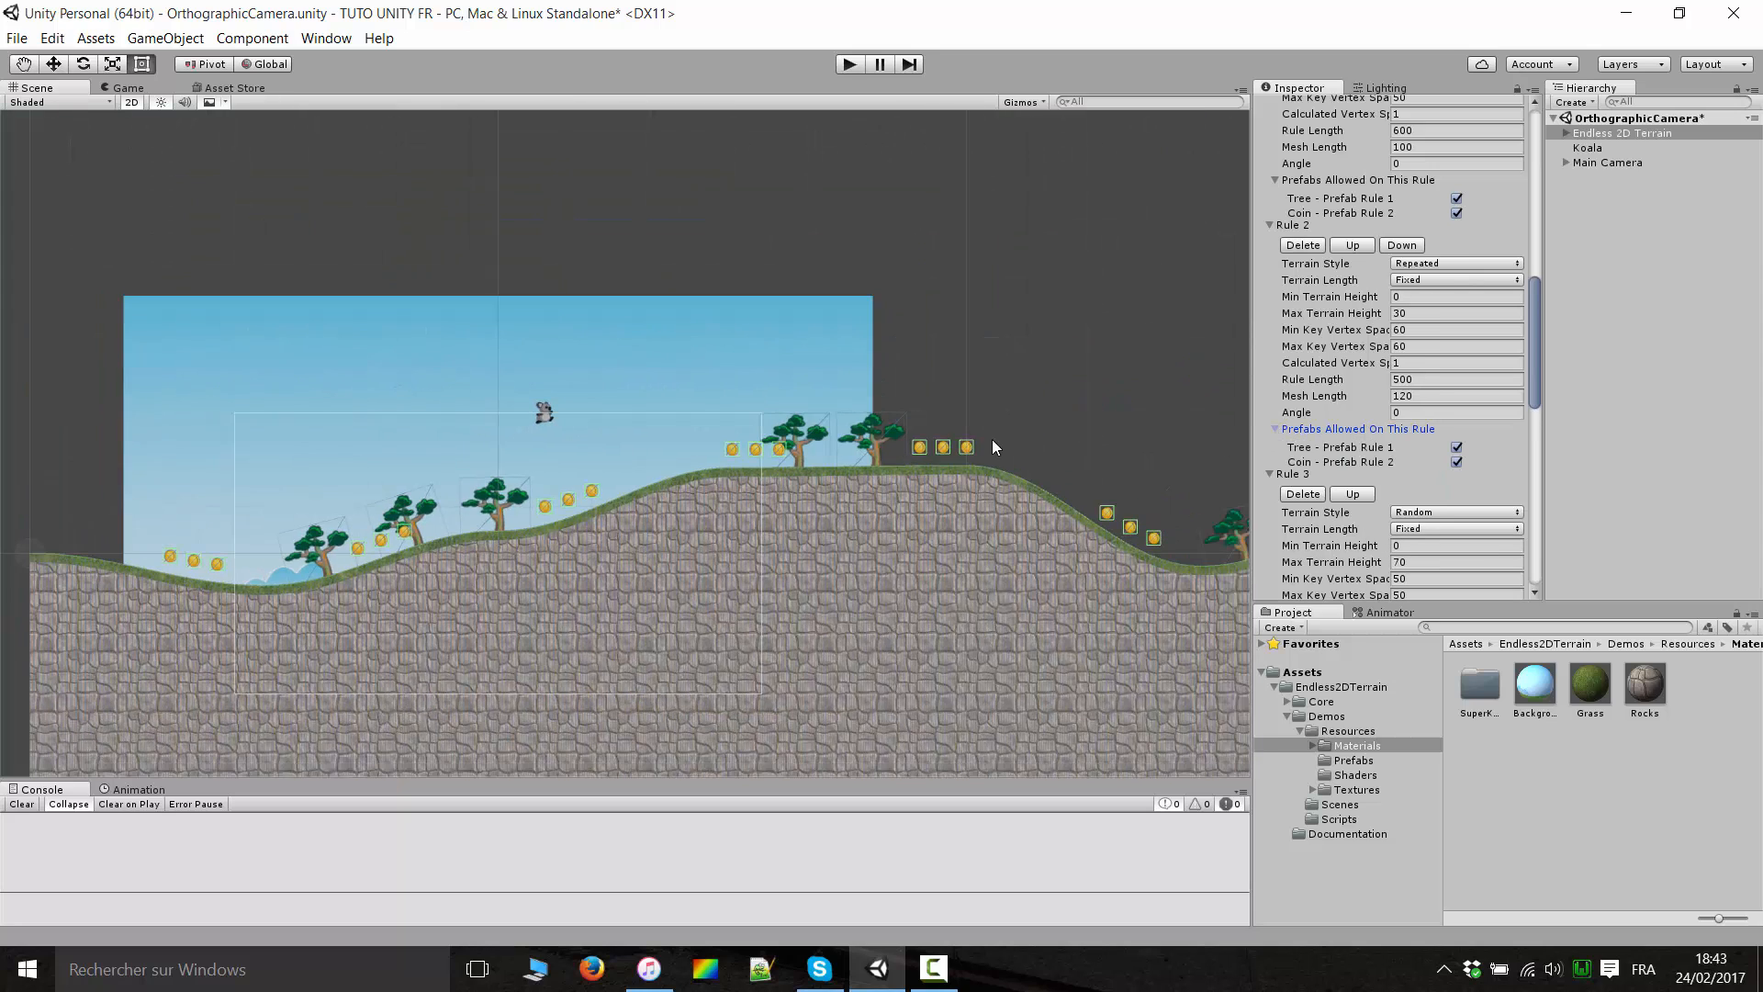
scroll(1431, 416, down, 1)
scroll(1426, 397, up, 6)
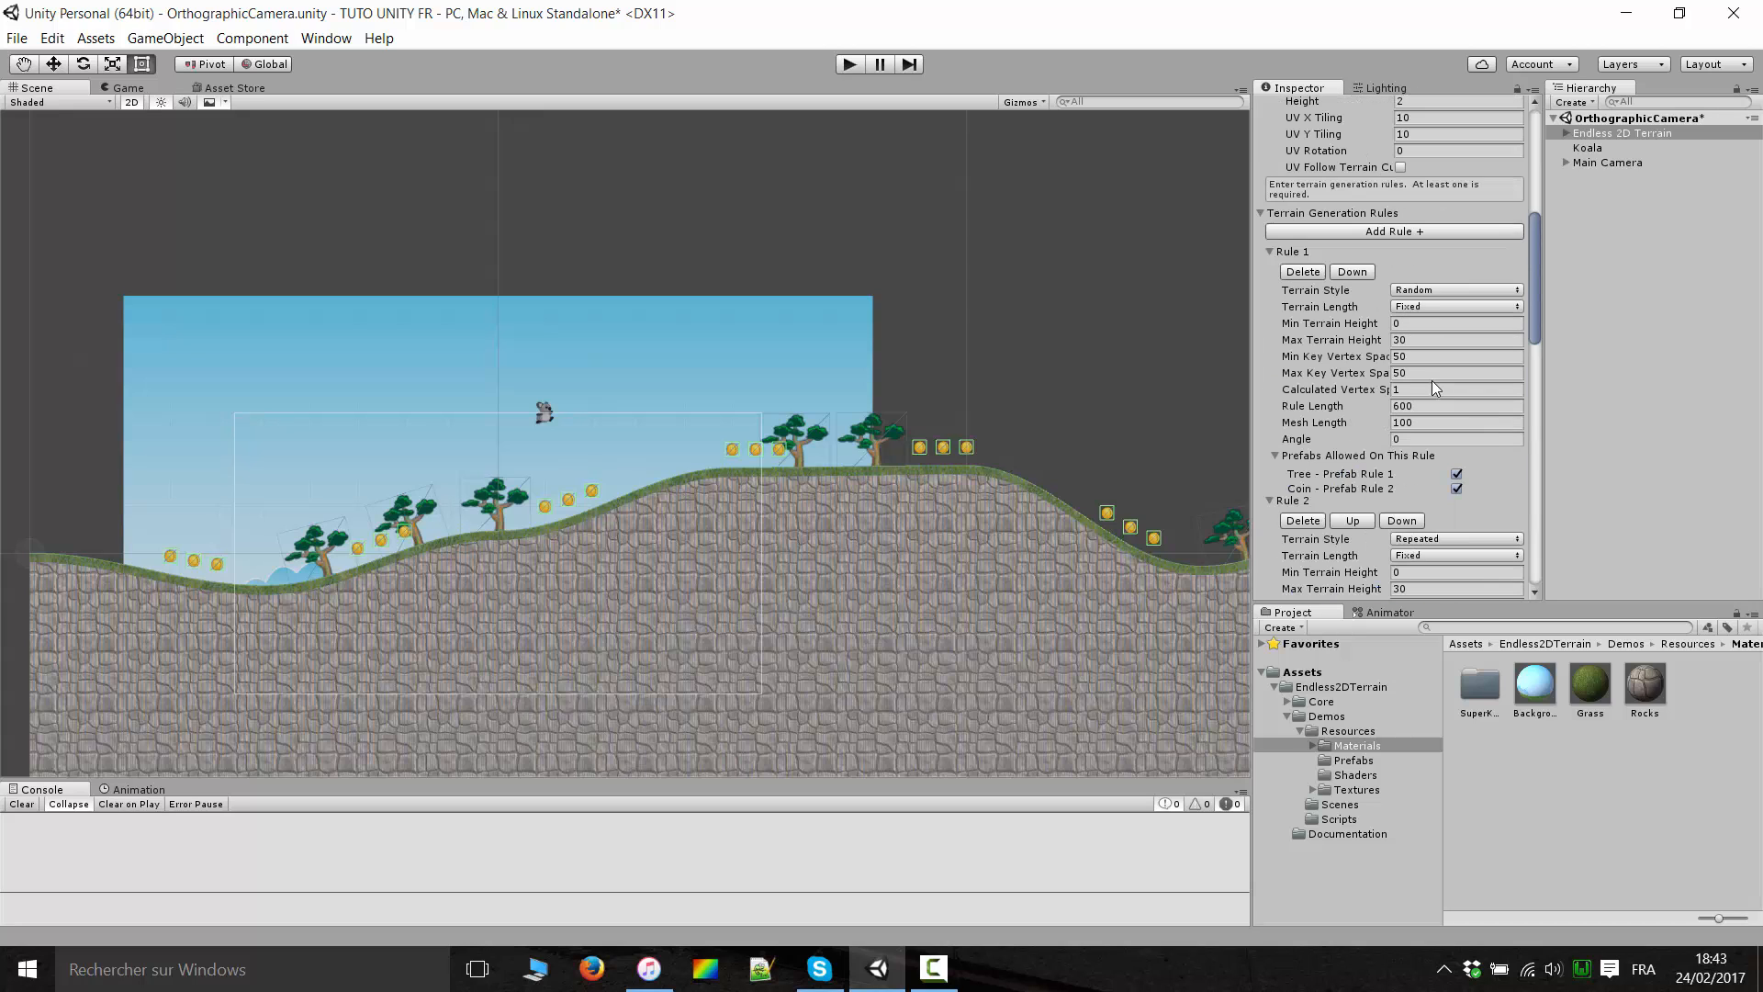
scroll(1428, 275, down, 5)
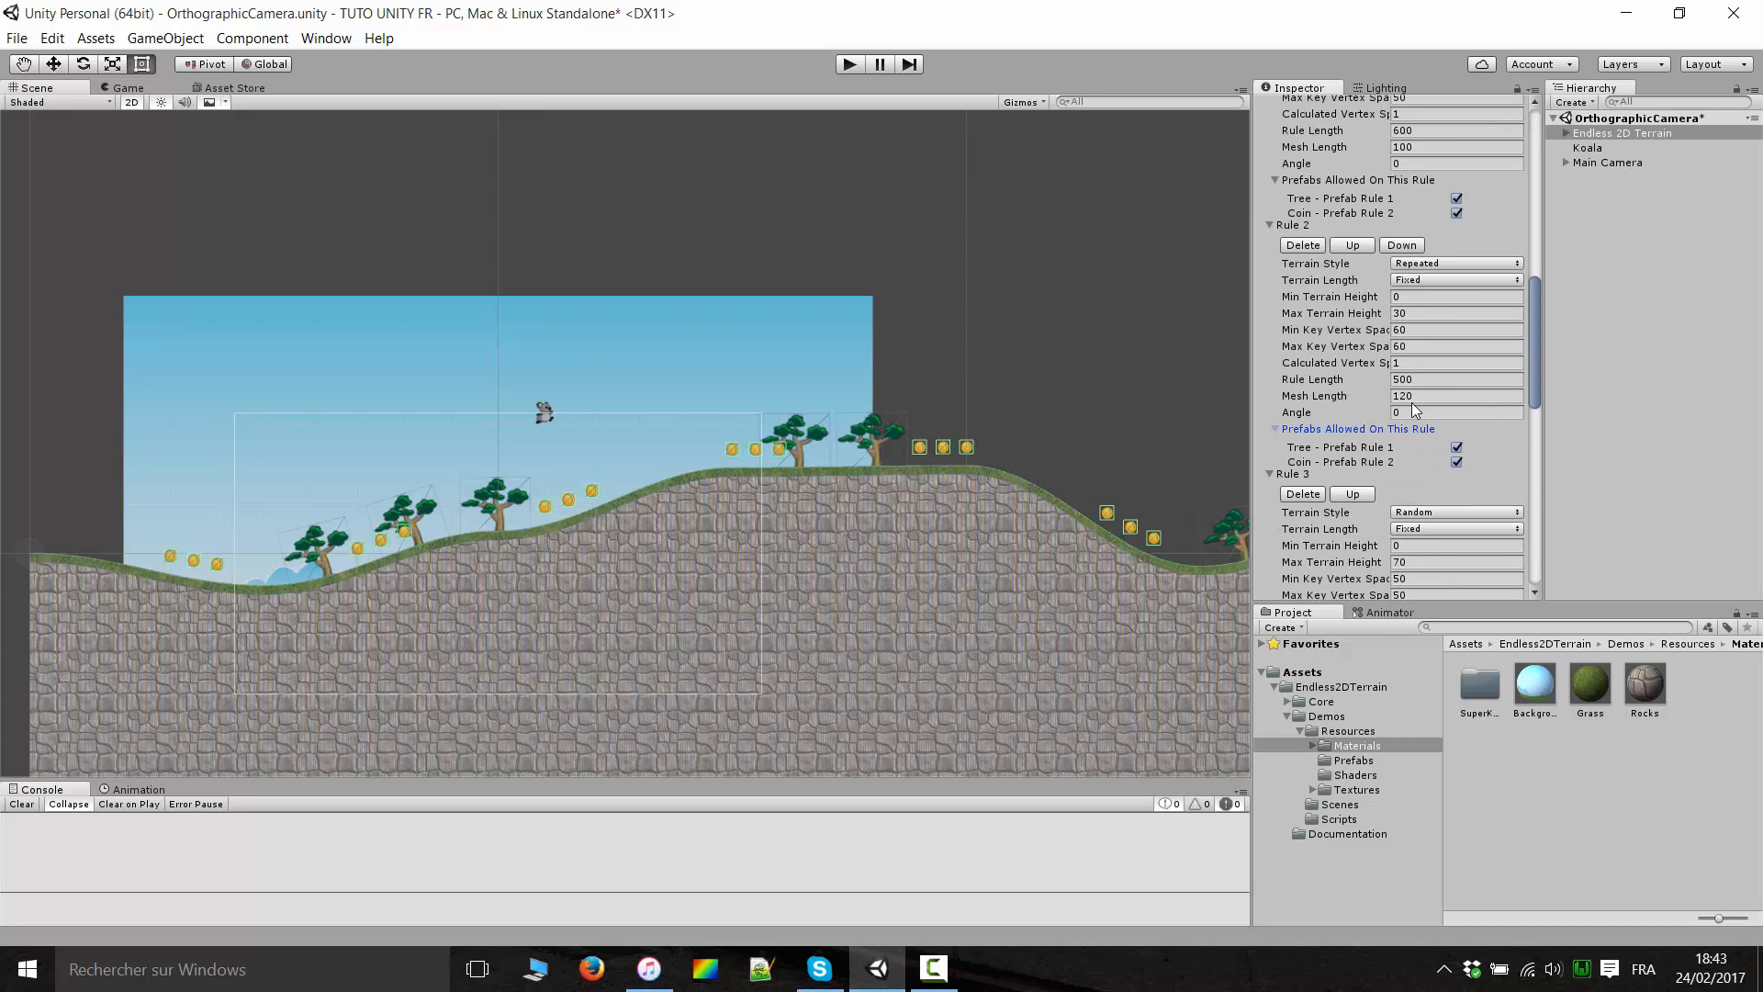
scroll(1469, 383, down, 3)
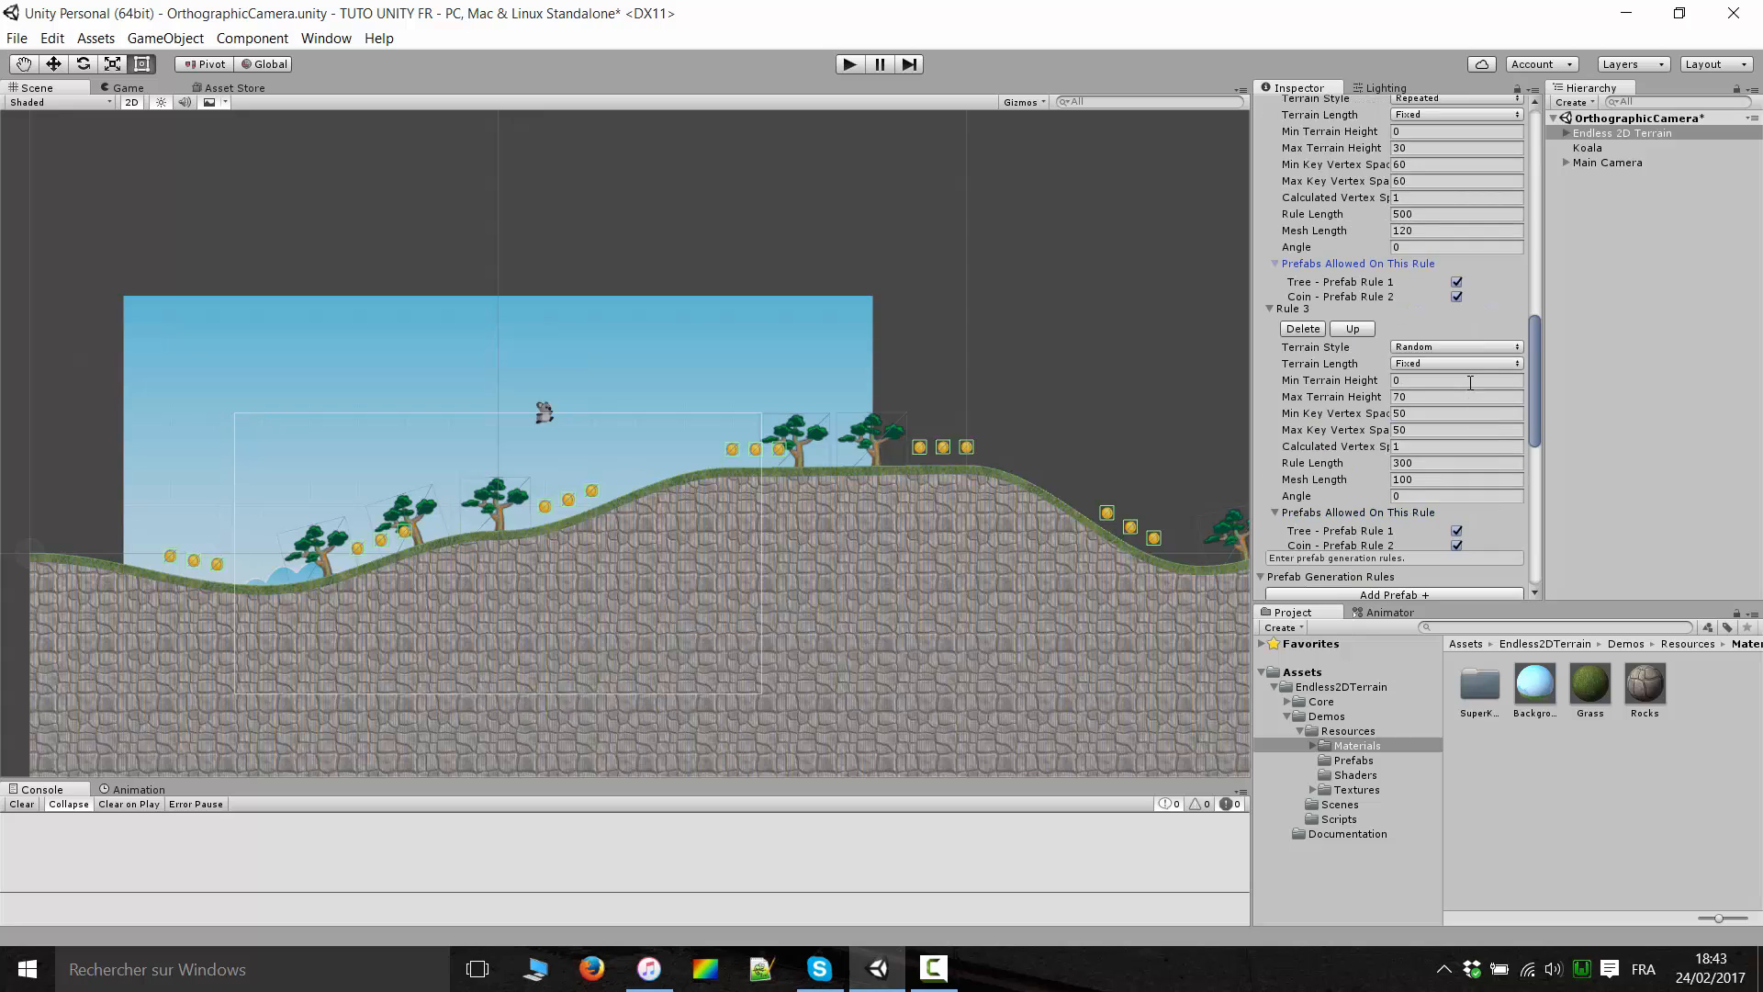
Examine Rule 1's terrain generation settings, including its Min and Max Terrain Height.
scroll(1469, 381, up, 10)
scroll(1468, 376, down, 1)
scroll(1468, 375, down, 4)
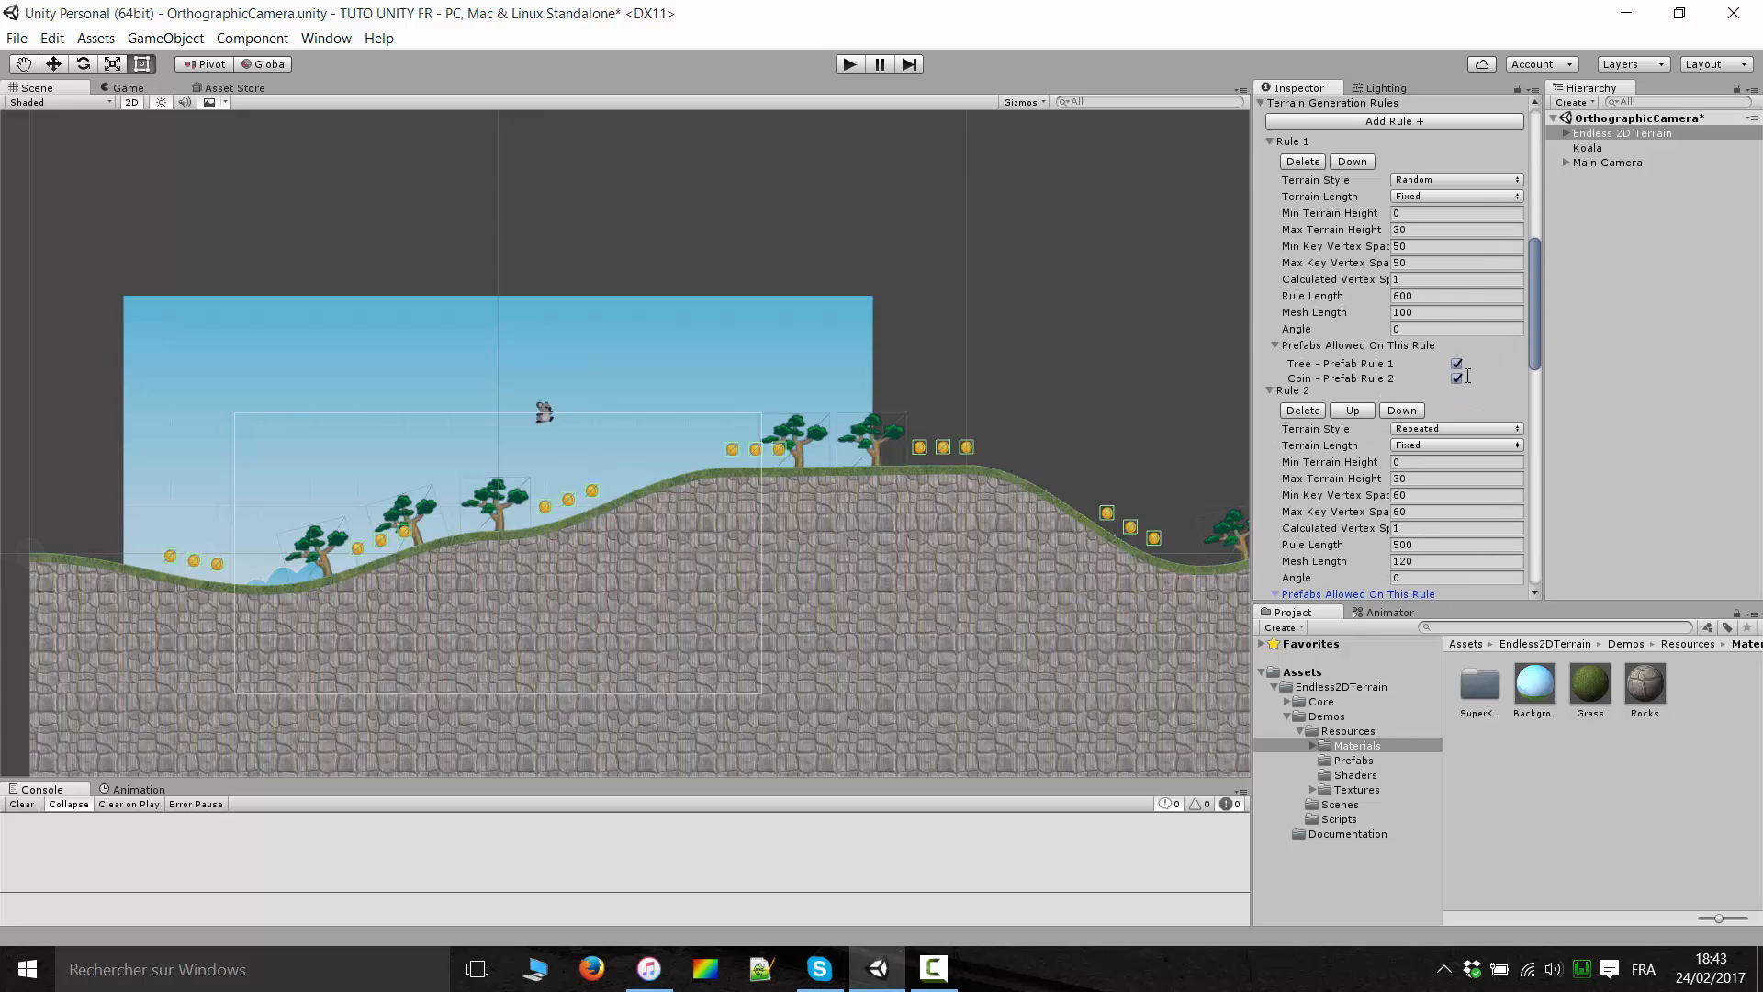
scroll(1468, 375, up, 3)
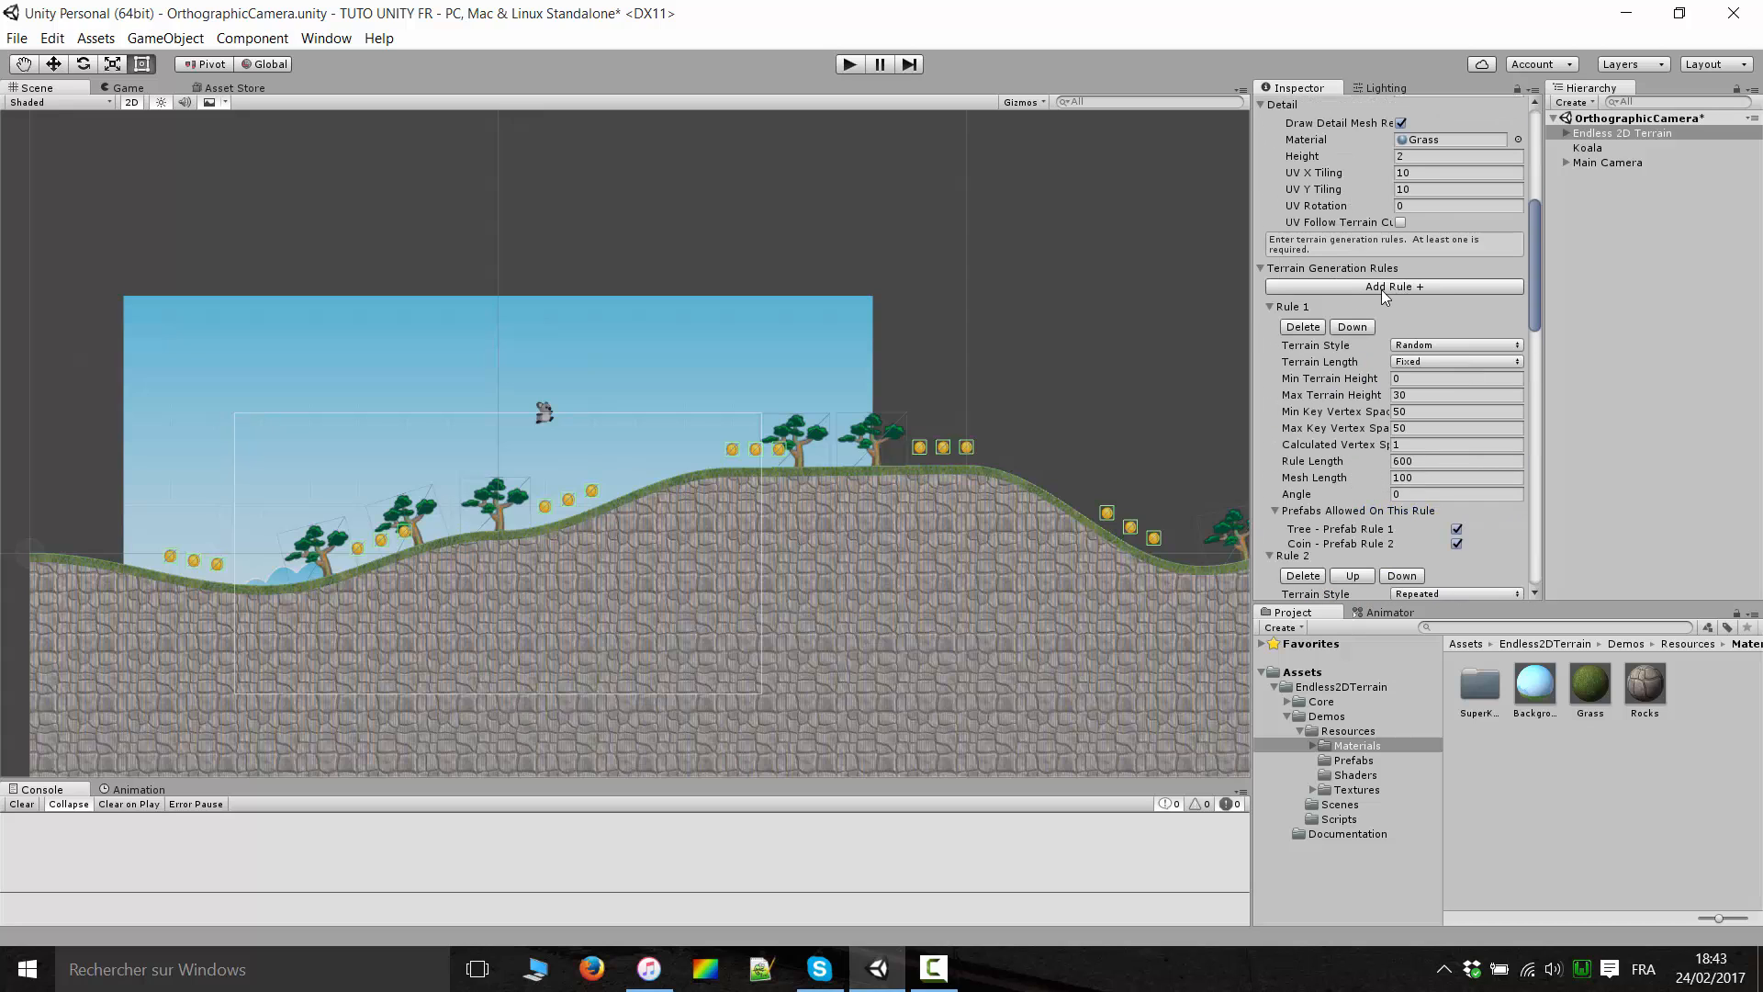
scroll(1430, 343, down, 2)
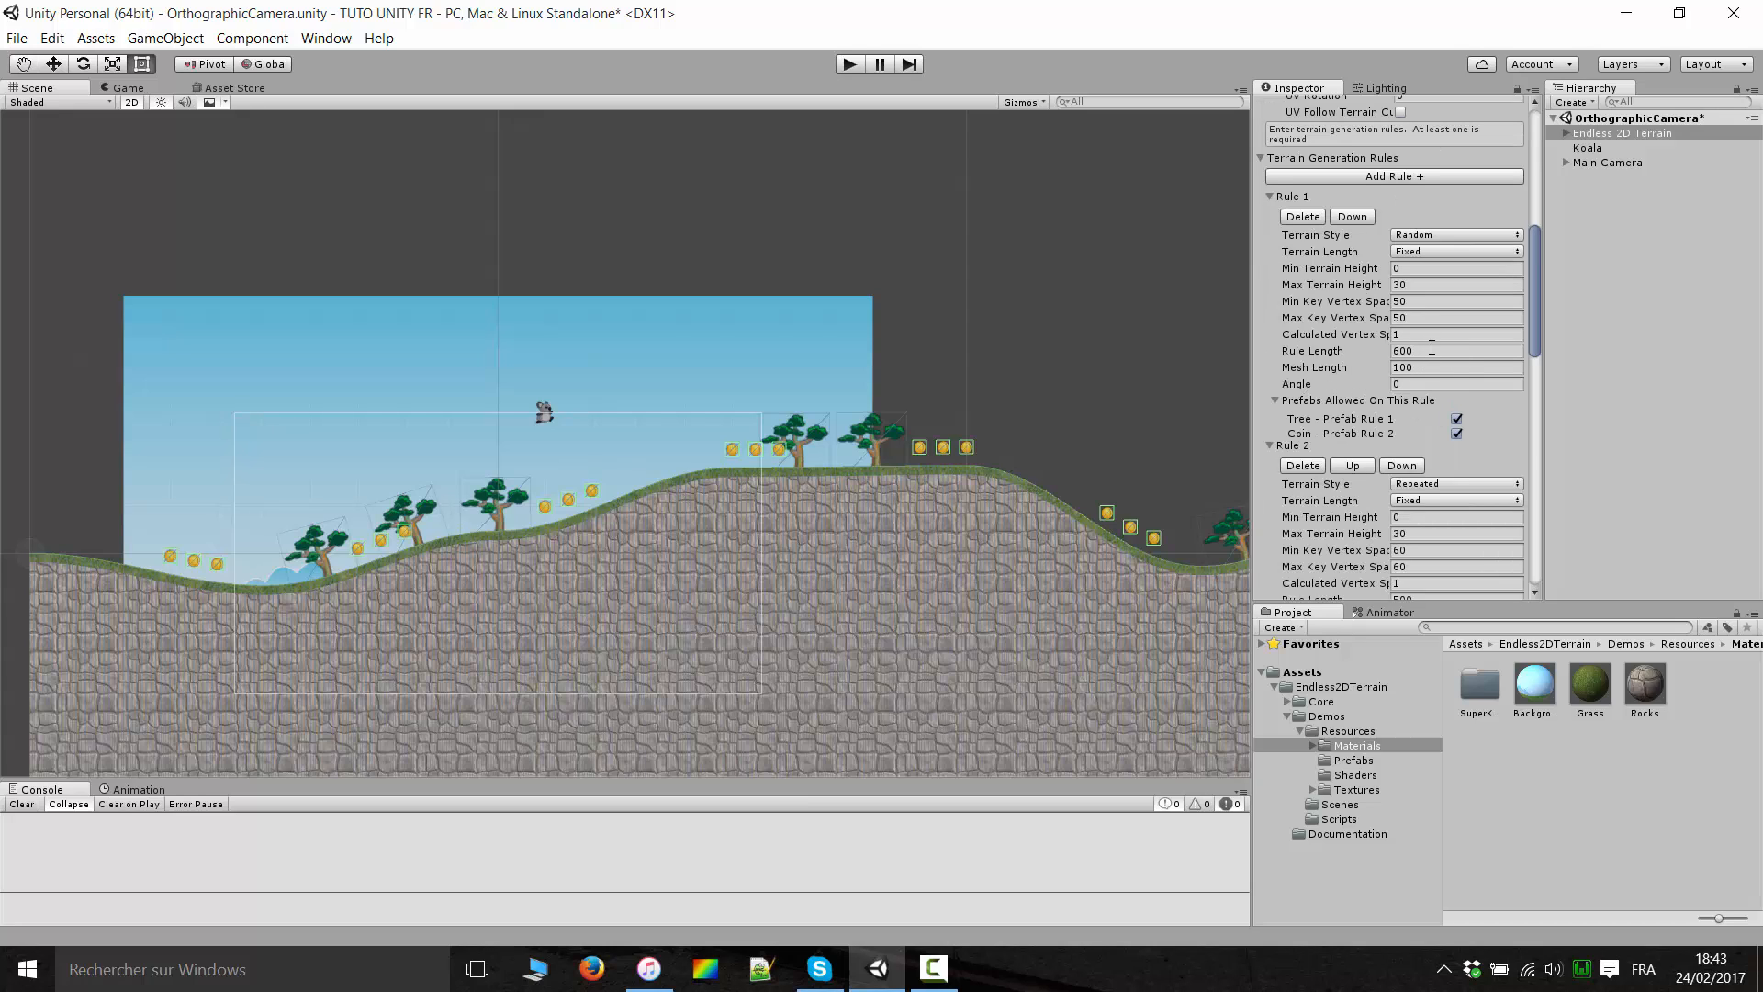
click(1437, 273)
click(1433, 286)
Check the Koala's Player Movement settings and return to the Endless 2D Terrain object, framed in the Scene view.
click(1601, 147)
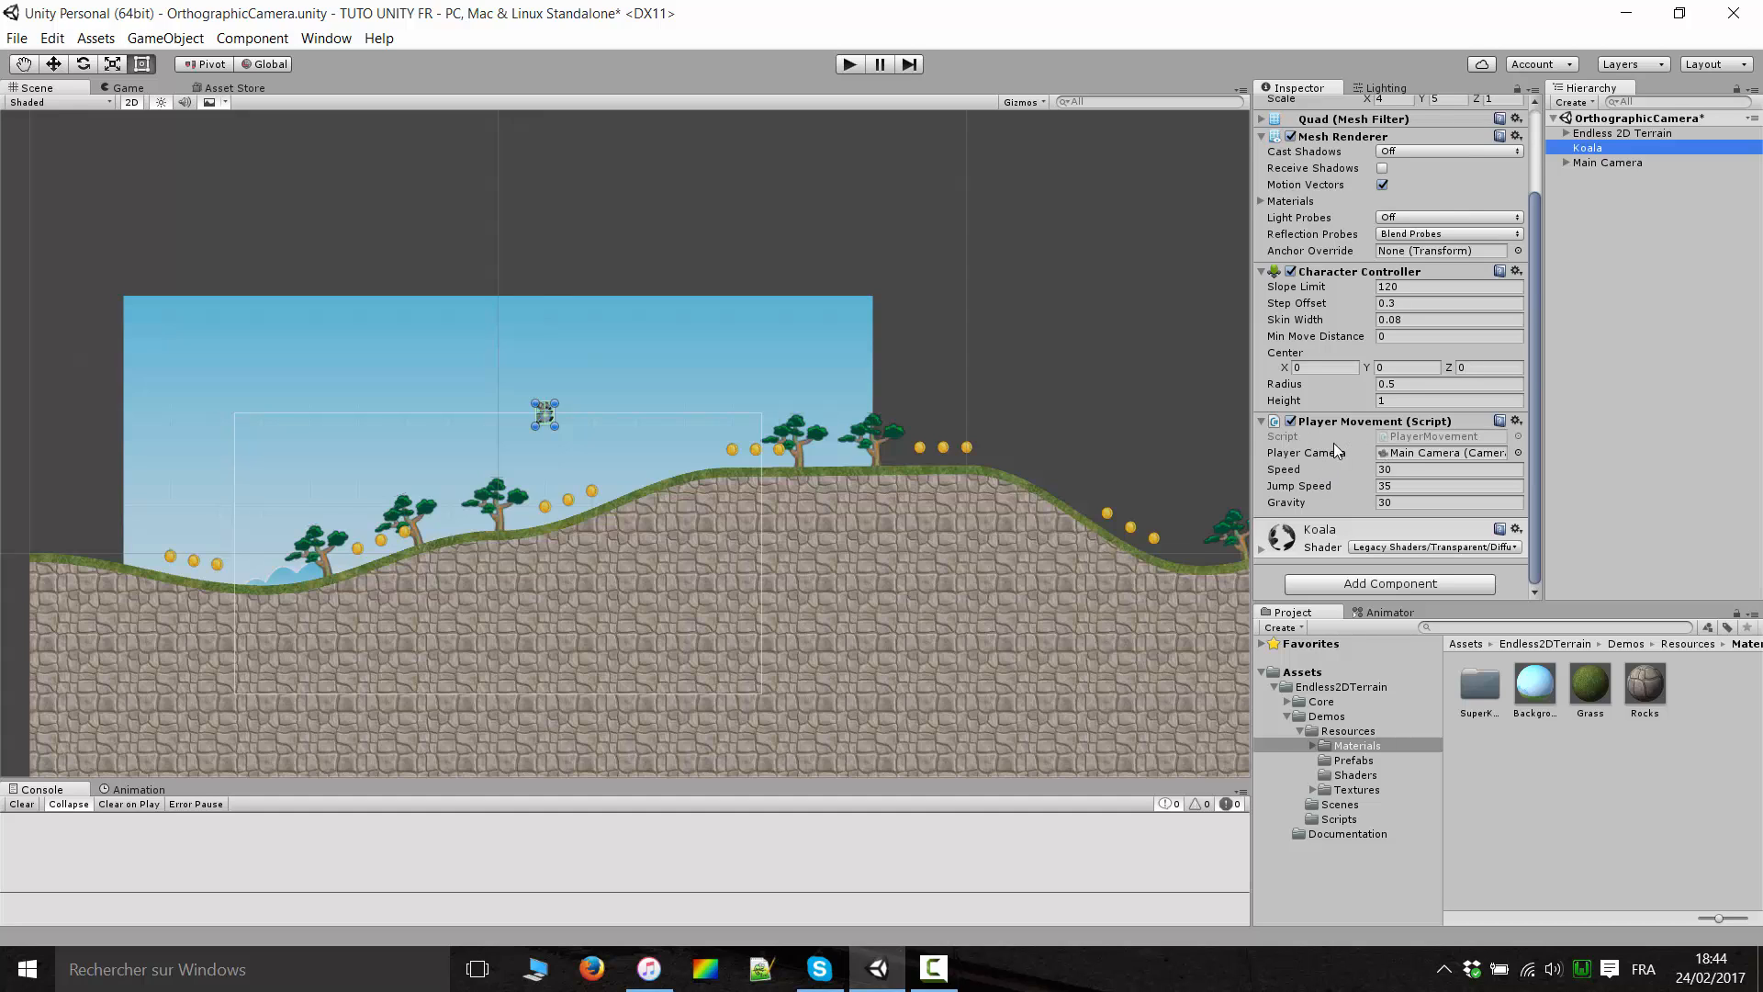
click(1632, 134)
key(f)
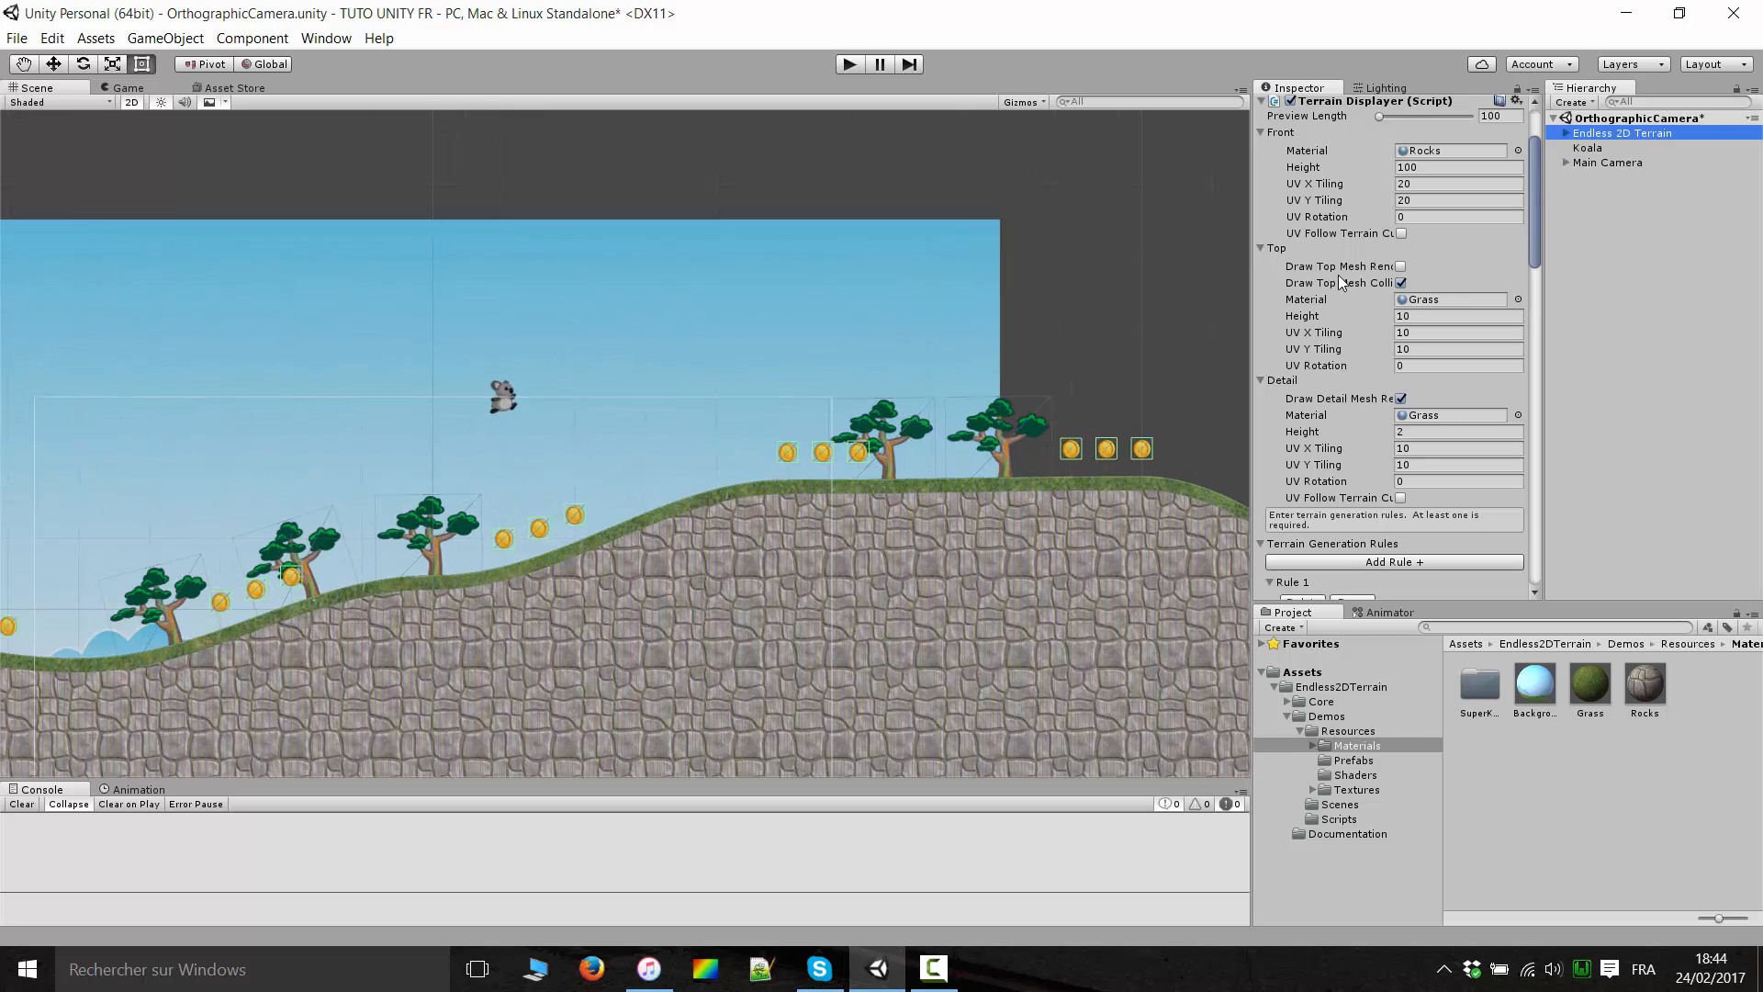
Review the Terrain Displayer settings down to Rule 1 and check its available Terrain Style options.
scroll(1435, 300, up, 3)
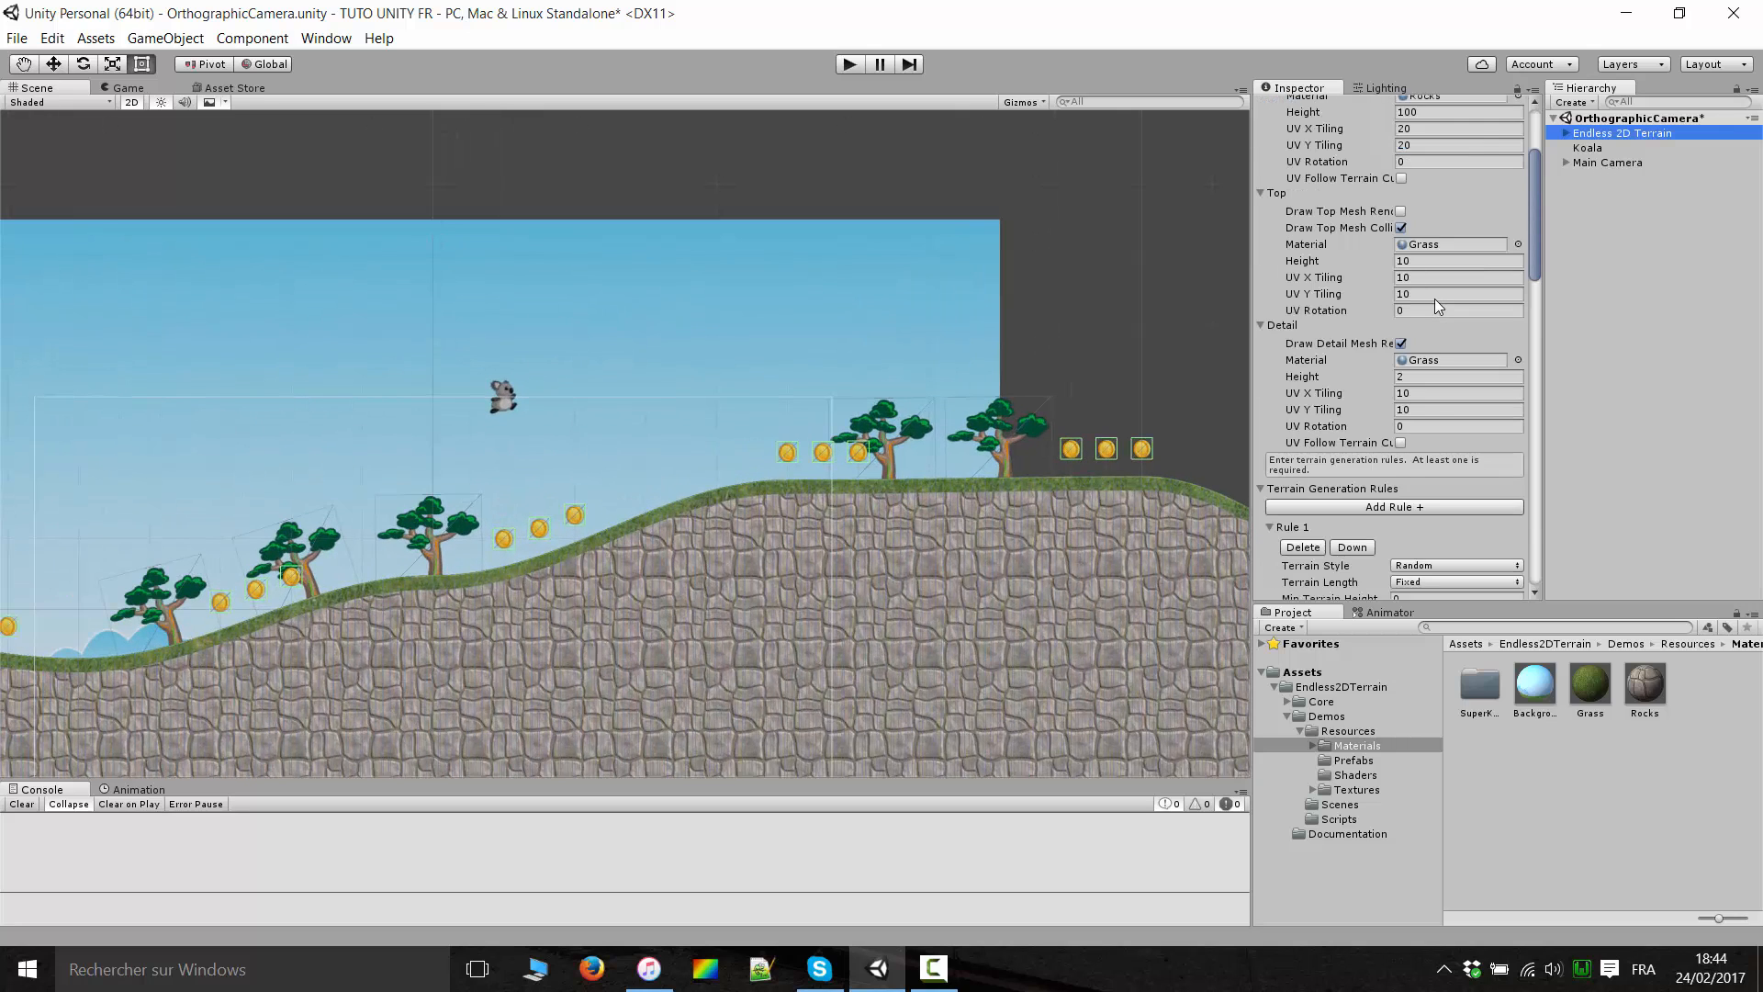
scroll(1437, 300, down, 10)
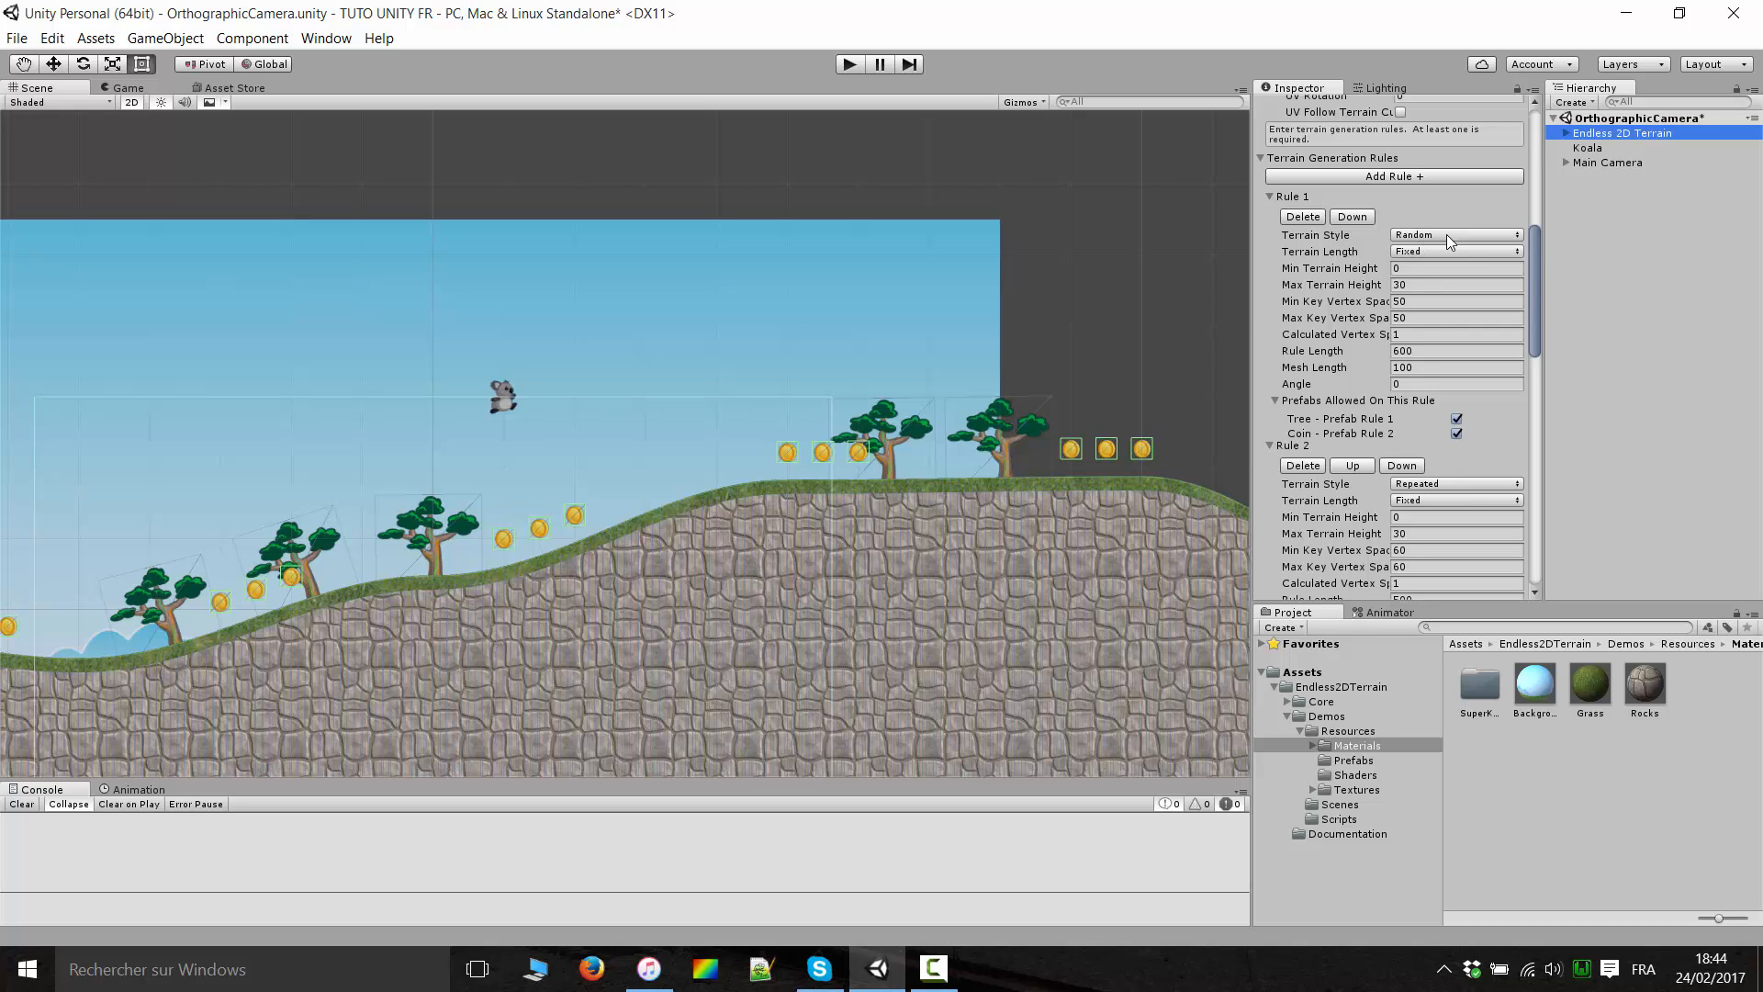
click(1446, 234)
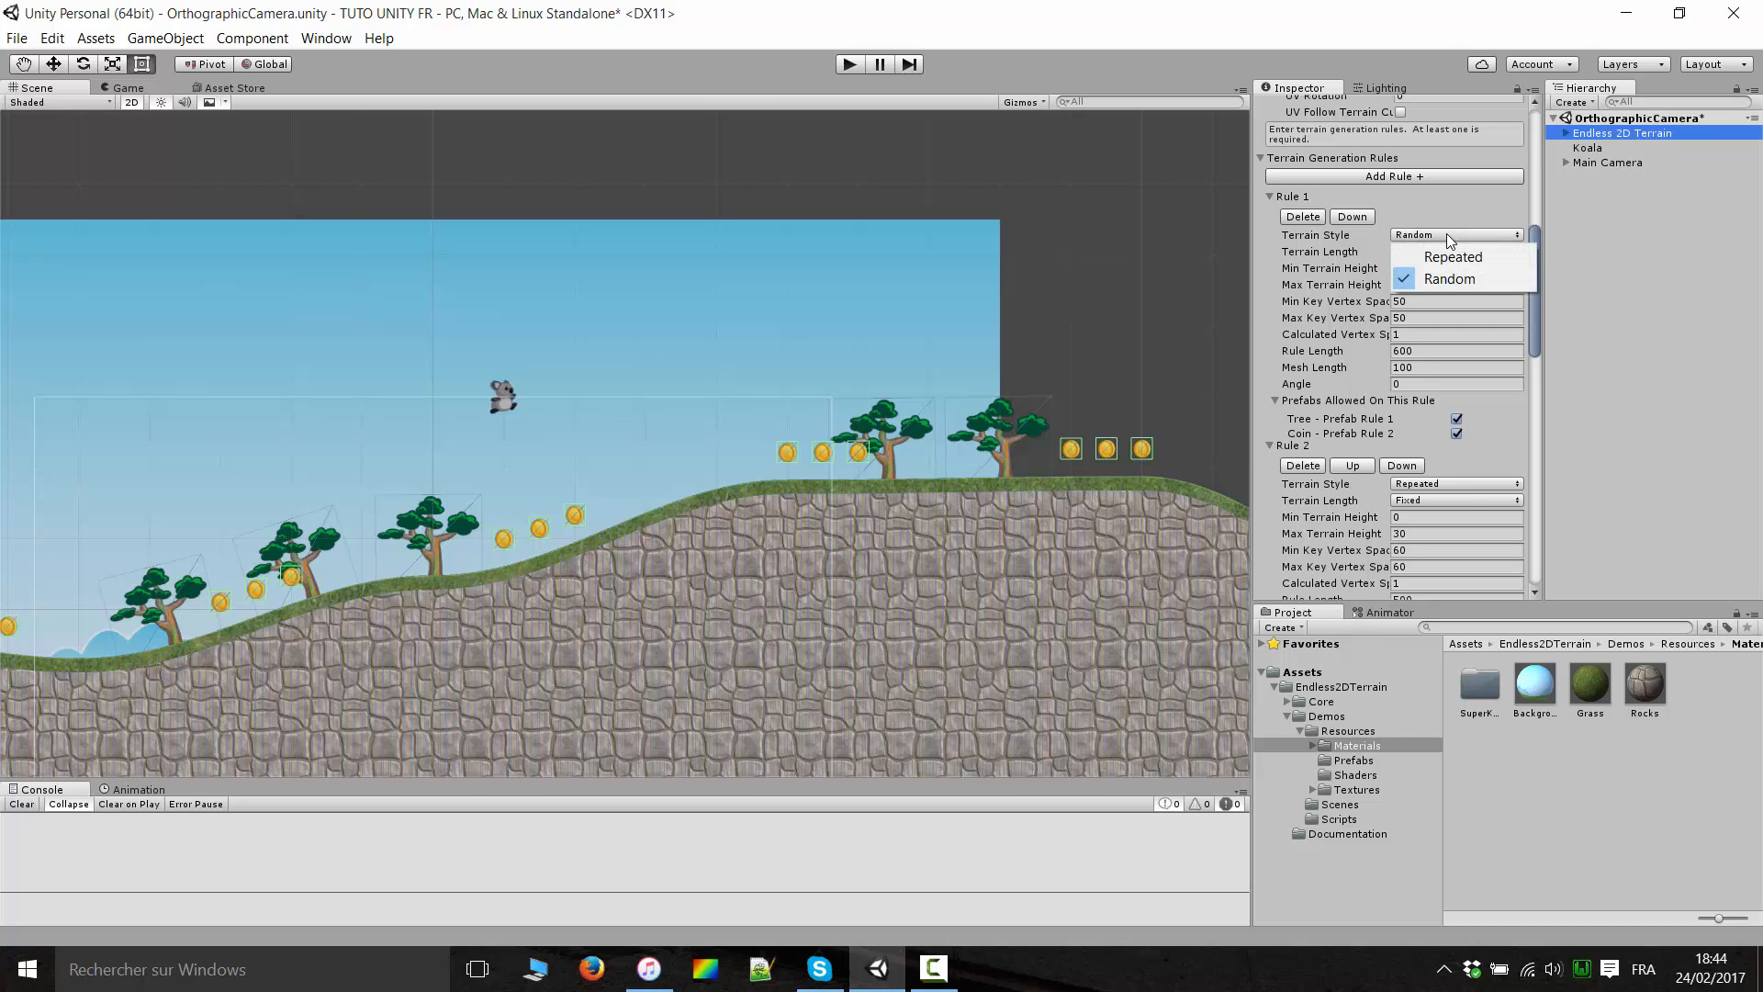
click(1530, 237)
Collapse Rules 1, 2 and 3 in the Terrain Displayer's Terrain Generation Rules.
scroll(1032, 382, down, 5)
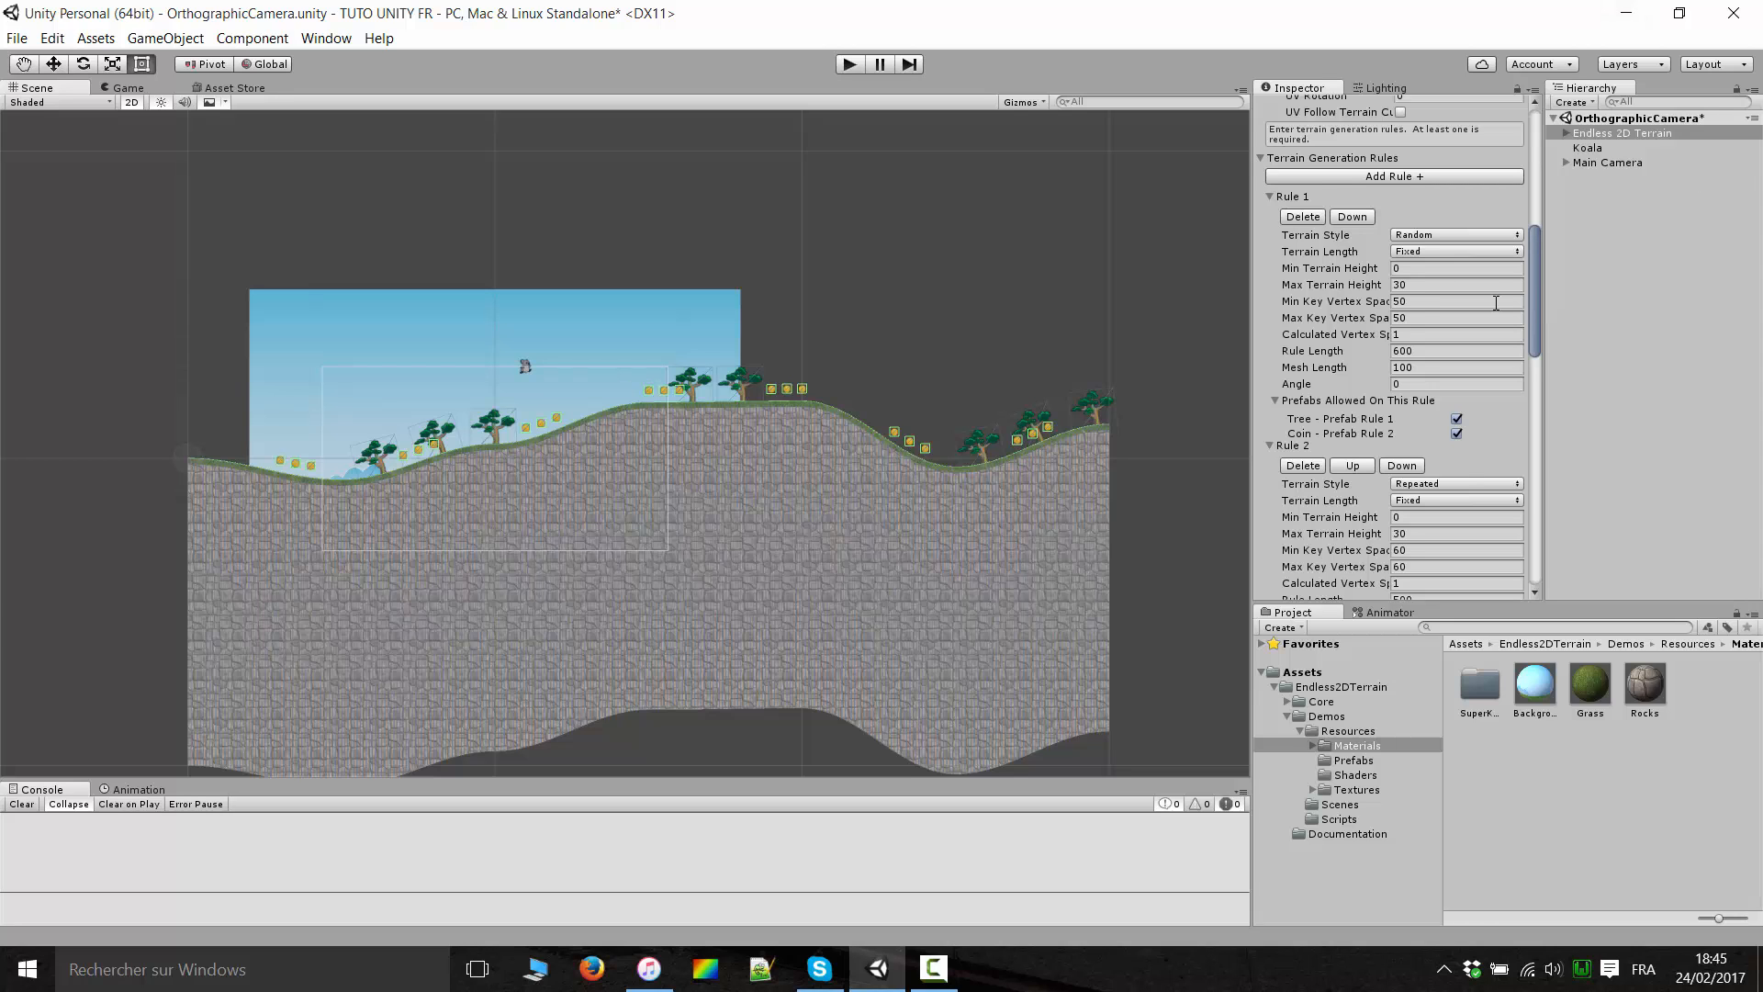
scroll(1496, 302, down, 10)
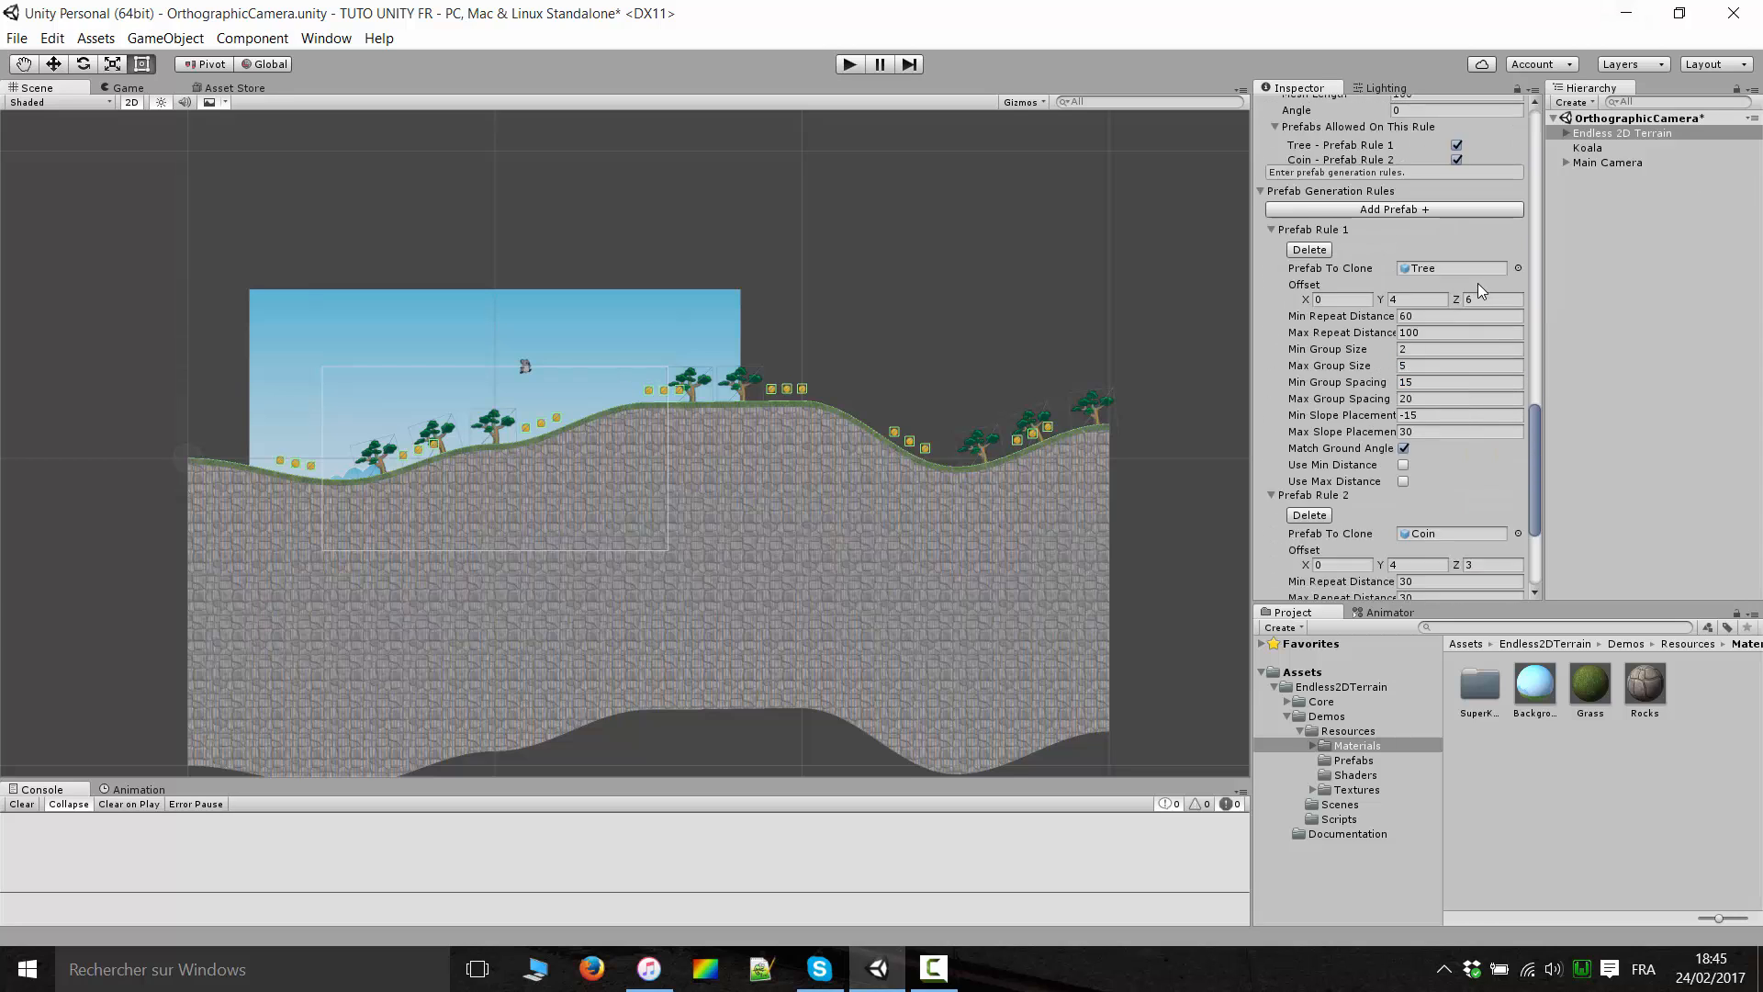
scroll(1391, 213, up, 10)
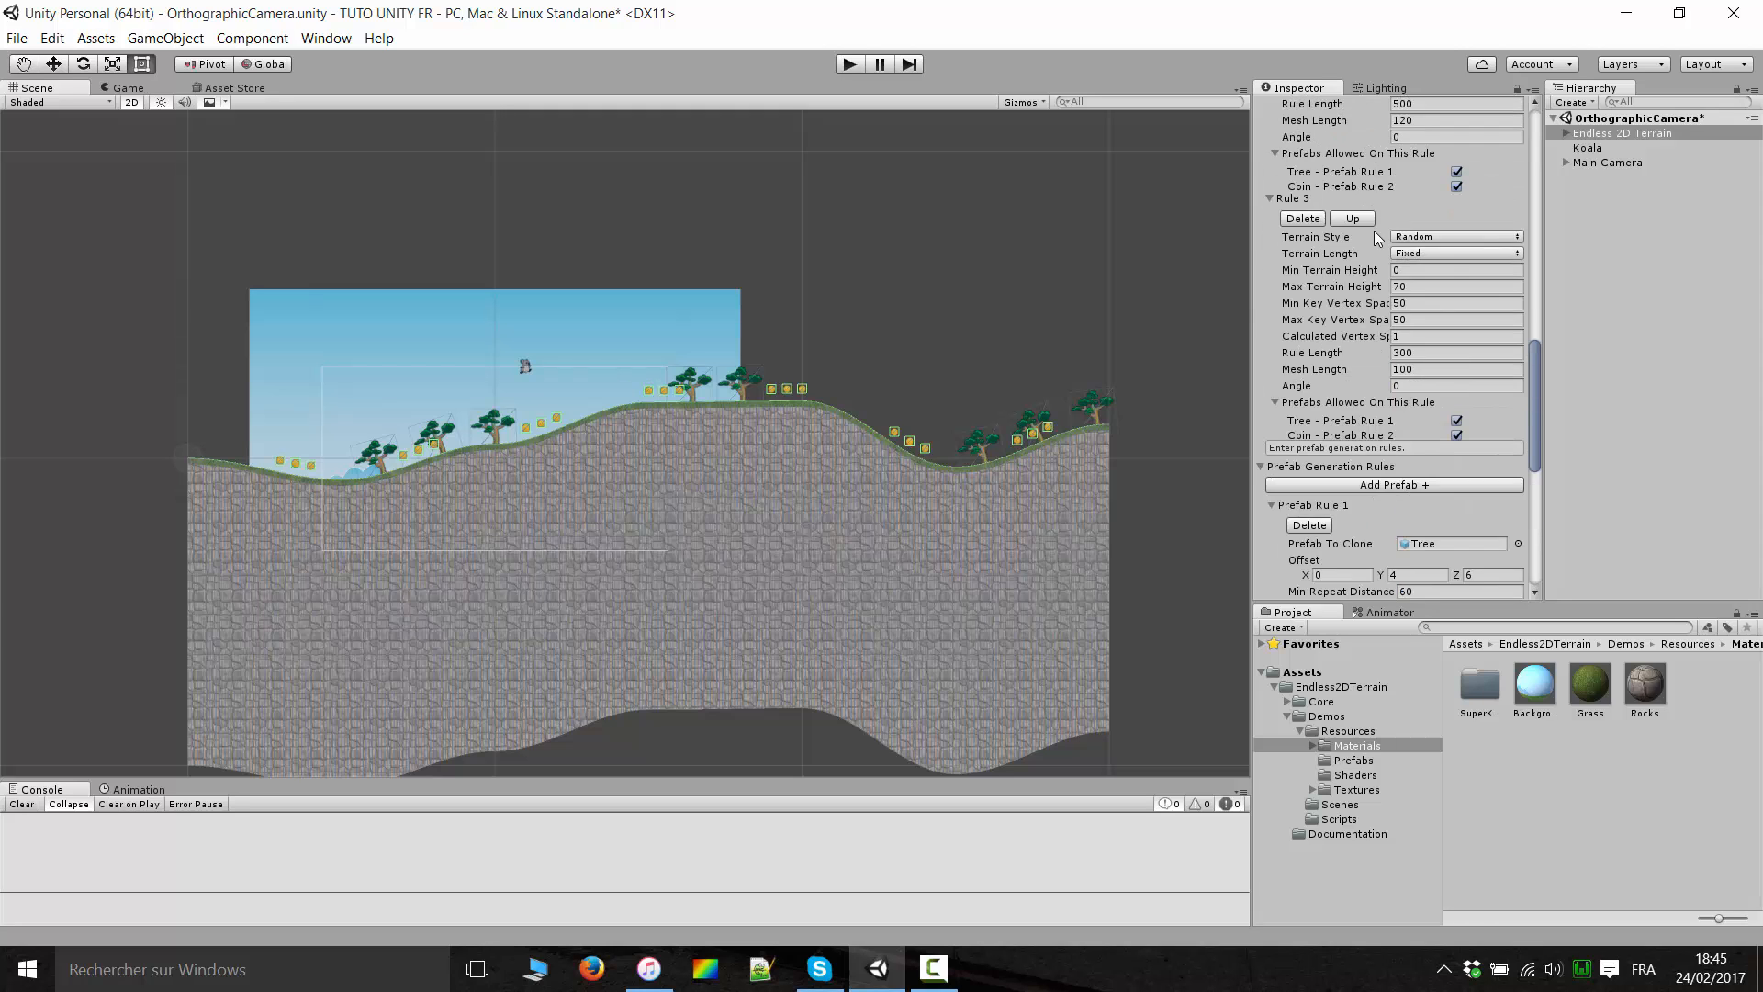
click(1272, 364)
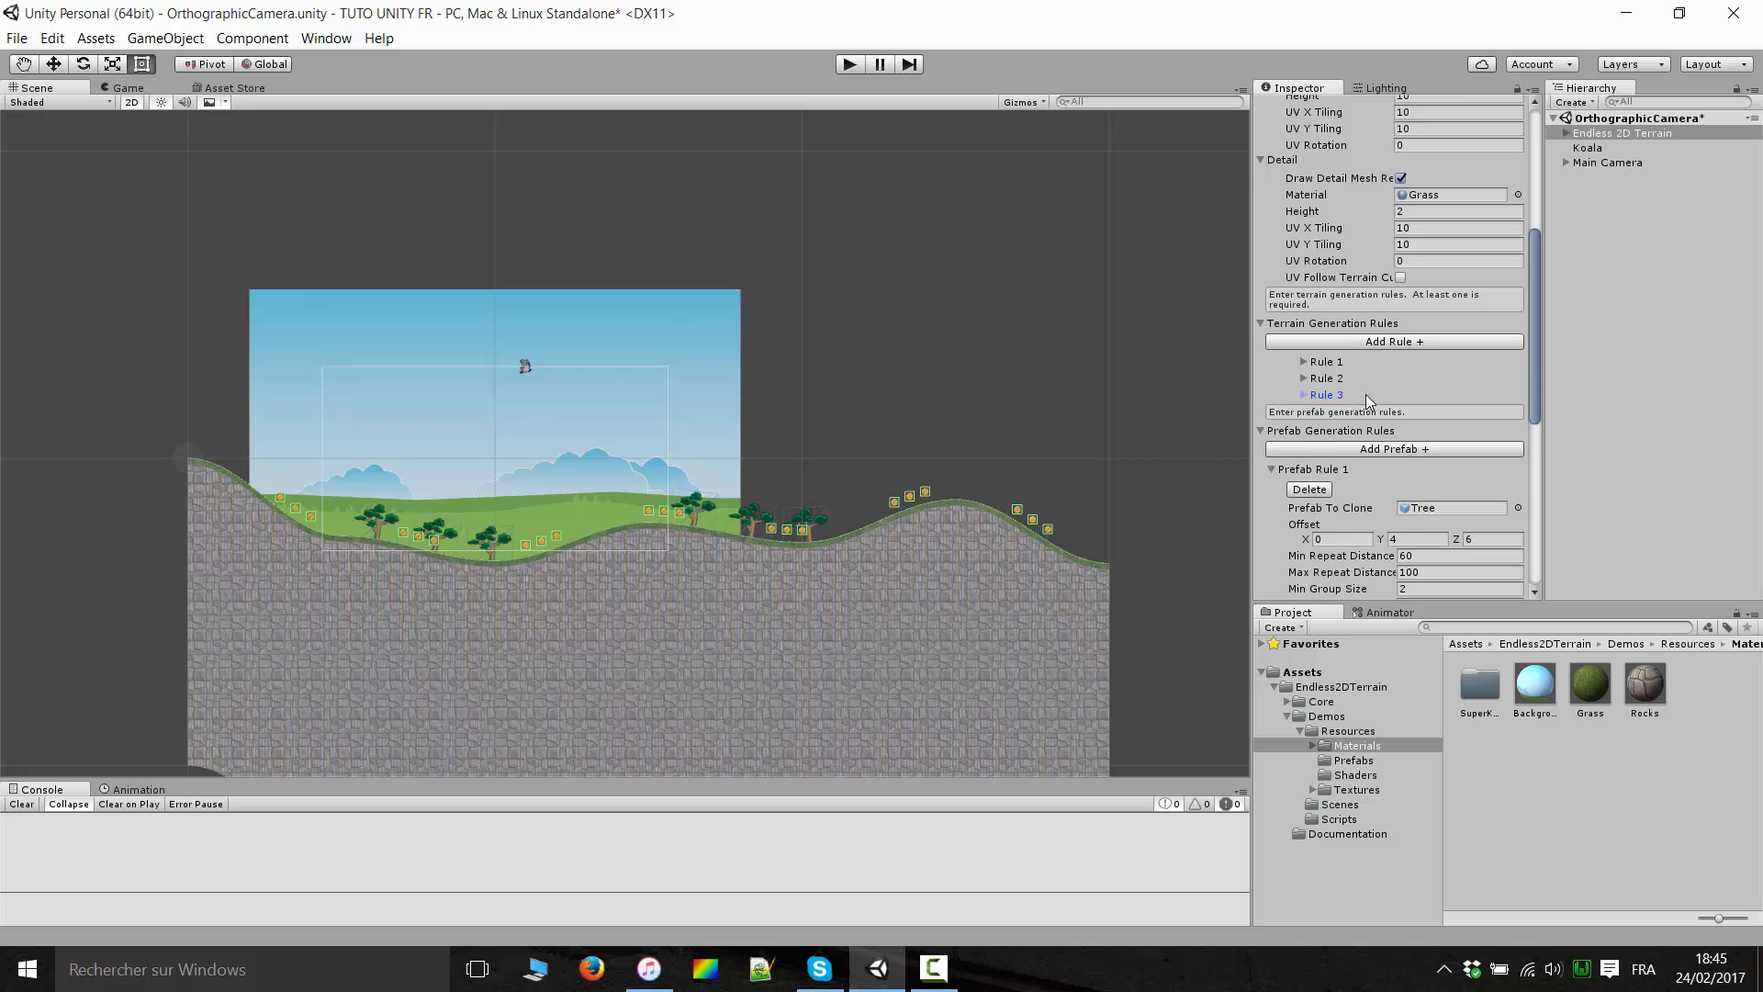
Review the Tree and Coin prefab generation rules against the objects placed on the terrain.
scroll(1368, 392, down, 1)
middle_drag(882, 298, 828, 255)
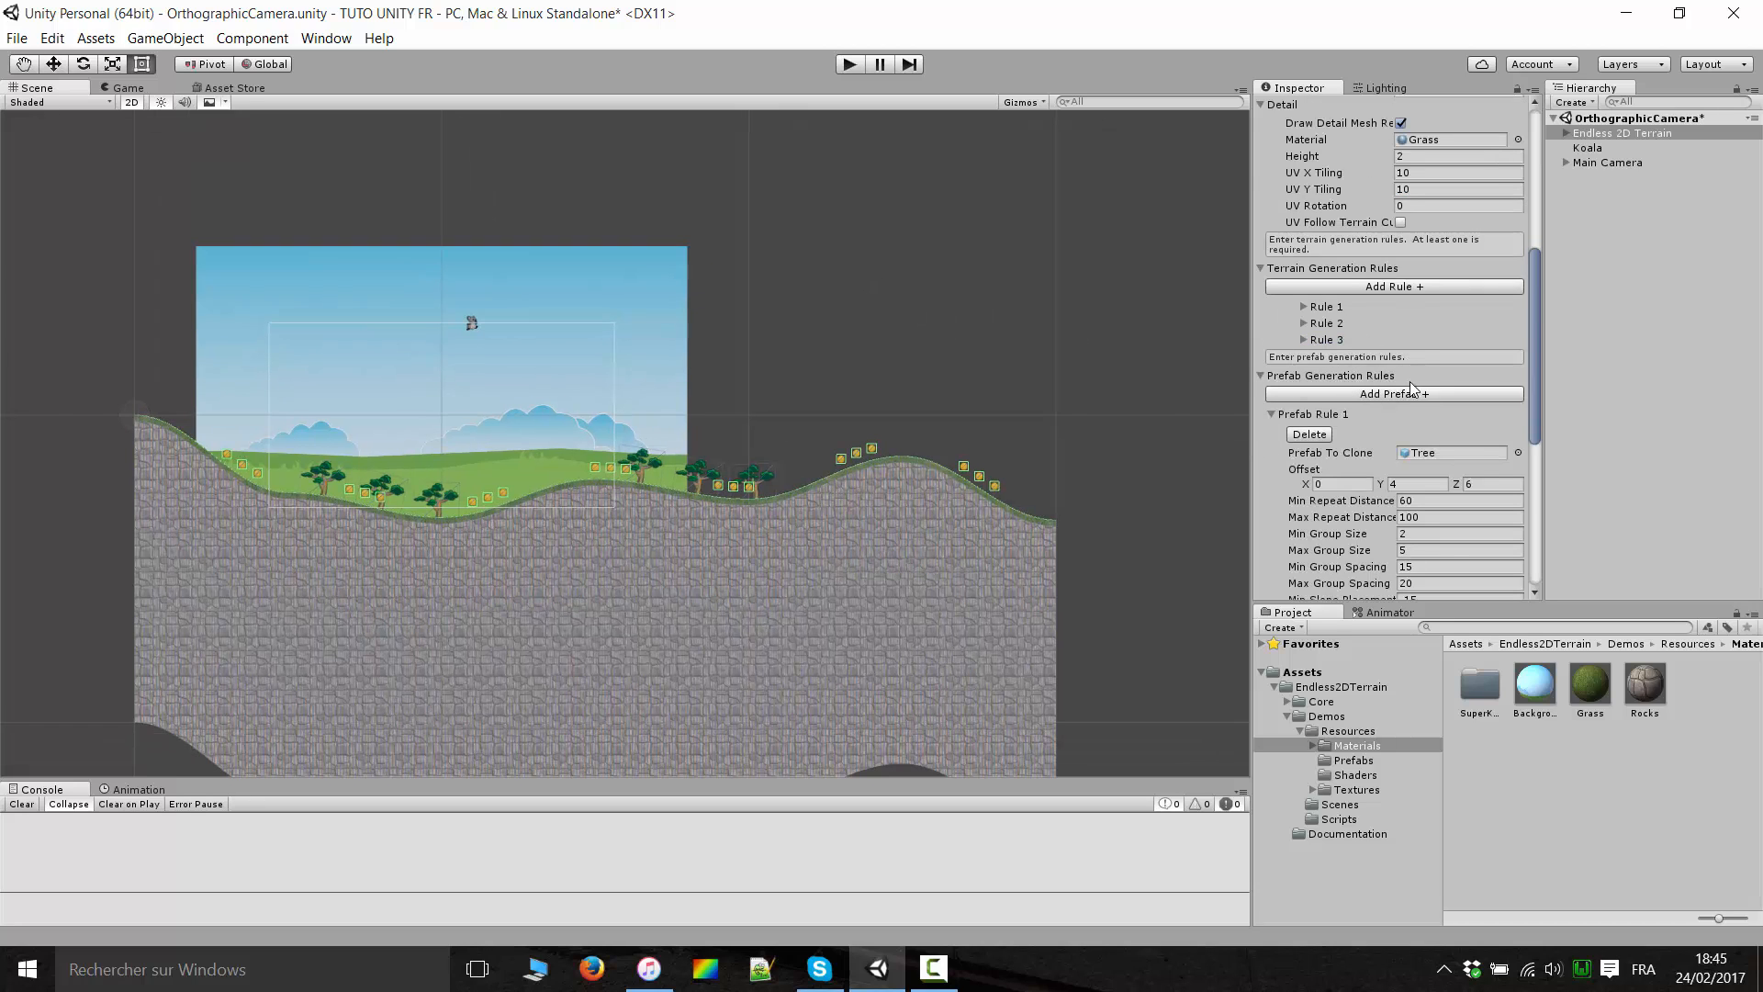
scroll(1414, 387, down, 7)
scroll(1430, 389, down, 1)
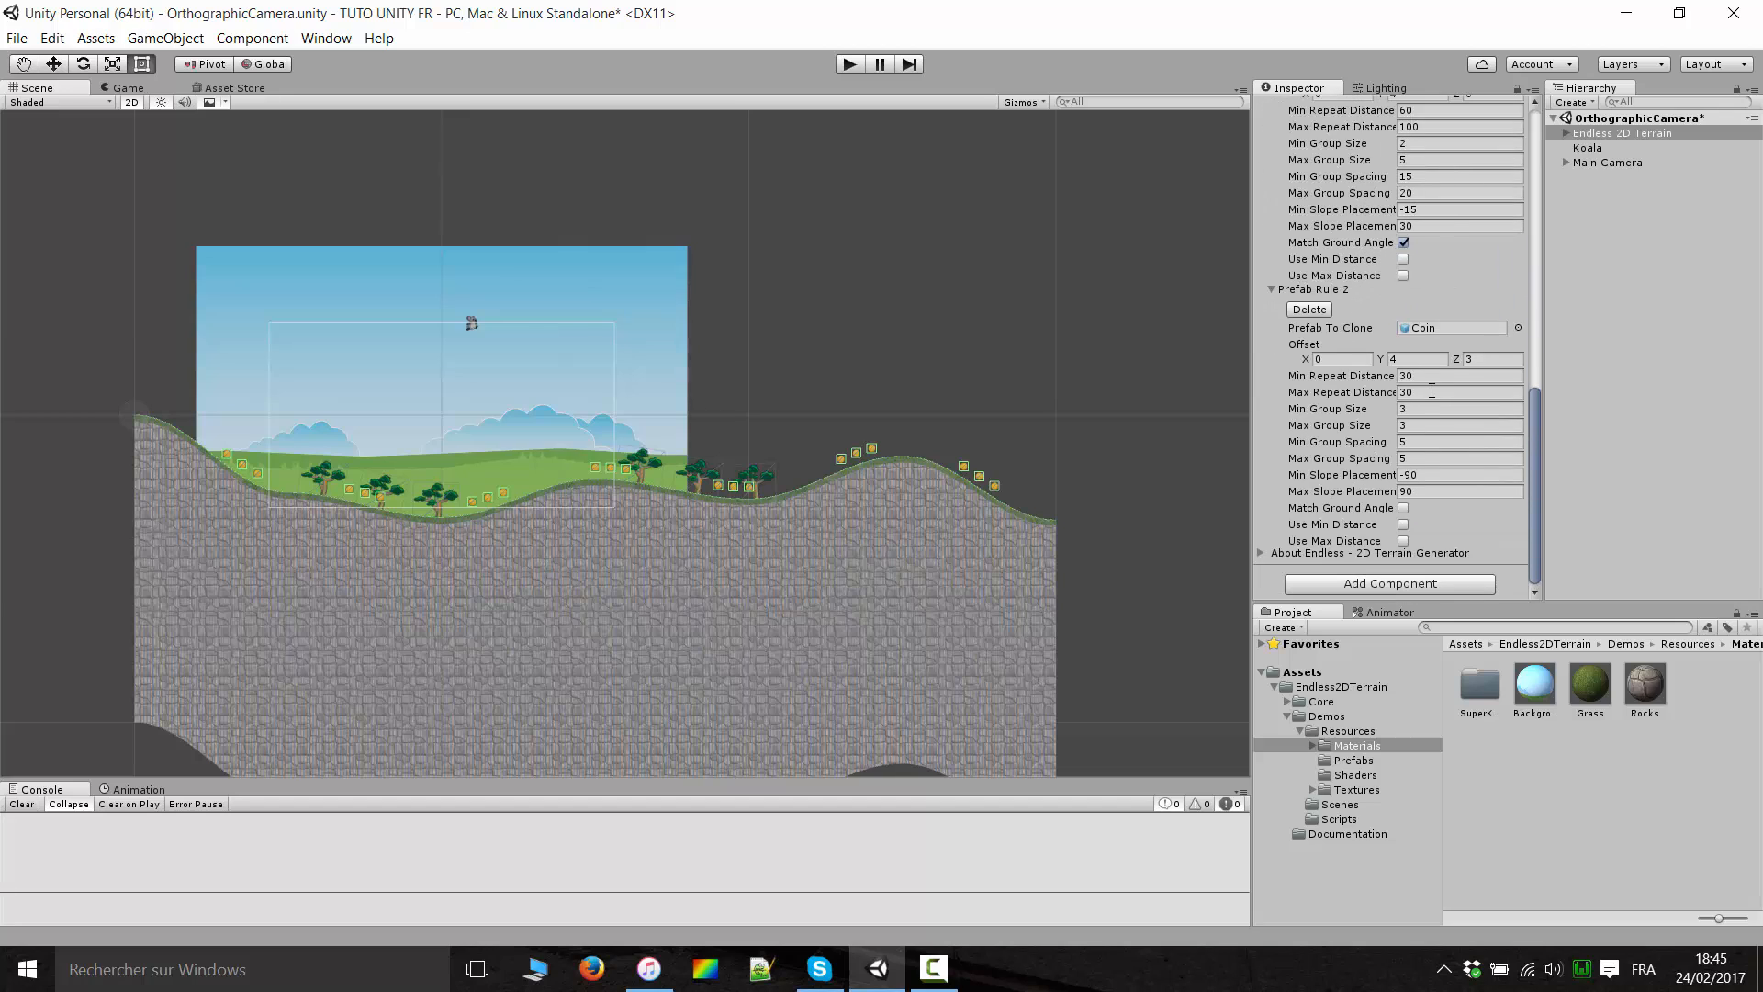
scroll(1431, 378, up, 4)
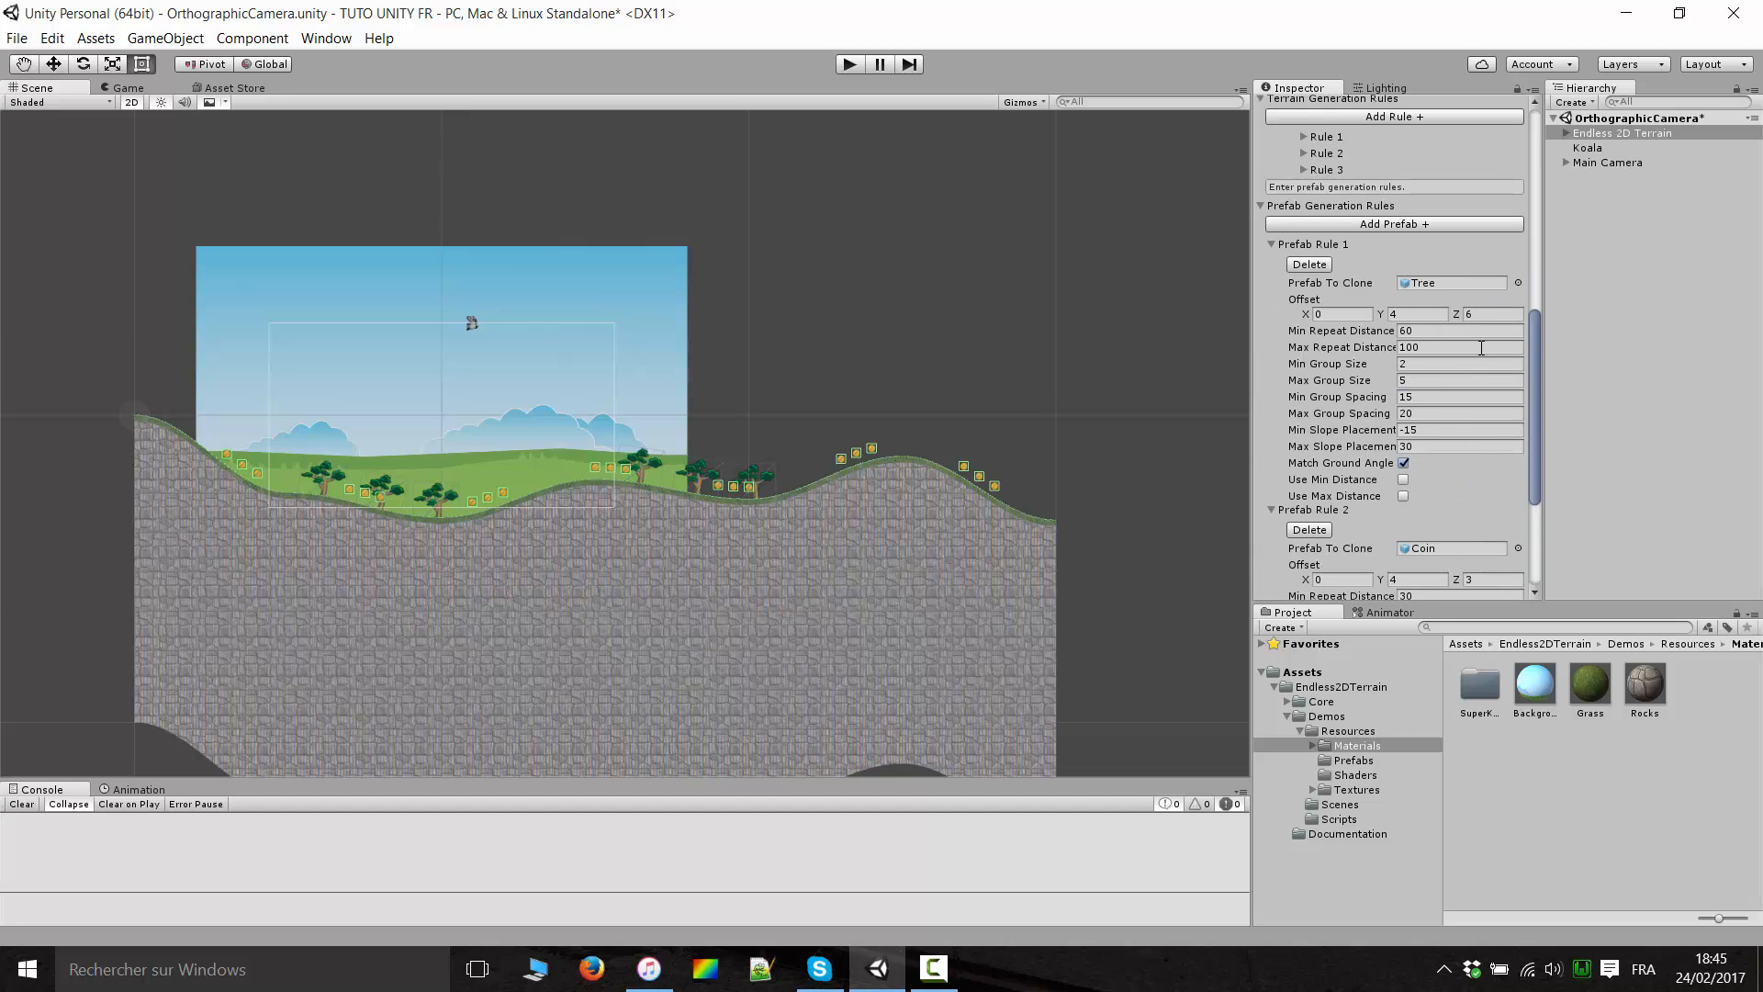
Locate the Tree and Coin prefabs used by Prefab Rules 1 and 2 in the project's Prefabs folder.
click(1424, 285)
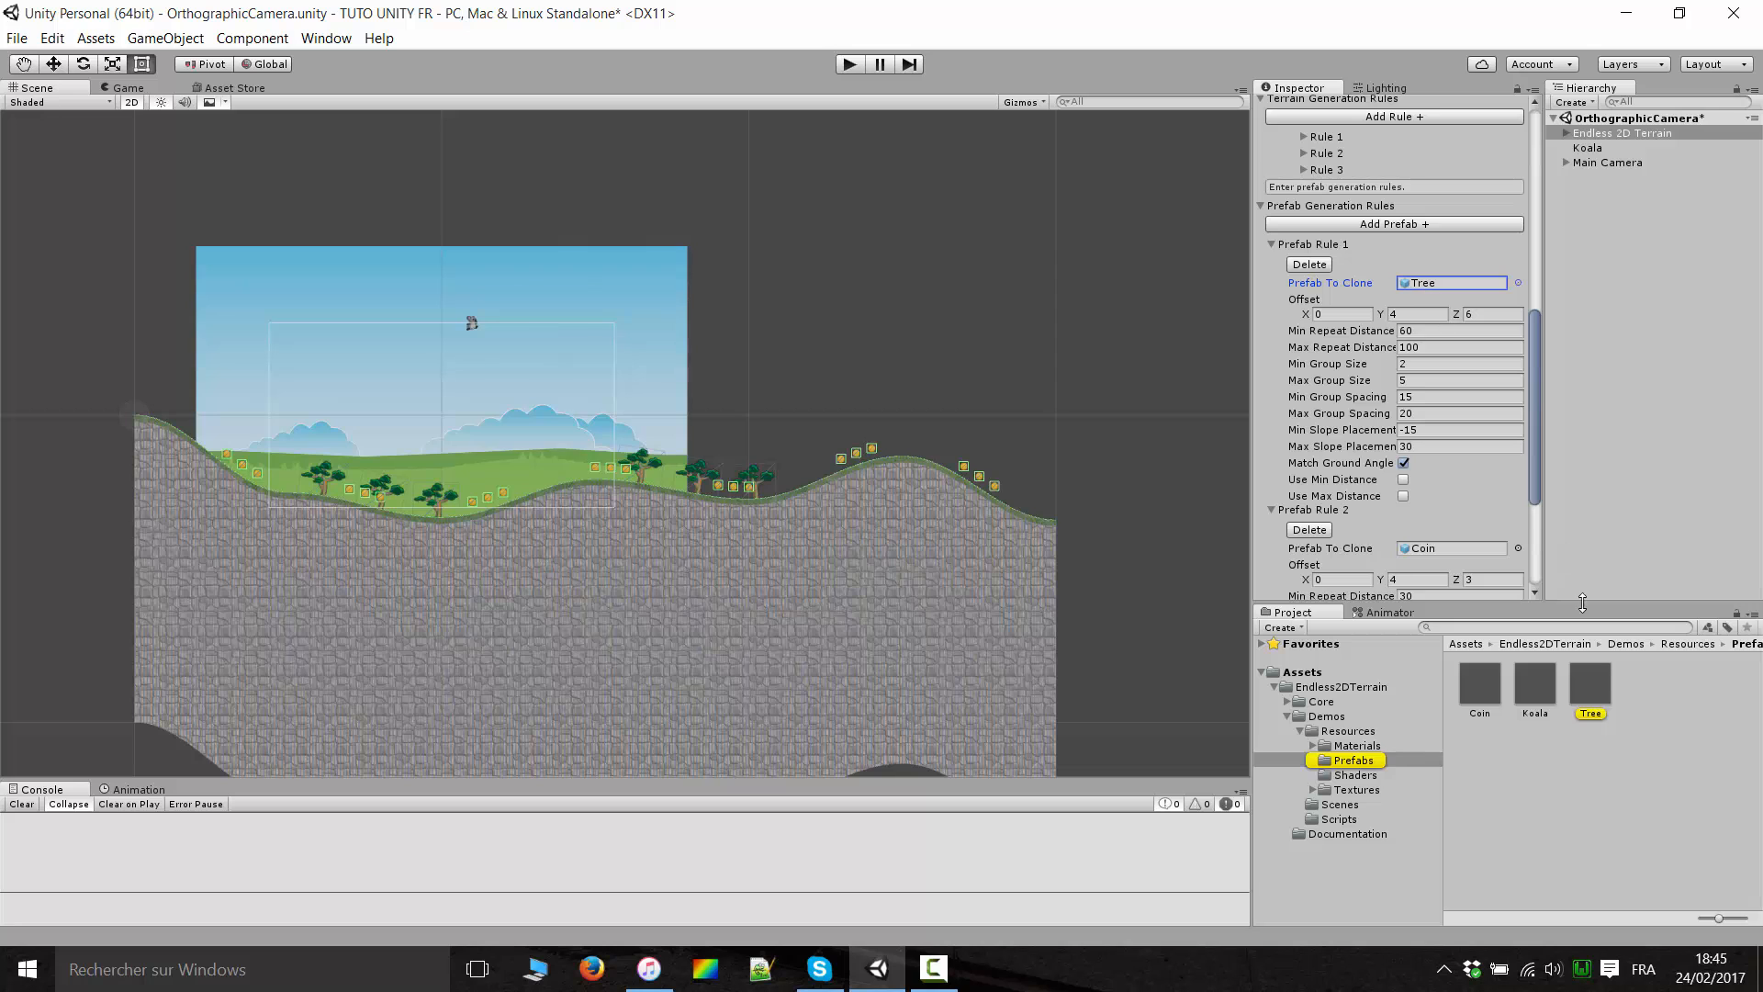
scroll(1439, 385, down, 5)
click(1430, 330)
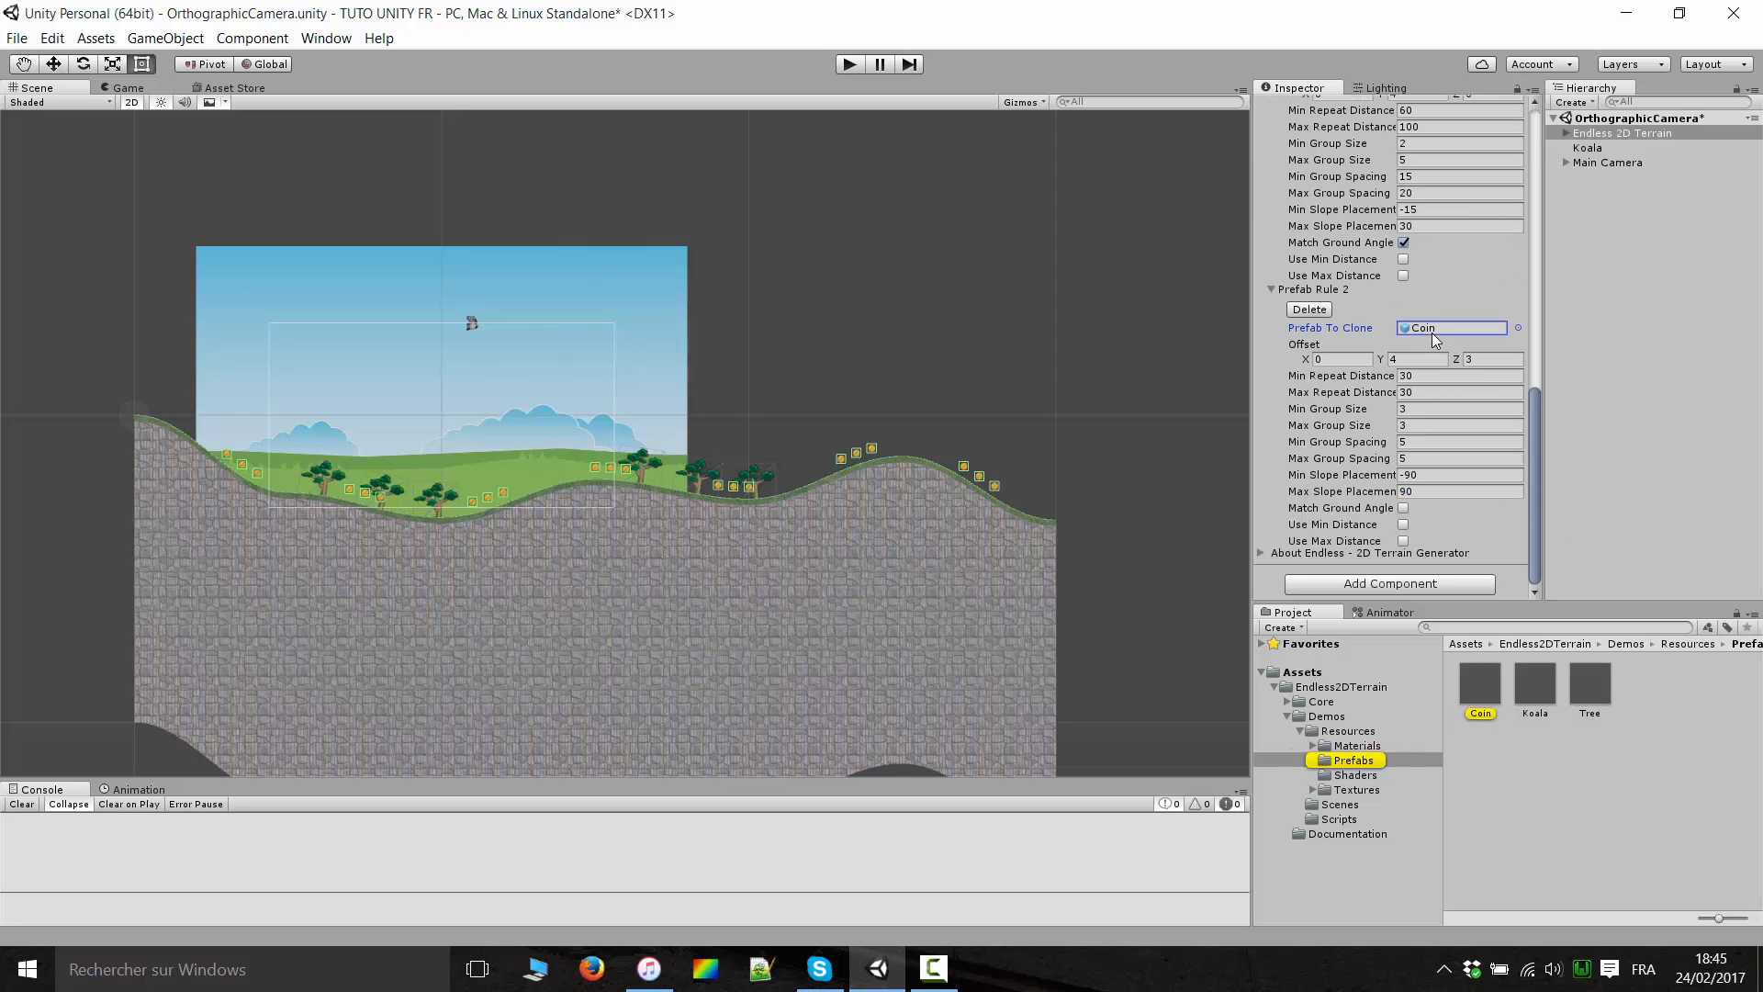
Examine how the trees and coins are distributed along the generated terrain in the Scene view.
scroll(840, 373, up, 5)
scroll(726, 542, up, 2)
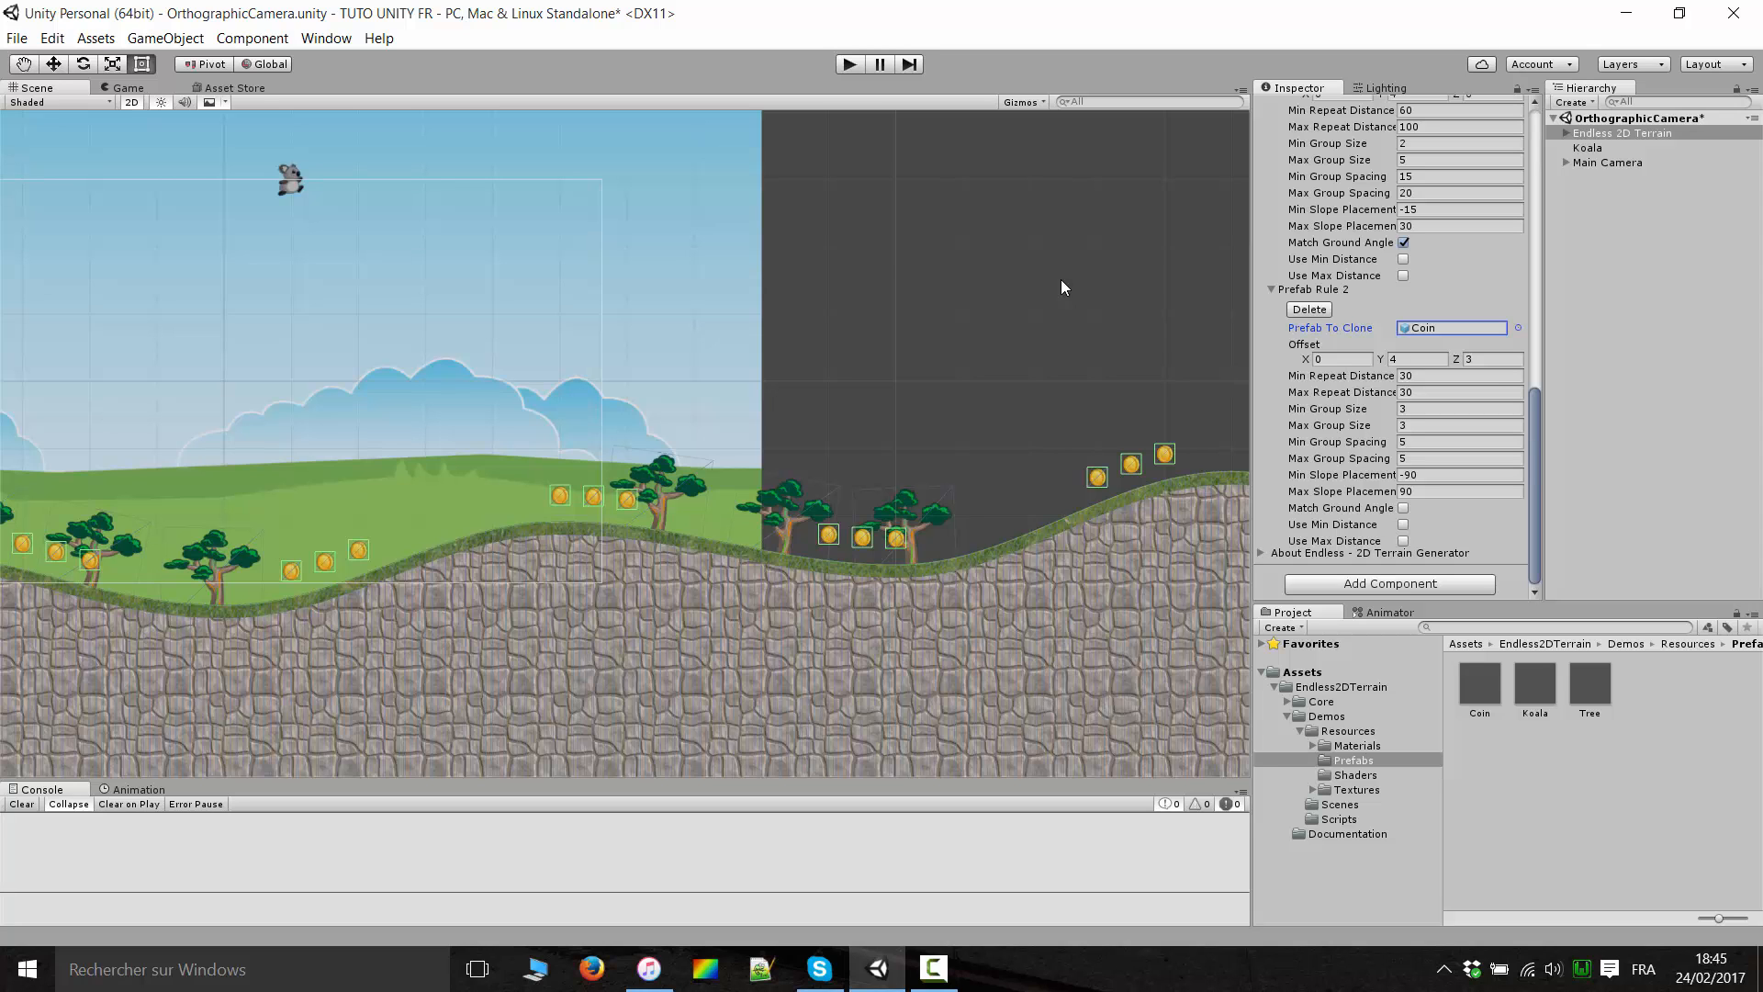
middle_drag(687, 395, 929, 282)
scroll(812, 307, down, 5)
scroll(852, 299, down, 5)
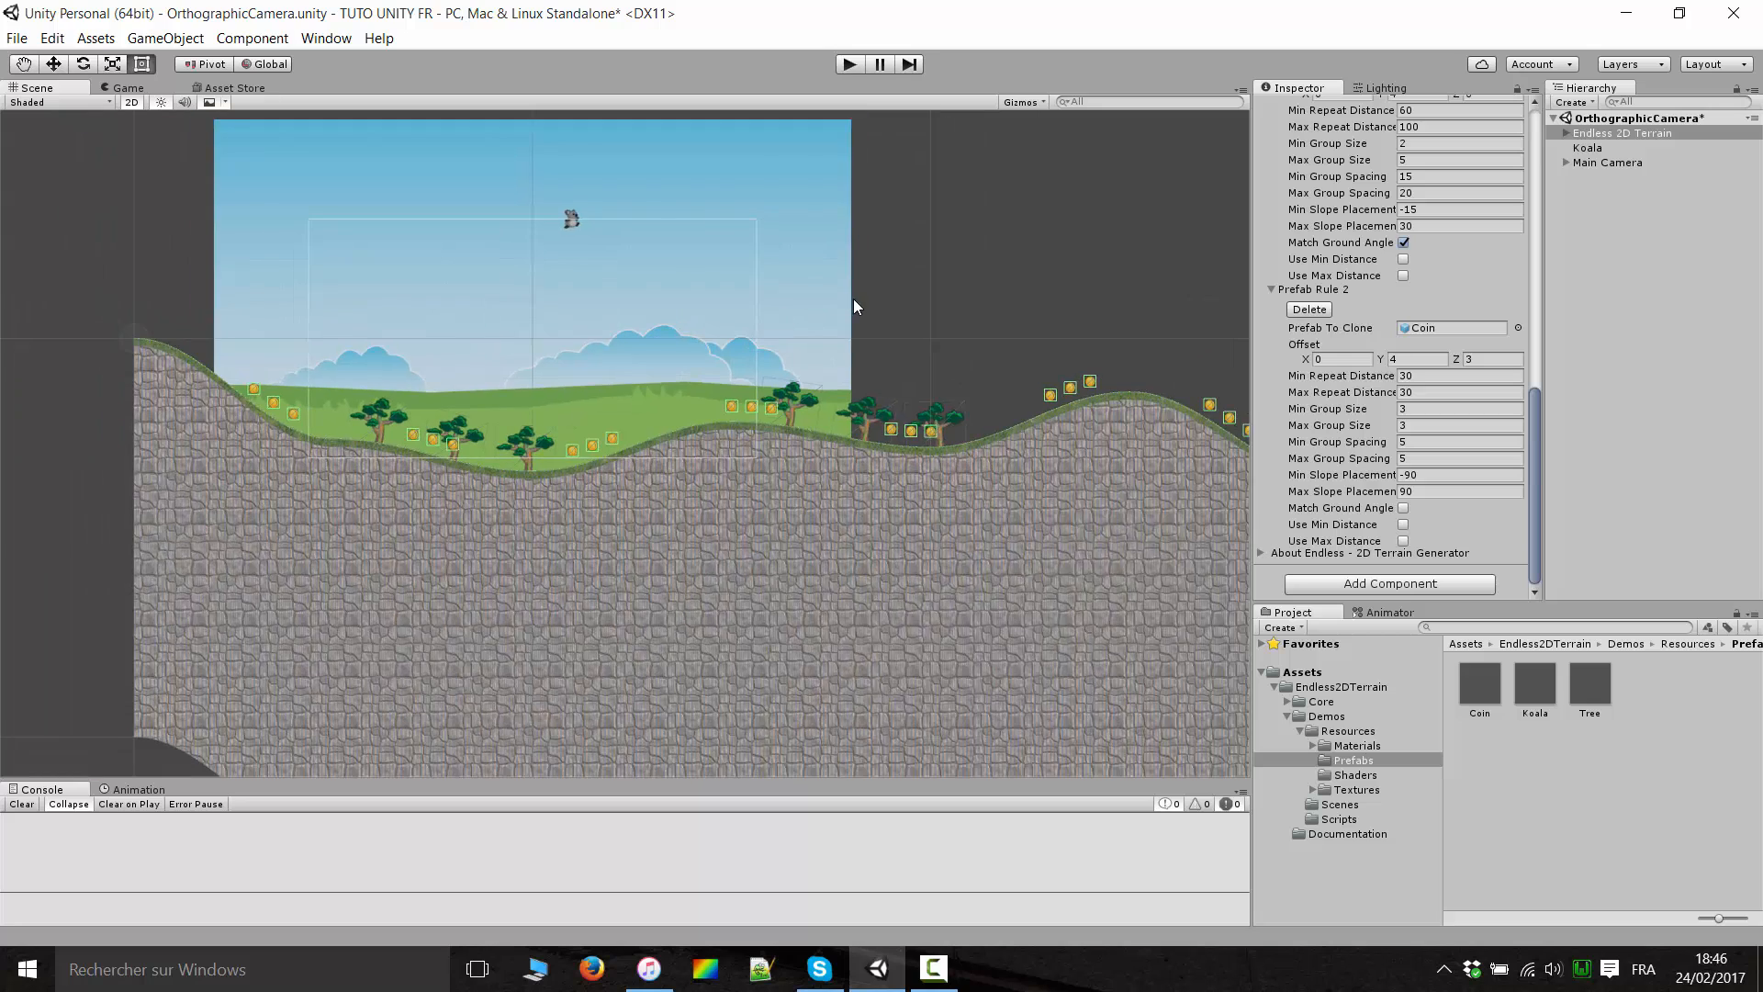
middle_drag(894, 339, 878, 418)
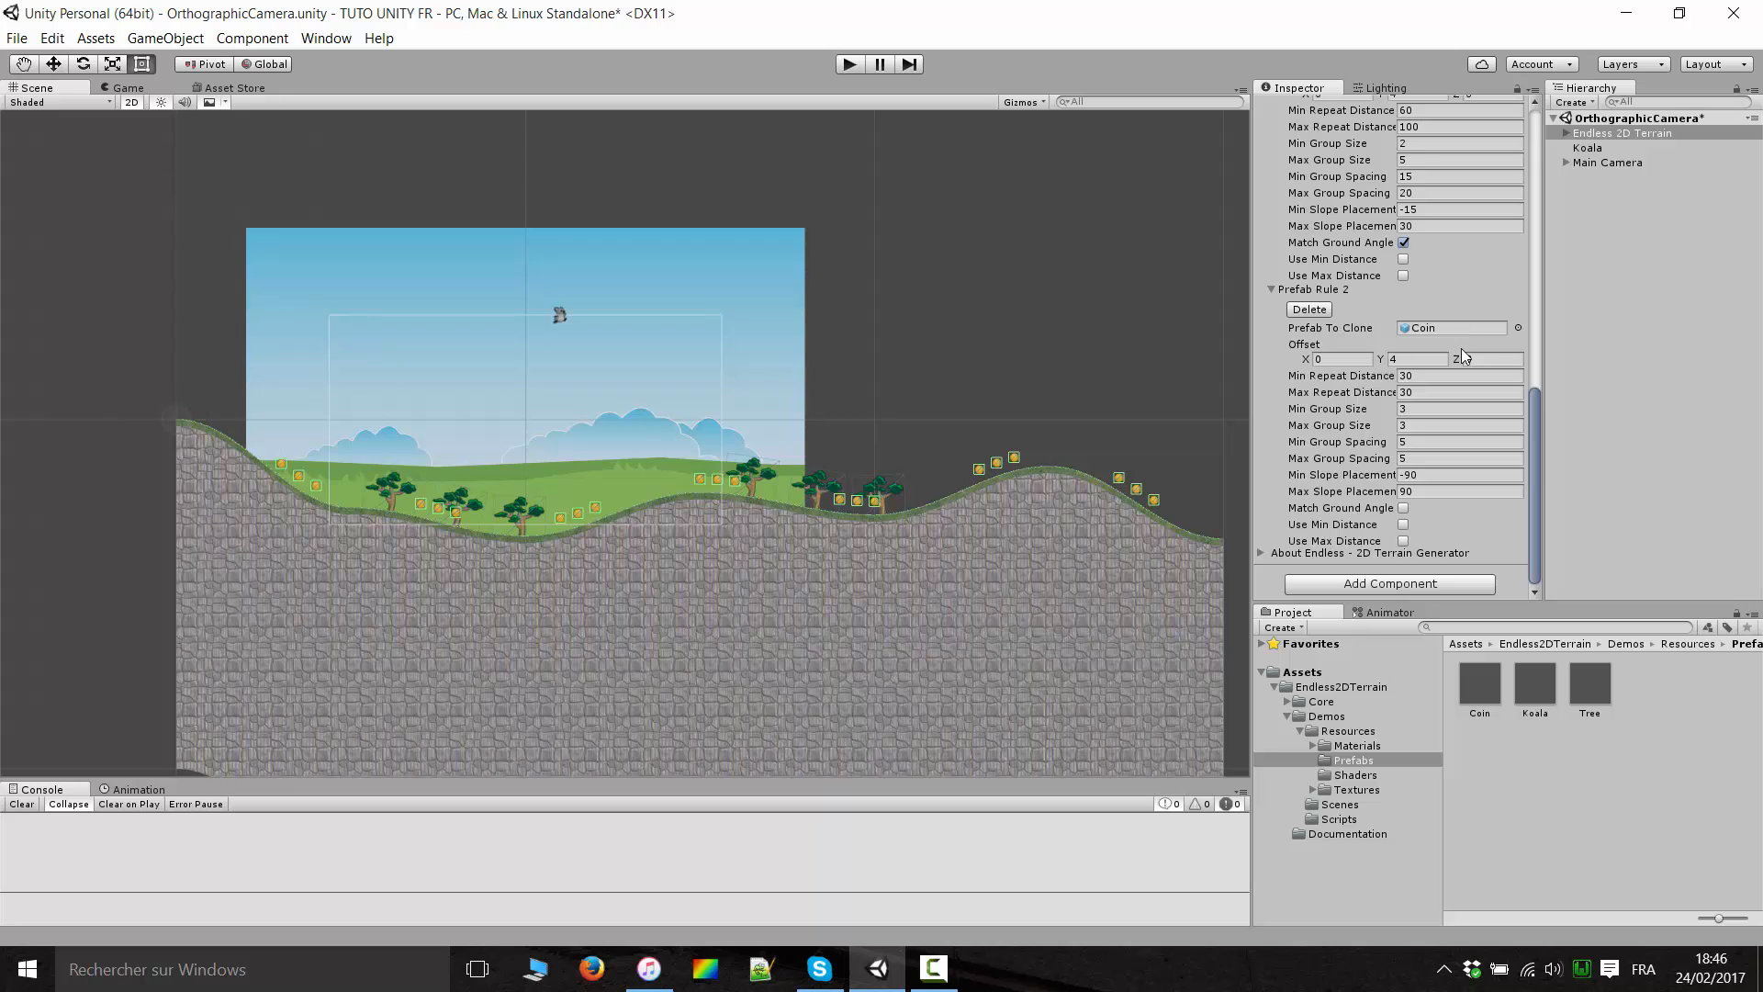
Collapse Prefab Rules 1 and 2 and review the remaining Terrain Displayer settings and the terrain preview.
scroll(1462, 349, up, 3)
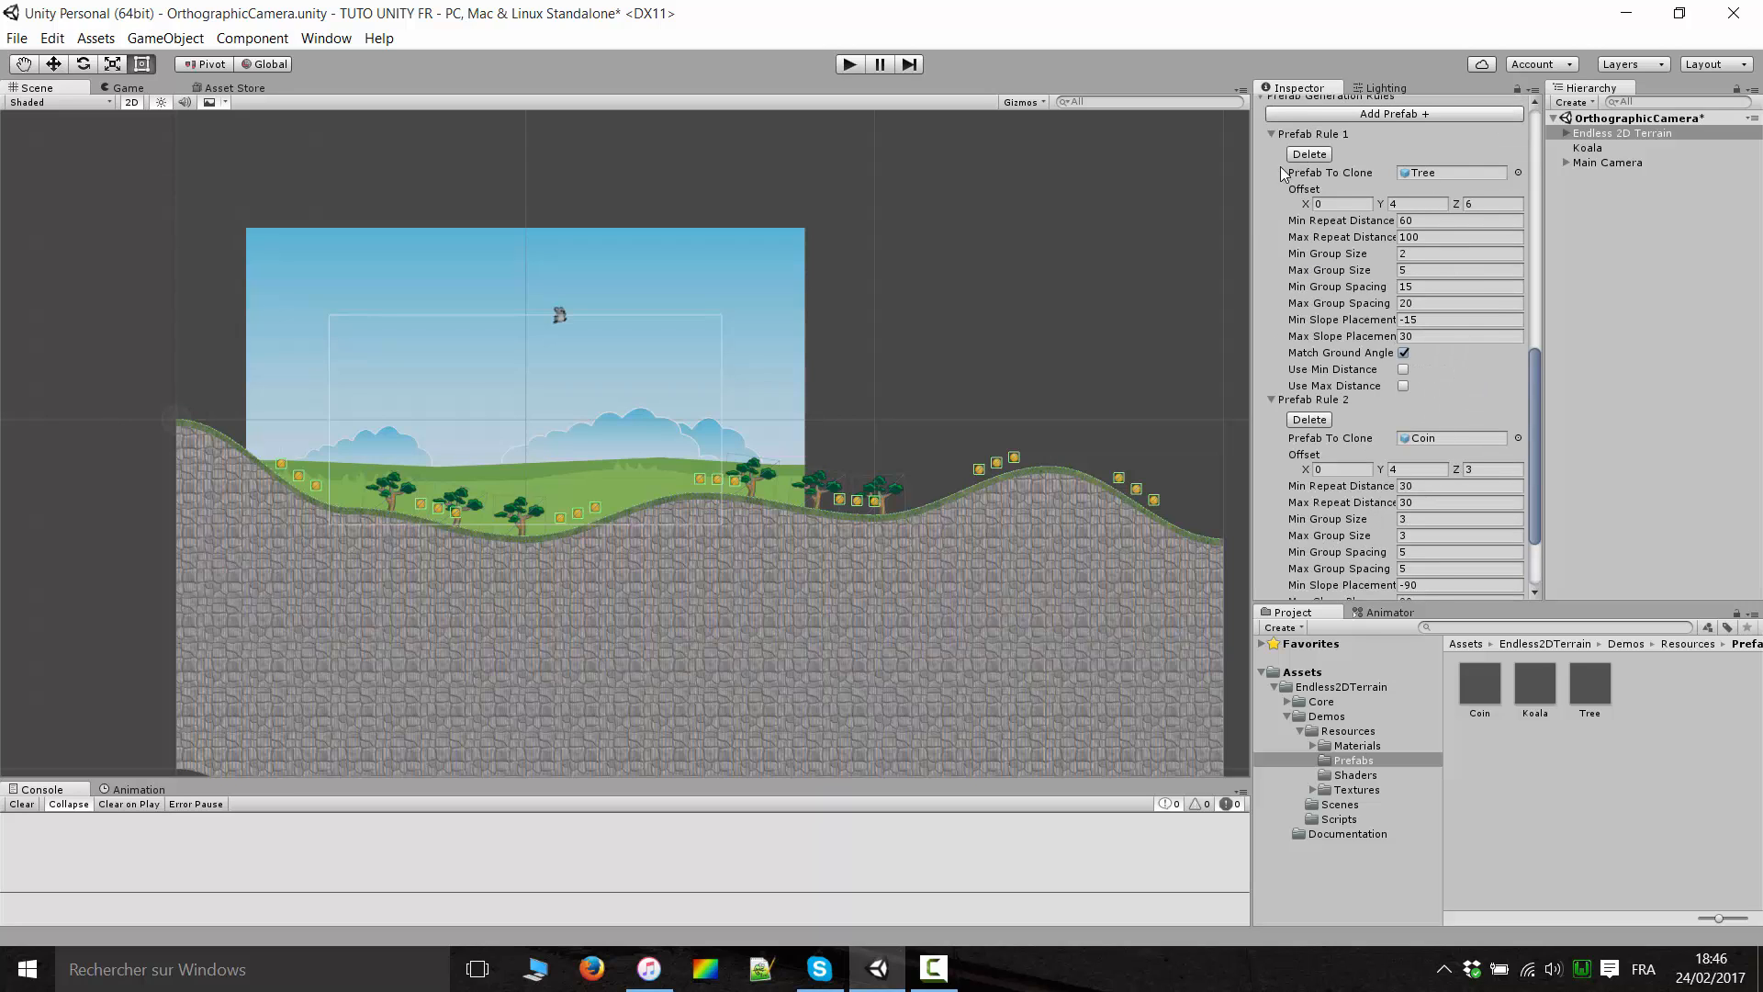
click(1275, 134)
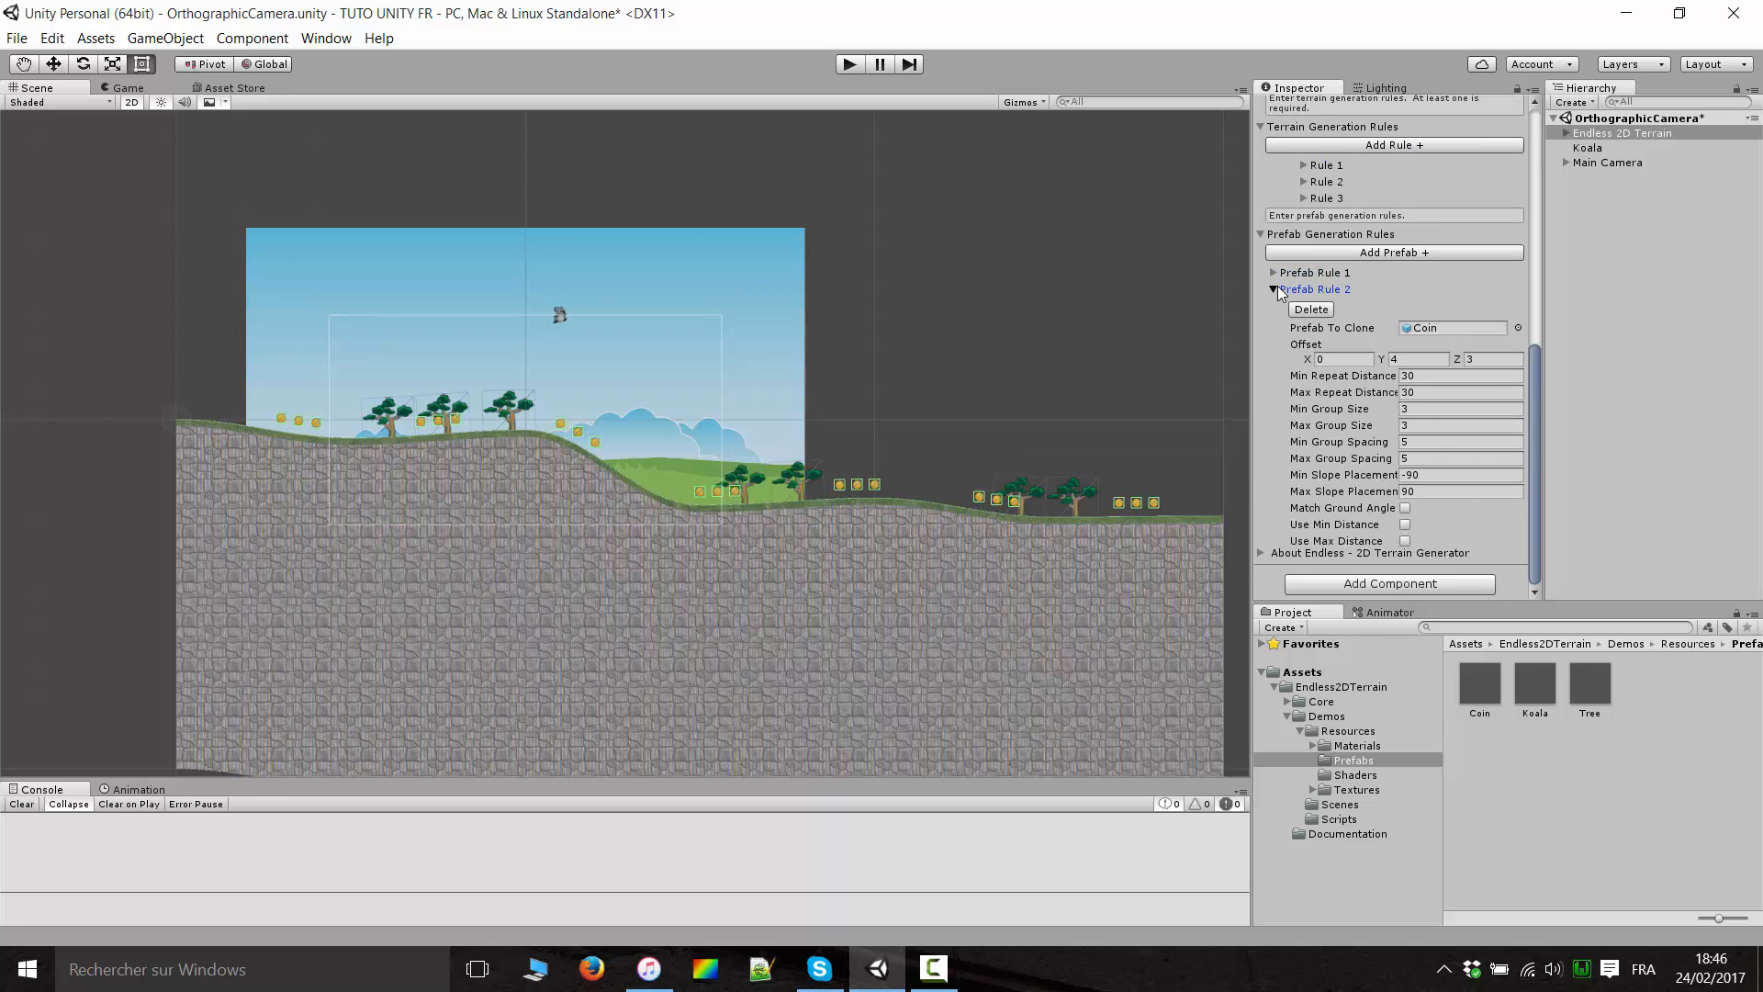
scroll(1342, 278, up, 12)
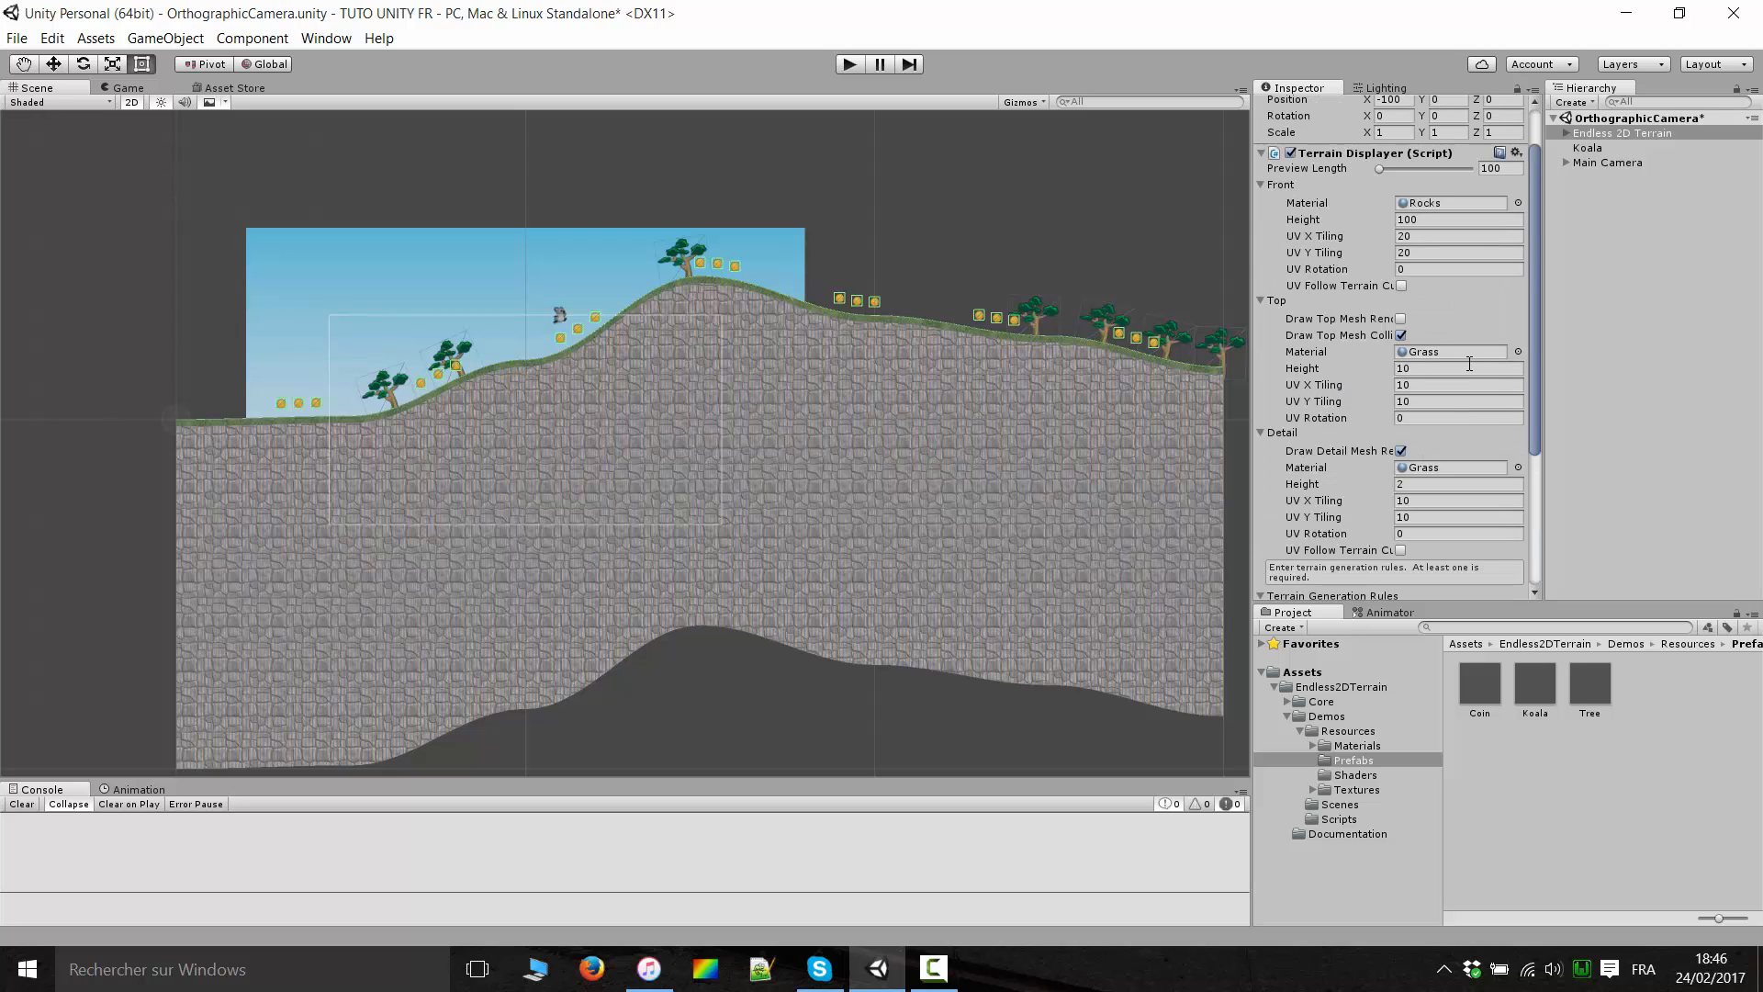
scroll(1495, 488, down, 3)
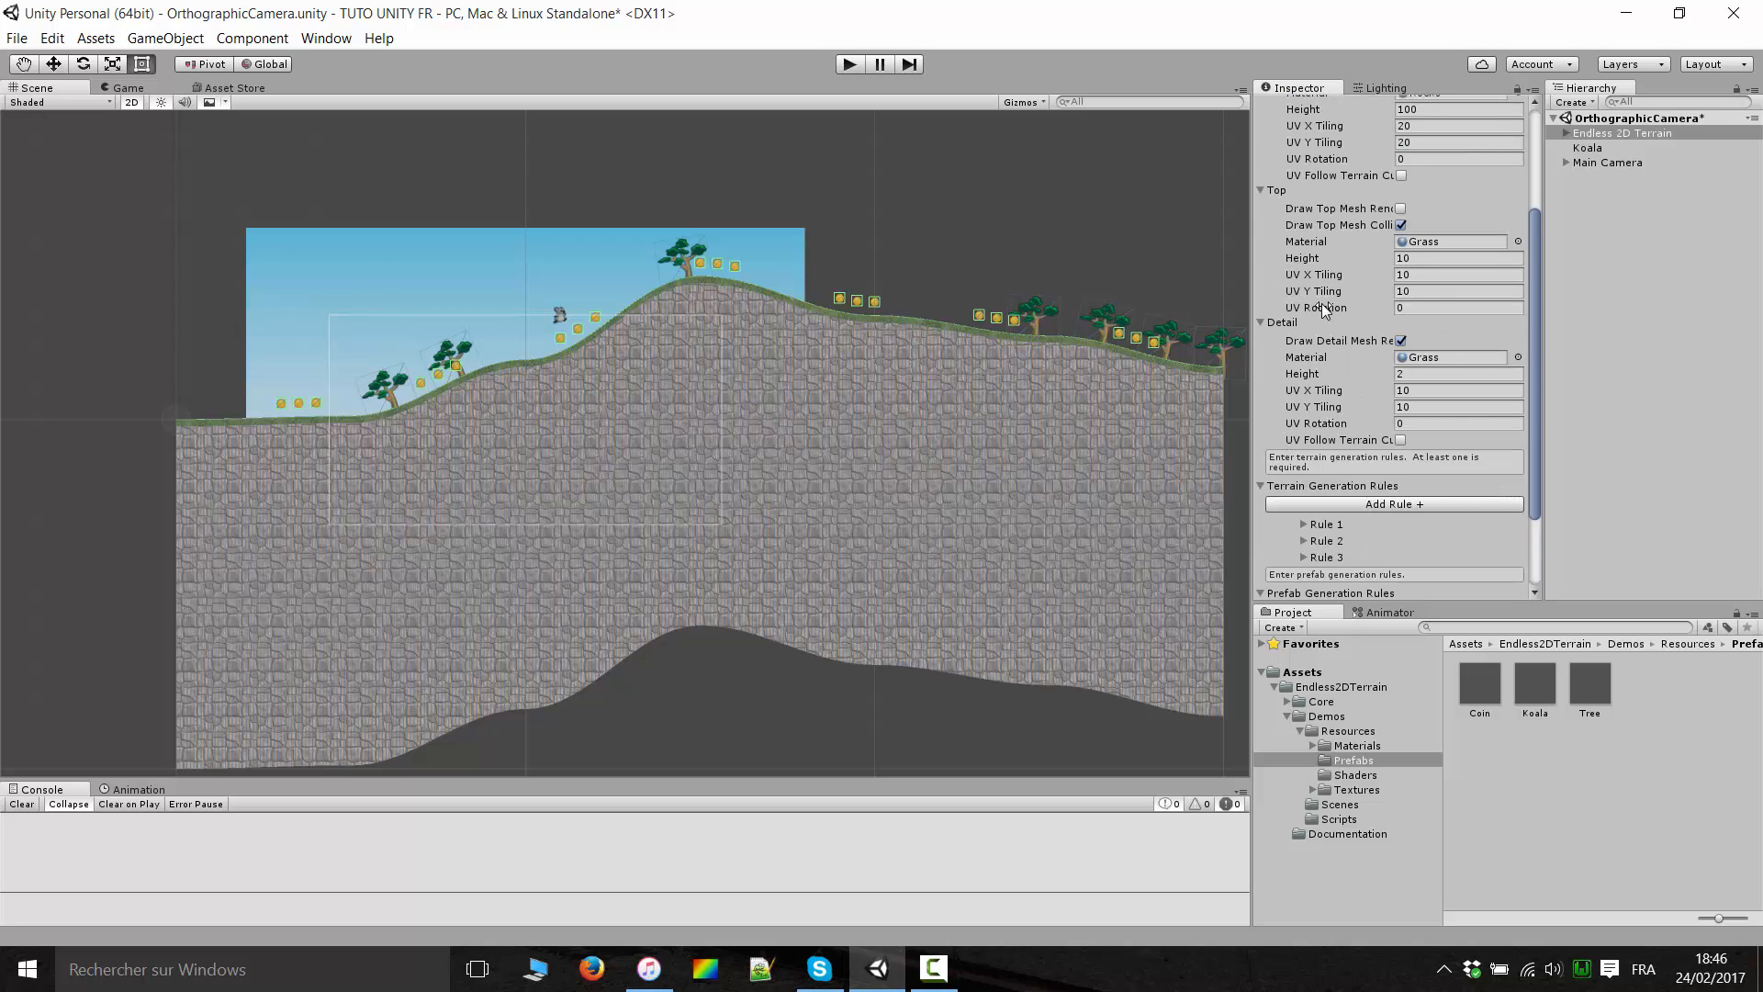
scroll(1433, 514, down, 3)
scroll(587, 491, down, 5)
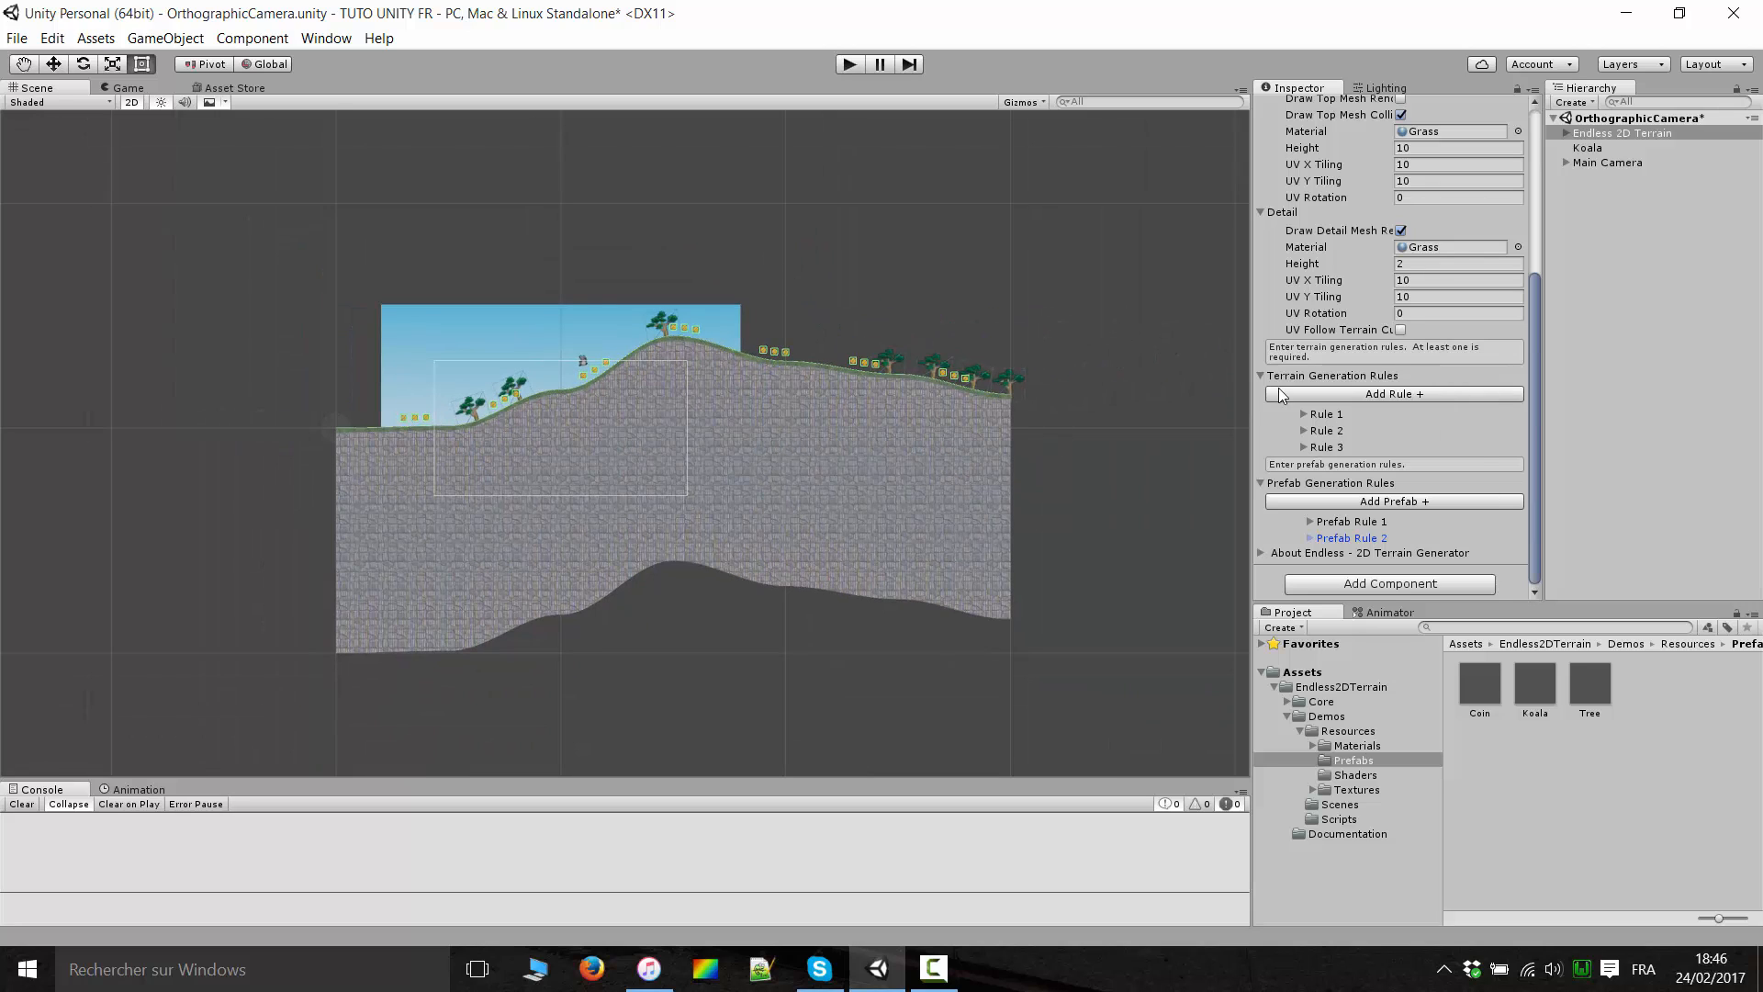
scroll(1004, 481, up, 4)
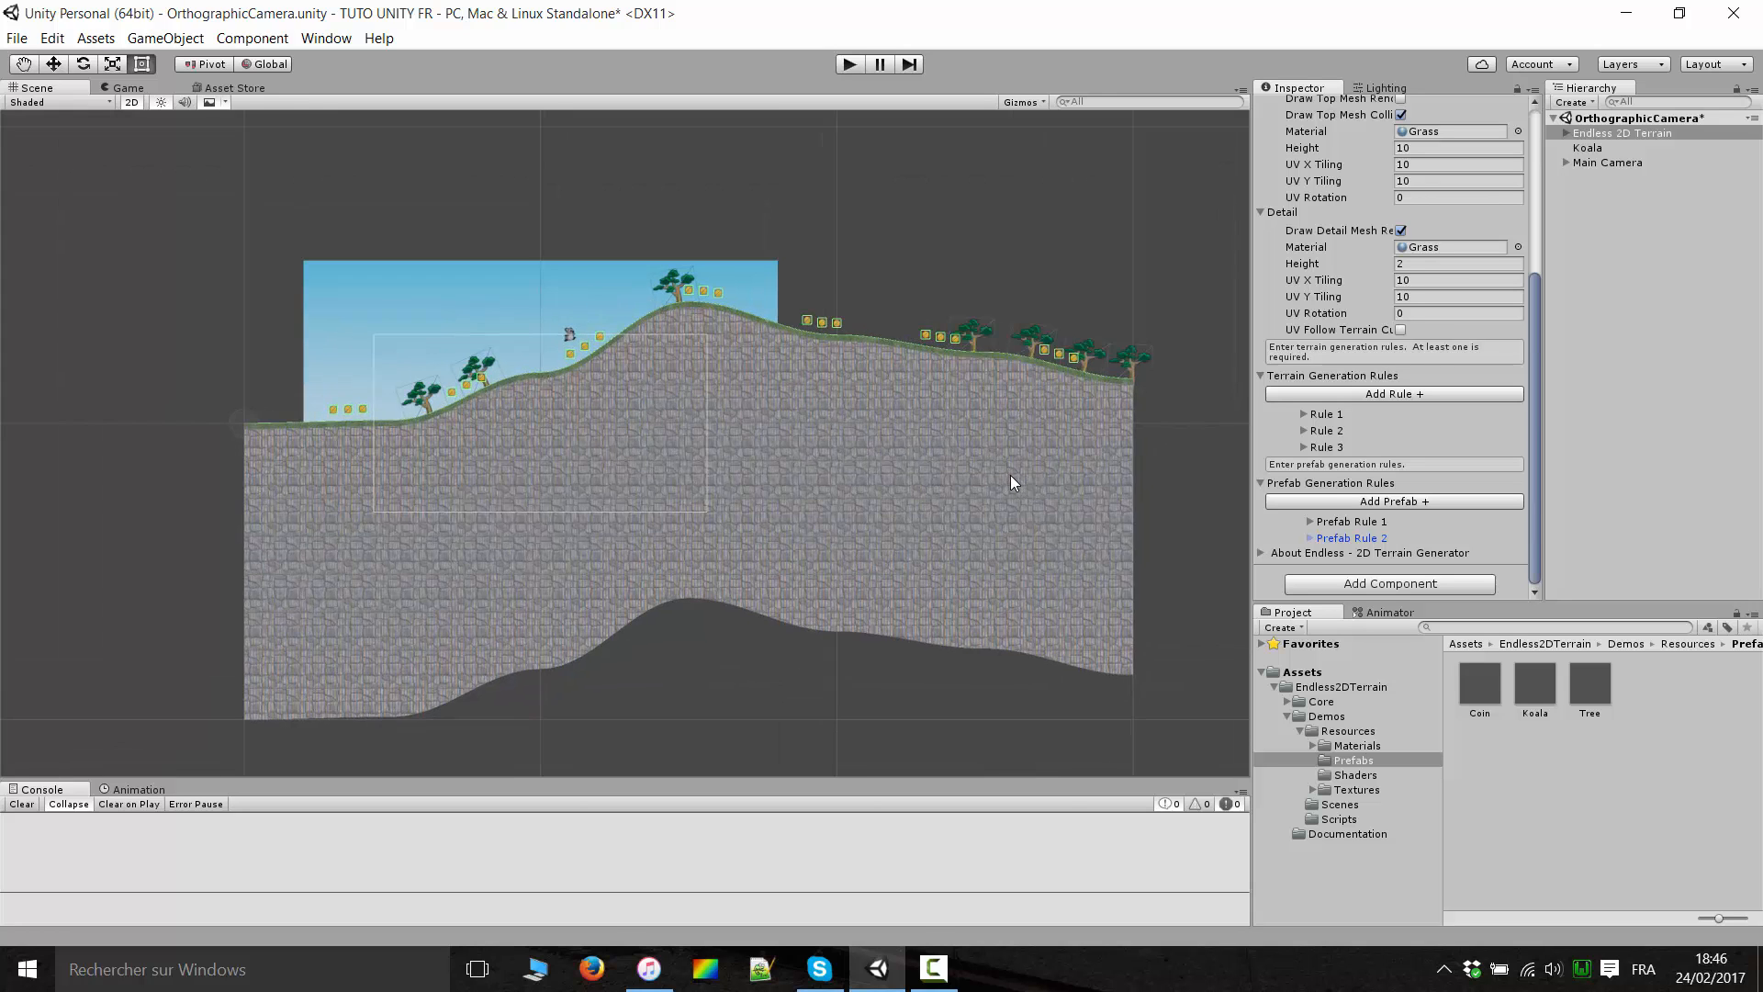
scroll(988, 512, up, 2)
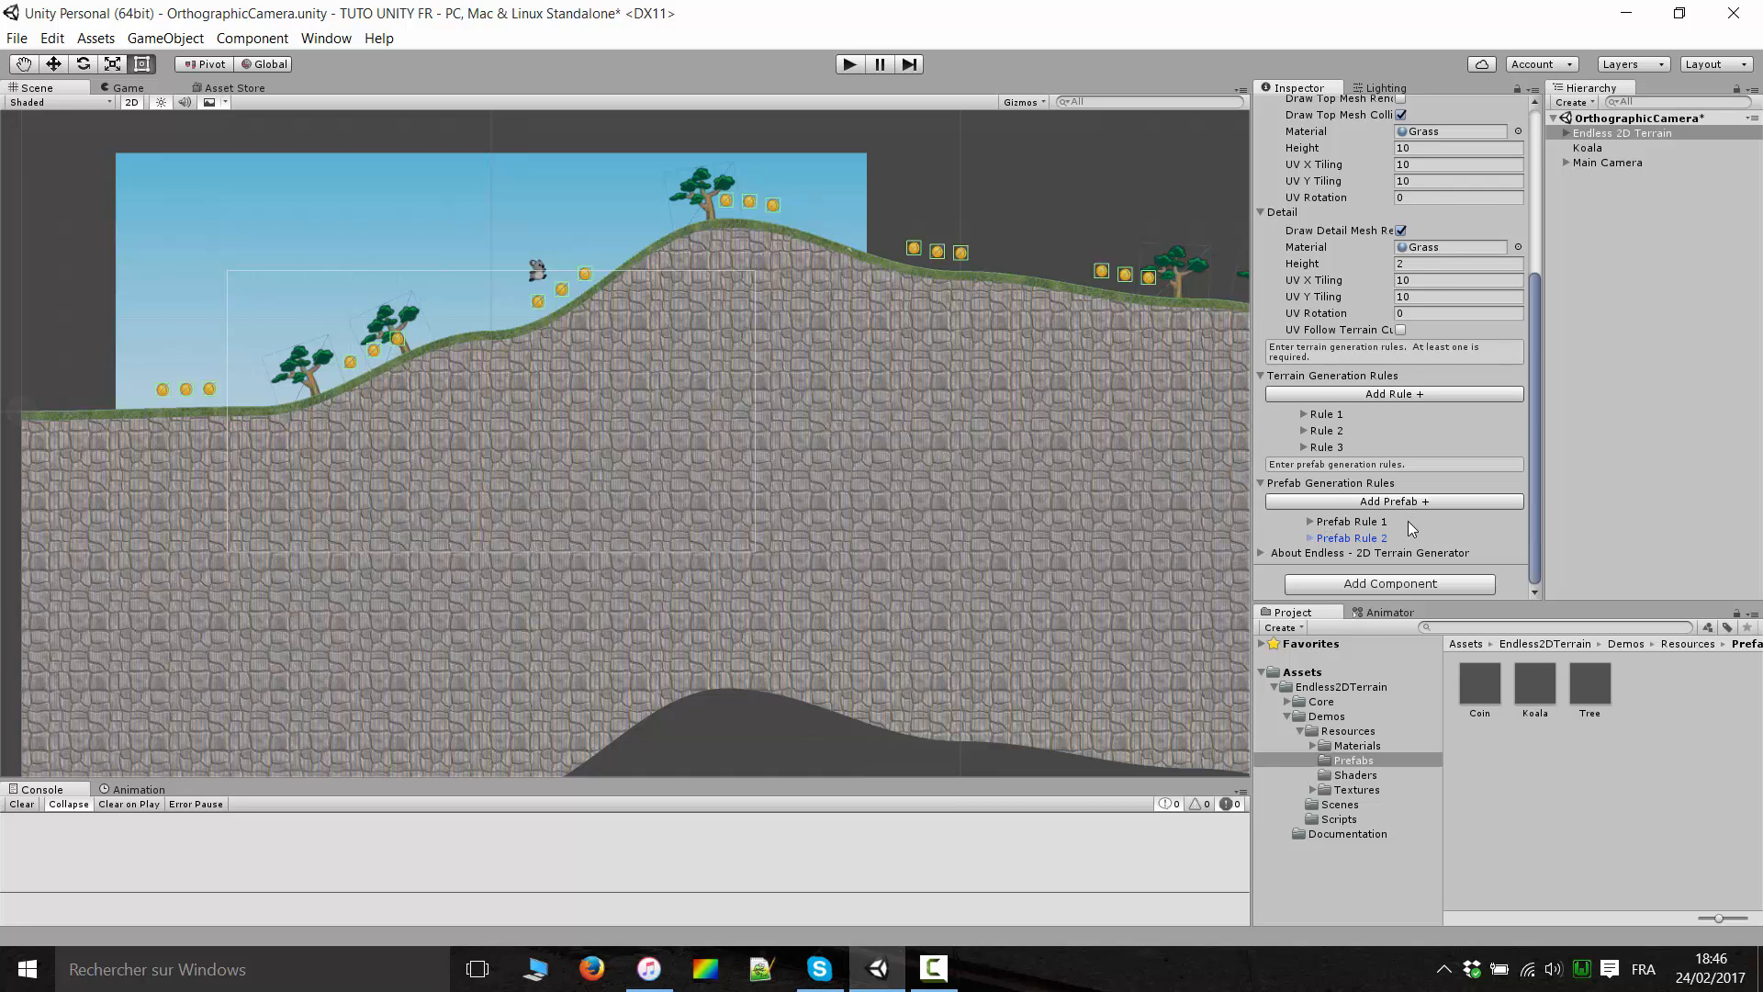
Expand Prefab Rule 2 to review its Coin settings, and open the About Endless - 2D Terrain Generator section.
click(1310, 540)
scroll(1402, 501, down, 3)
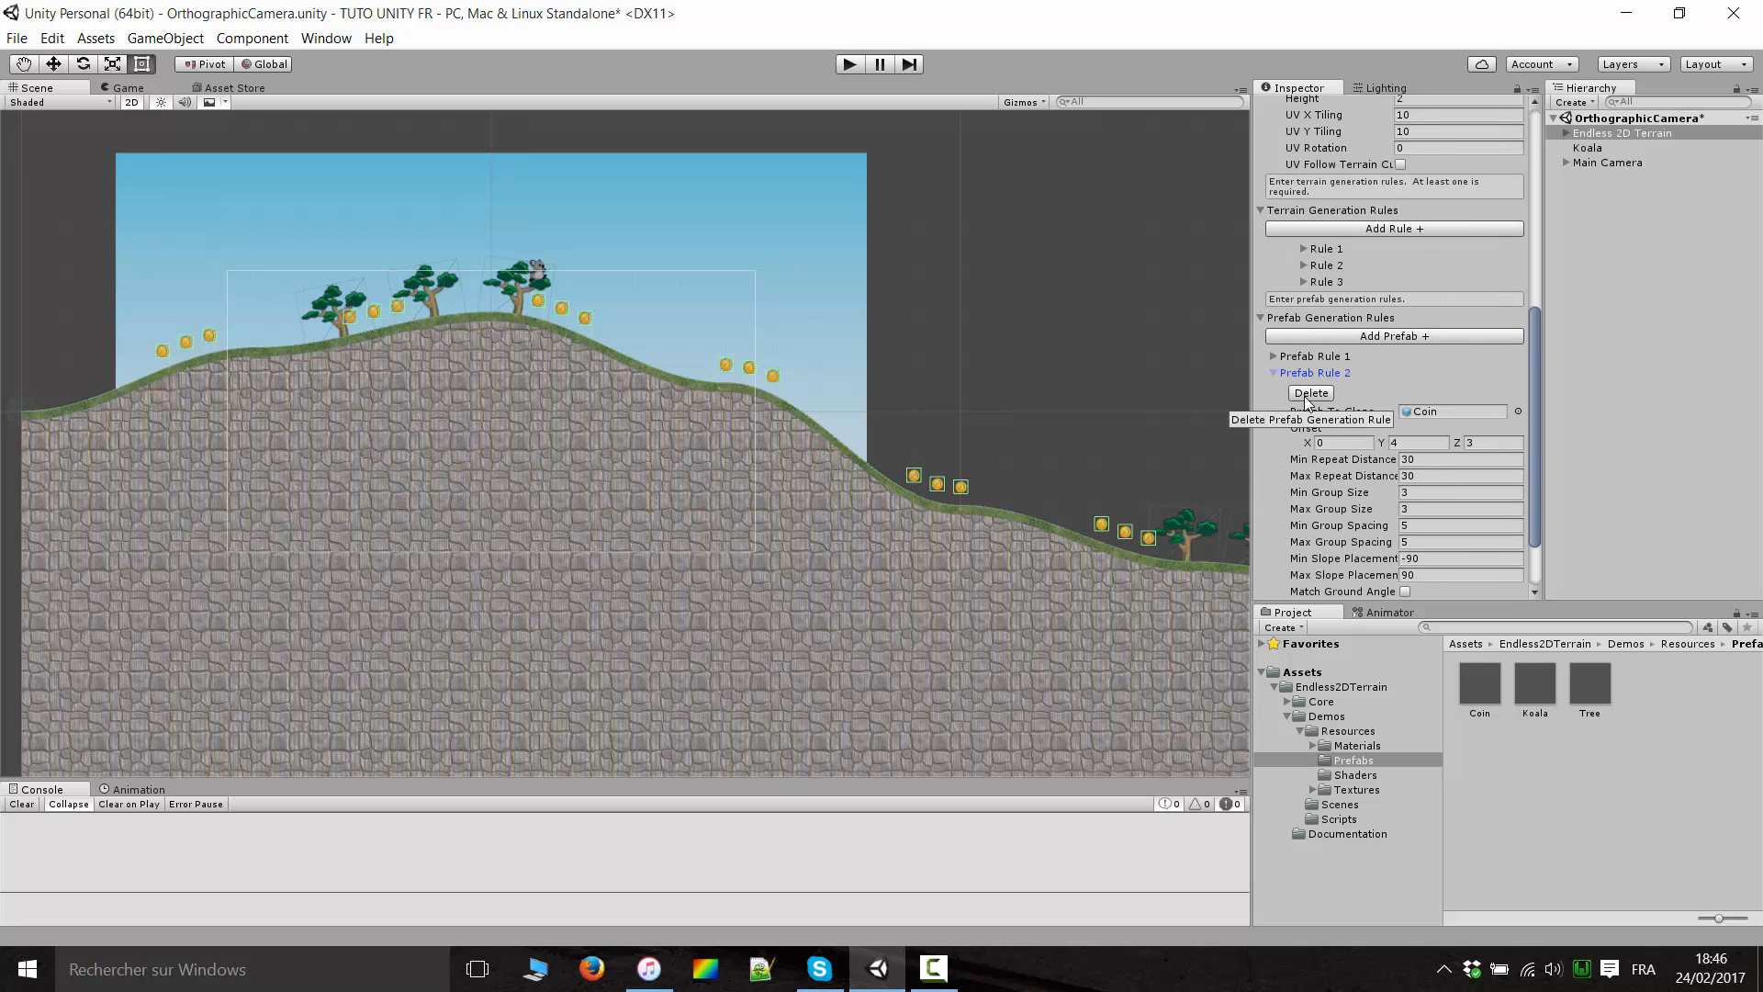
scroll(1308, 402, down, 3)
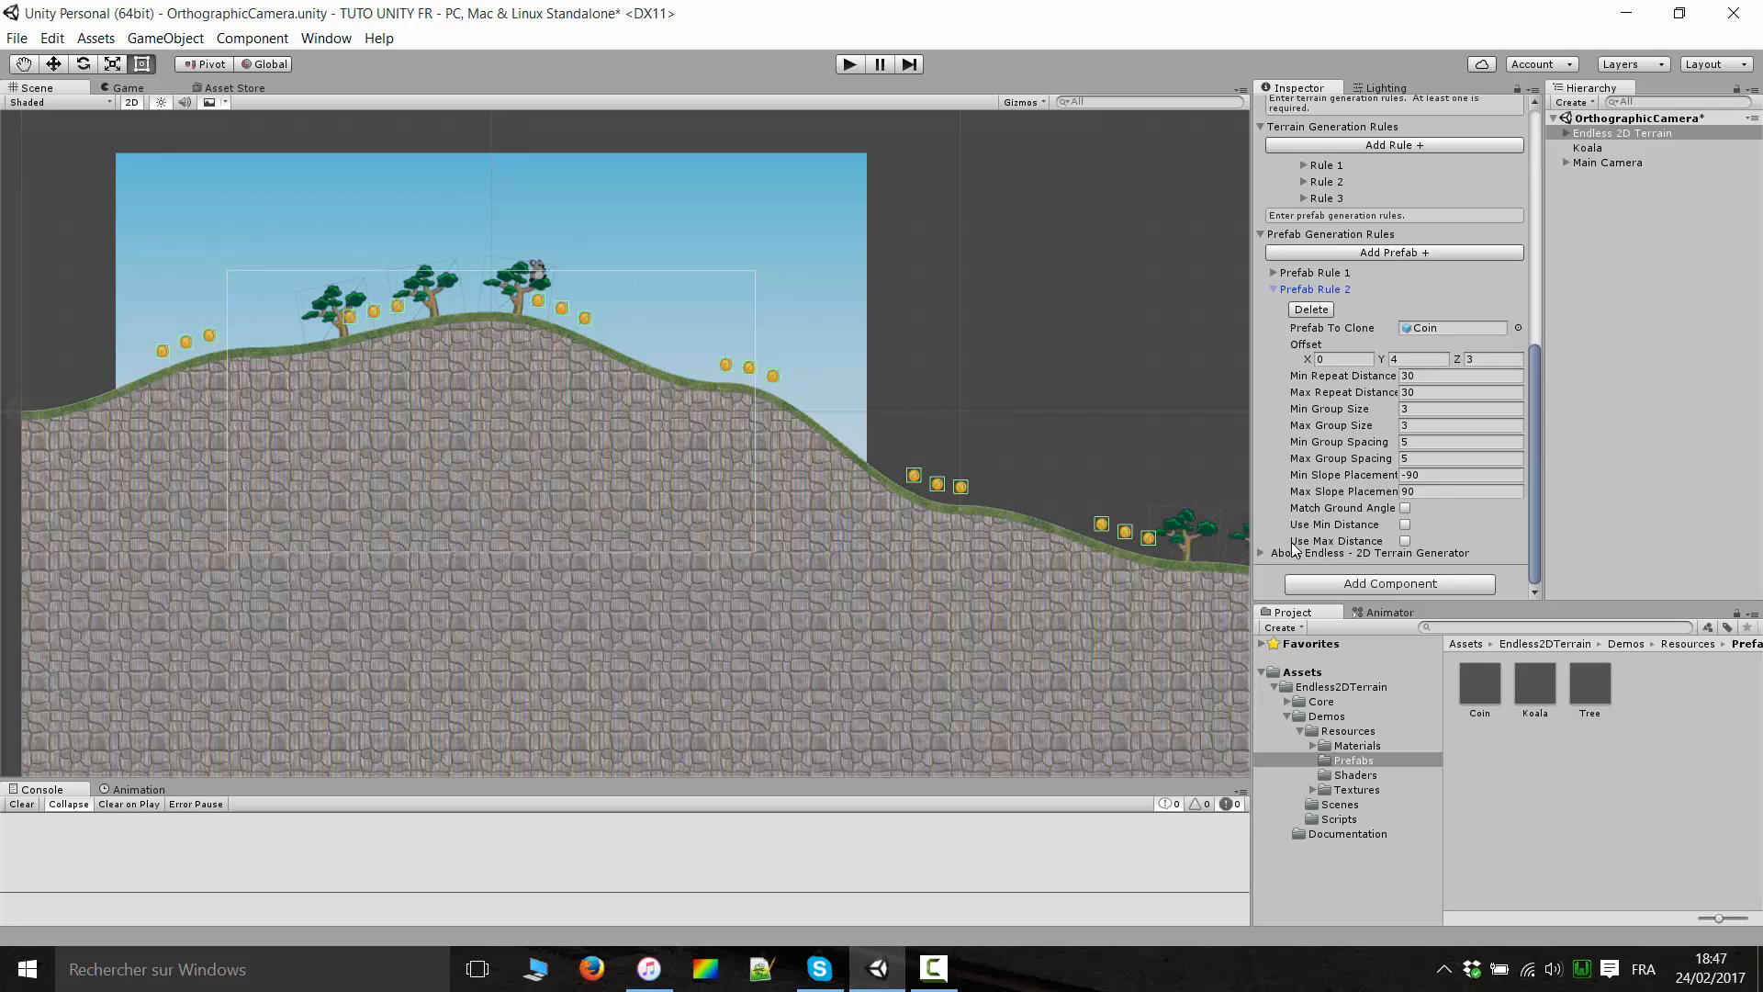
click(1264, 552)
scroll(1325, 519, down, 1)
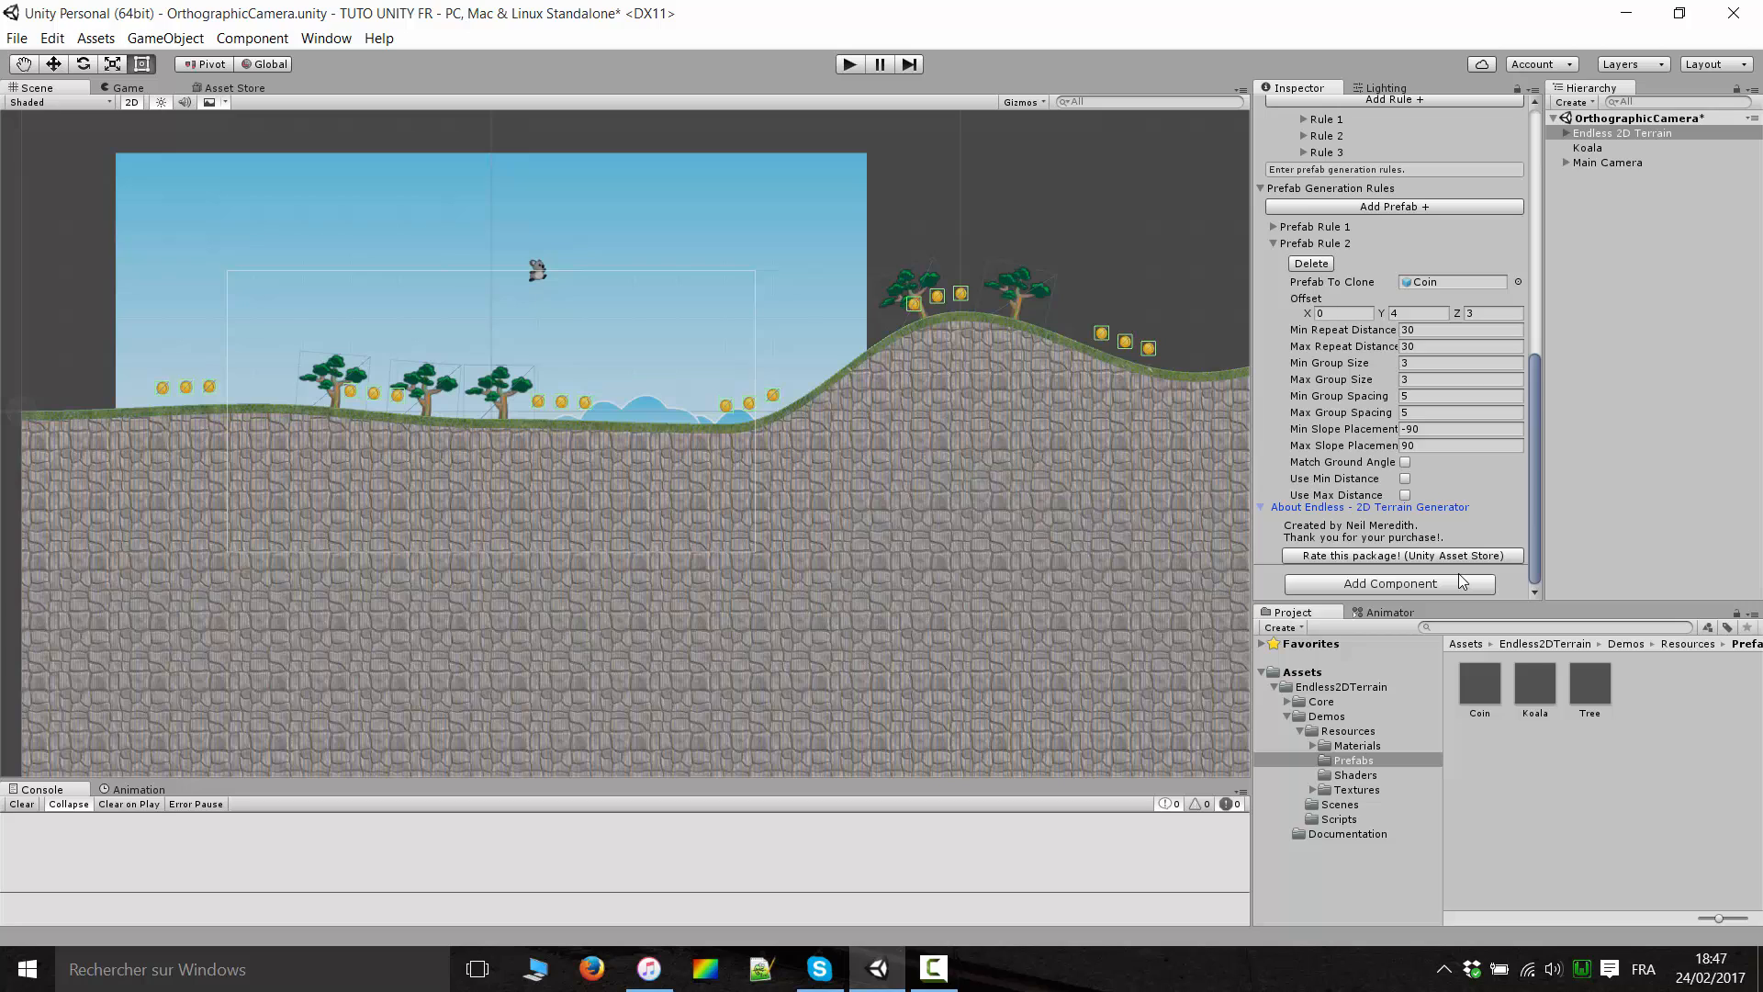
Examine the whole terrain preview and its tree and coin groups, both close up and from a distance.
scroll(968, 478, down, 5)
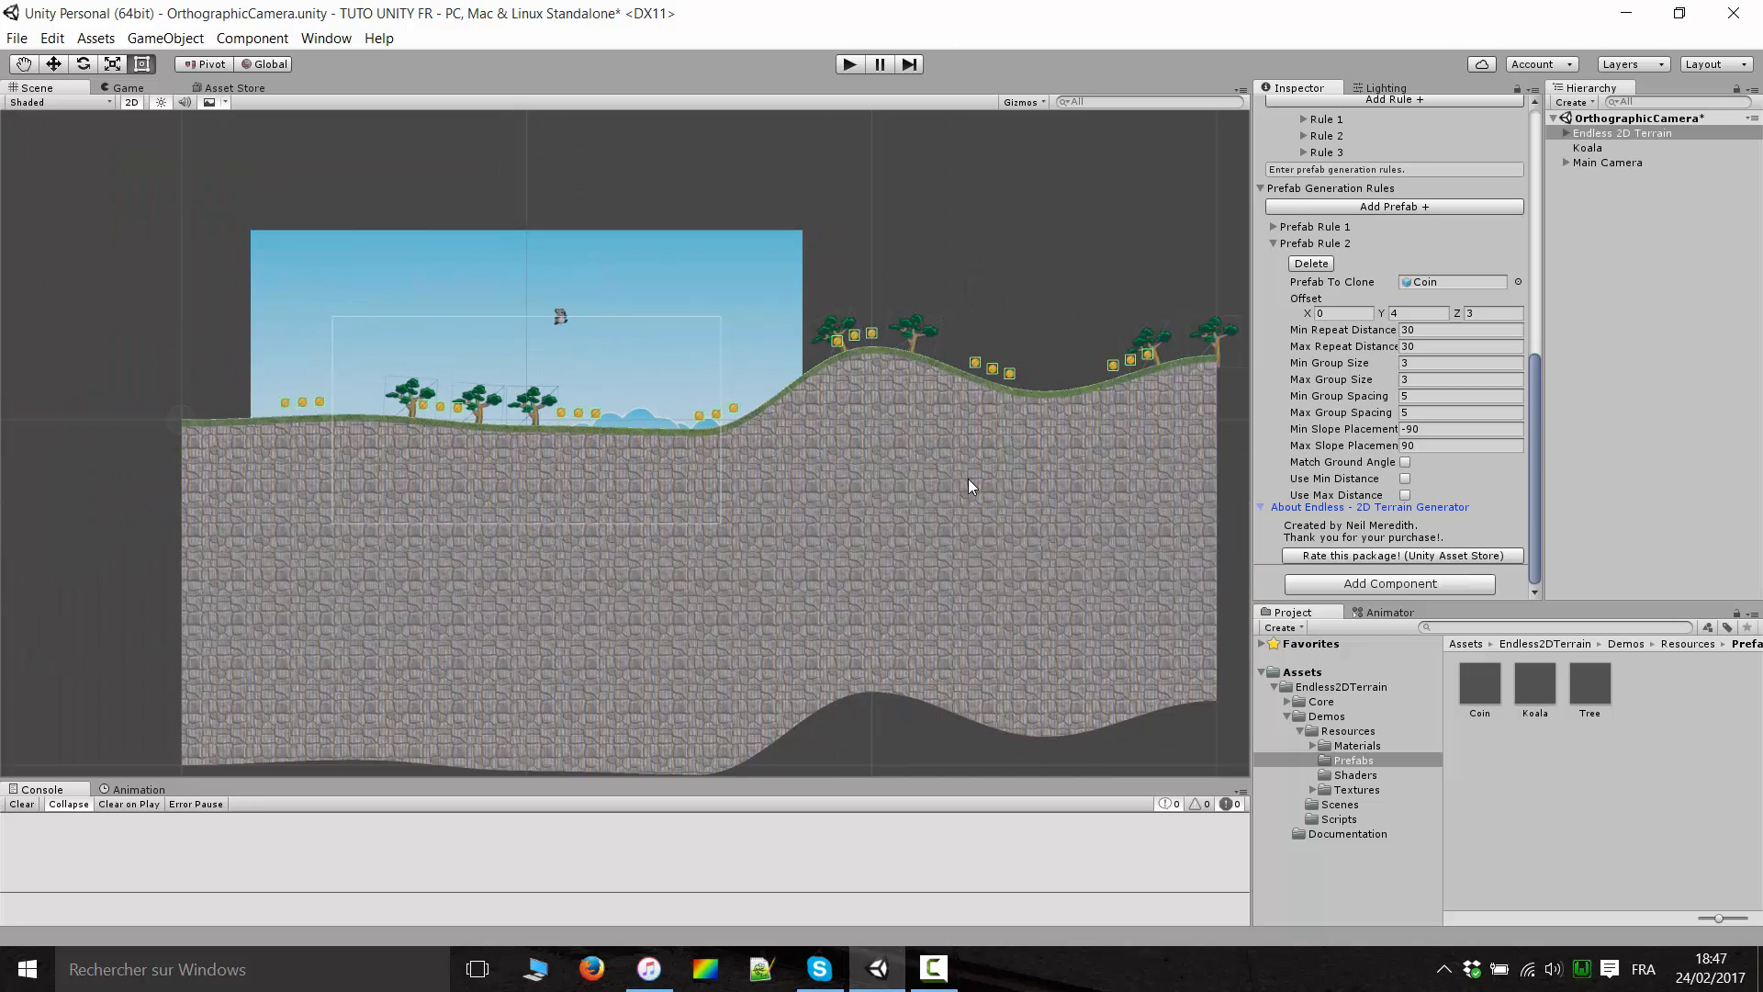
scroll(1052, 527, up, 8)
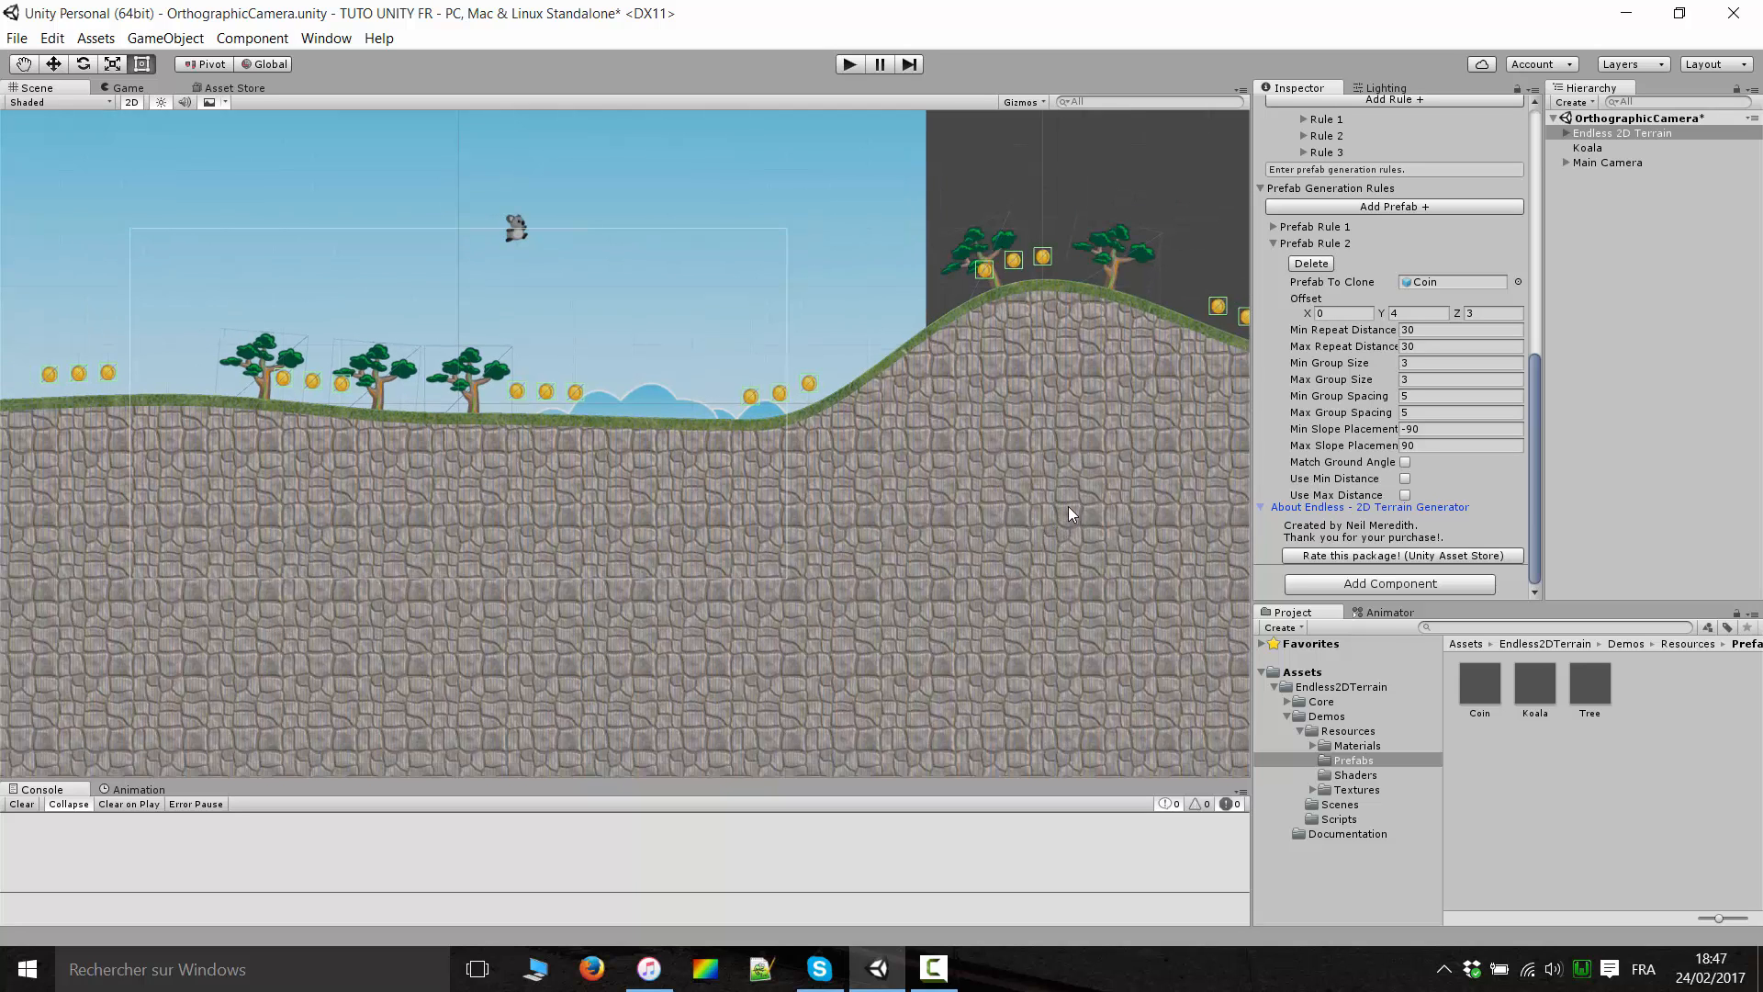
scroll(1066, 505, down, 3)
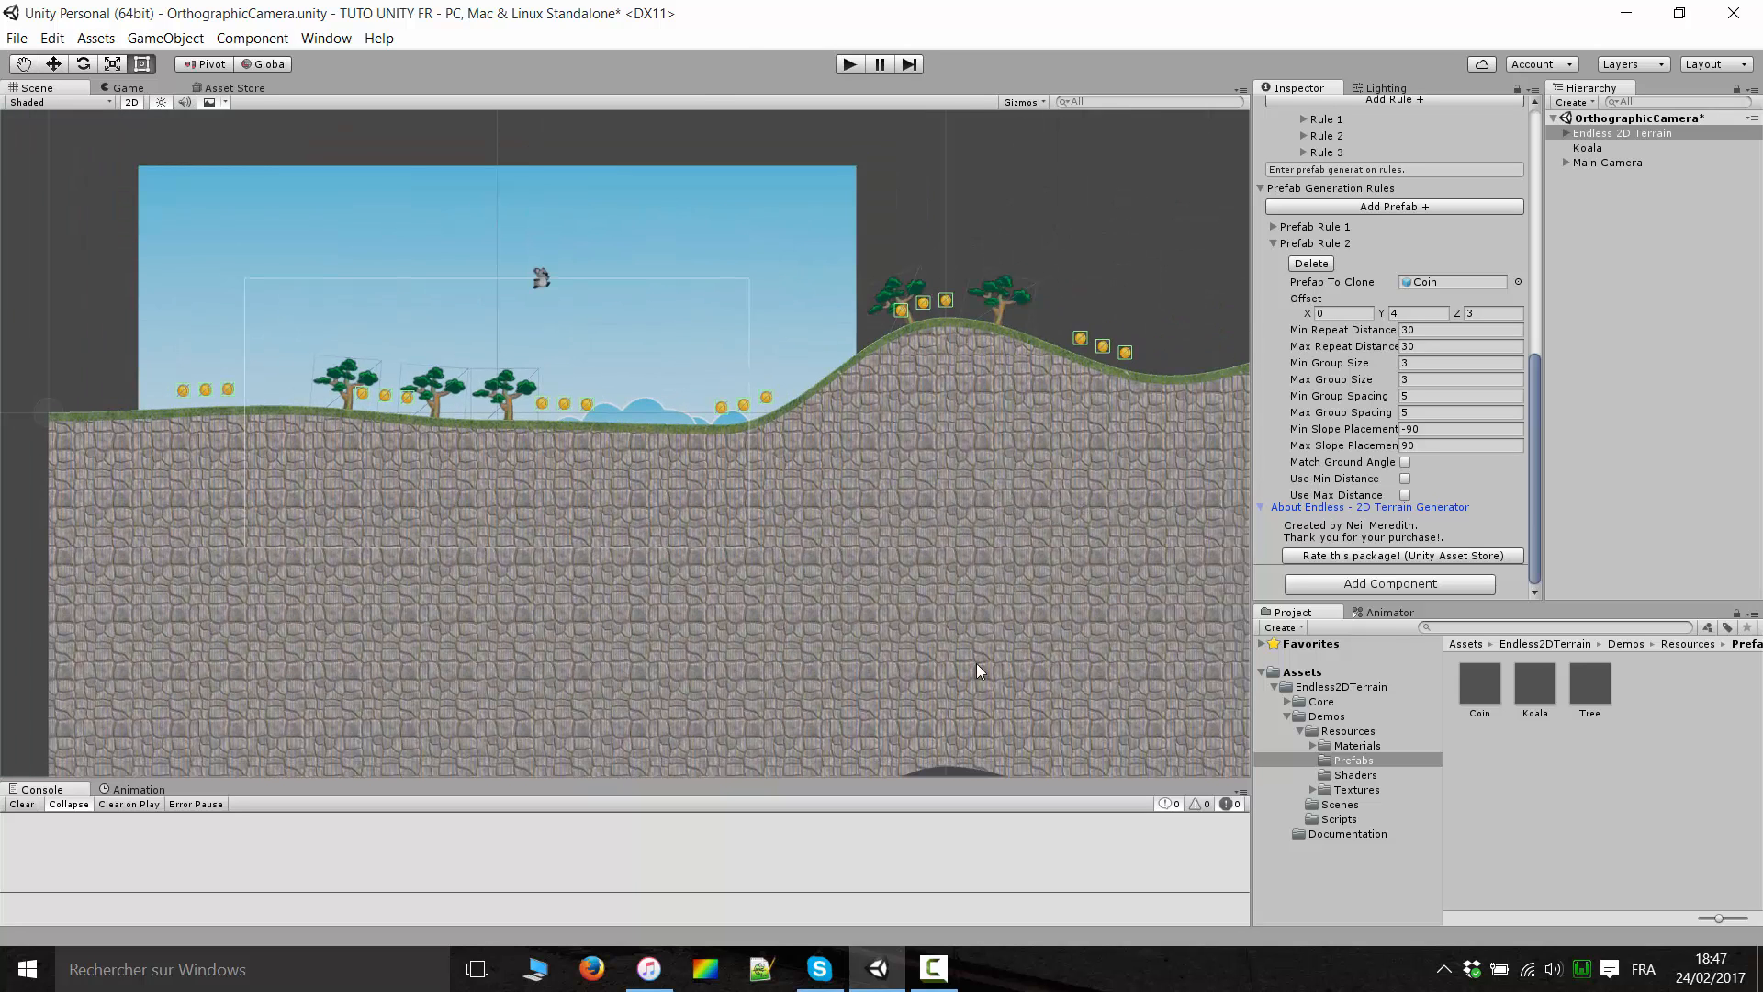
scroll(977, 662, down, 4)
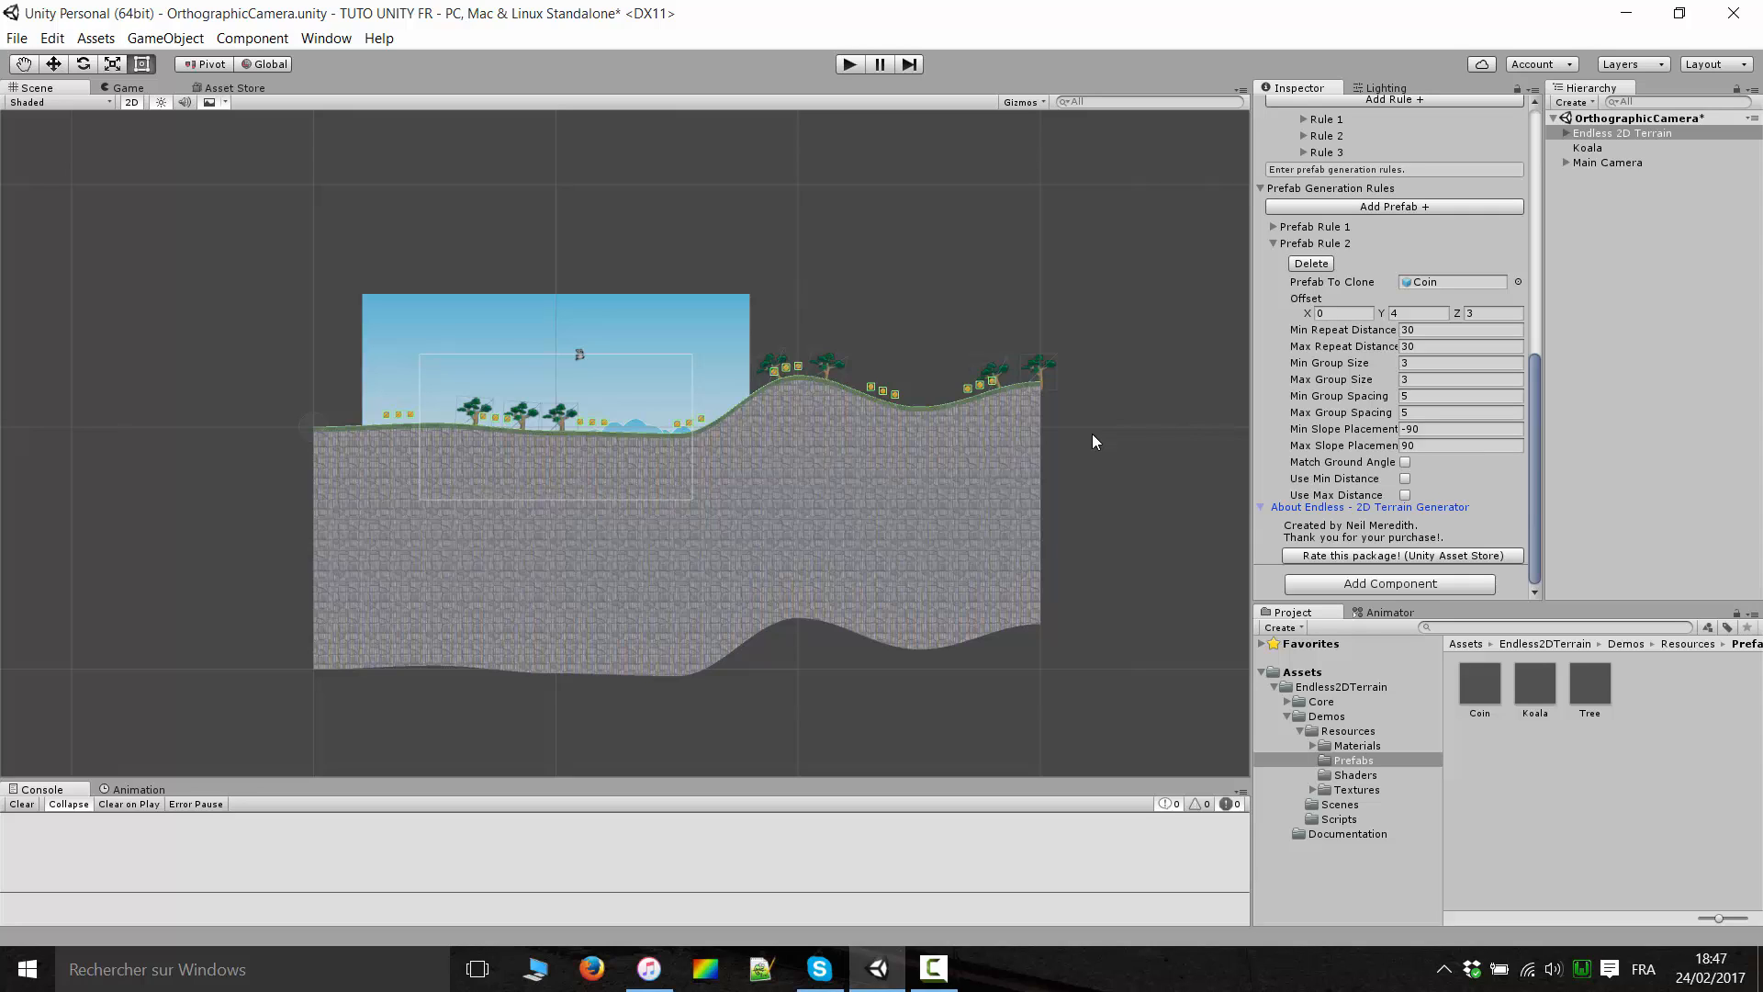
scroll(1066, 413, up, 5)
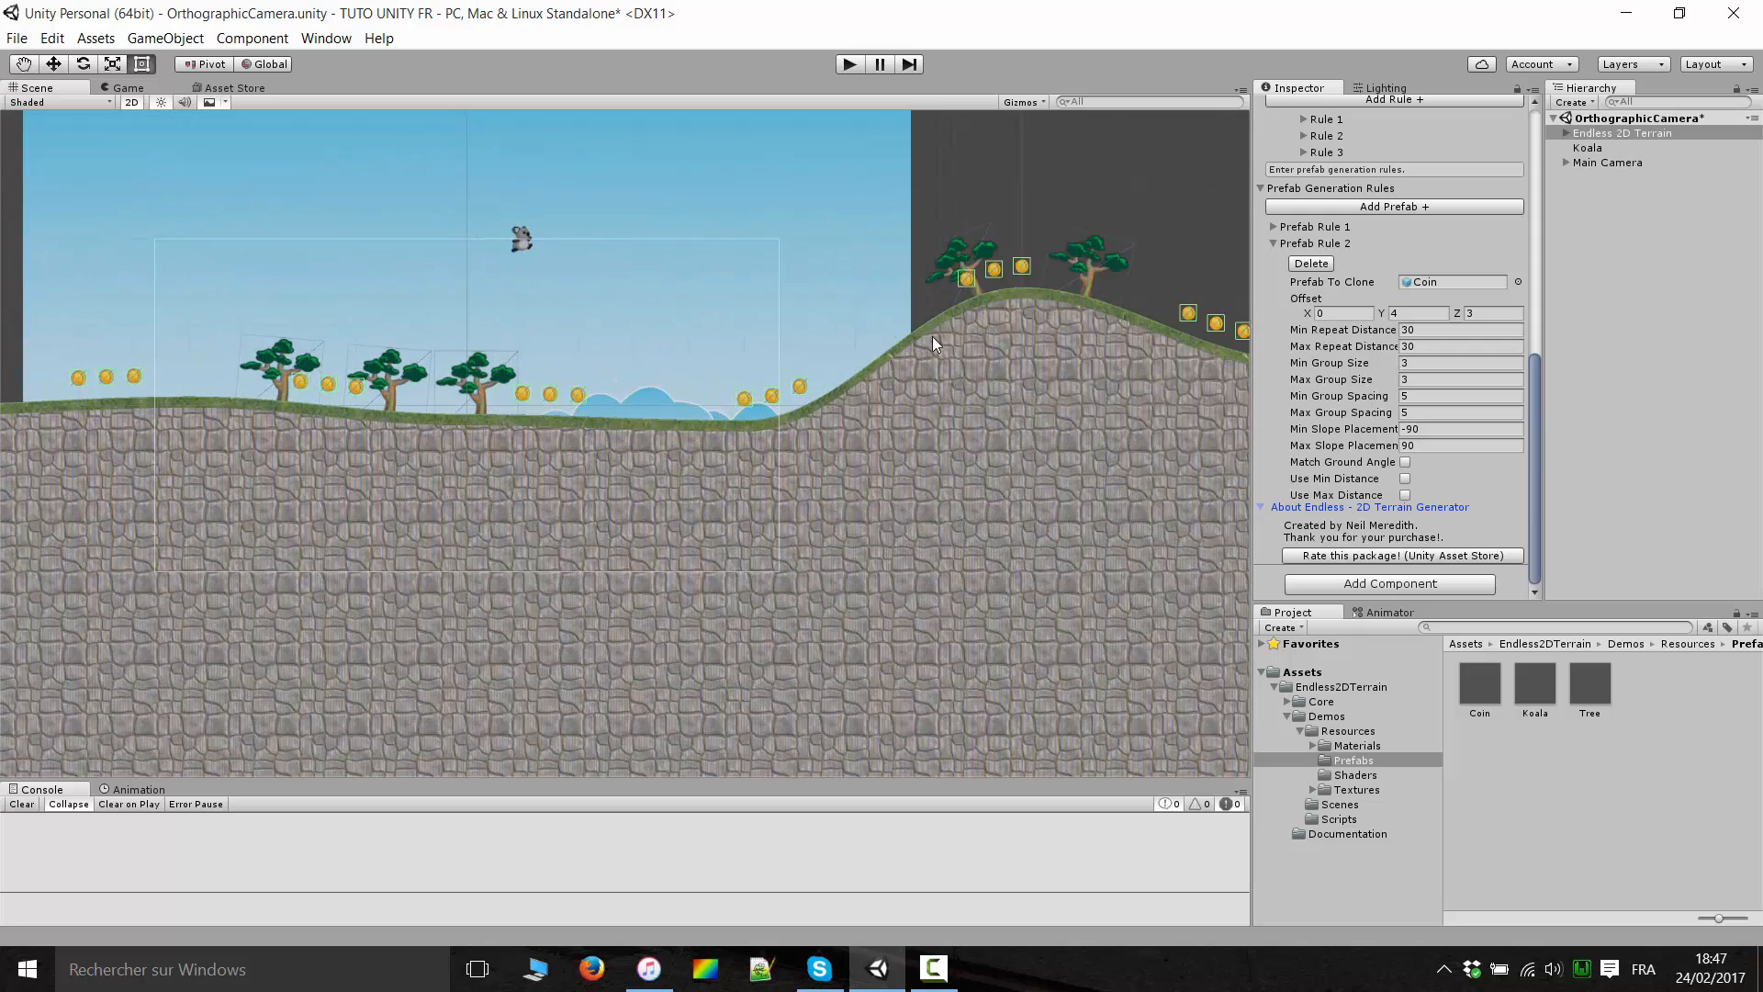
scroll(932, 336, down, 5)
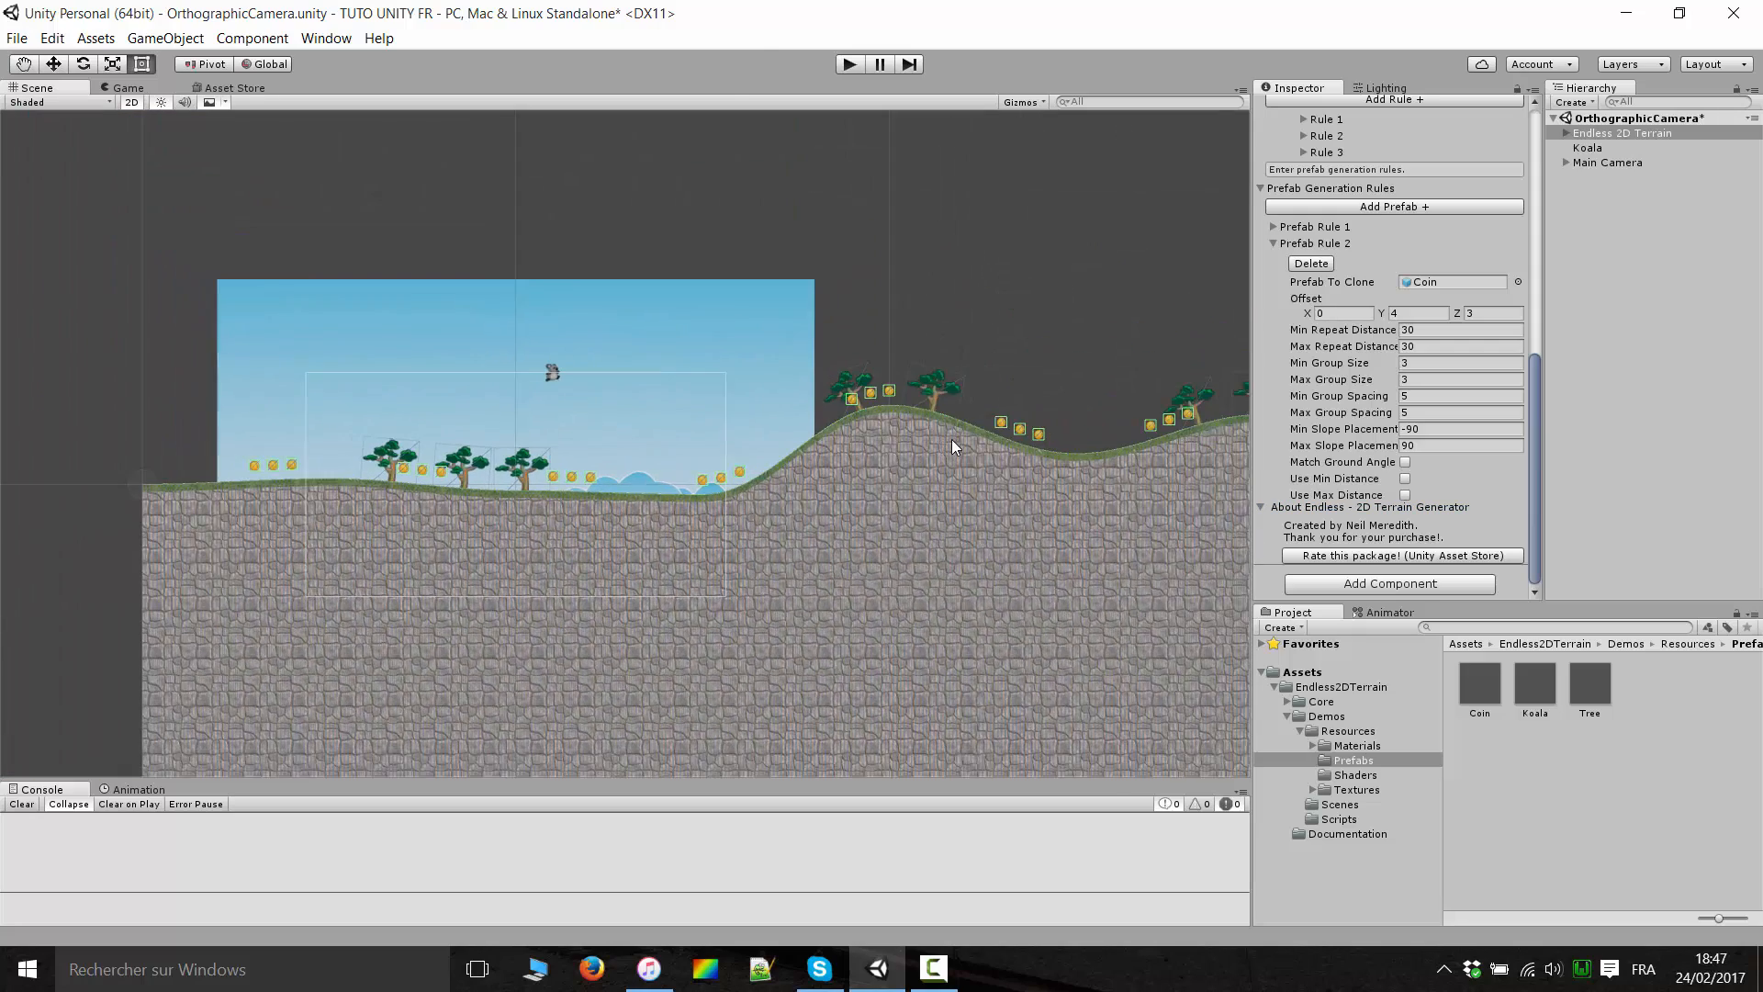
middle_drag(951, 445, 865, 344)
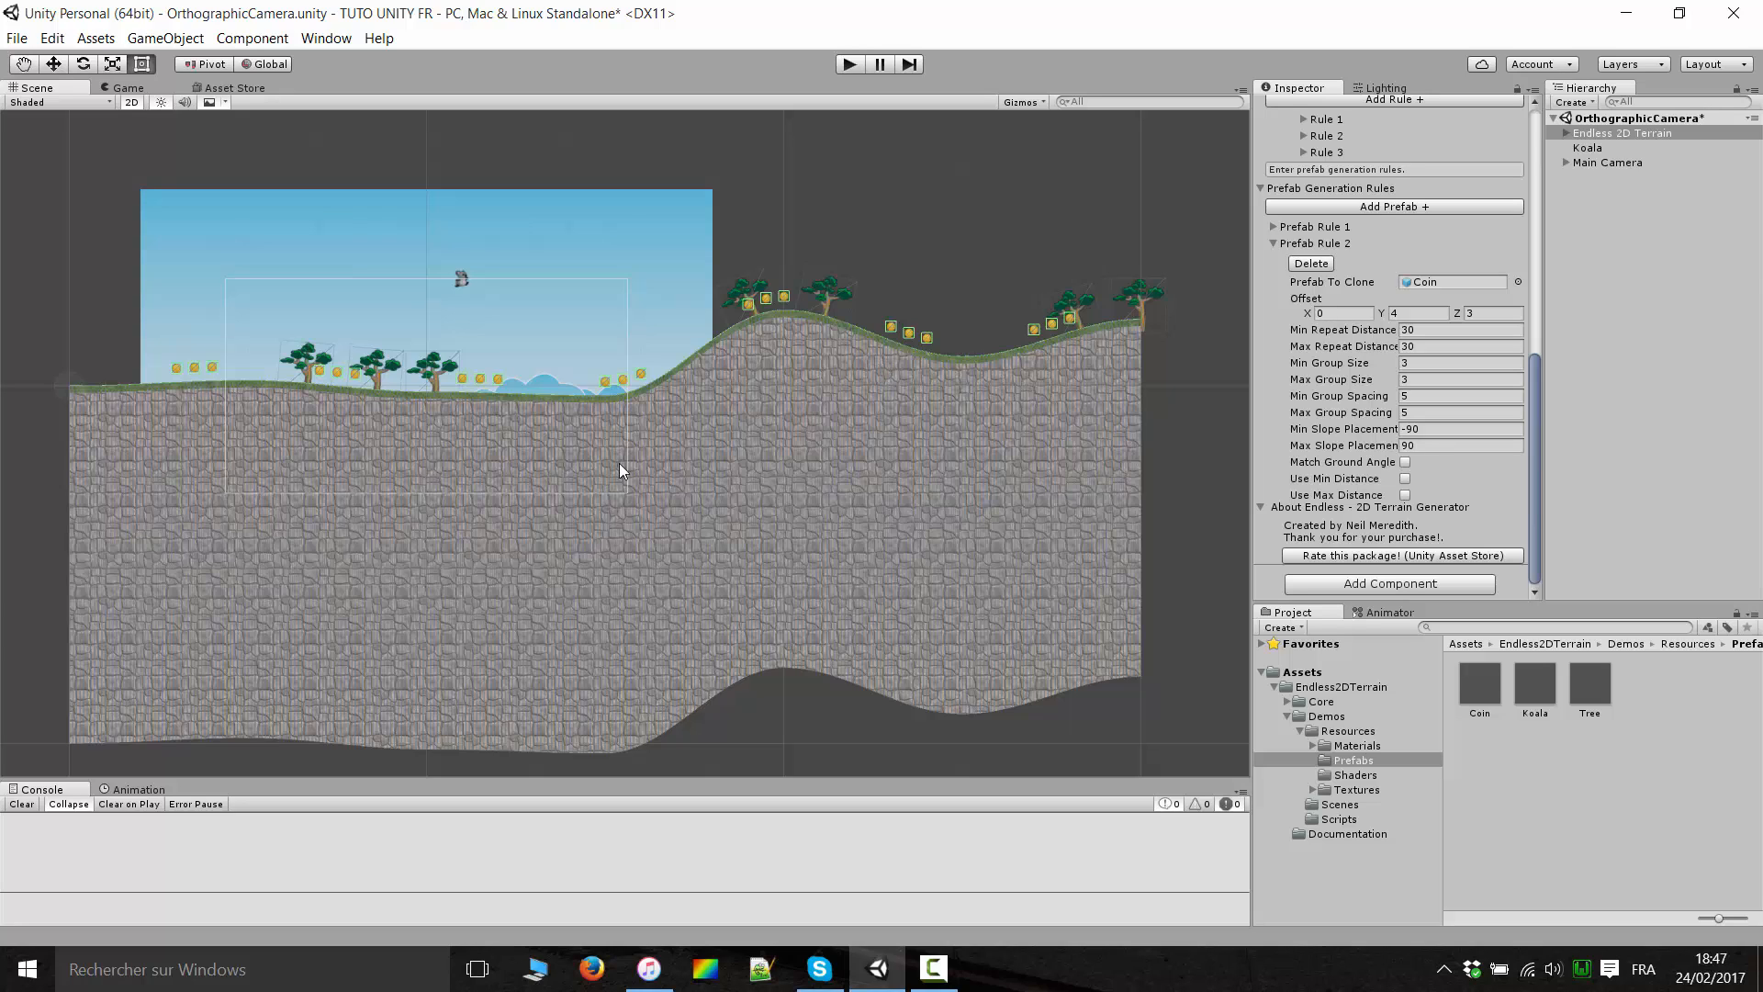
scroll(481, 408, up, 3)
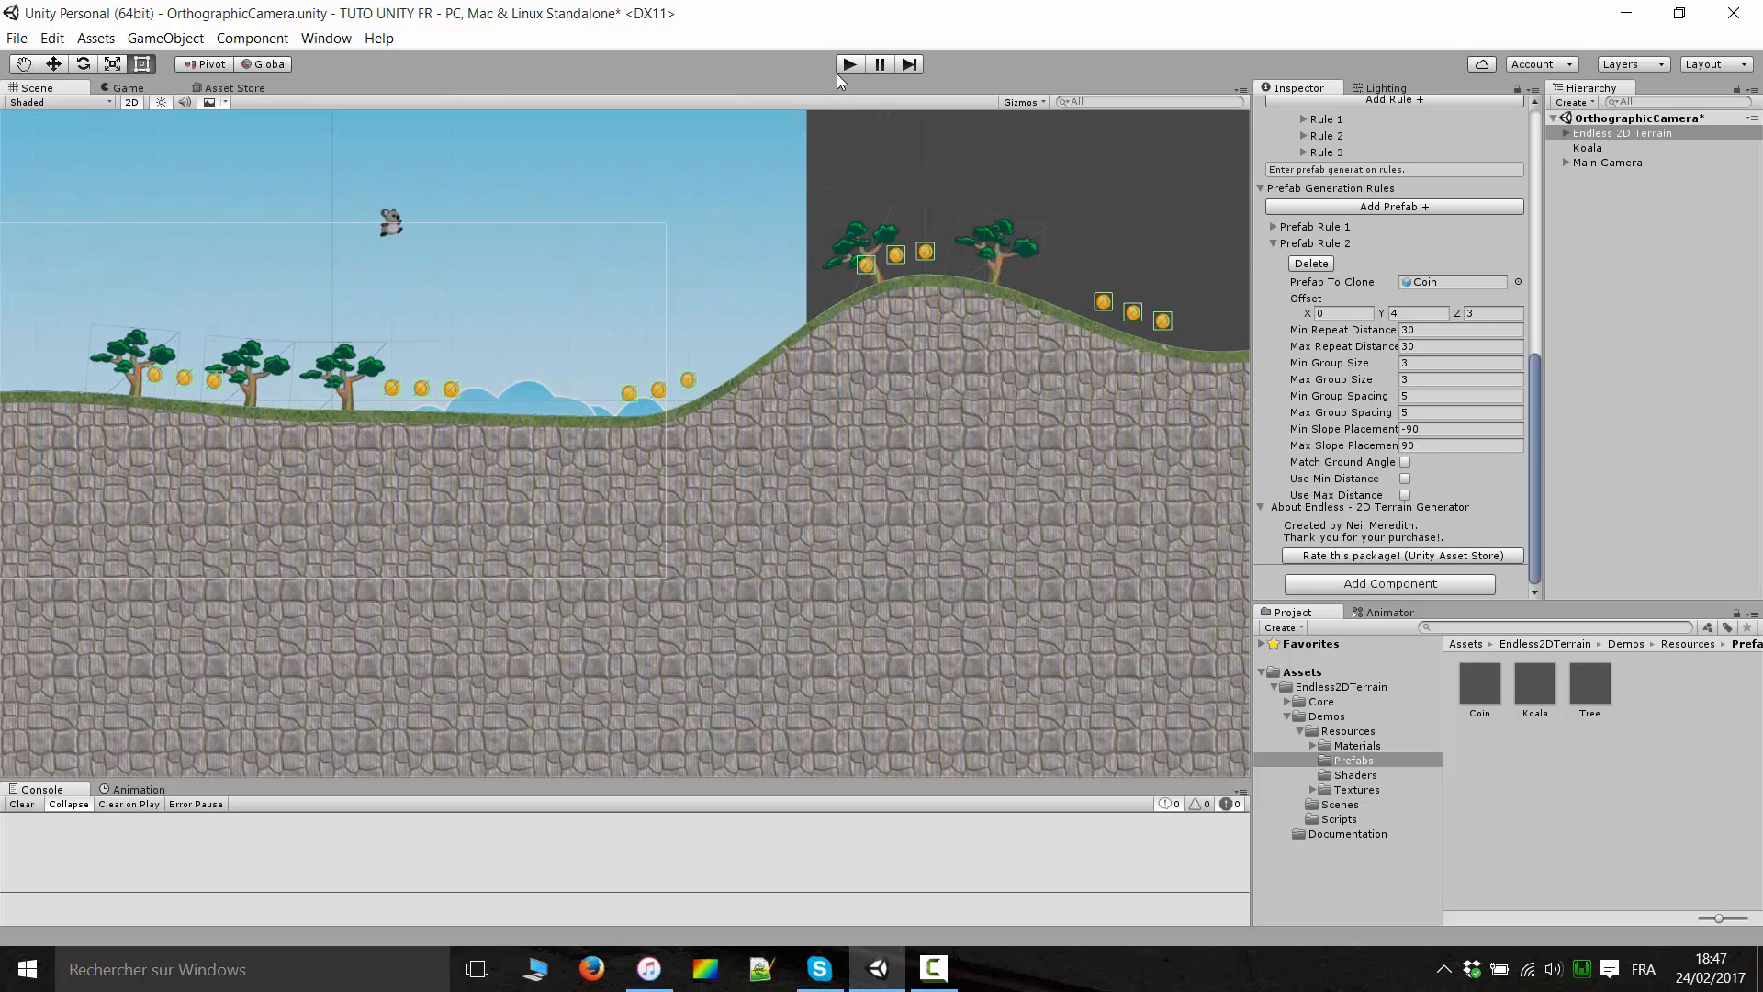
Play-test the scene with the koala running over the generated terrain, then stop it.
click(848, 64)
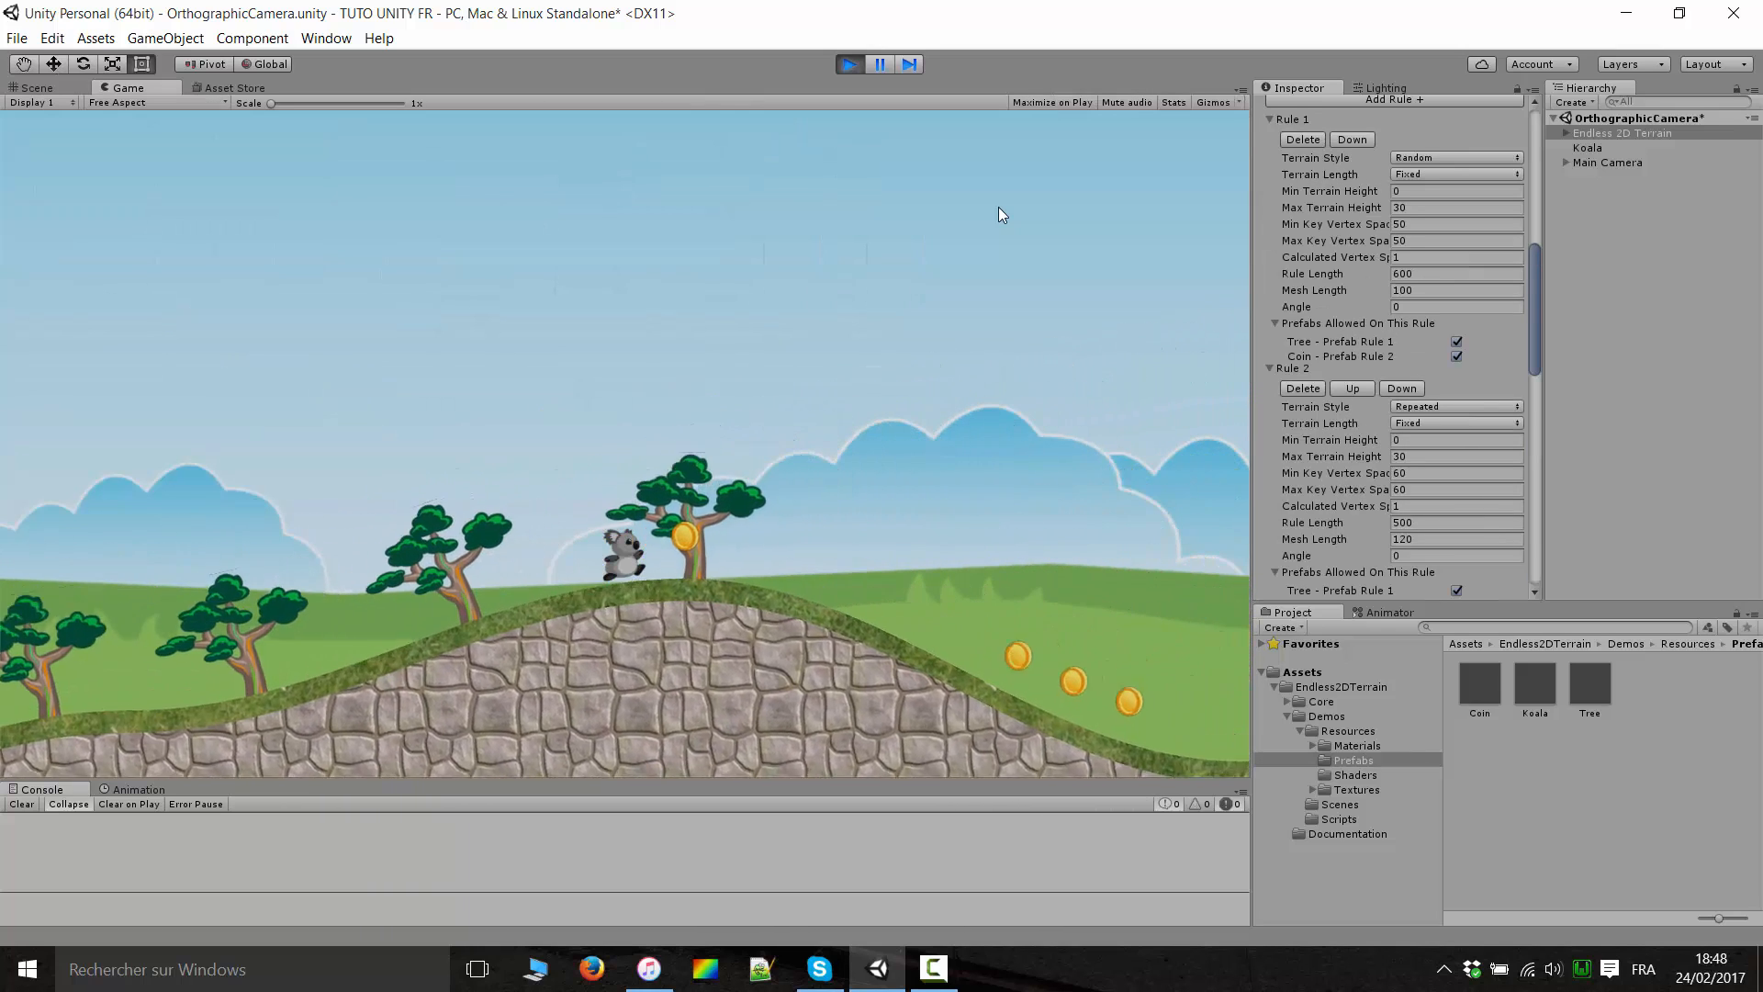
click(849, 64)
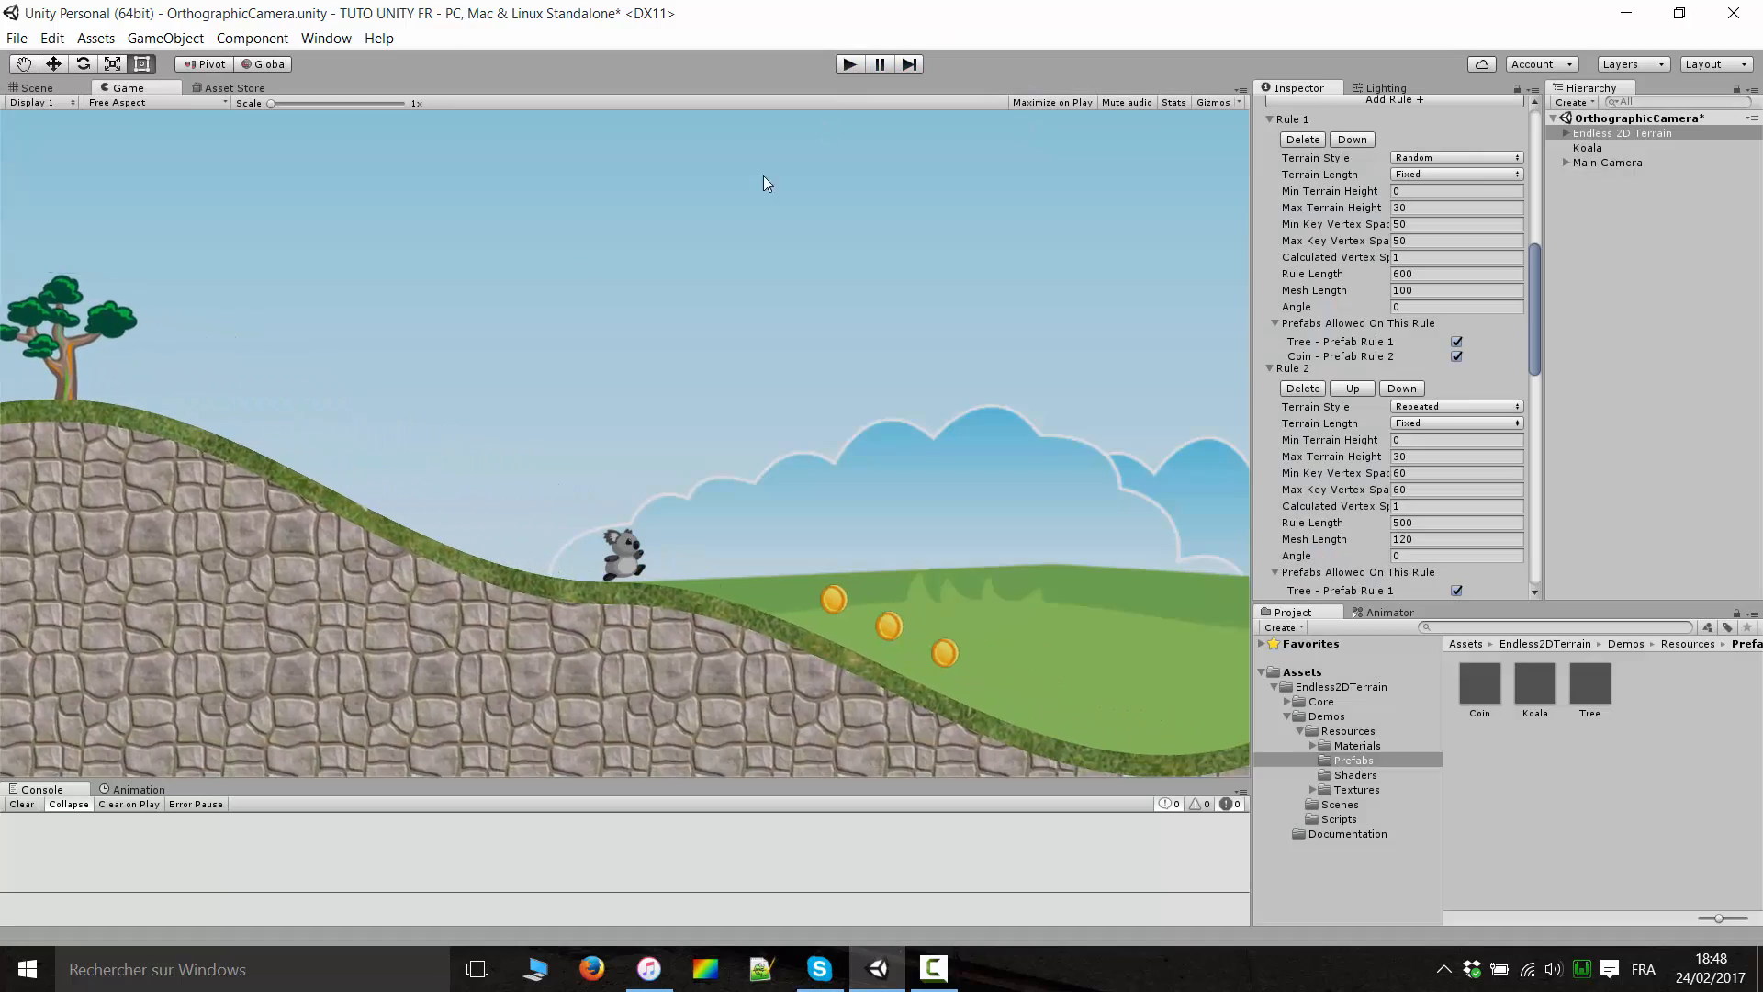
scroll(264, 225, down, 6)
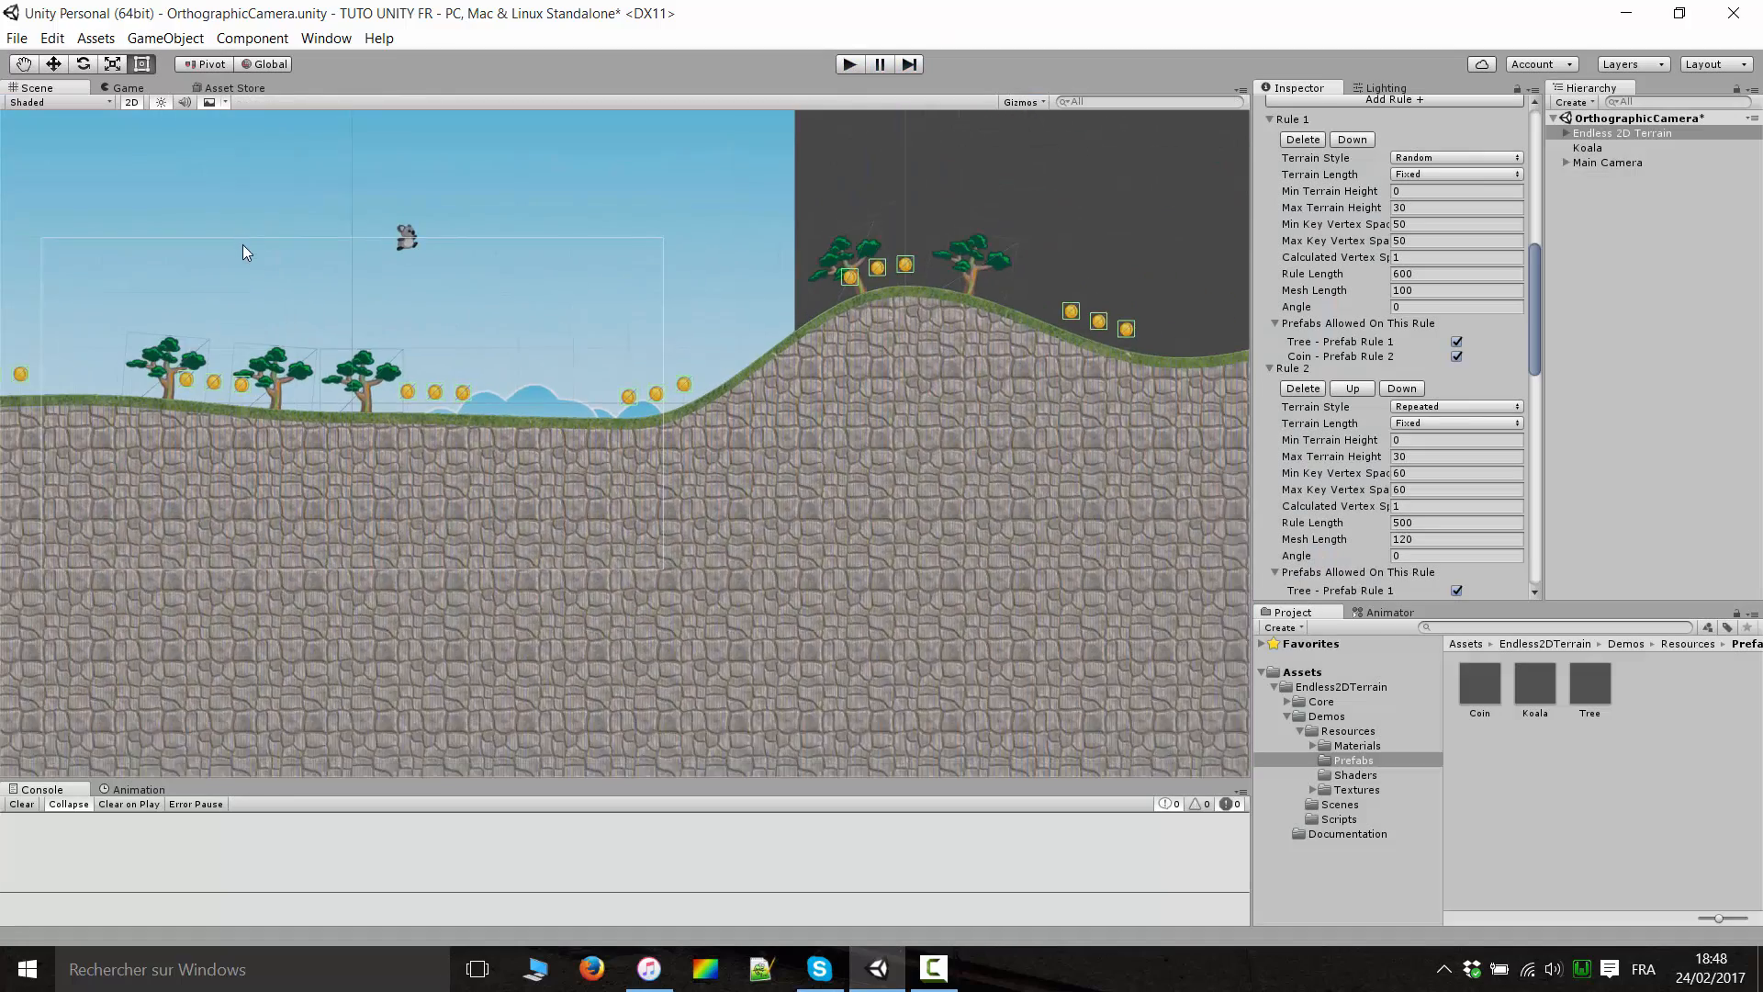
Inspect the terrain's depth and tree placement in 3D perspective, then return the Scene view to 2D.
click(130, 102)
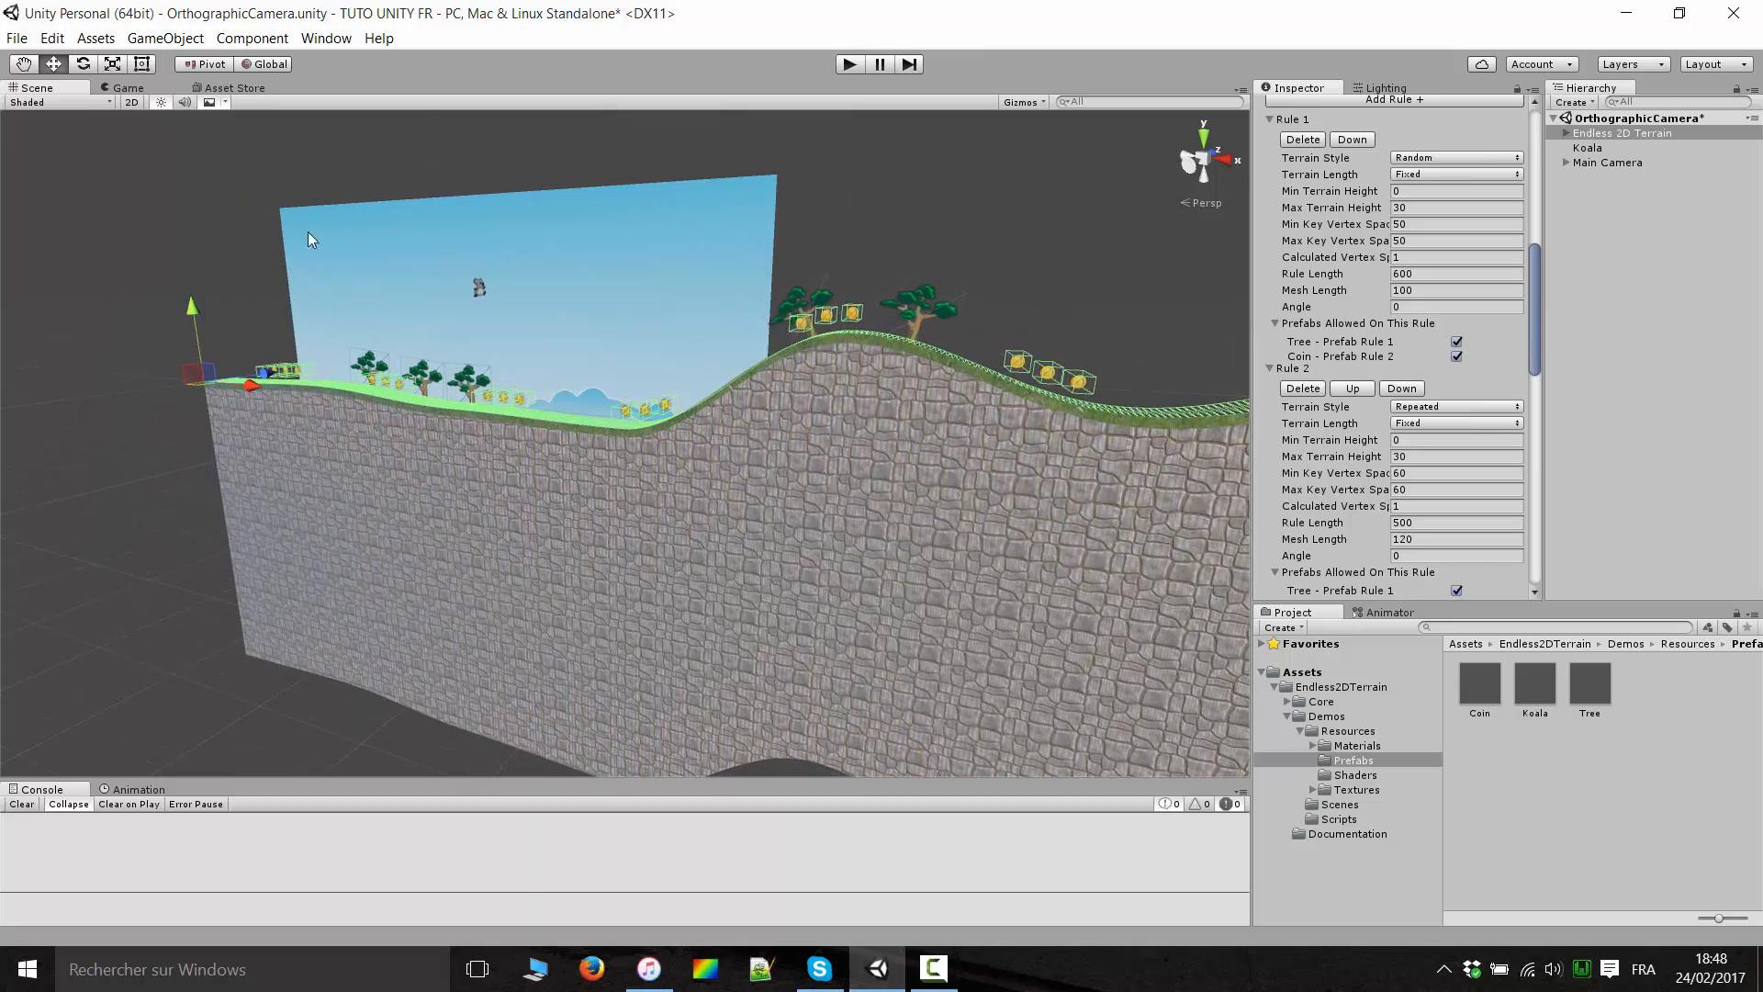
scroll(367, 276, up, 5)
middle_drag(336, 290, 691, 462)
scroll(692, 462, up, 4)
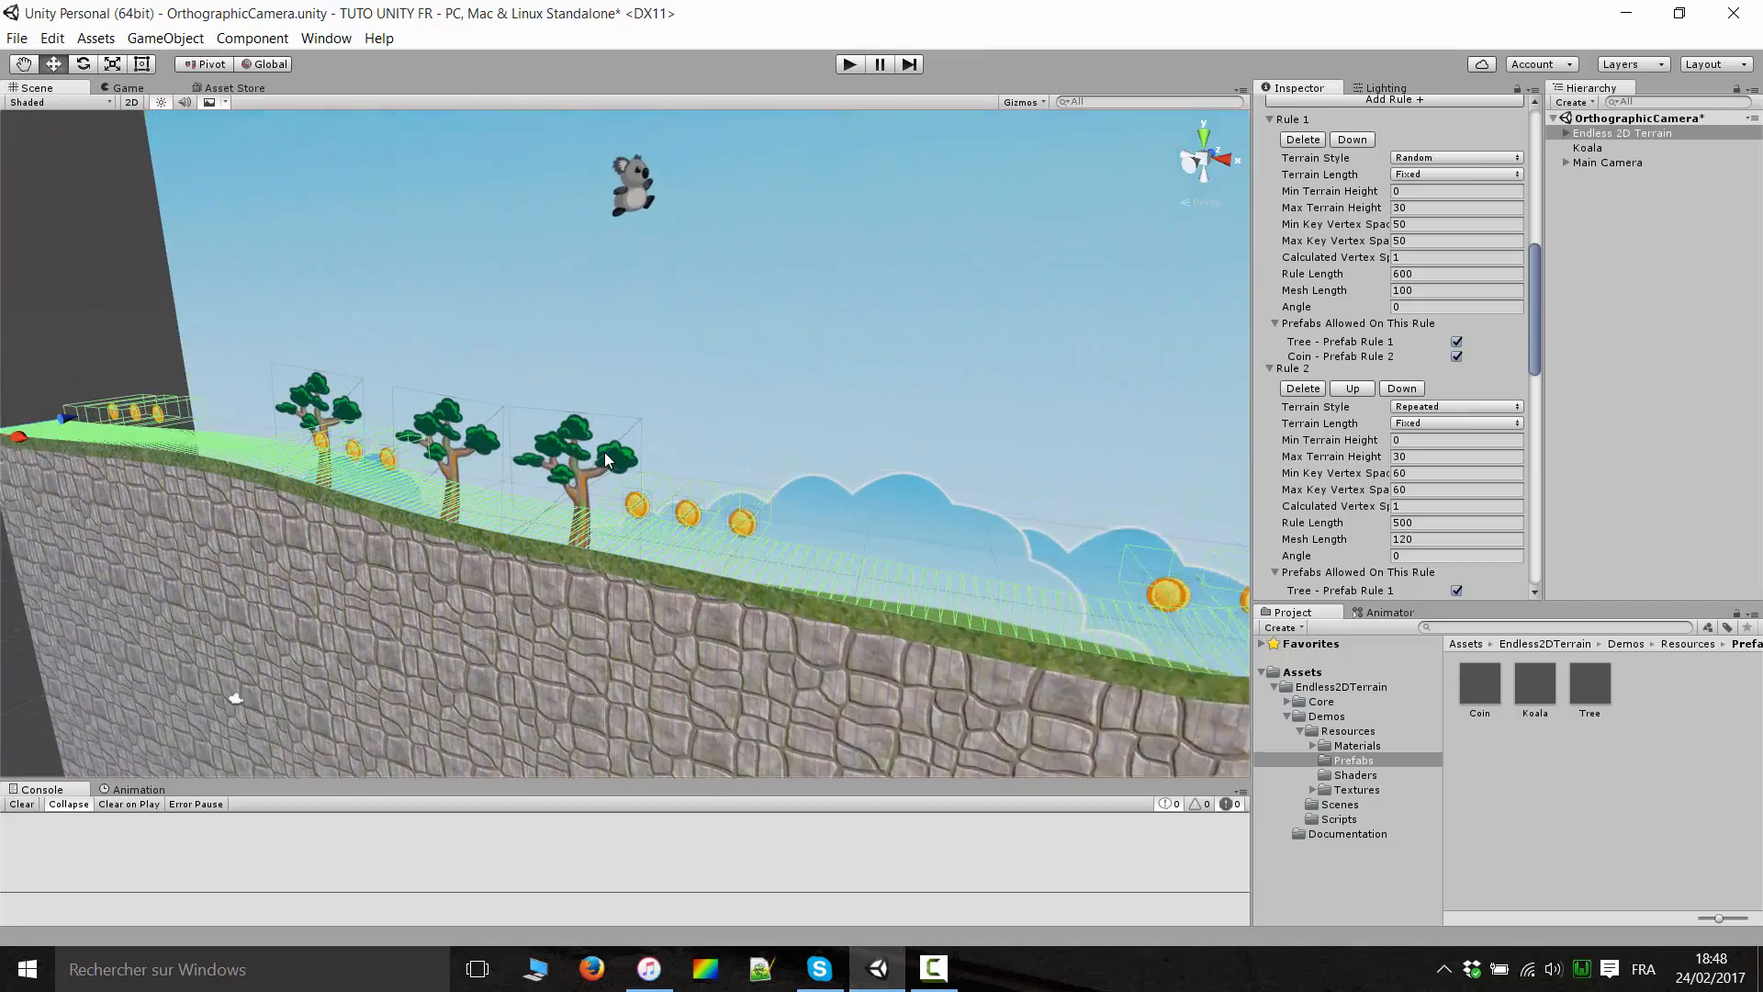
click(131, 103)
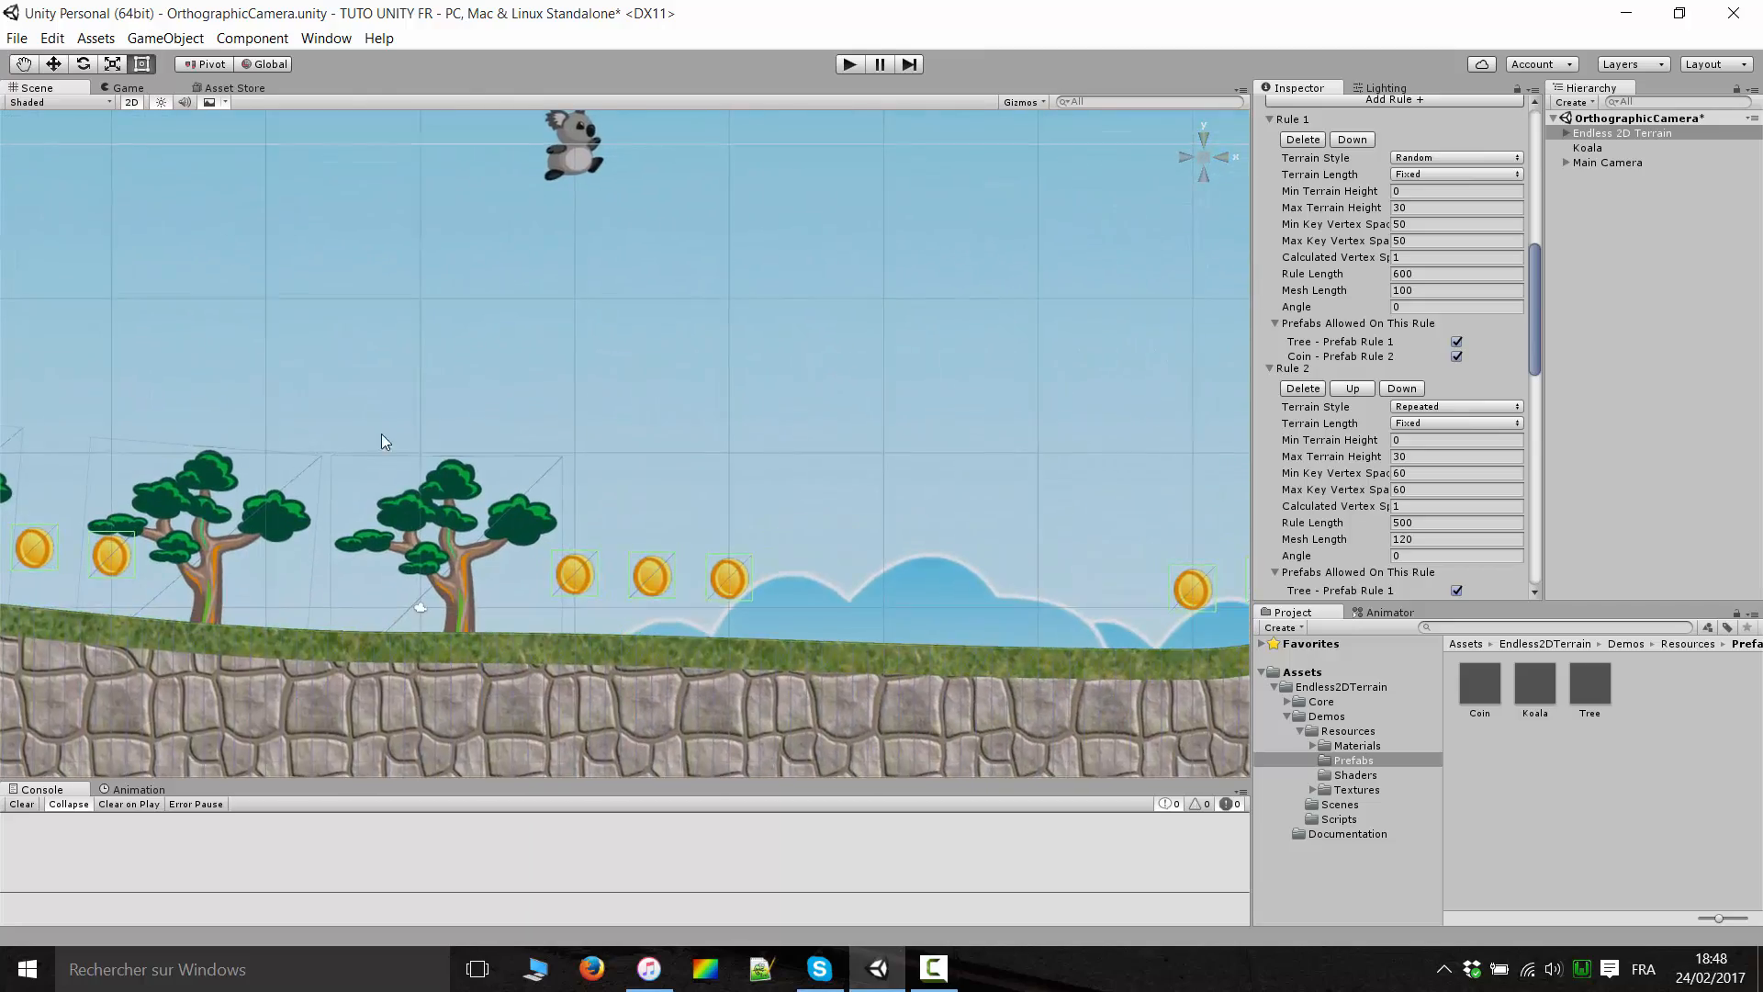
middle_drag(699, 439, 543, 360)
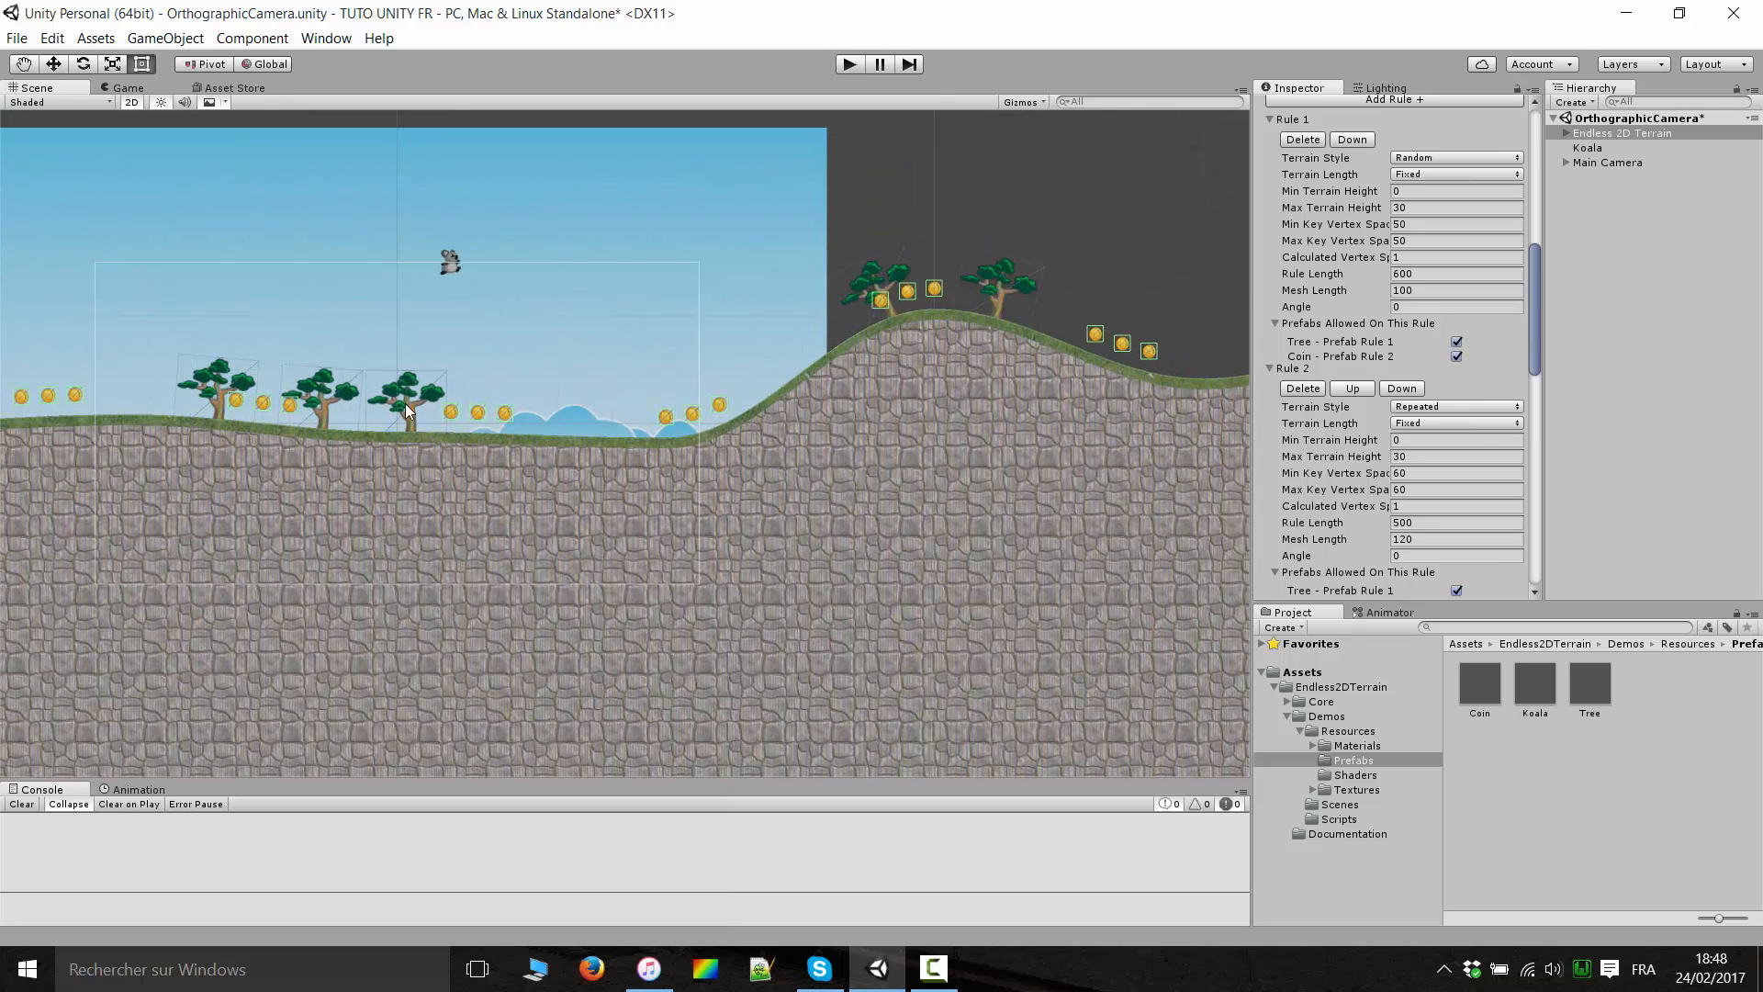
middle_drag(405, 404, 734, 366)
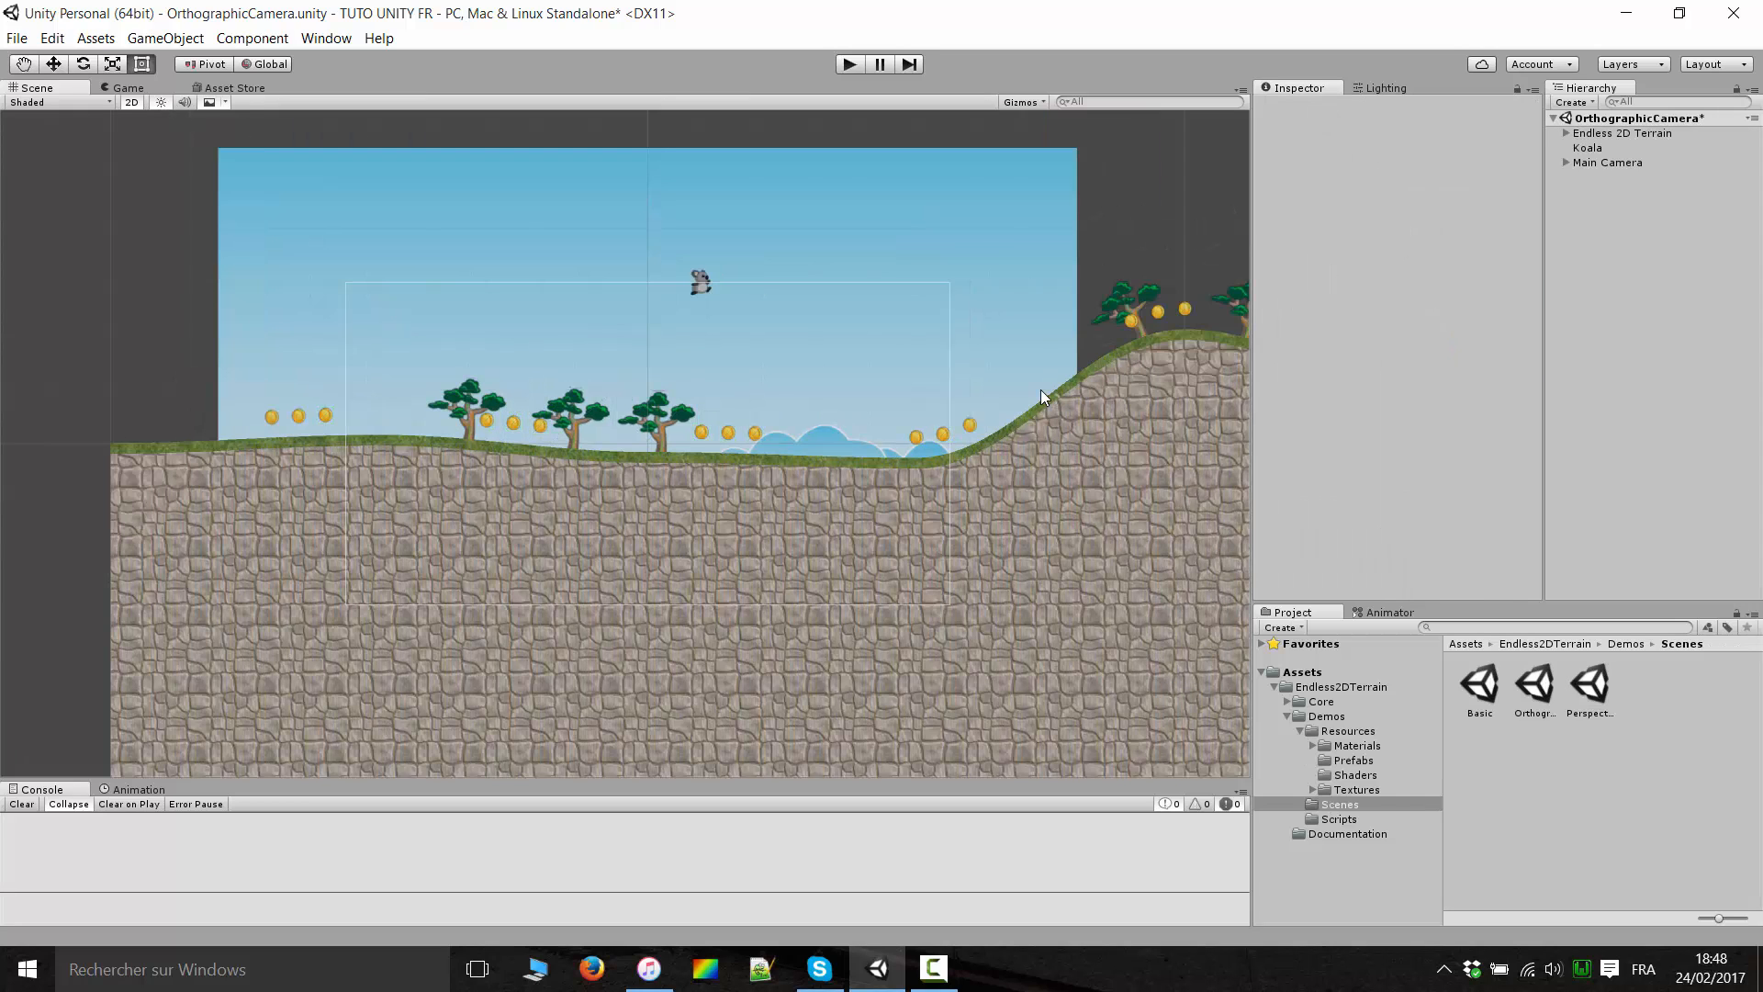
Inspect the rock face and coins in perspective from another angle, select the Endless 2D Terrain object and restore the 2D view.
click(131, 101)
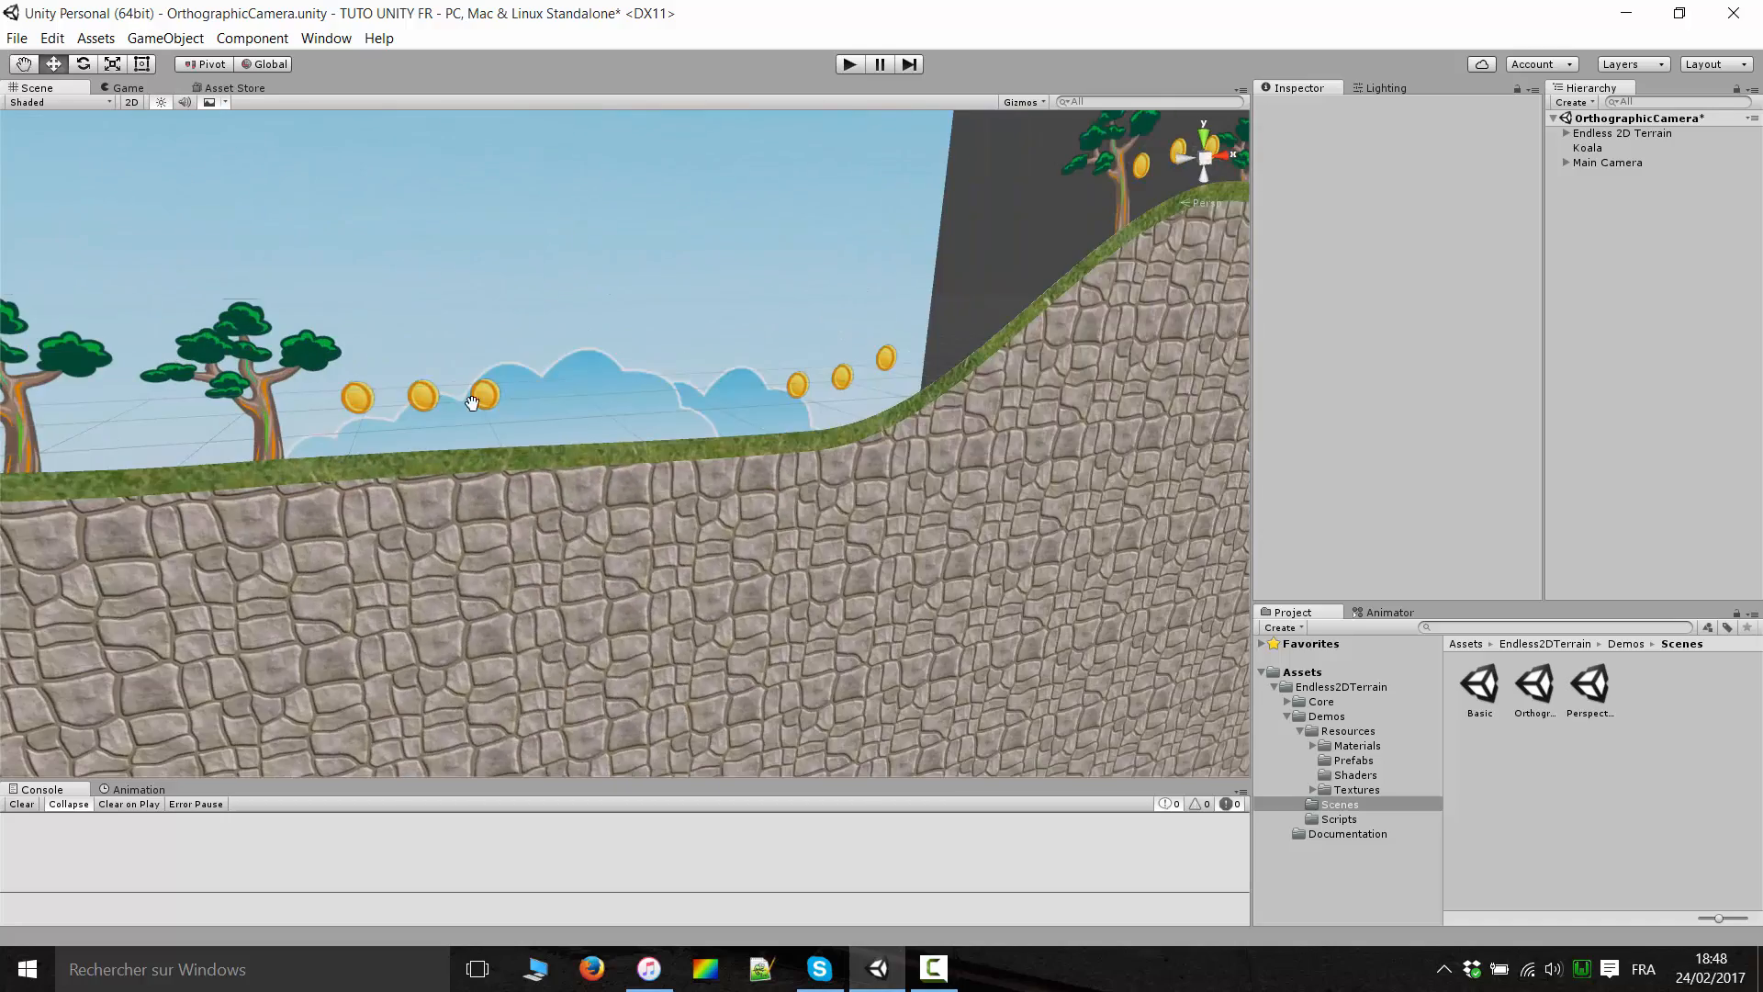
scroll(472, 402, down, 6)
alt+drag(595, 362, 605, 317)
click(604, 317)
key(2)
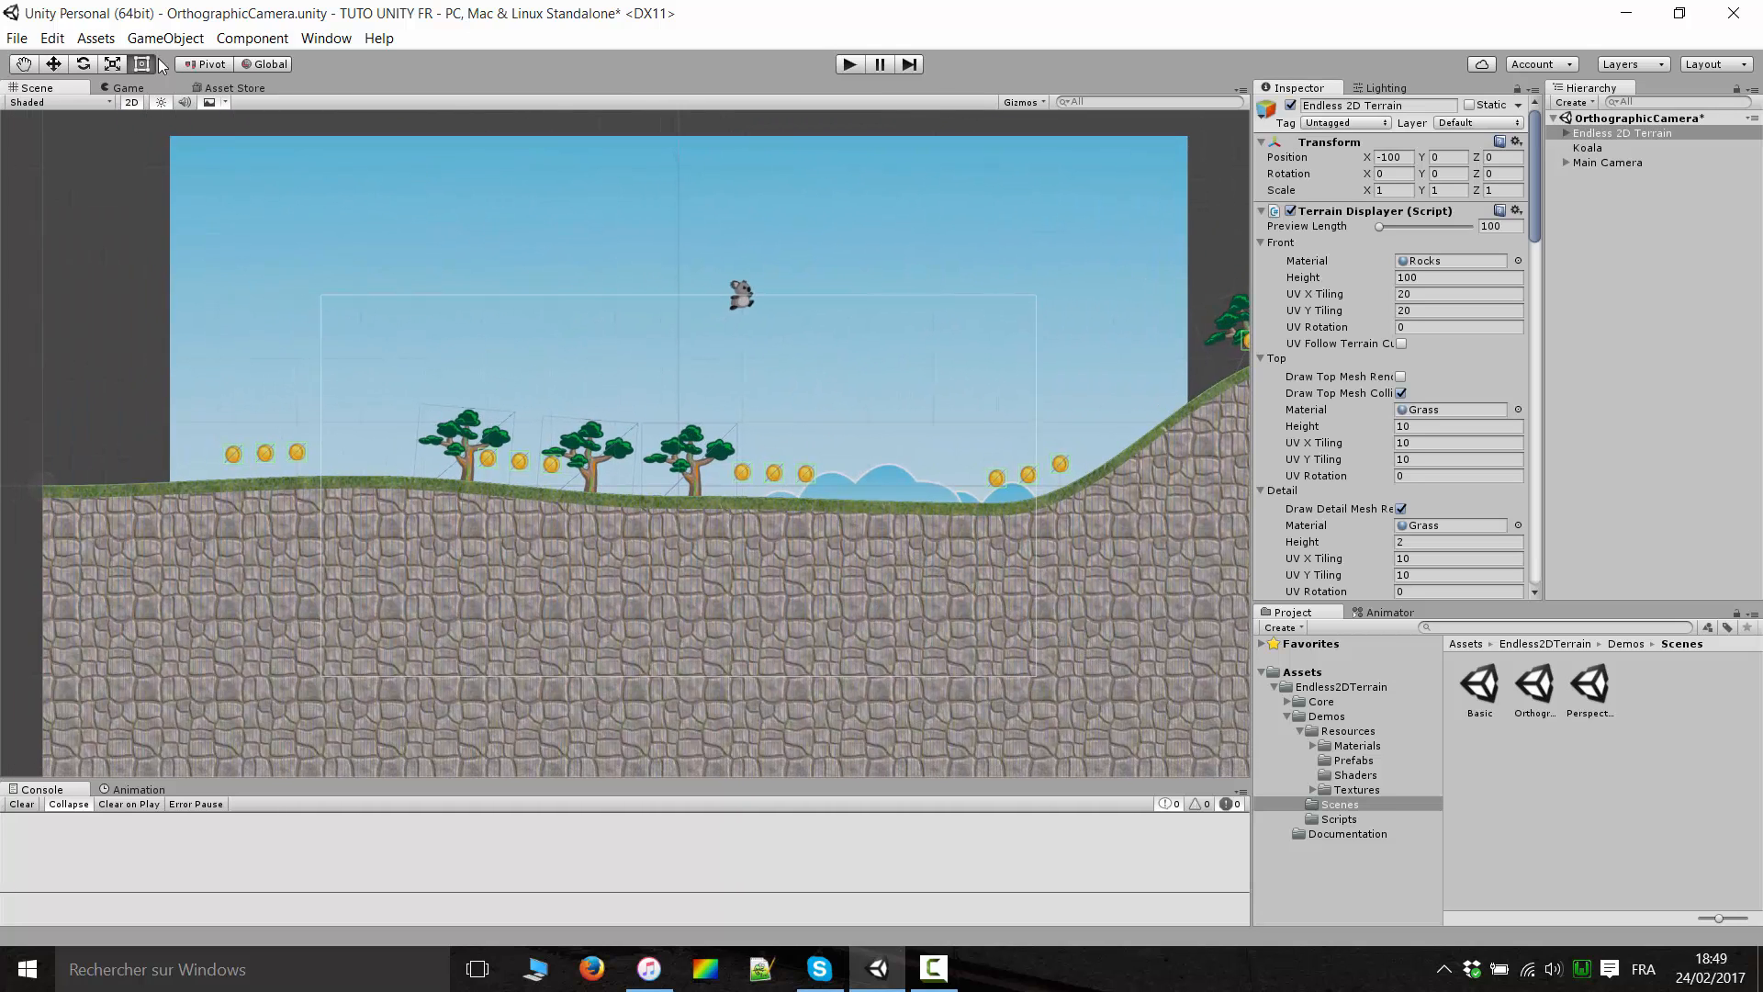
Switch the Scene view to 3D and frame the Endless 2D Terrain object.
click(132, 102)
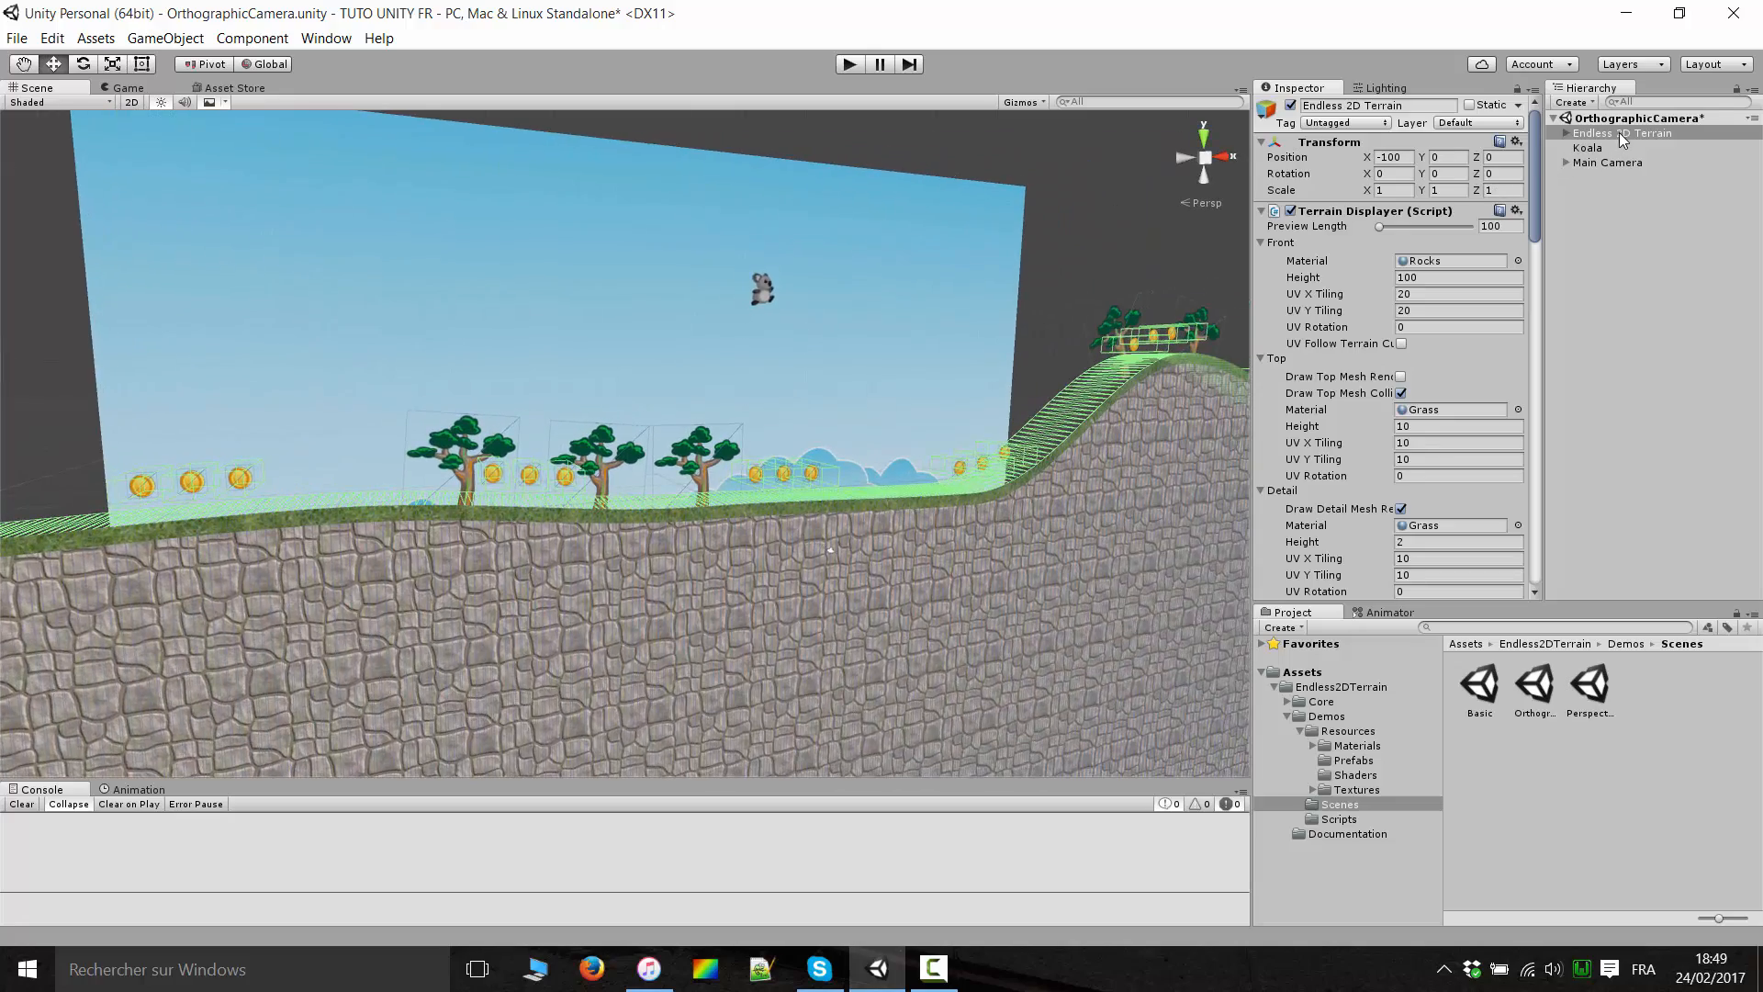
click(1622, 136)
key(f)
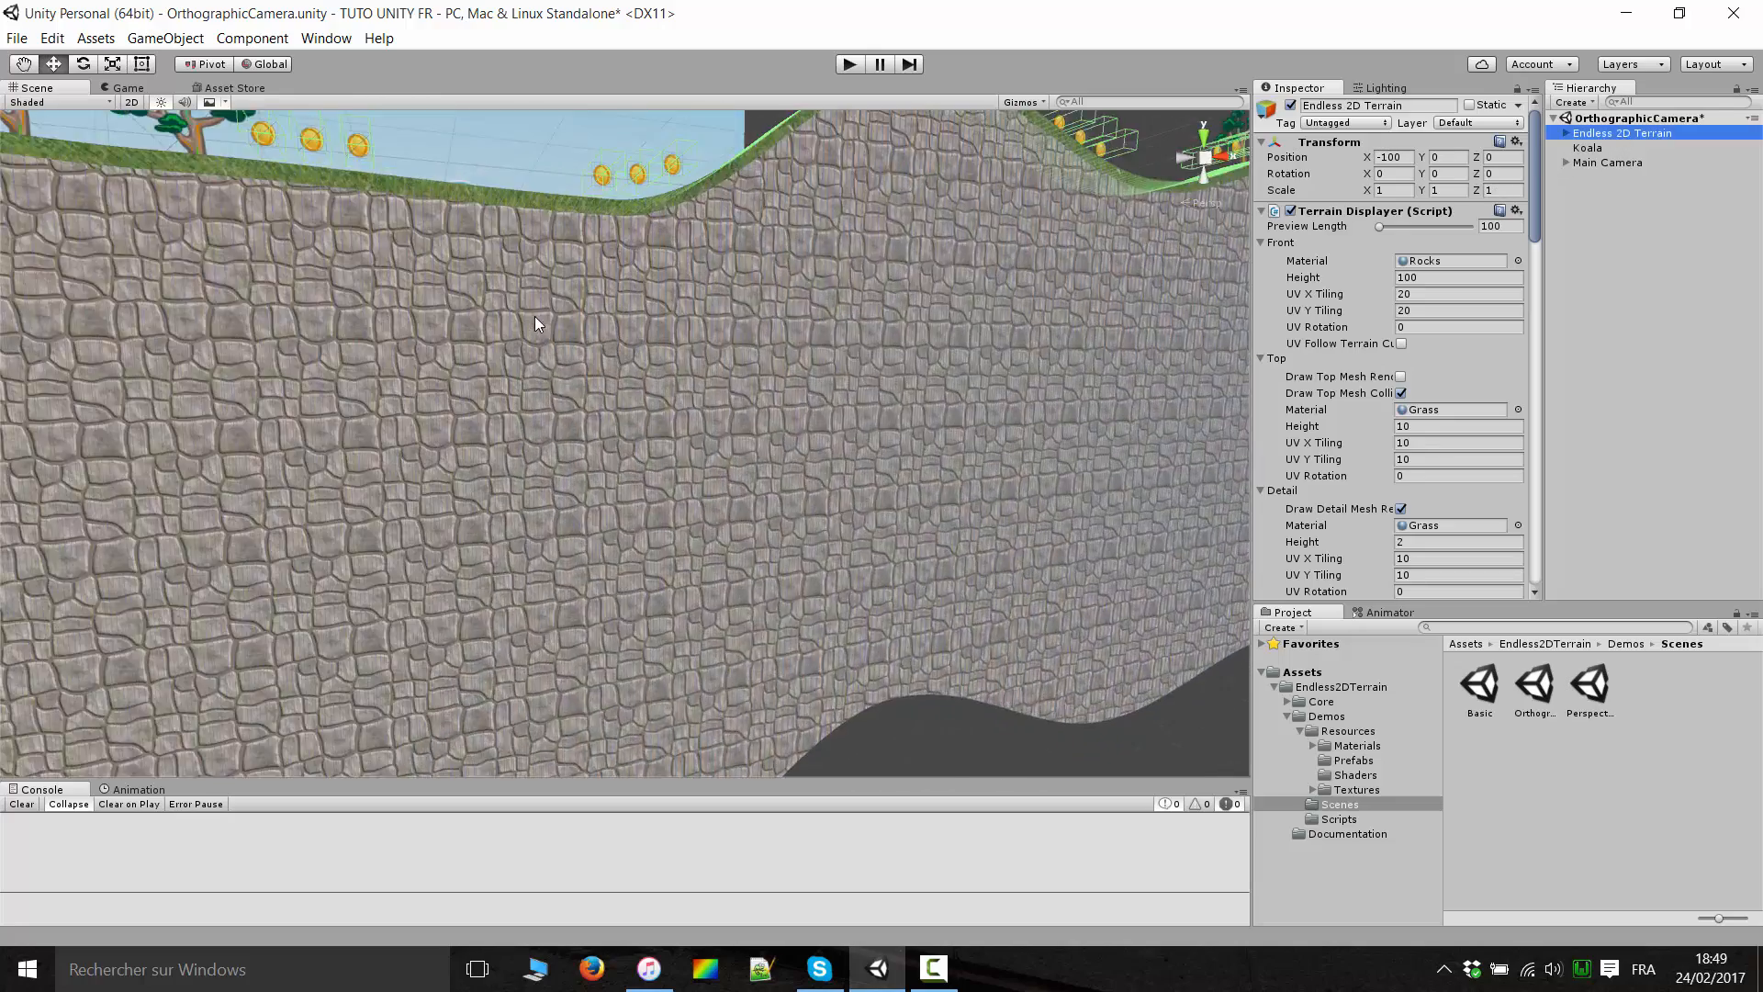
Select the tree on the hill slope just beyond the edge of the sky background.
alt+drag(534, 324, 750, 256)
key(w)
right_drag(750, 256, 293, 278)
right_drag(656, 346, 677, 569)
click(979, 317)
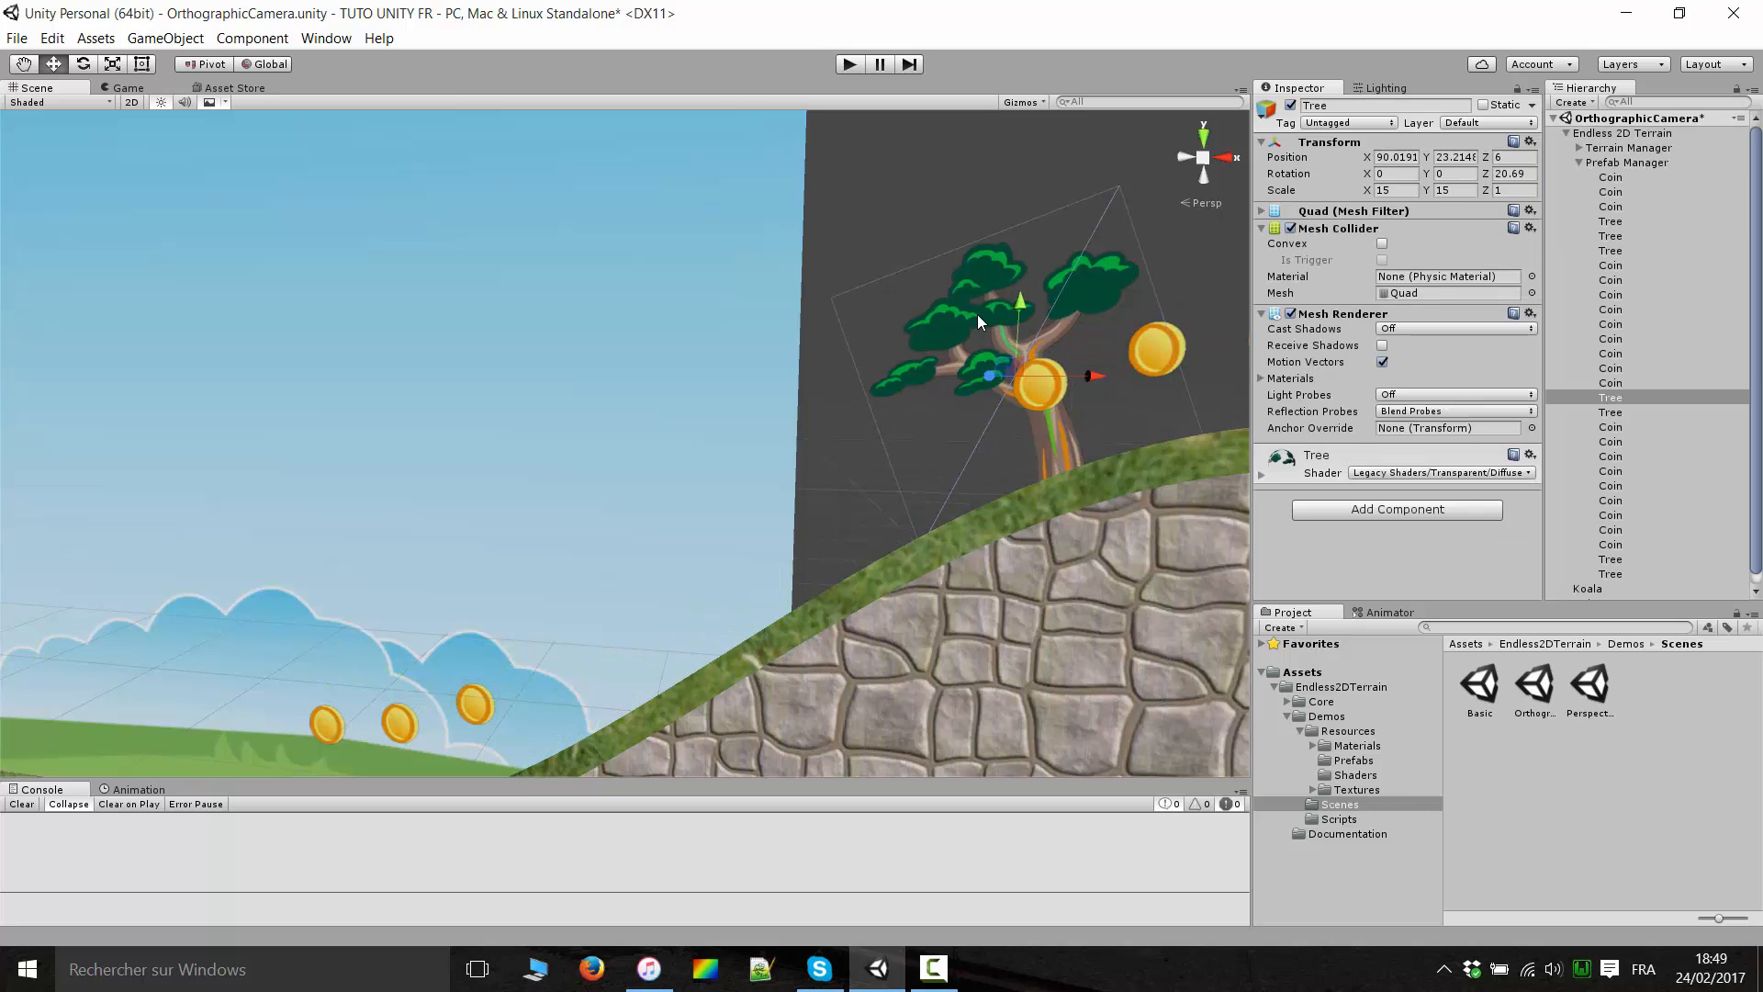
Examine from several side angles how the selected tree and nearby coins are placed in depth relative to the terrain face.
right_drag(878, 459, 1046, 445)
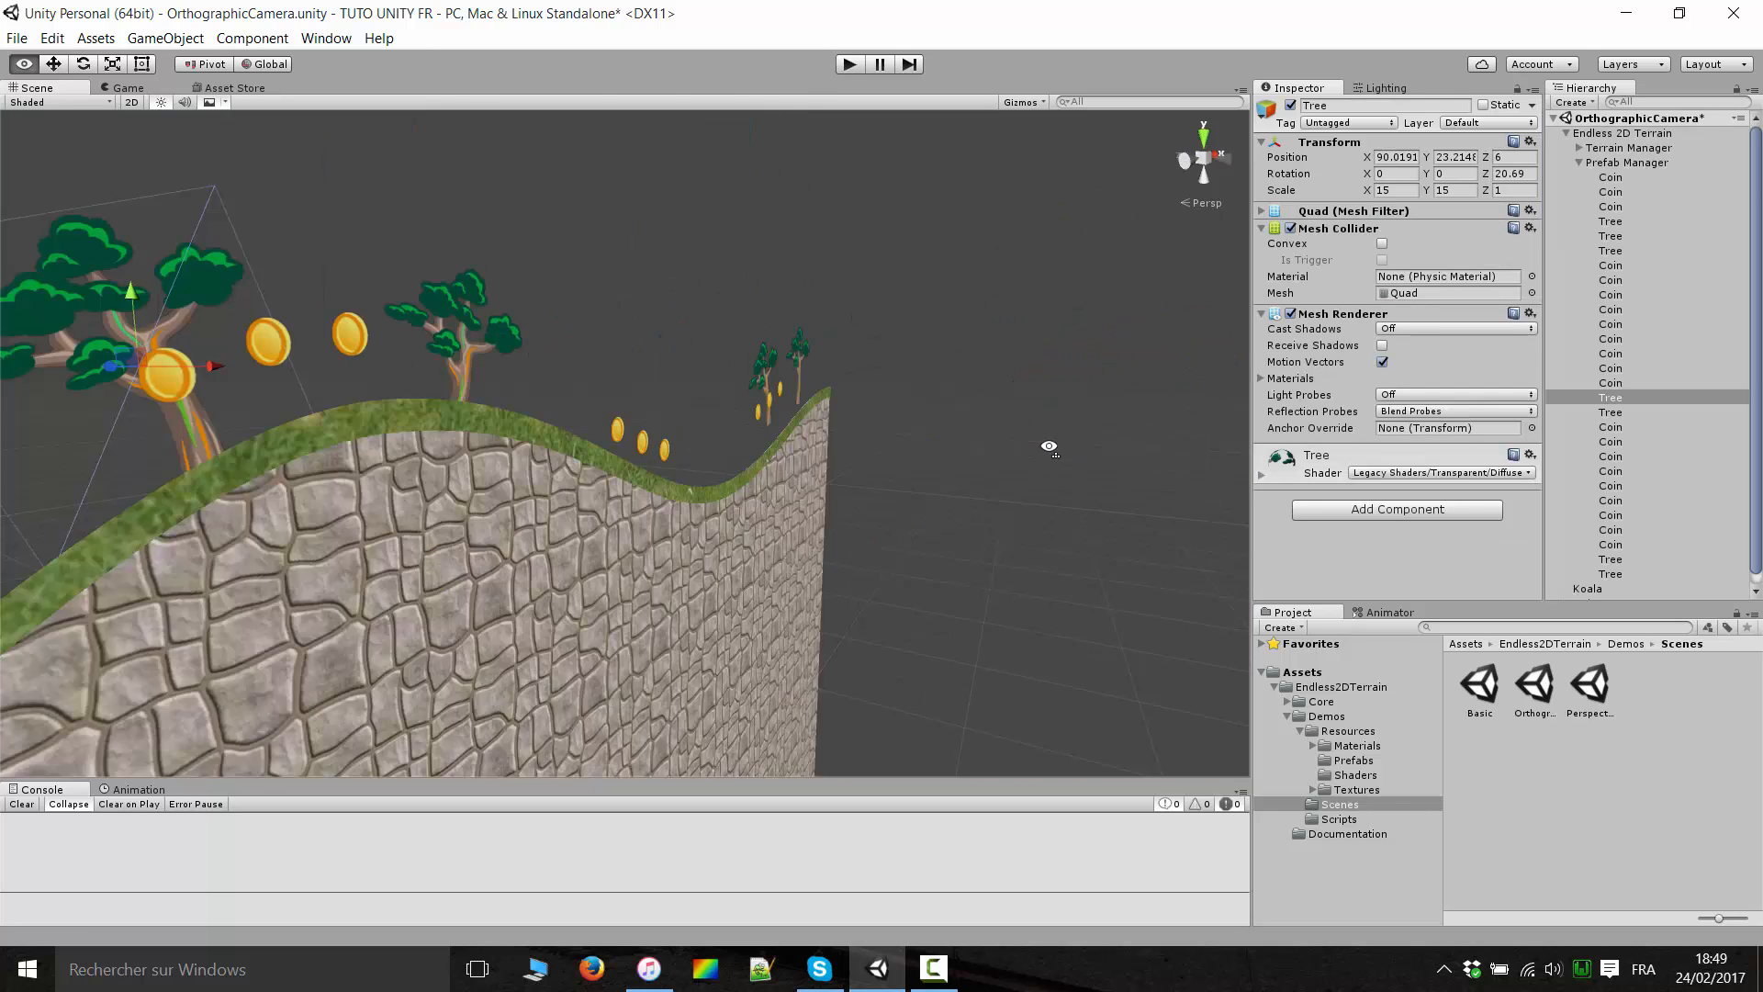
middle_drag(780, 468, 935, 443)
scroll(935, 444, up, 3)
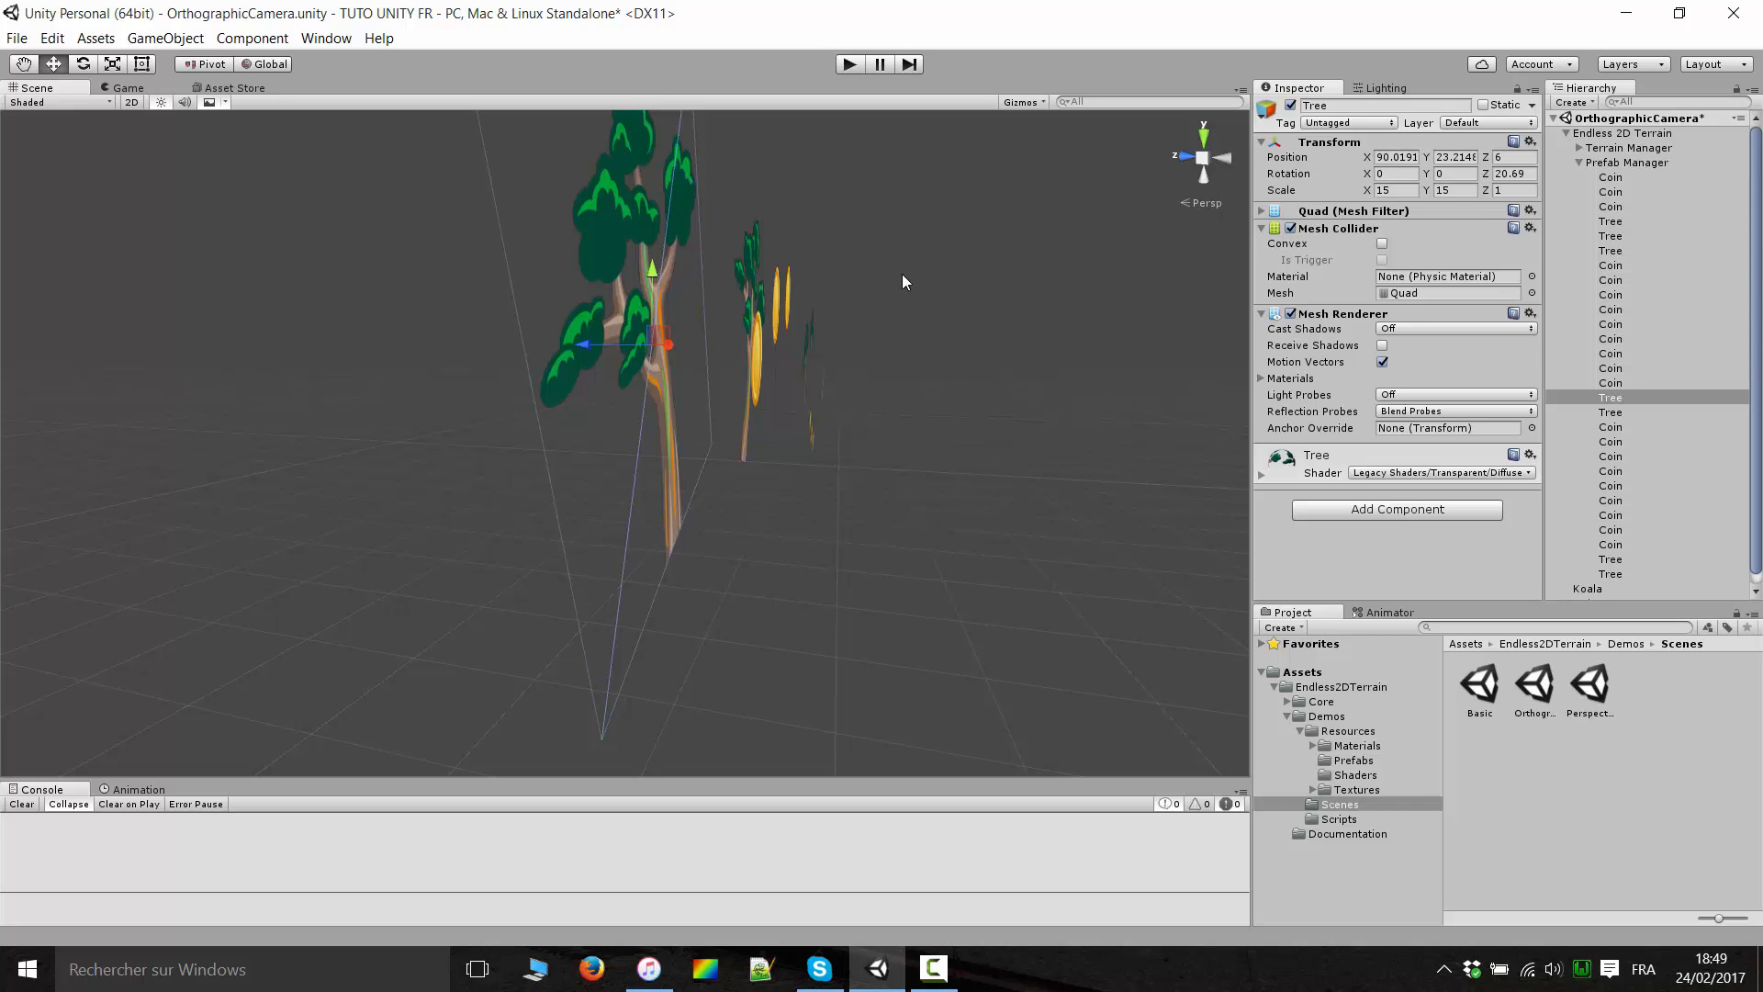
right_drag(832, 543, 680, 479)
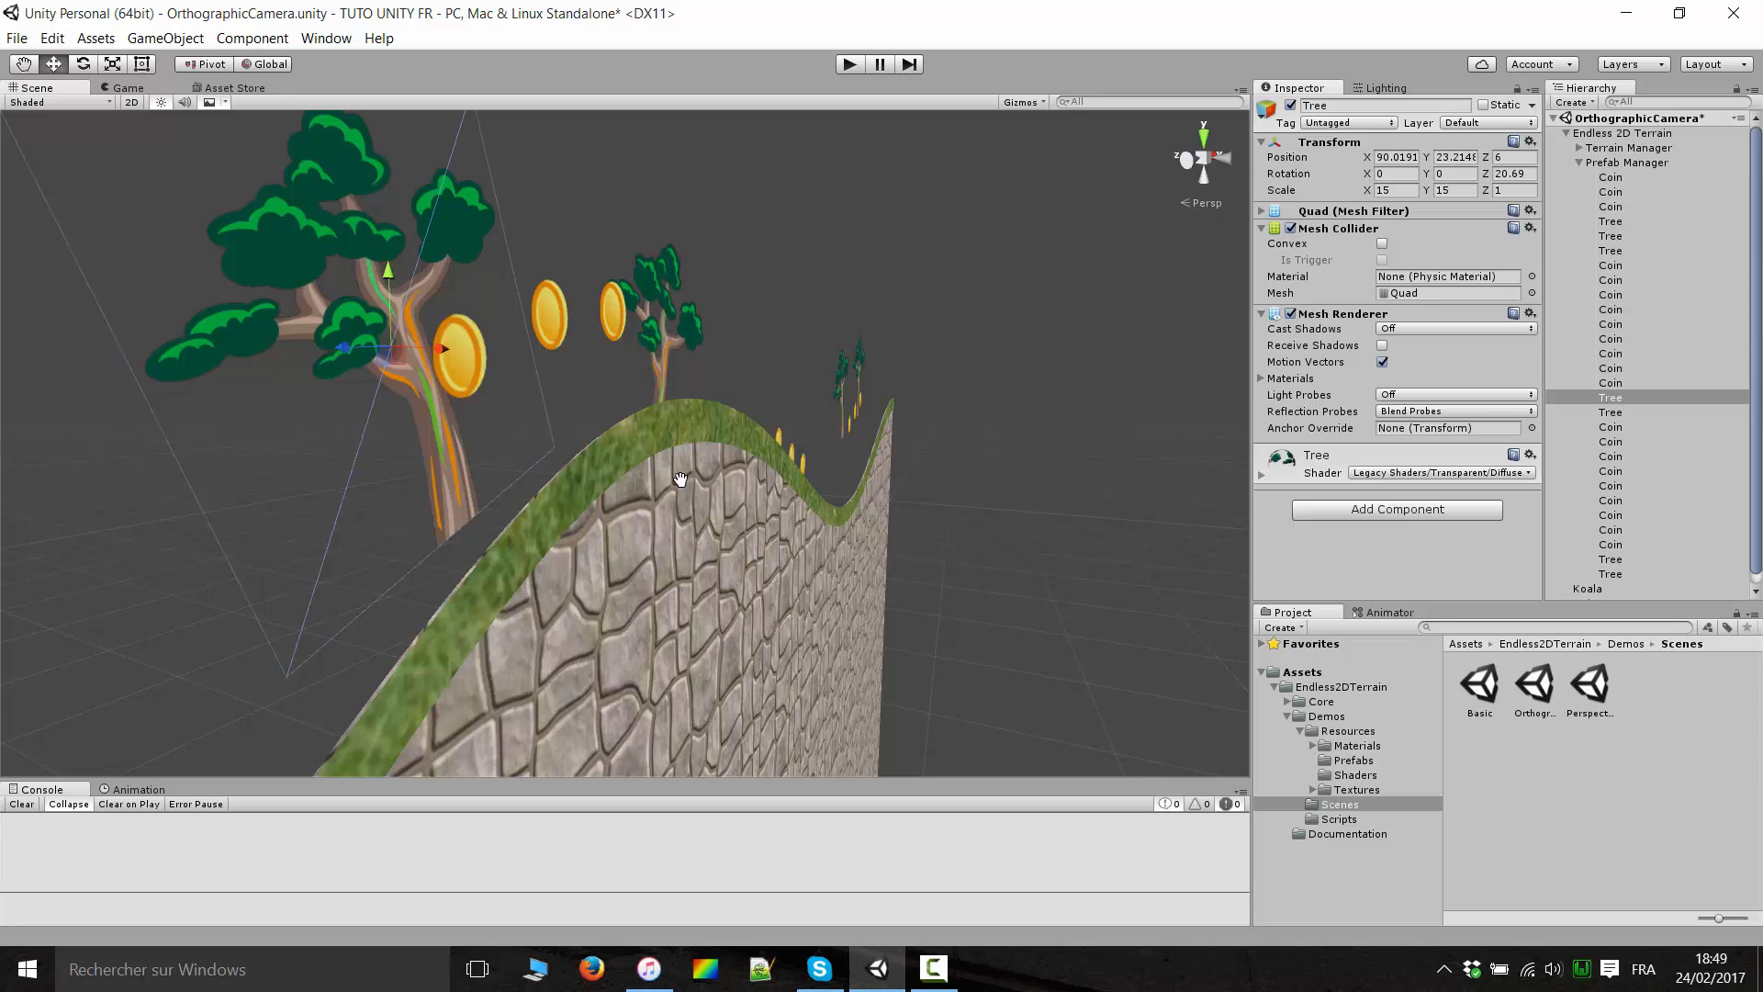
right_drag(696, 482, 719, 650)
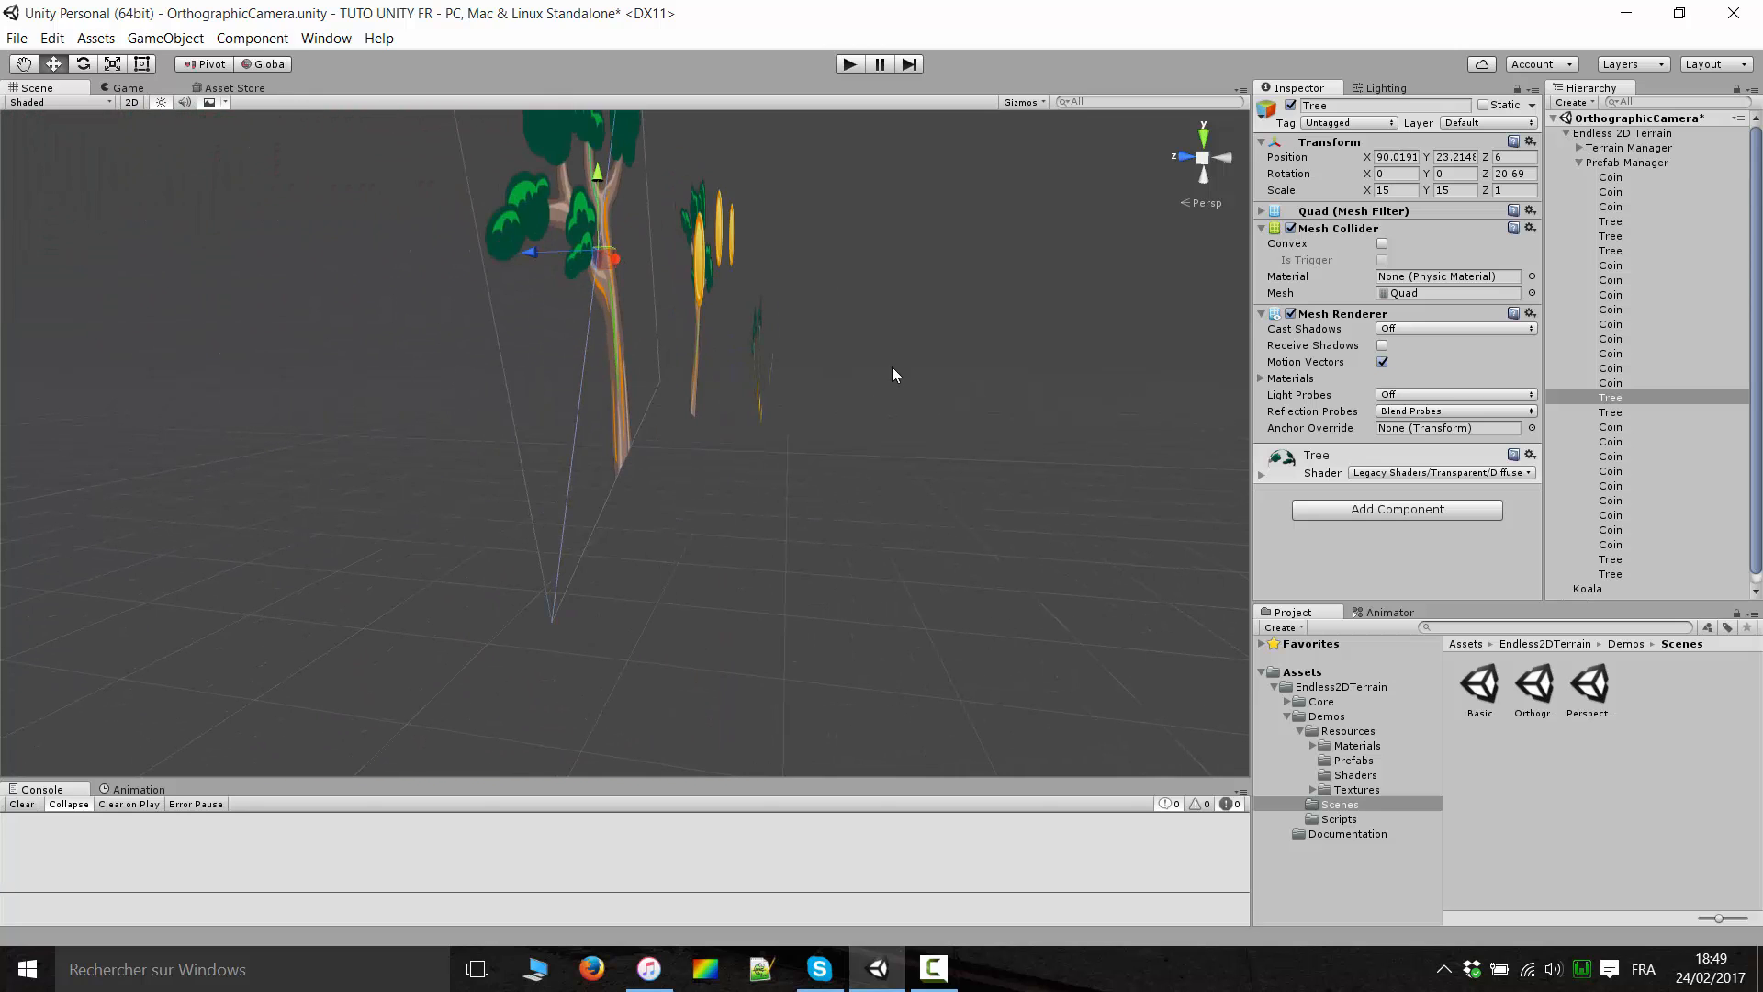
right_drag(995, 445, 397, 382)
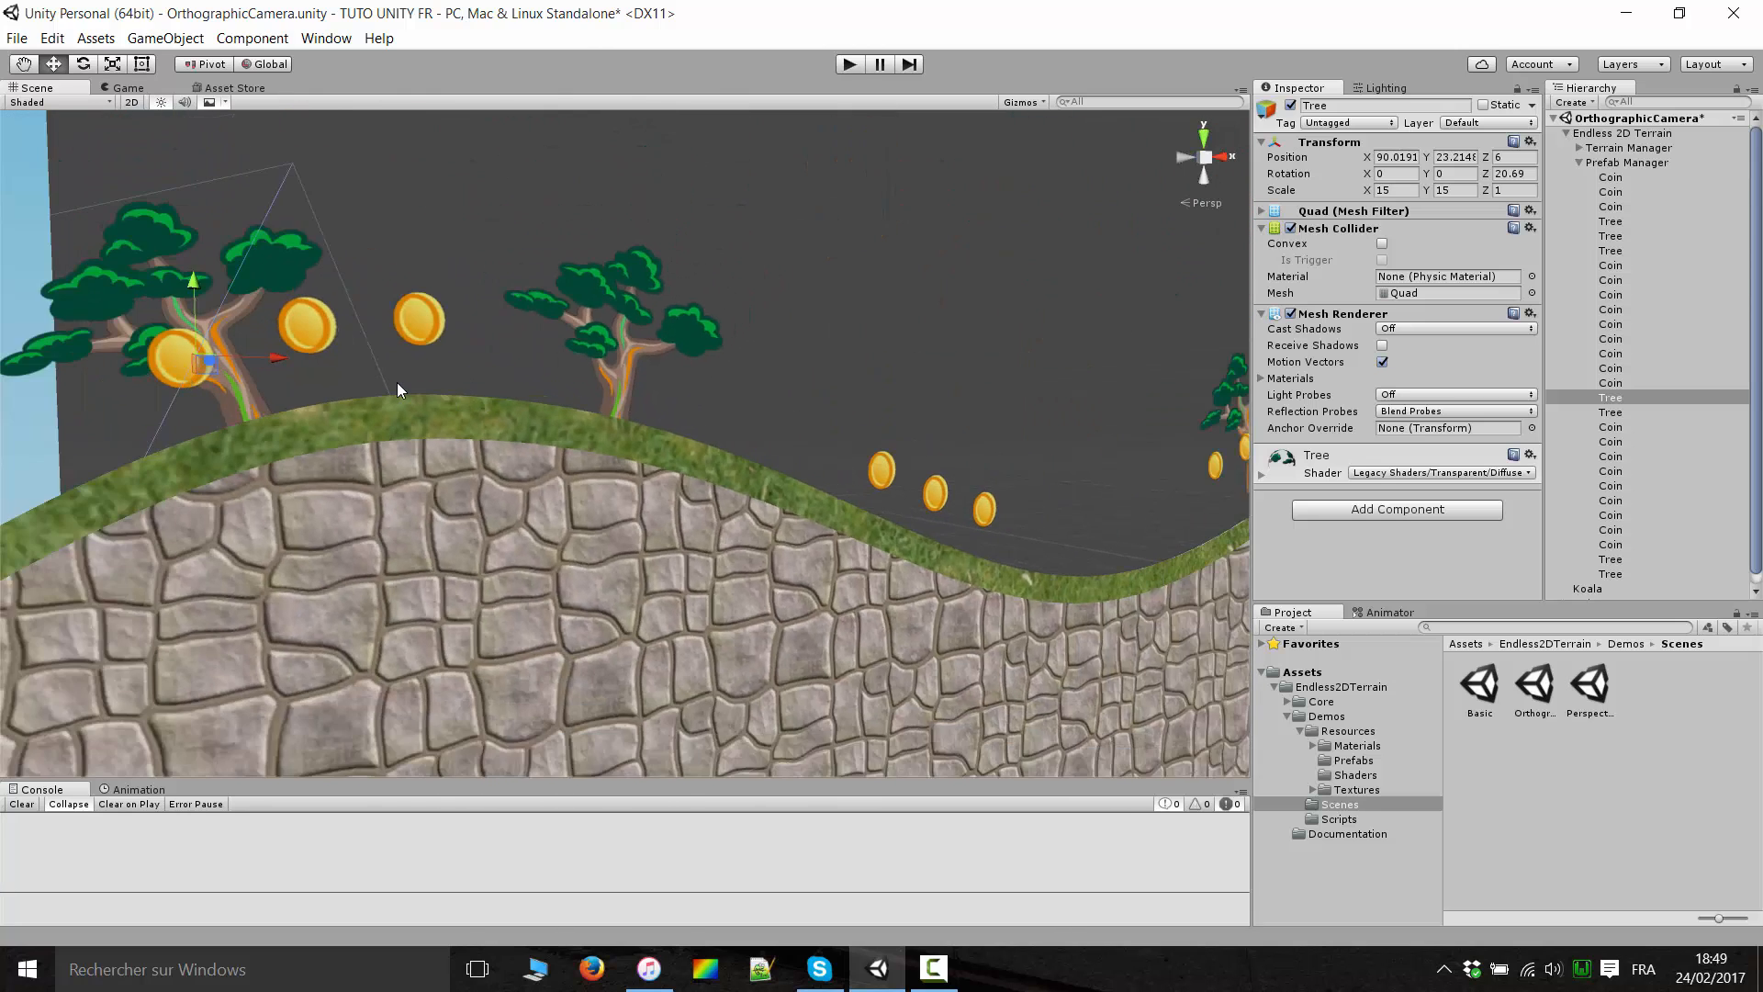
scroll(396, 382, down, 3)
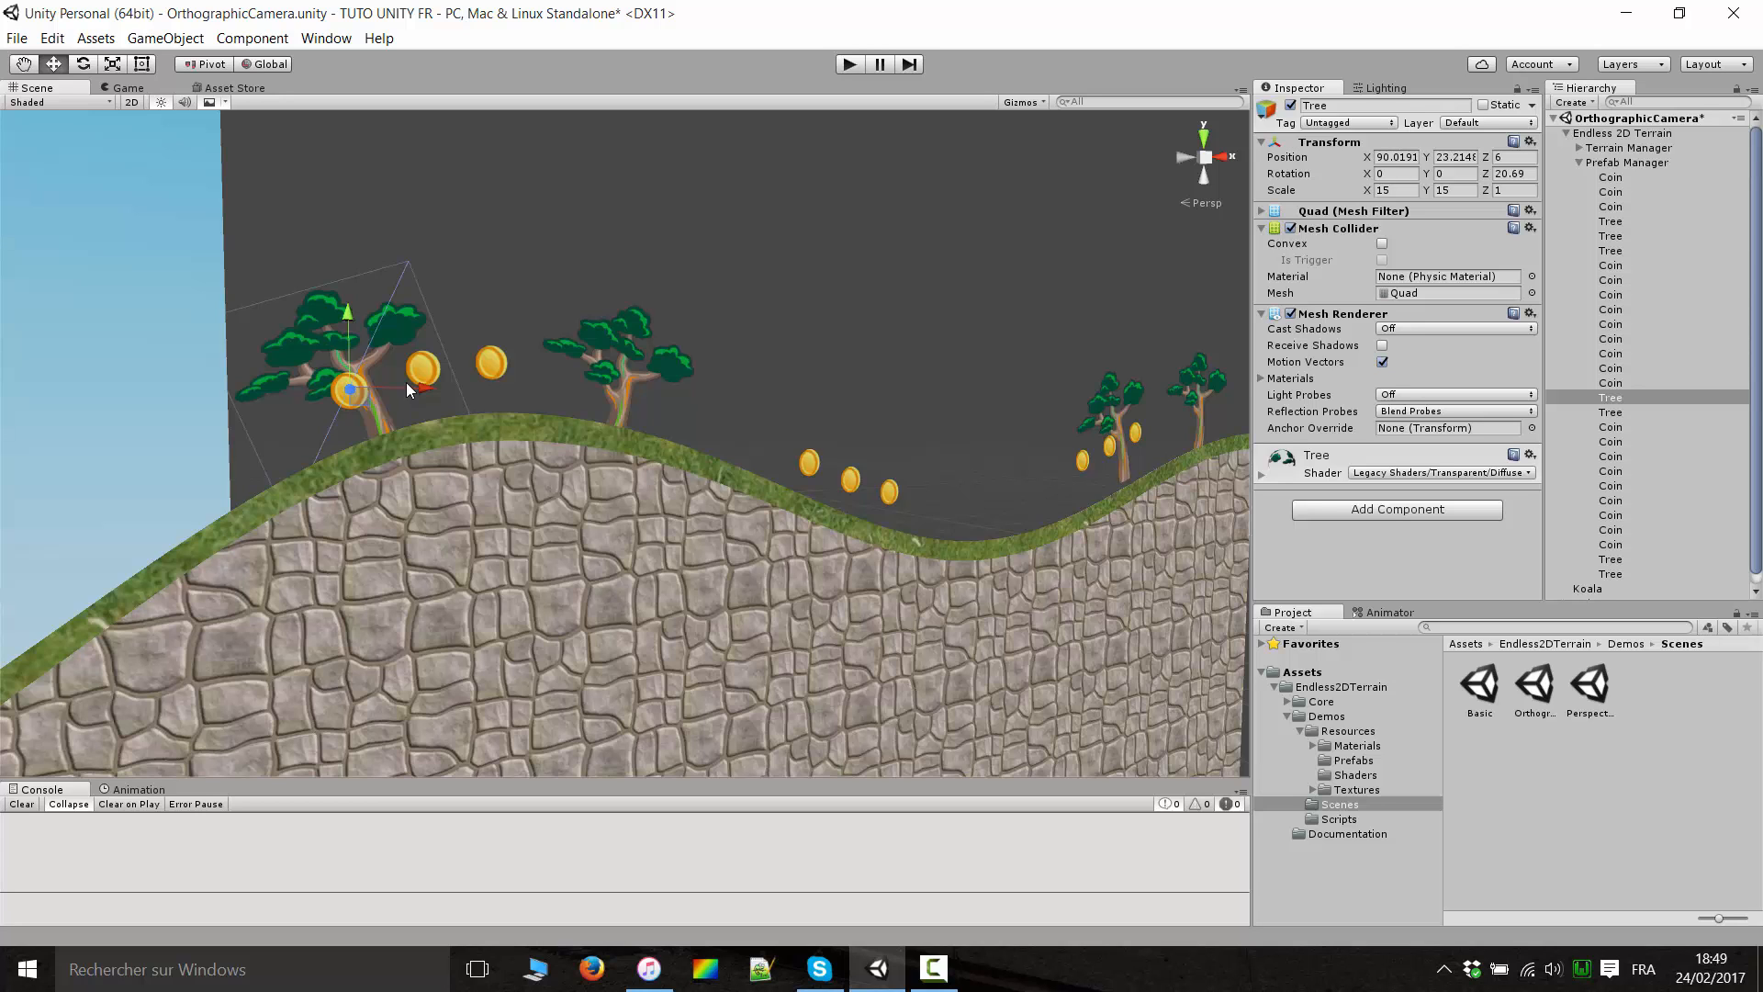
right_drag(406, 382, 964, 527)
Preview the scene in the Game view, return to the Scene view and inspect the gap between the selected tree and the terrain.
click(142, 91)
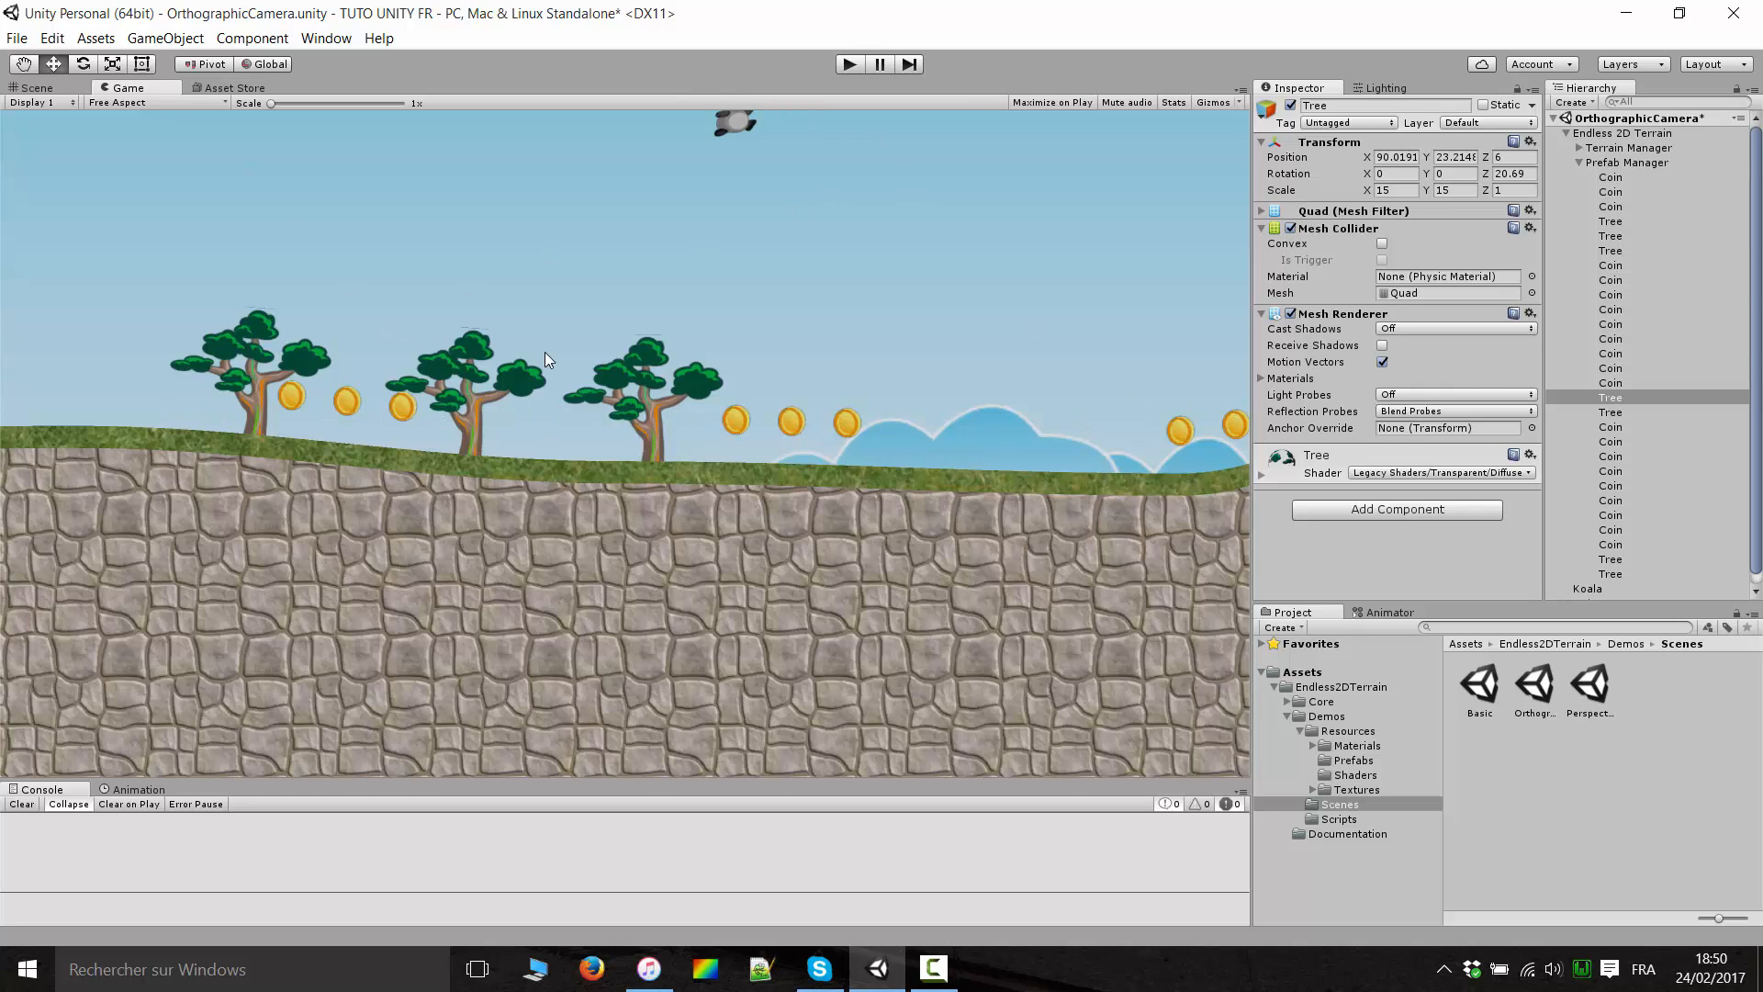
click(36, 89)
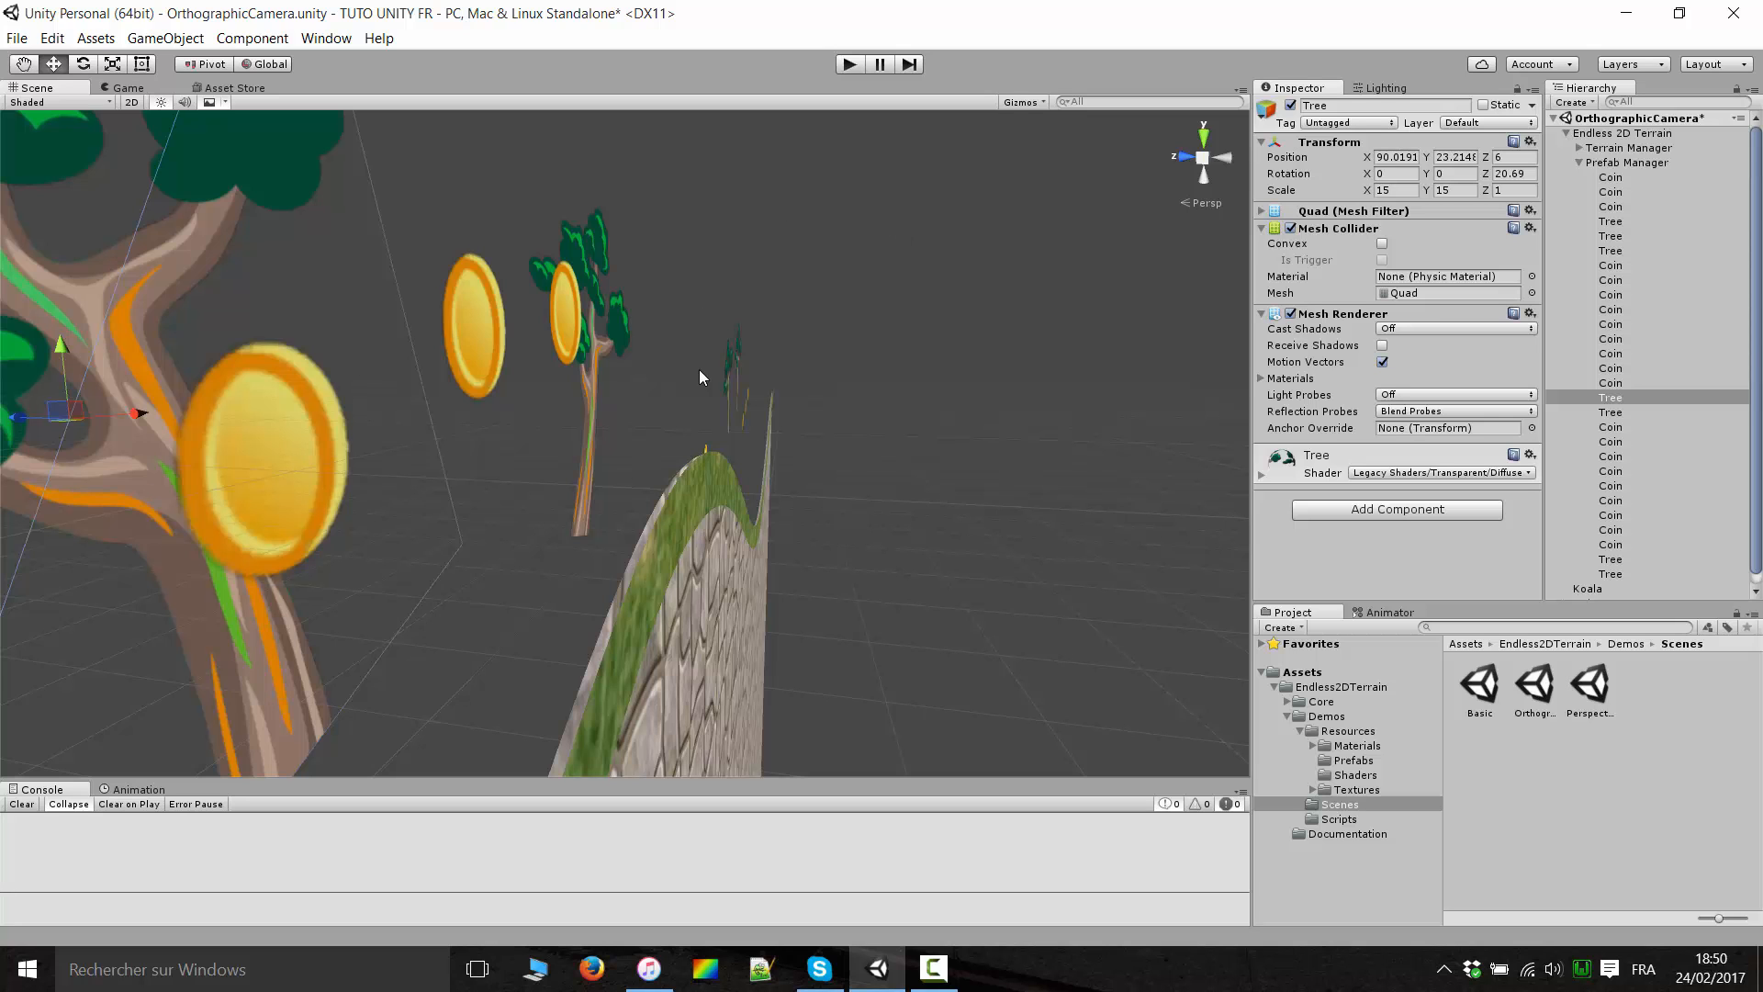
right_drag(698, 369, 542, 345)
scroll(541, 345, down, 6)
scroll(669, 483, up, 5)
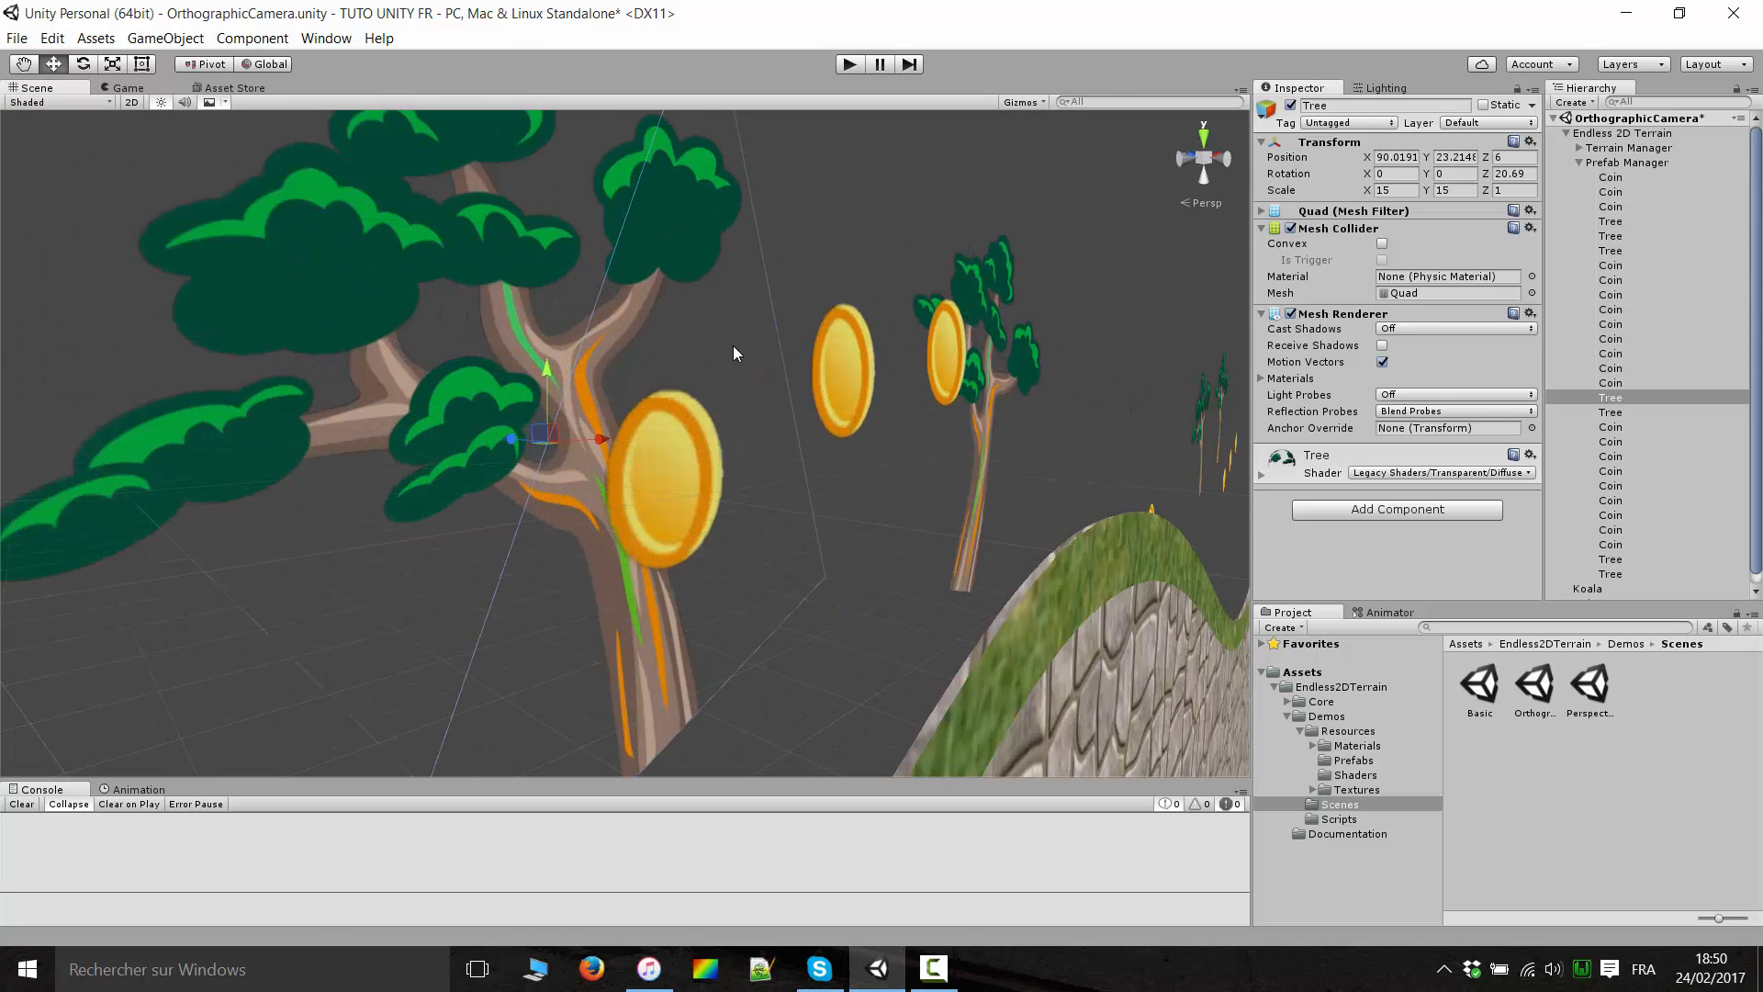
scroll(732, 345, down, 4)
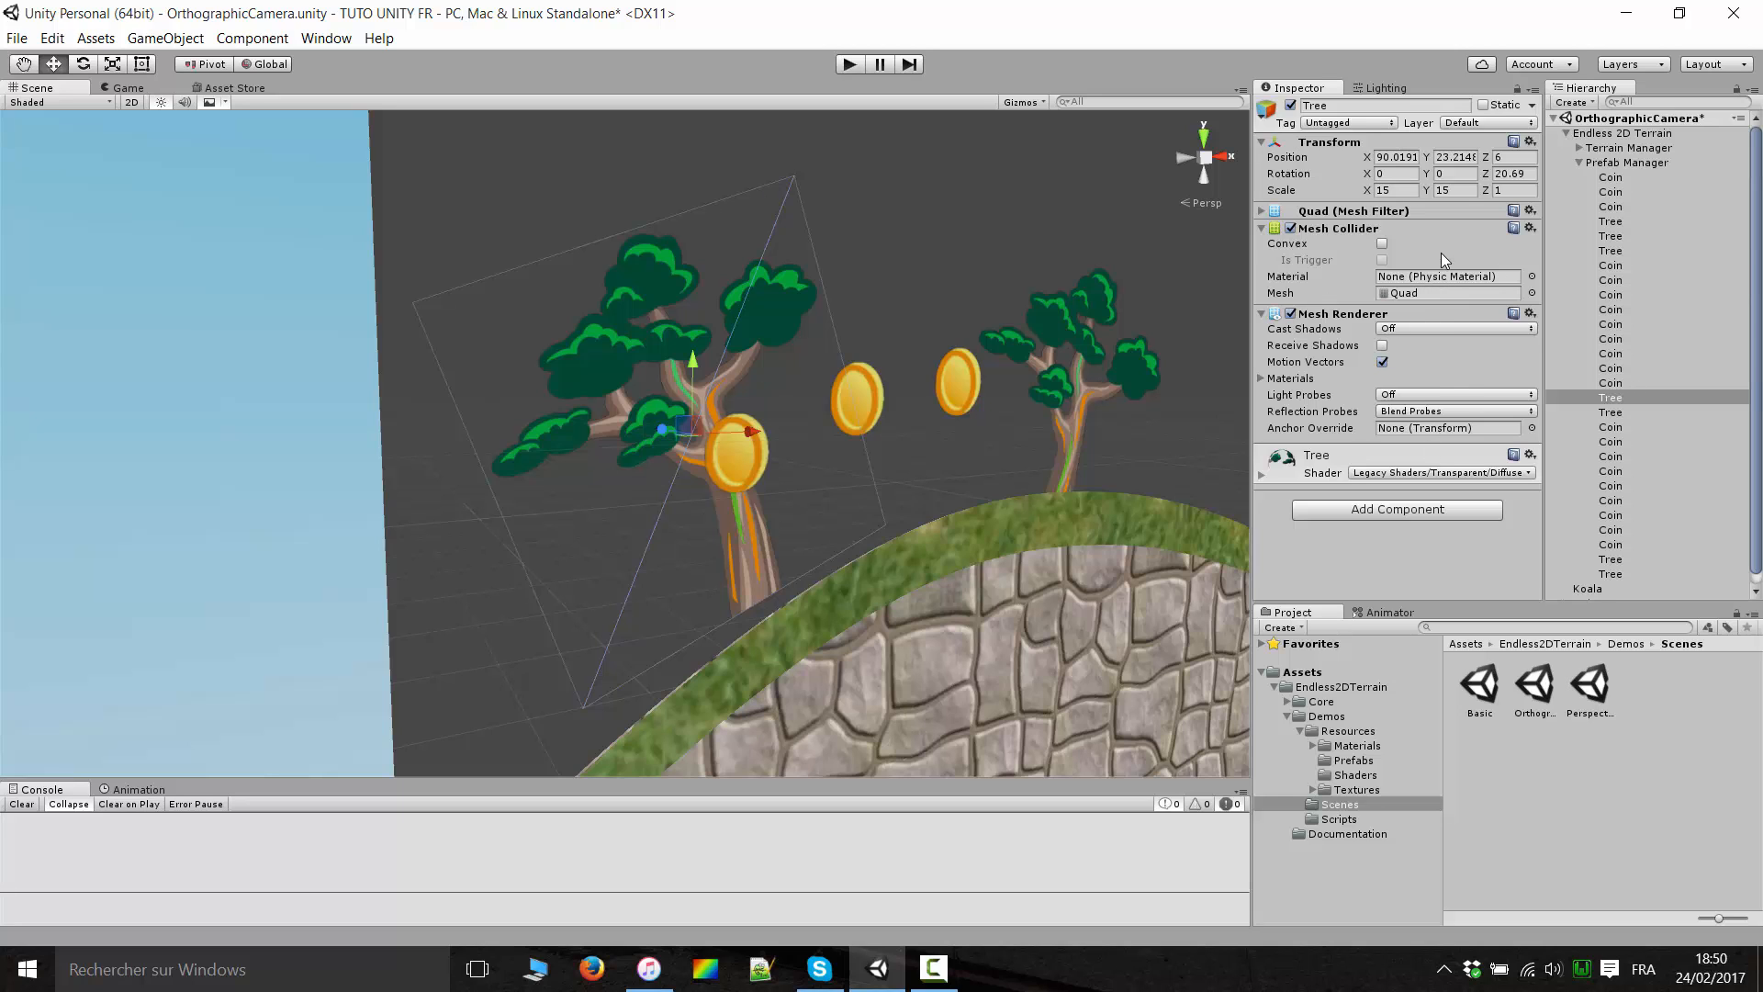
Compare the hilltop trees and coins in frontal and side perspective, and switch the Scene view to 2D around the selected tree.
alt+drag(858, 349, 807, 331)
scroll(588, 329, up, 2)
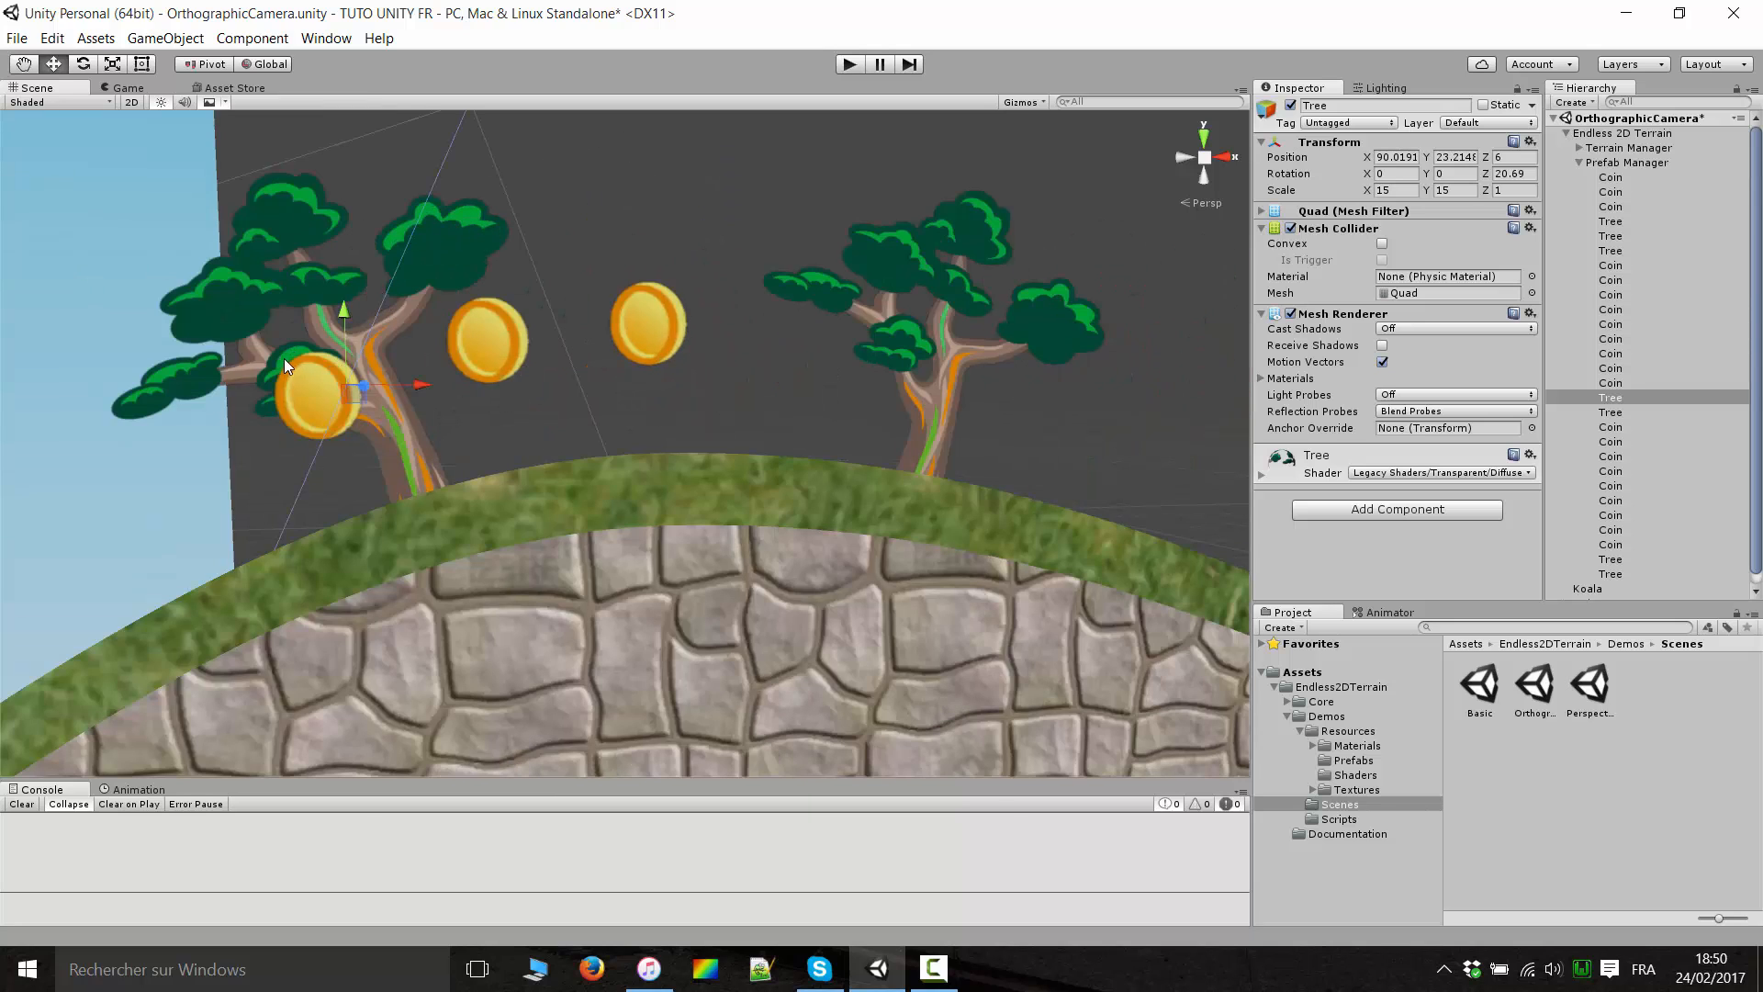
alt+drag(284, 359, 621, 631)
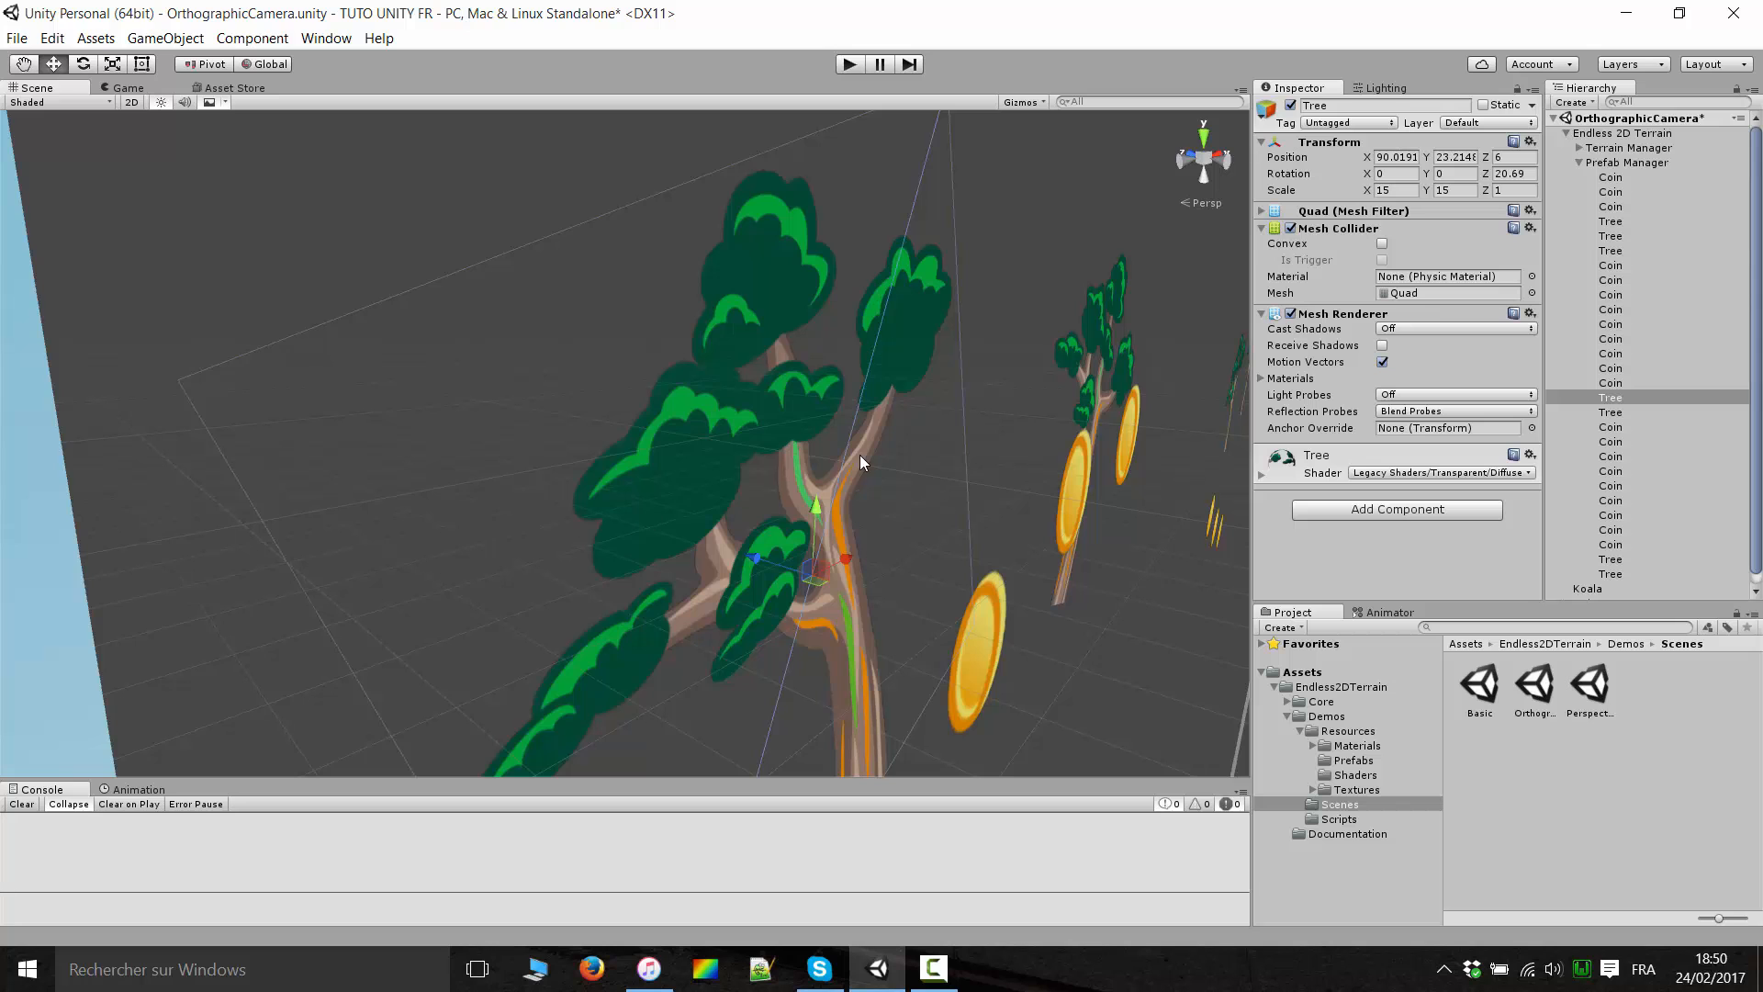
alt+drag(996, 492, 797, 478)
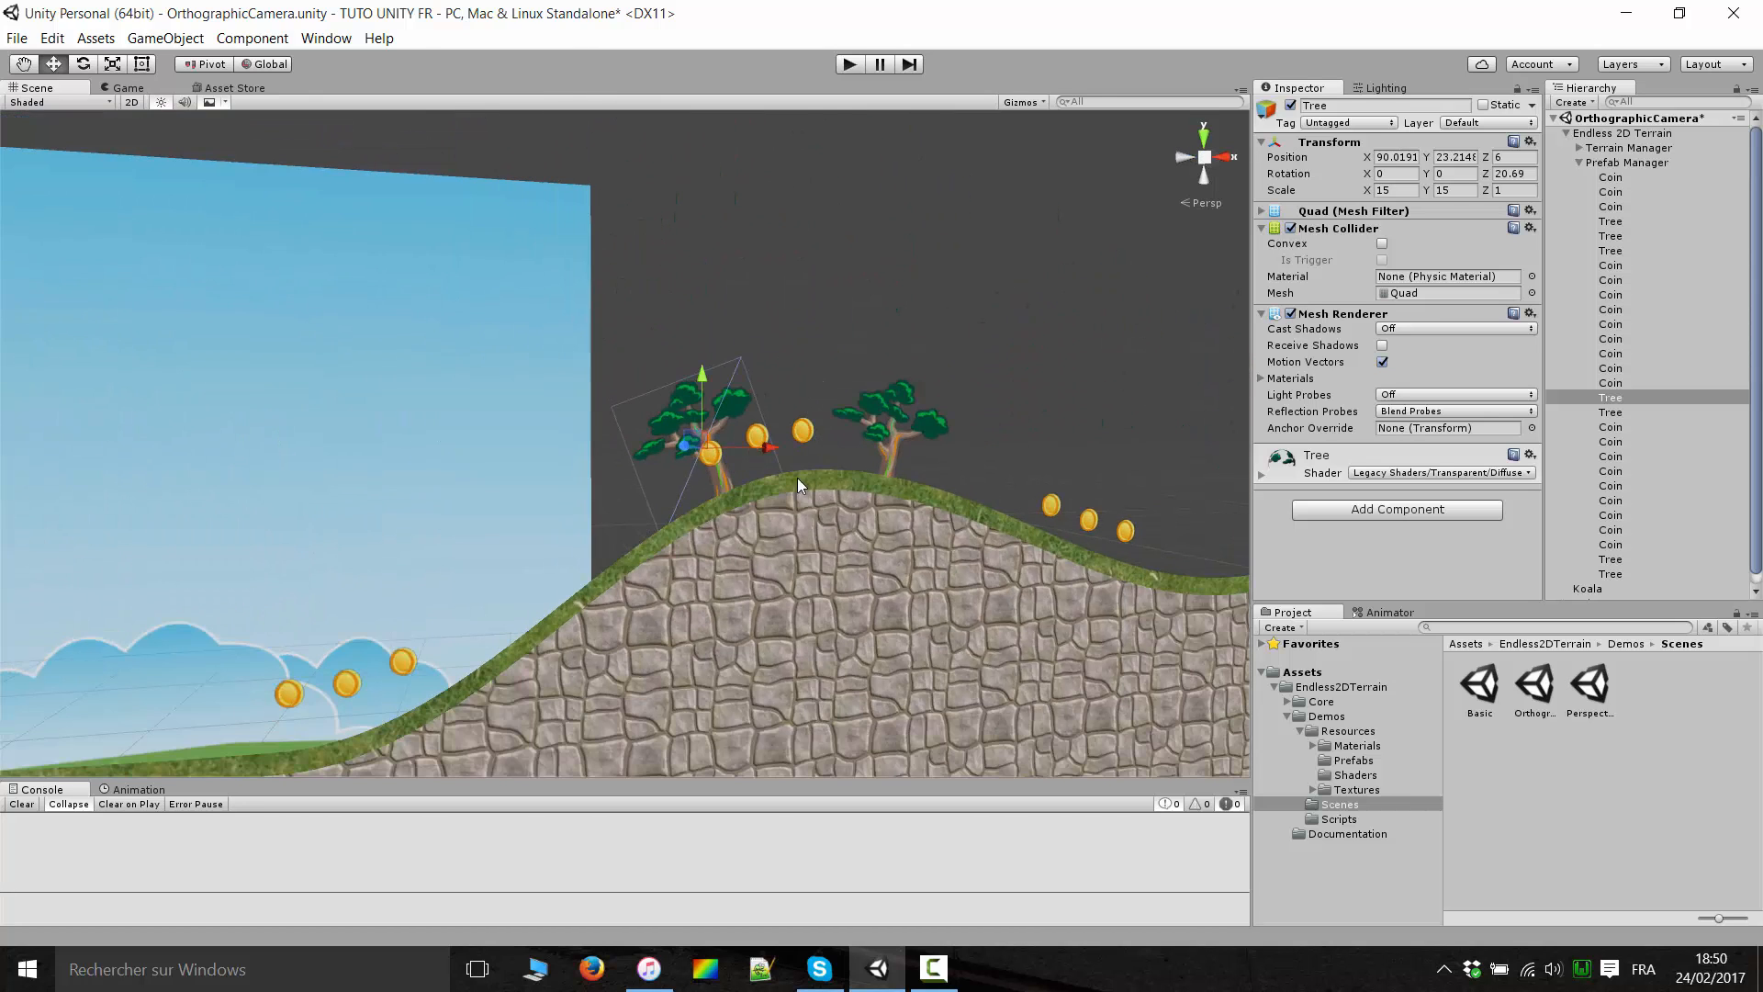
alt+drag(530, 449, 492, 339)
click(134, 102)
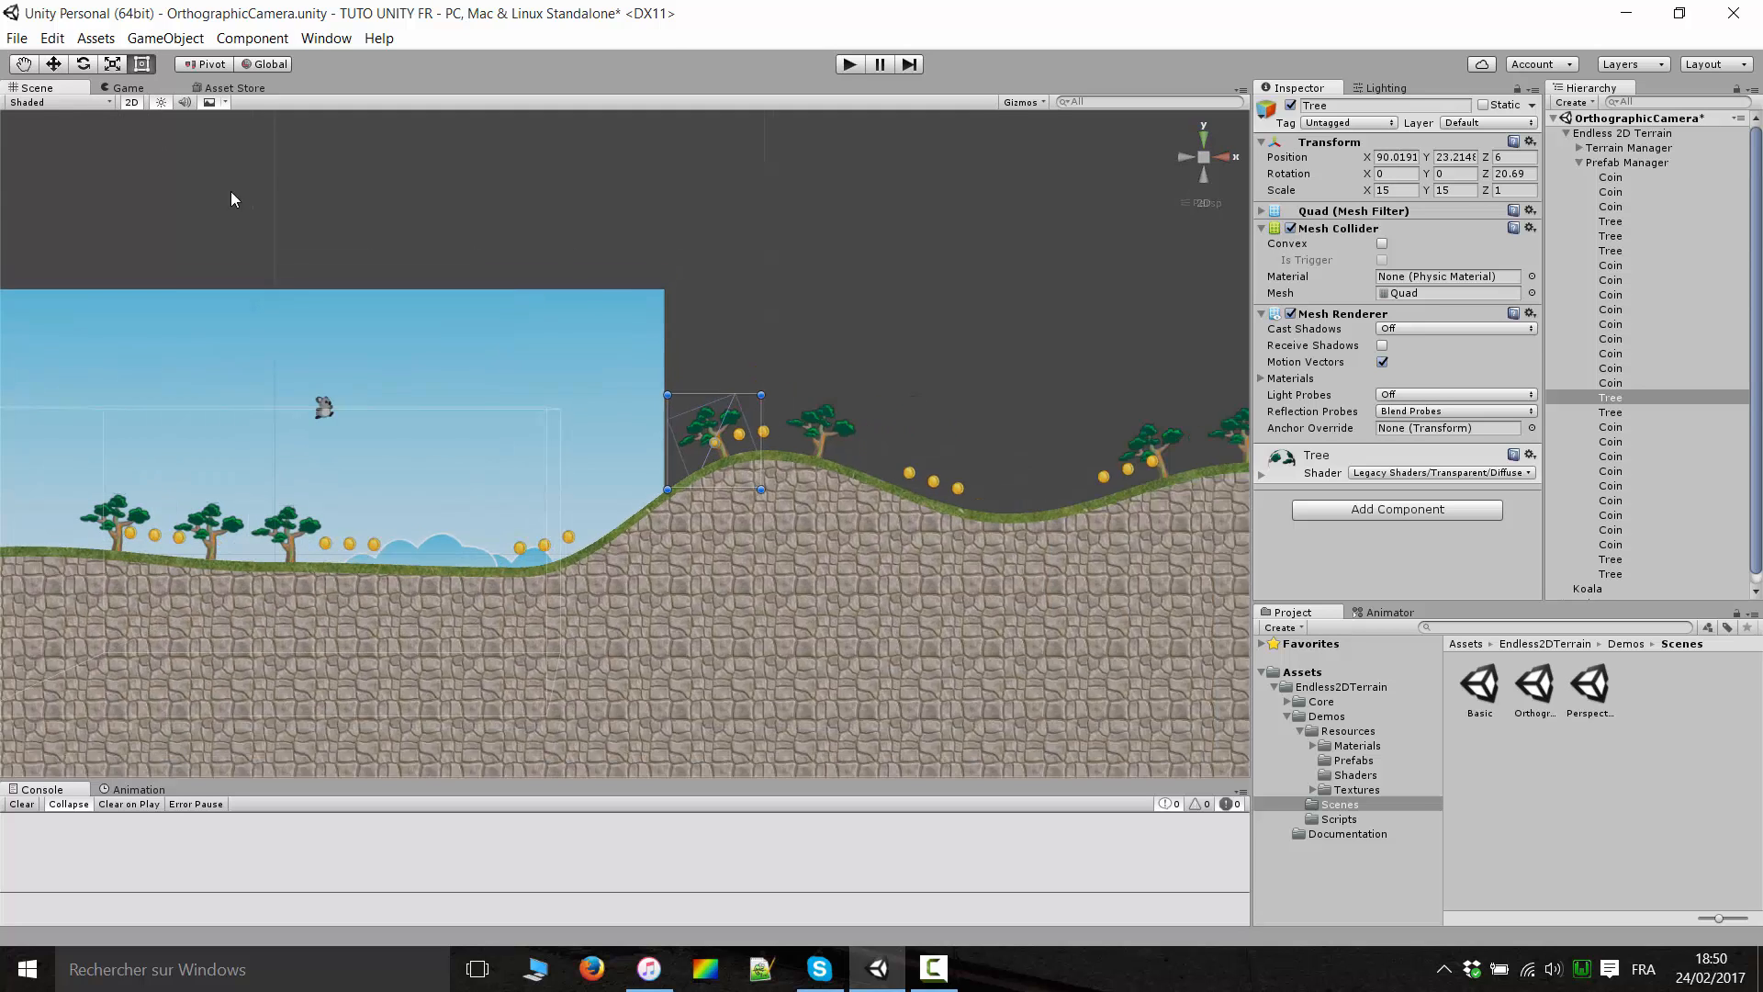
scroll(861, 520, up, 5)
middle_drag(861, 518, 803, 538)
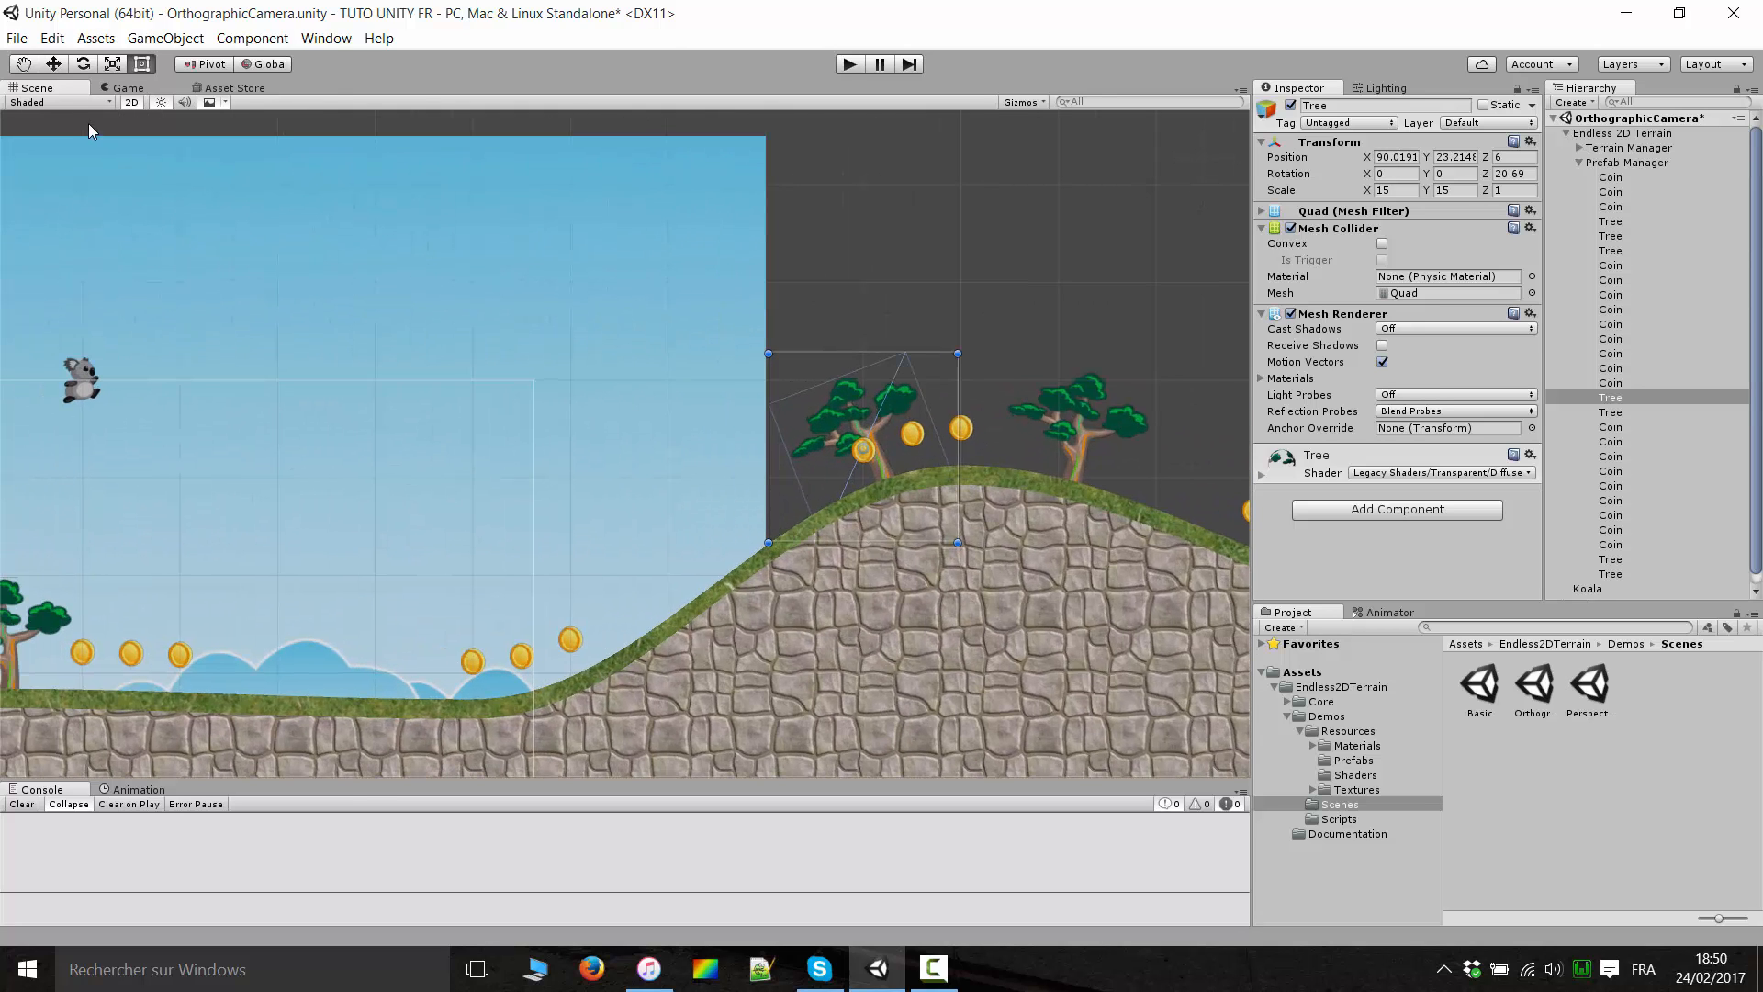
Switch the Scene view back to 3D and look along the grass edge and rock face from the side.
click(136, 103)
scroll(692, 526, down, 3)
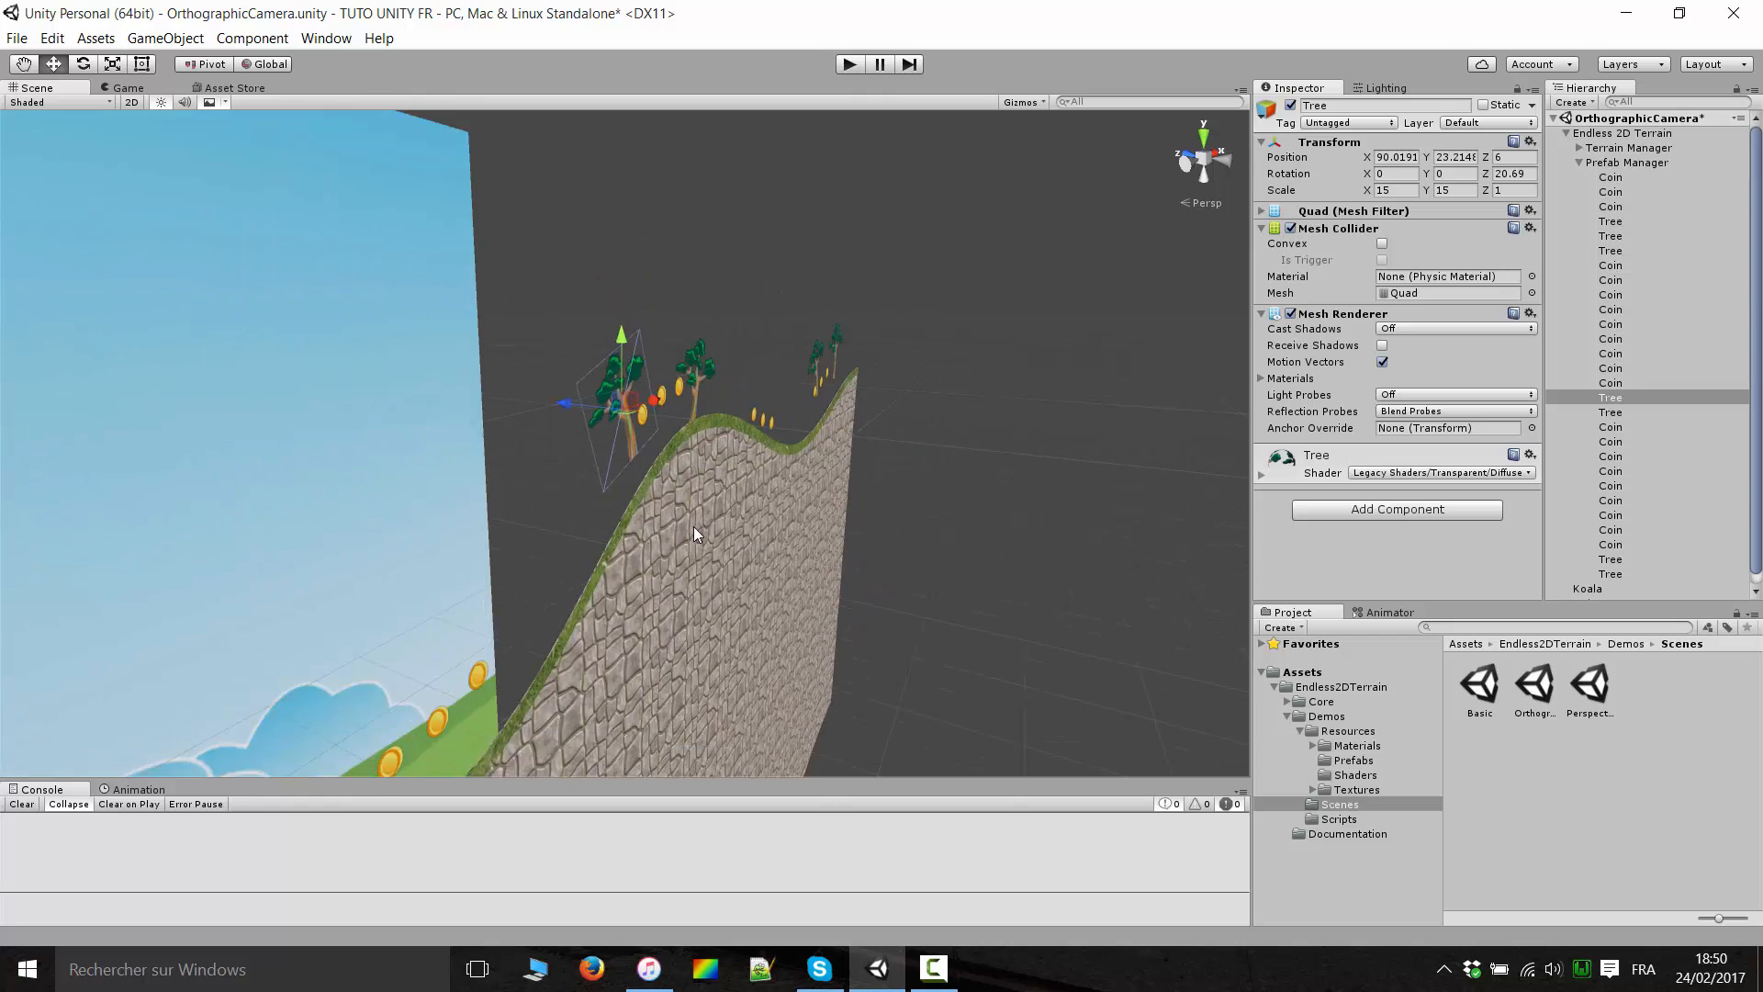
middle_drag(693, 526, 881, 386)
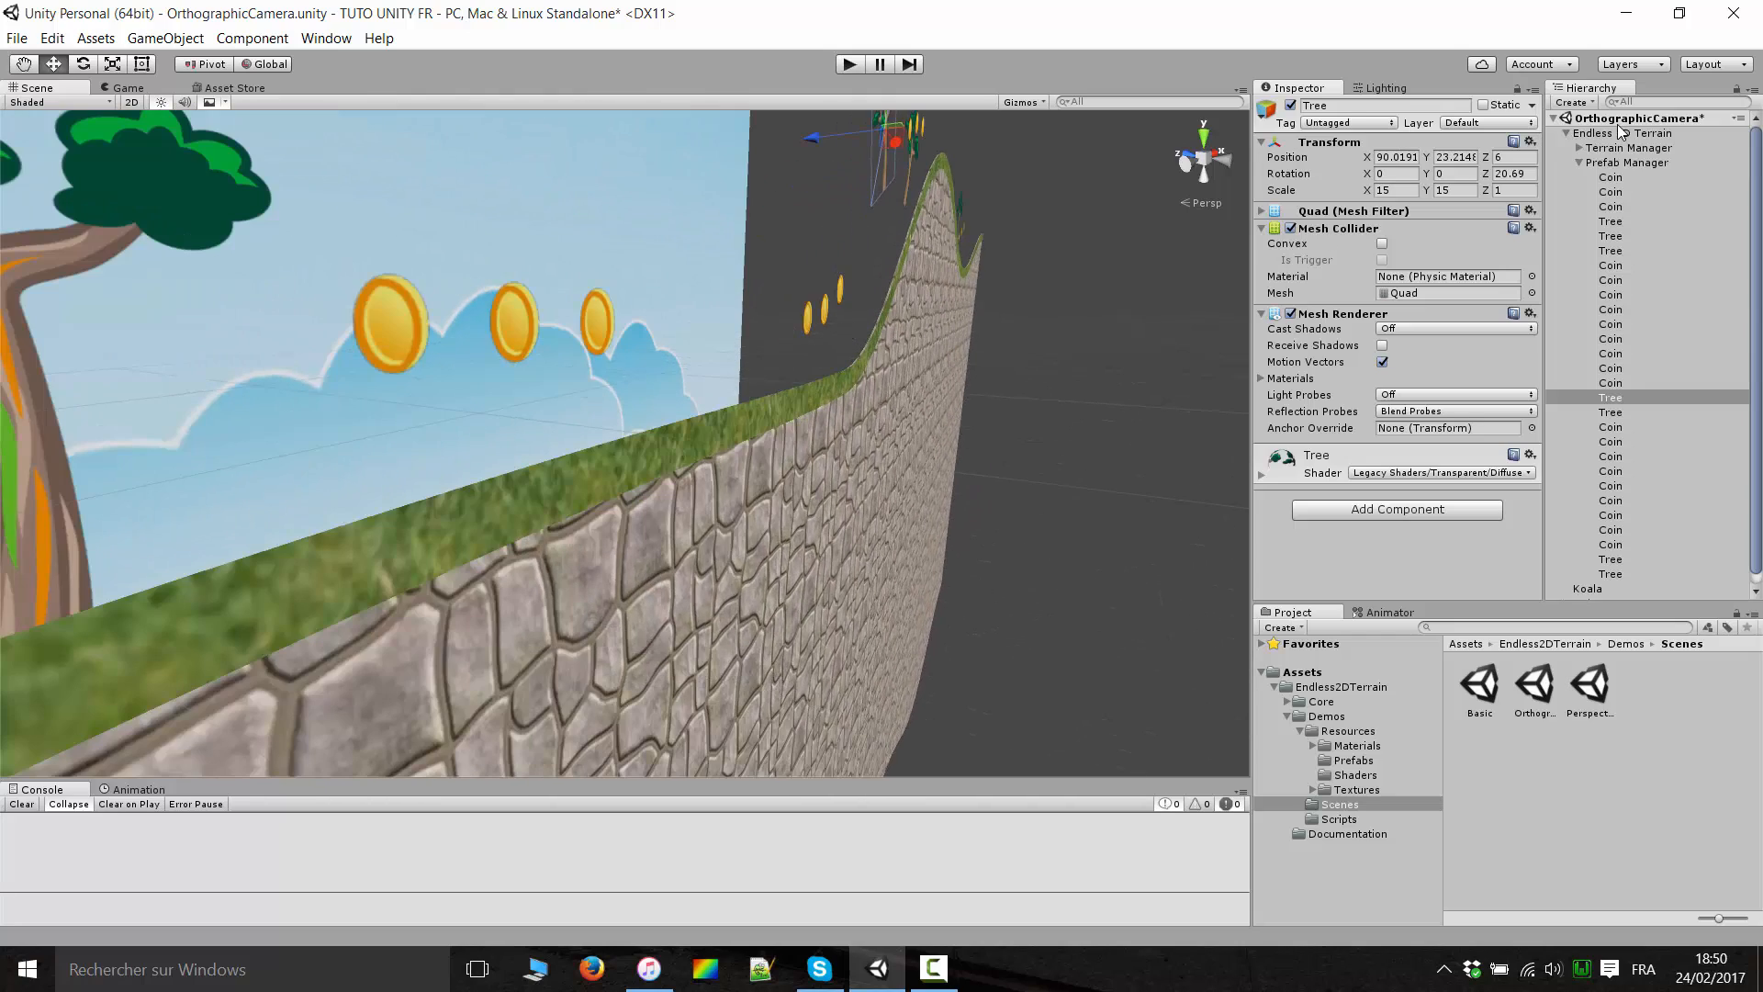
Select and frame the Endless 2D Terrain object and inspect its top collider mesh and the prefab colliders in 3D.
double_click(1619, 133)
scroll(702, 488, down, 5)
middle_drag(701, 457, 824, 464)
scroll(824, 464, up, 3)
right_drag(828, 465, 964, 456)
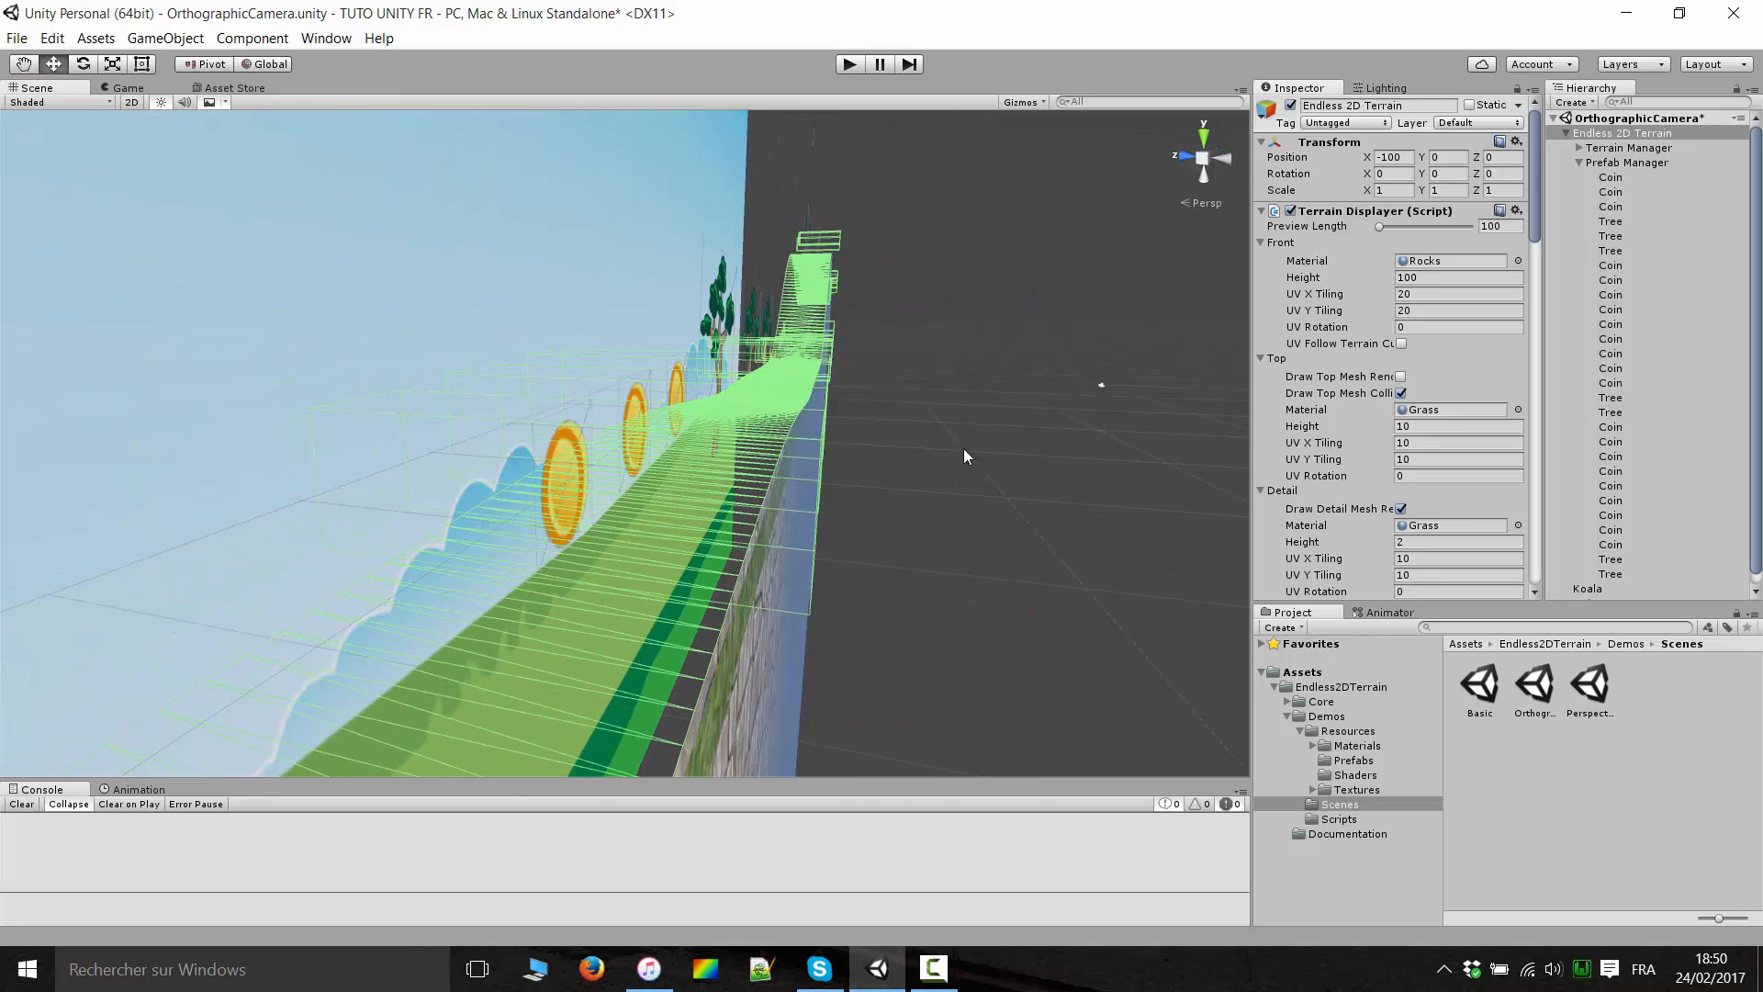
right_drag(768, 278, 684, 423)
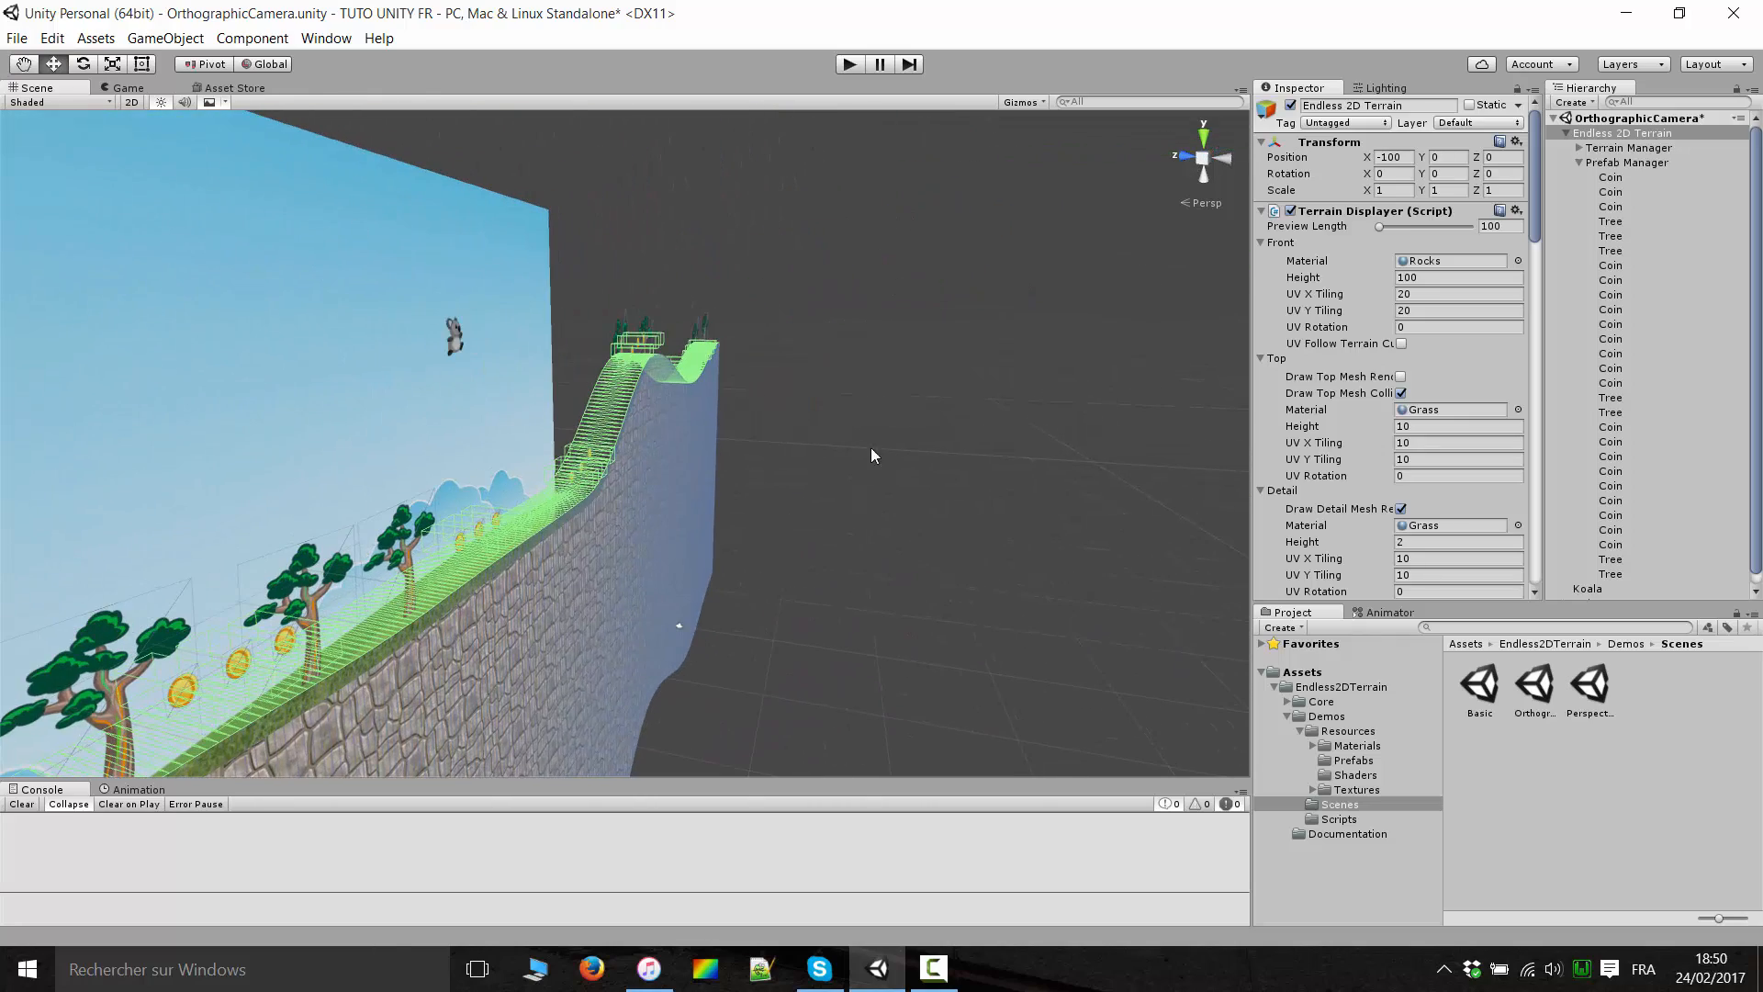
right_drag(873, 453, 815, 477)
Bring the front of the terrain into view and select the koala above the trees.
scroll(815, 478, down, 5)
middle_drag(969, 496, 579, 322)
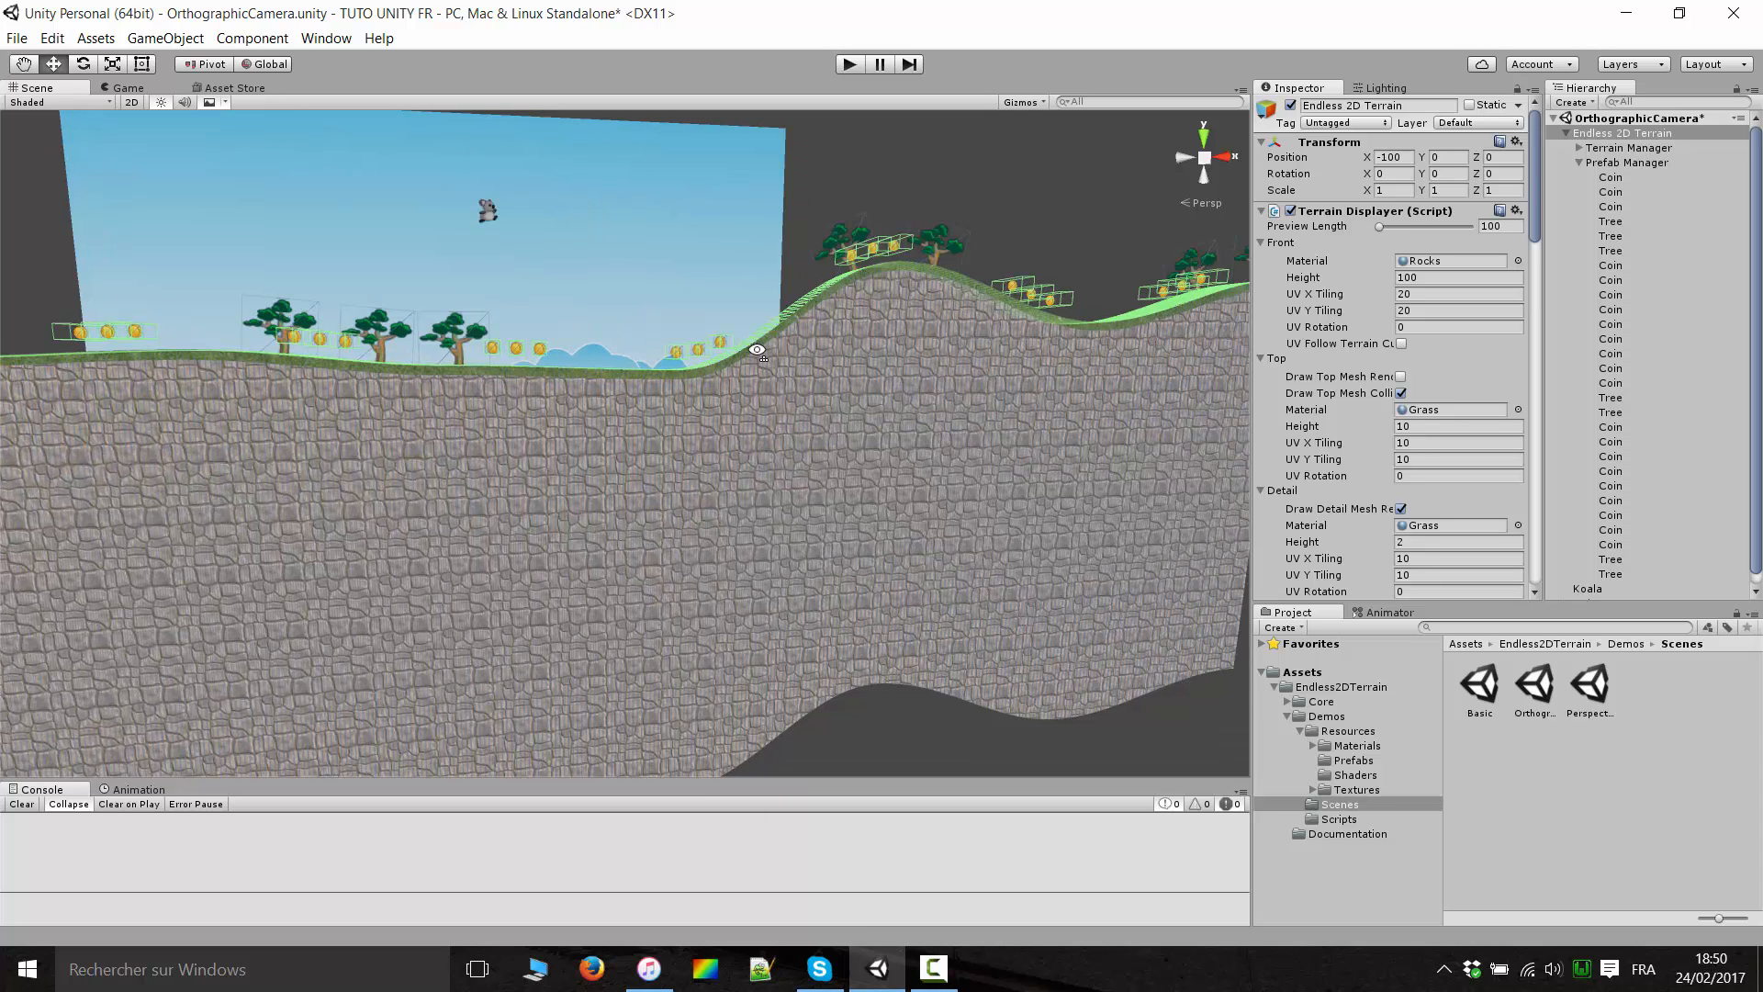
right_drag(758, 353, 718, 316)
scroll(548, 235, up, 3)
middle_drag(547, 235, 583, 349)
click(537, 305)
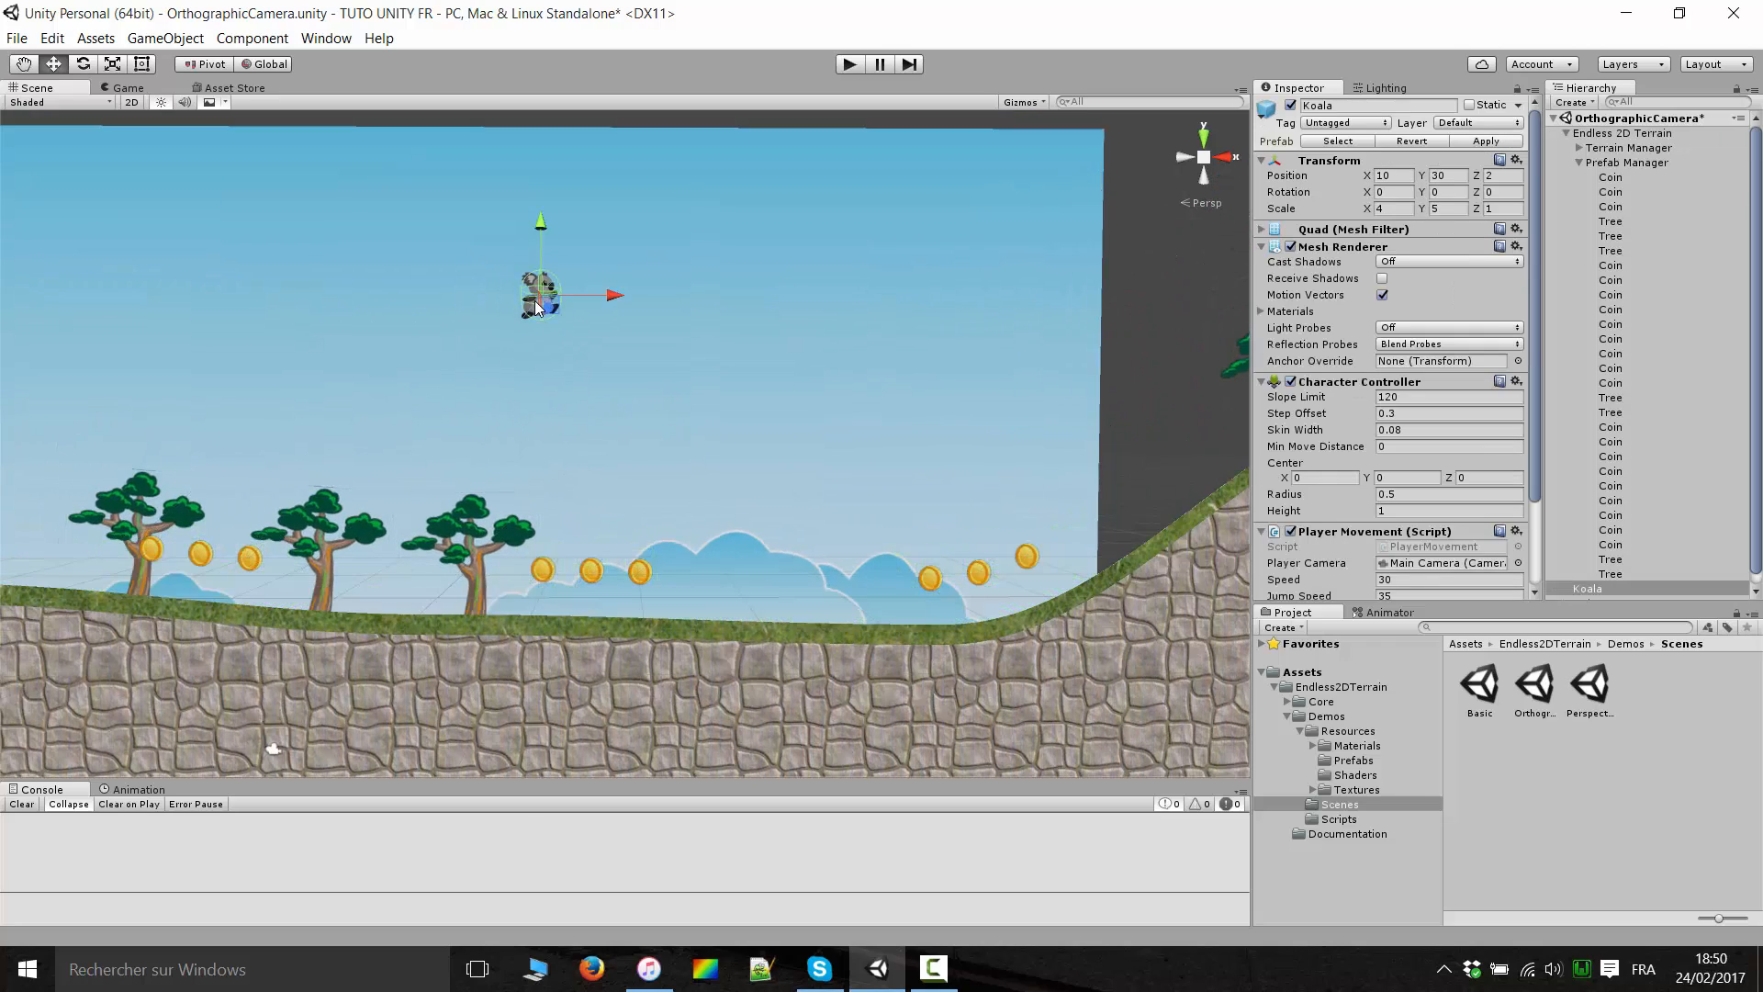
Examine the koala's flat quad and its Character Controller capsule from the side in 3D.
scroll(542, 307, up, 3)
right_drag(143, 107, 931, 484)
key(w)
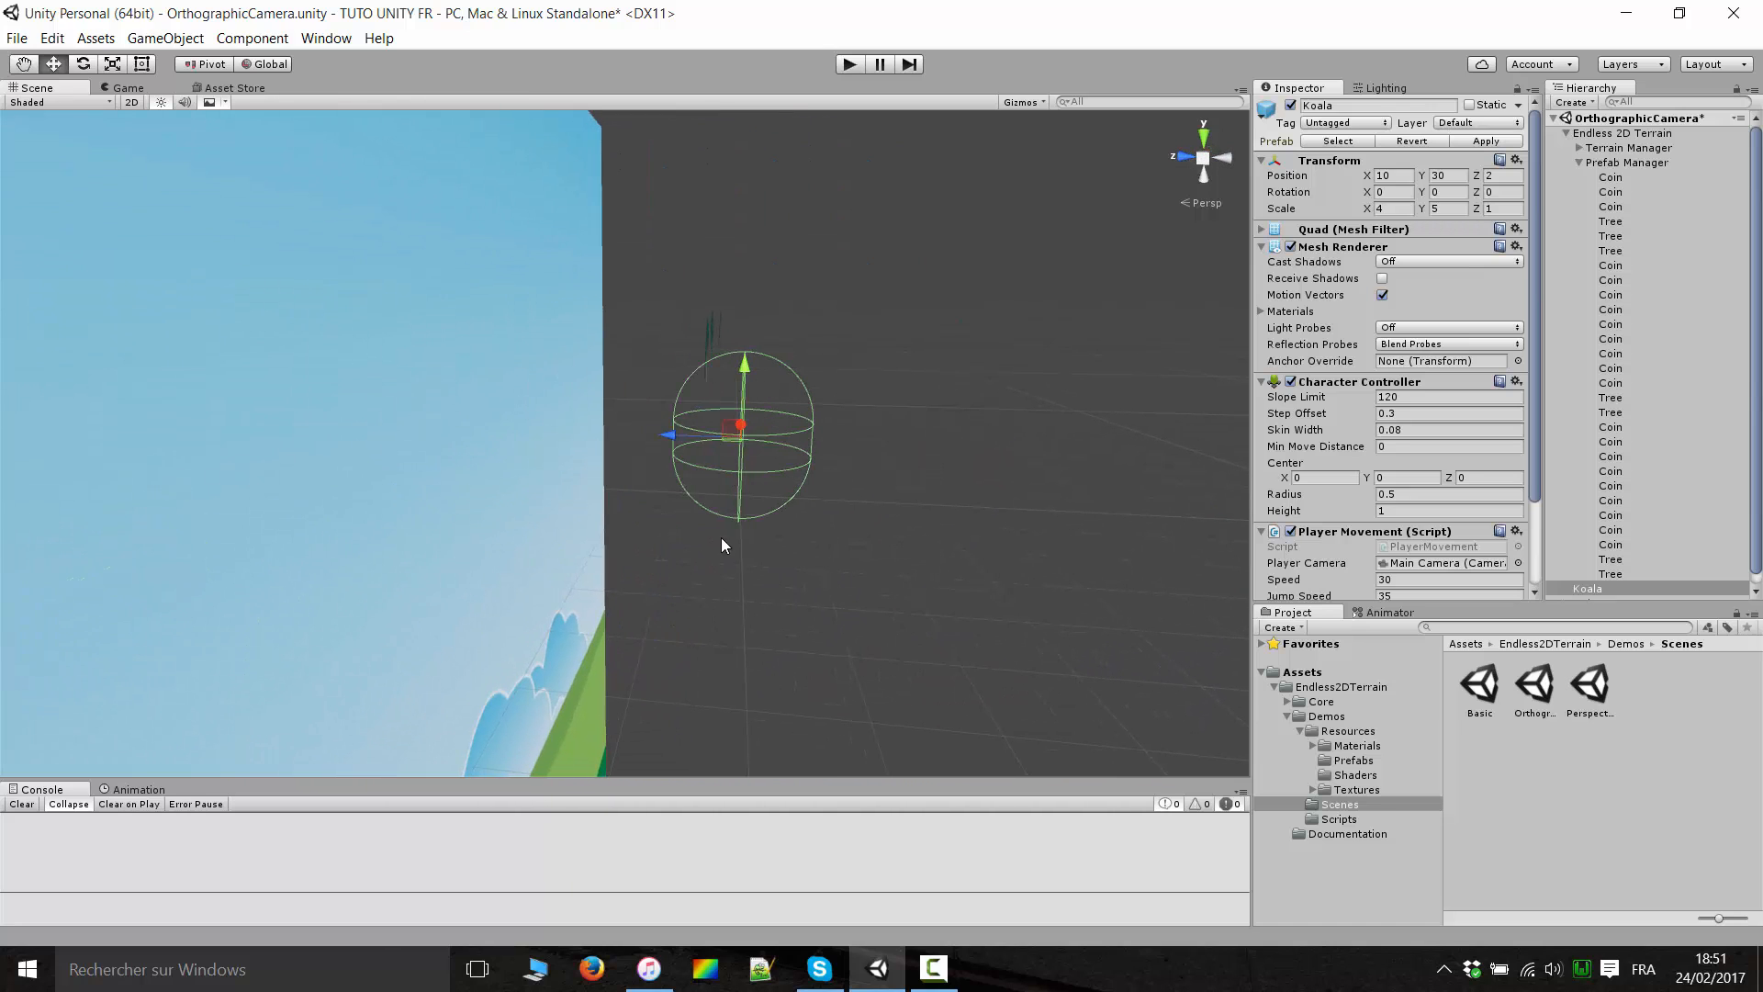
right_drag(879, 416, 735, 407)
scroll(735, 407, down, 5)
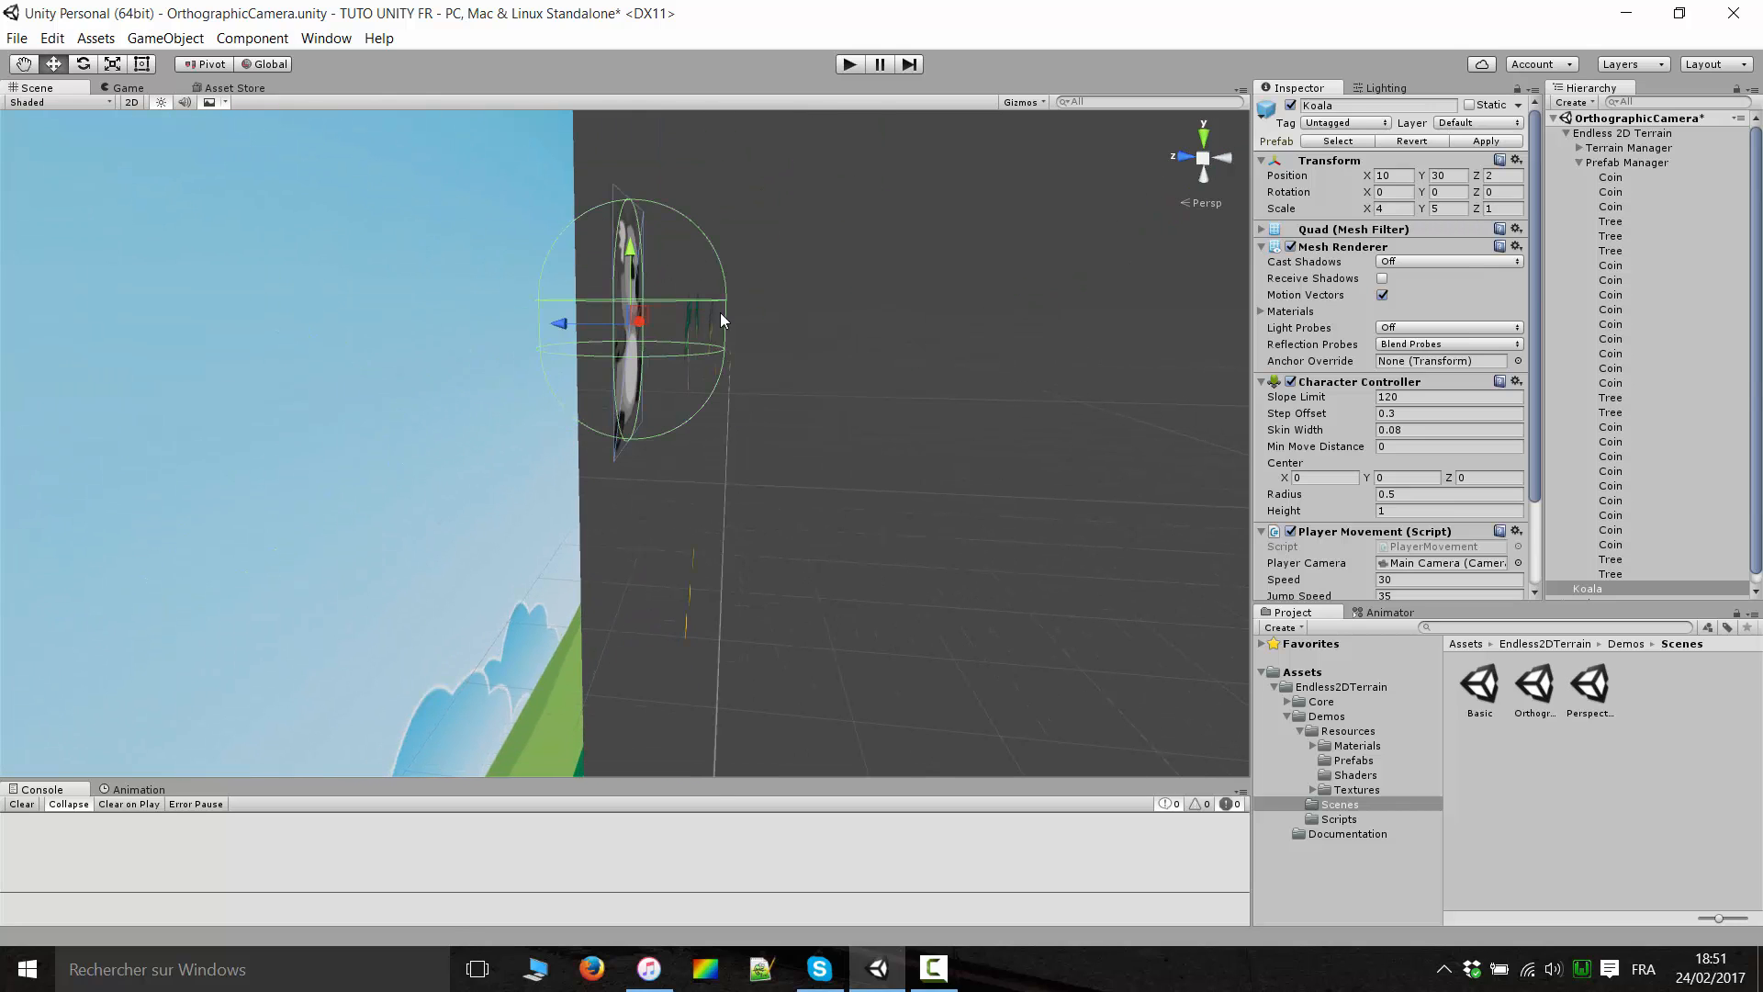
Return the Scene view to 2D around the koala and review its Character Controller and Player Movement settings.
click(131, 102)
middle_drag(299, 254, 813, 246)
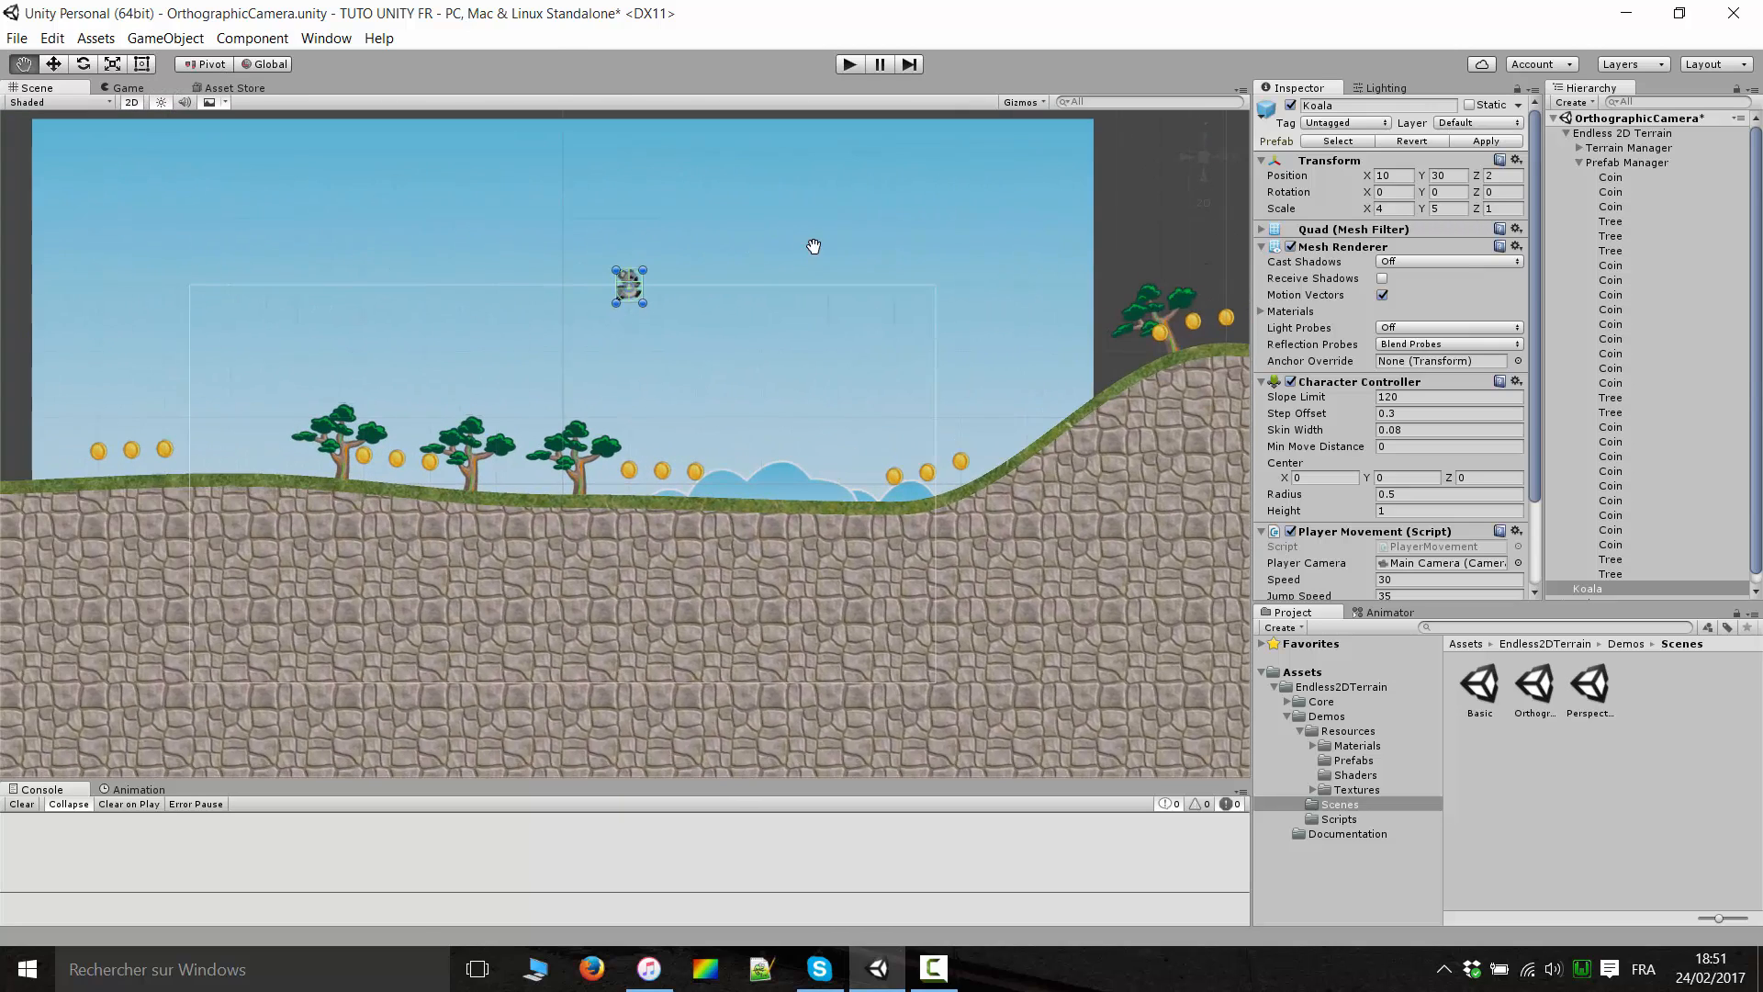
scroll(814, 246, up, 8)
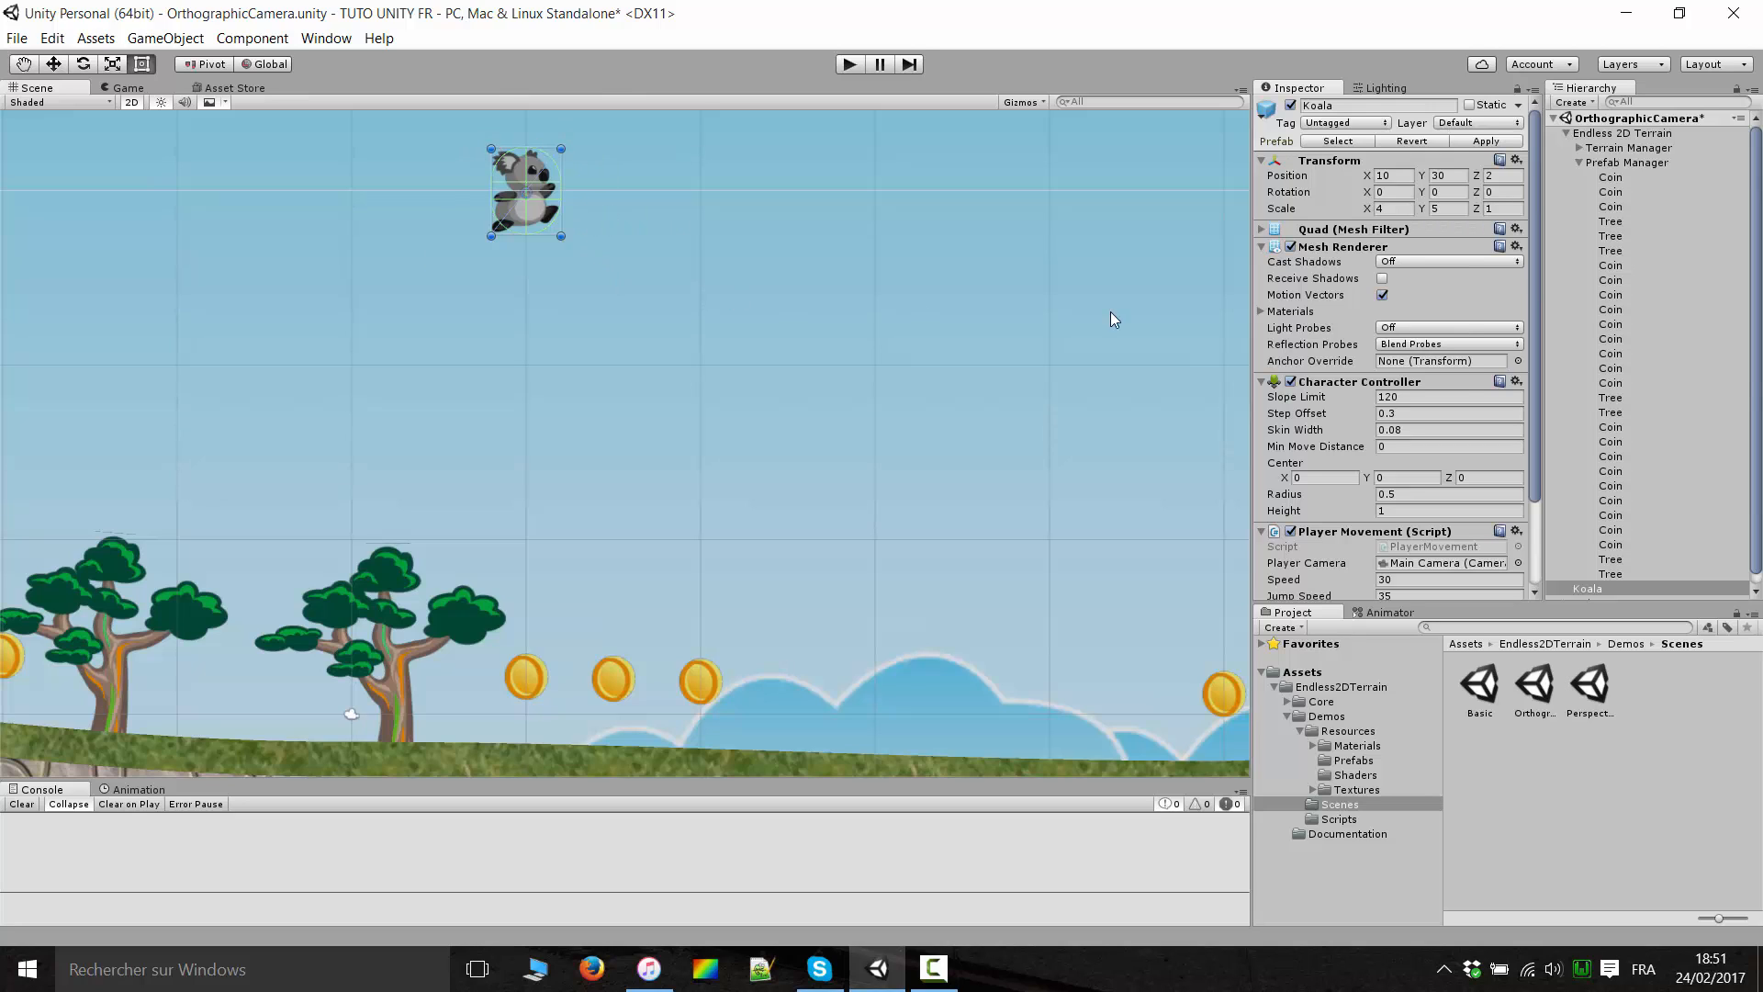
scroll(1469, 349, down, 3)
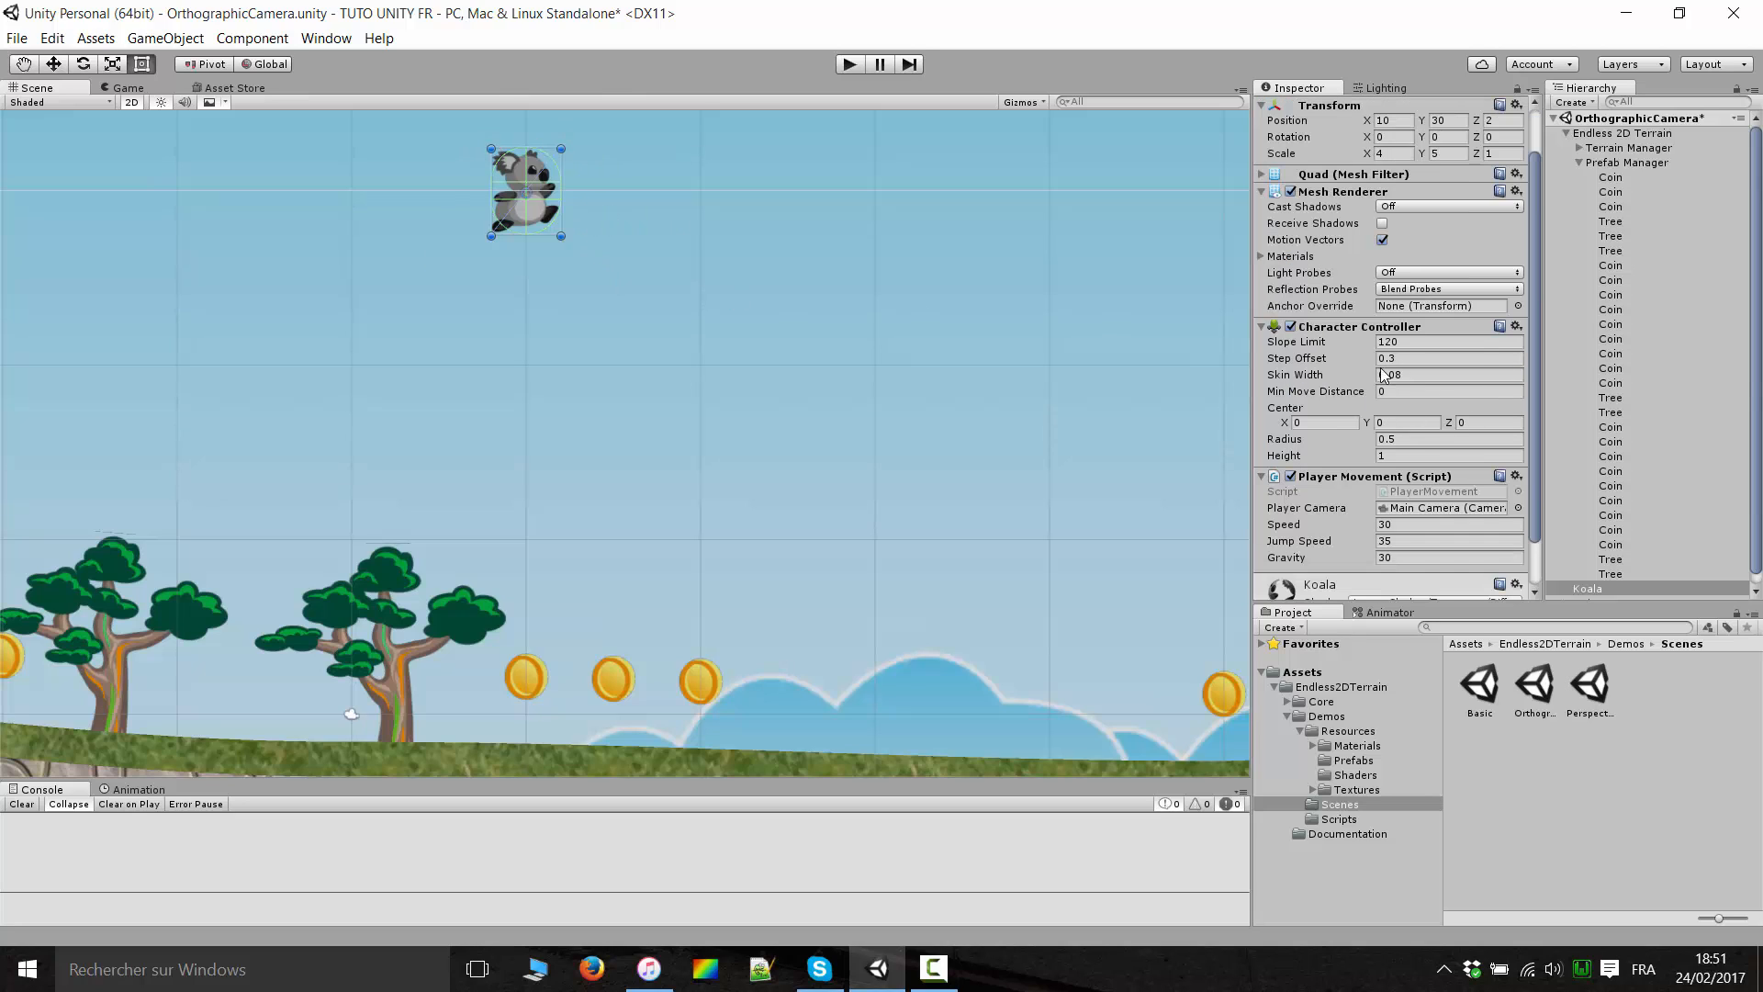
Compare the koala in the 3D and 2D Scene views, finishing in 2D.
click(132, 103)
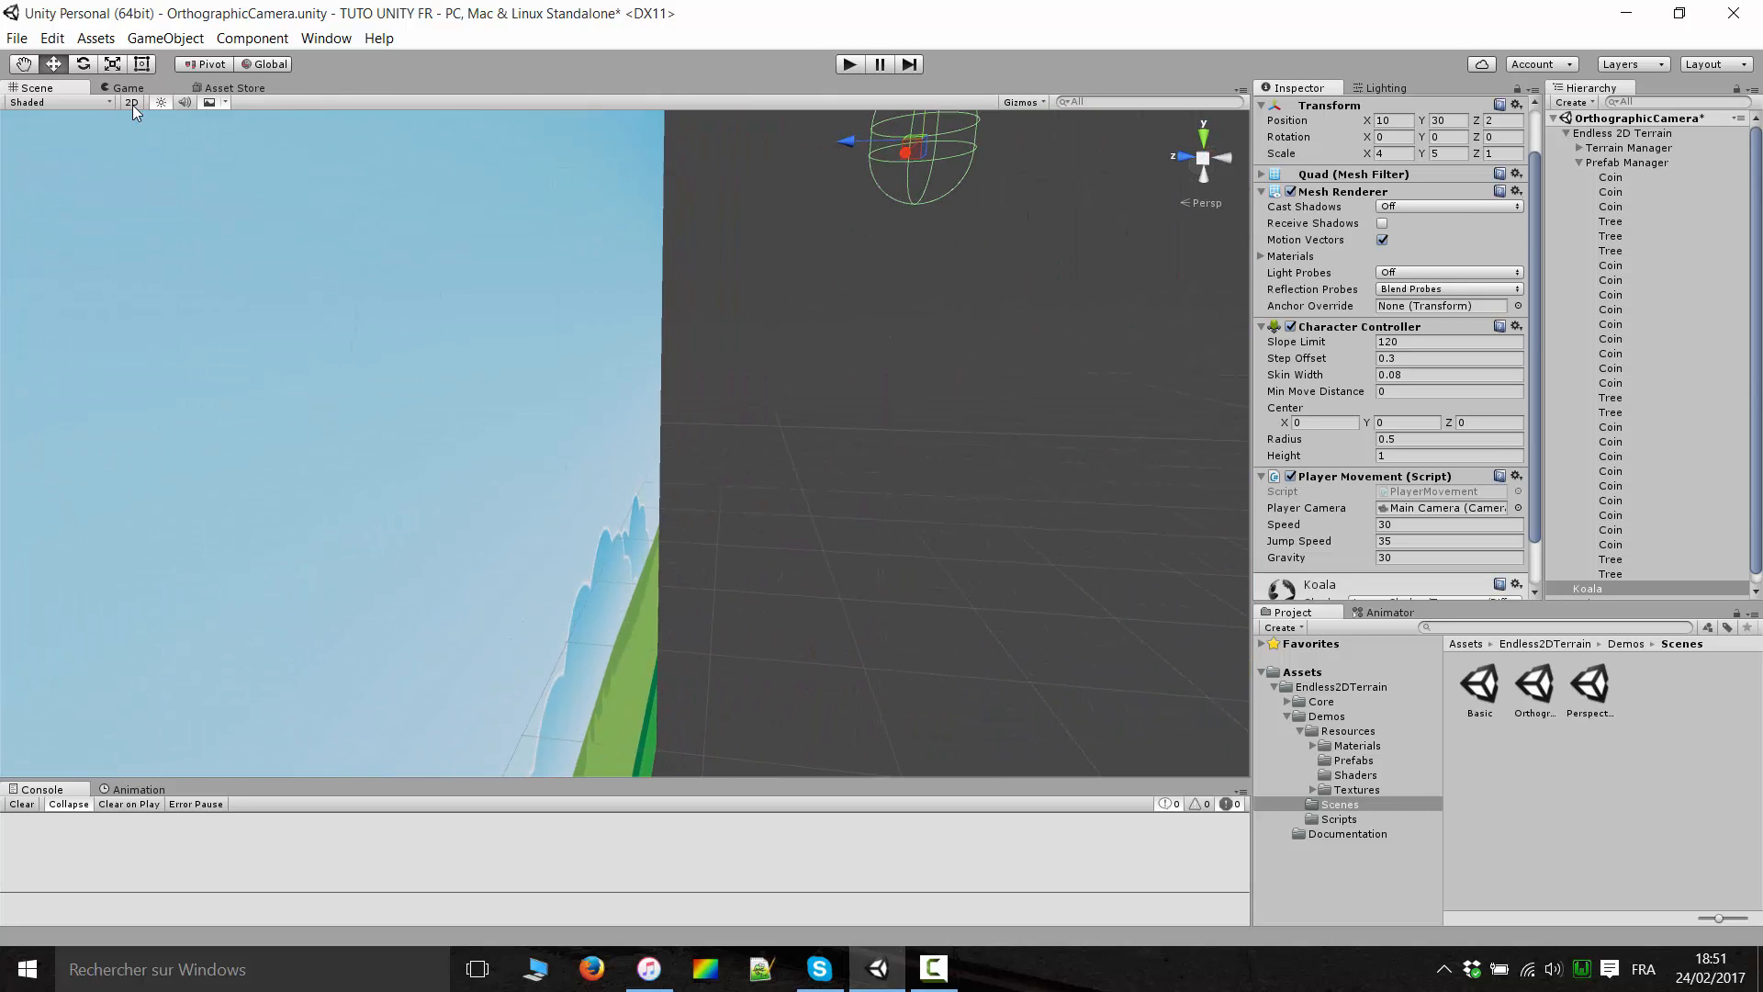
click(132, 104)
click(133, 104)
click(132, 104)
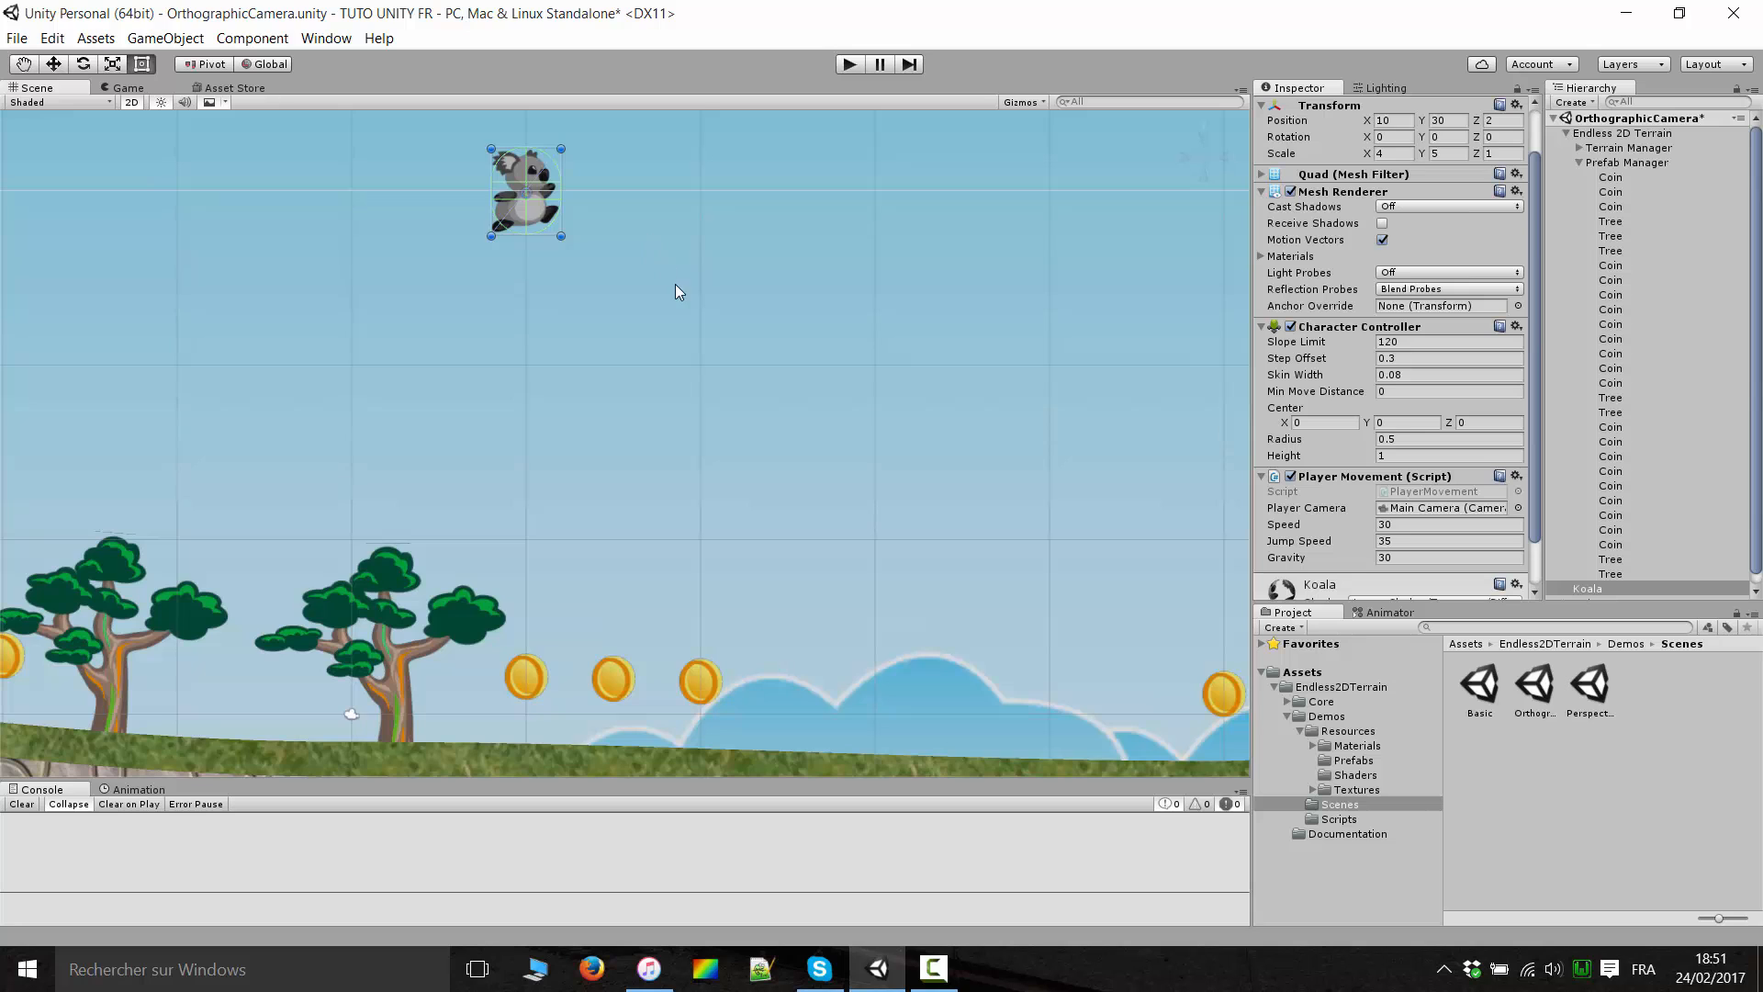
Examine the full extent of the generated terrain in 2D, including the background, camera frame, trees and coins.
scroll(675, 284, down, 3)
scroll(709, 468, down, 1)
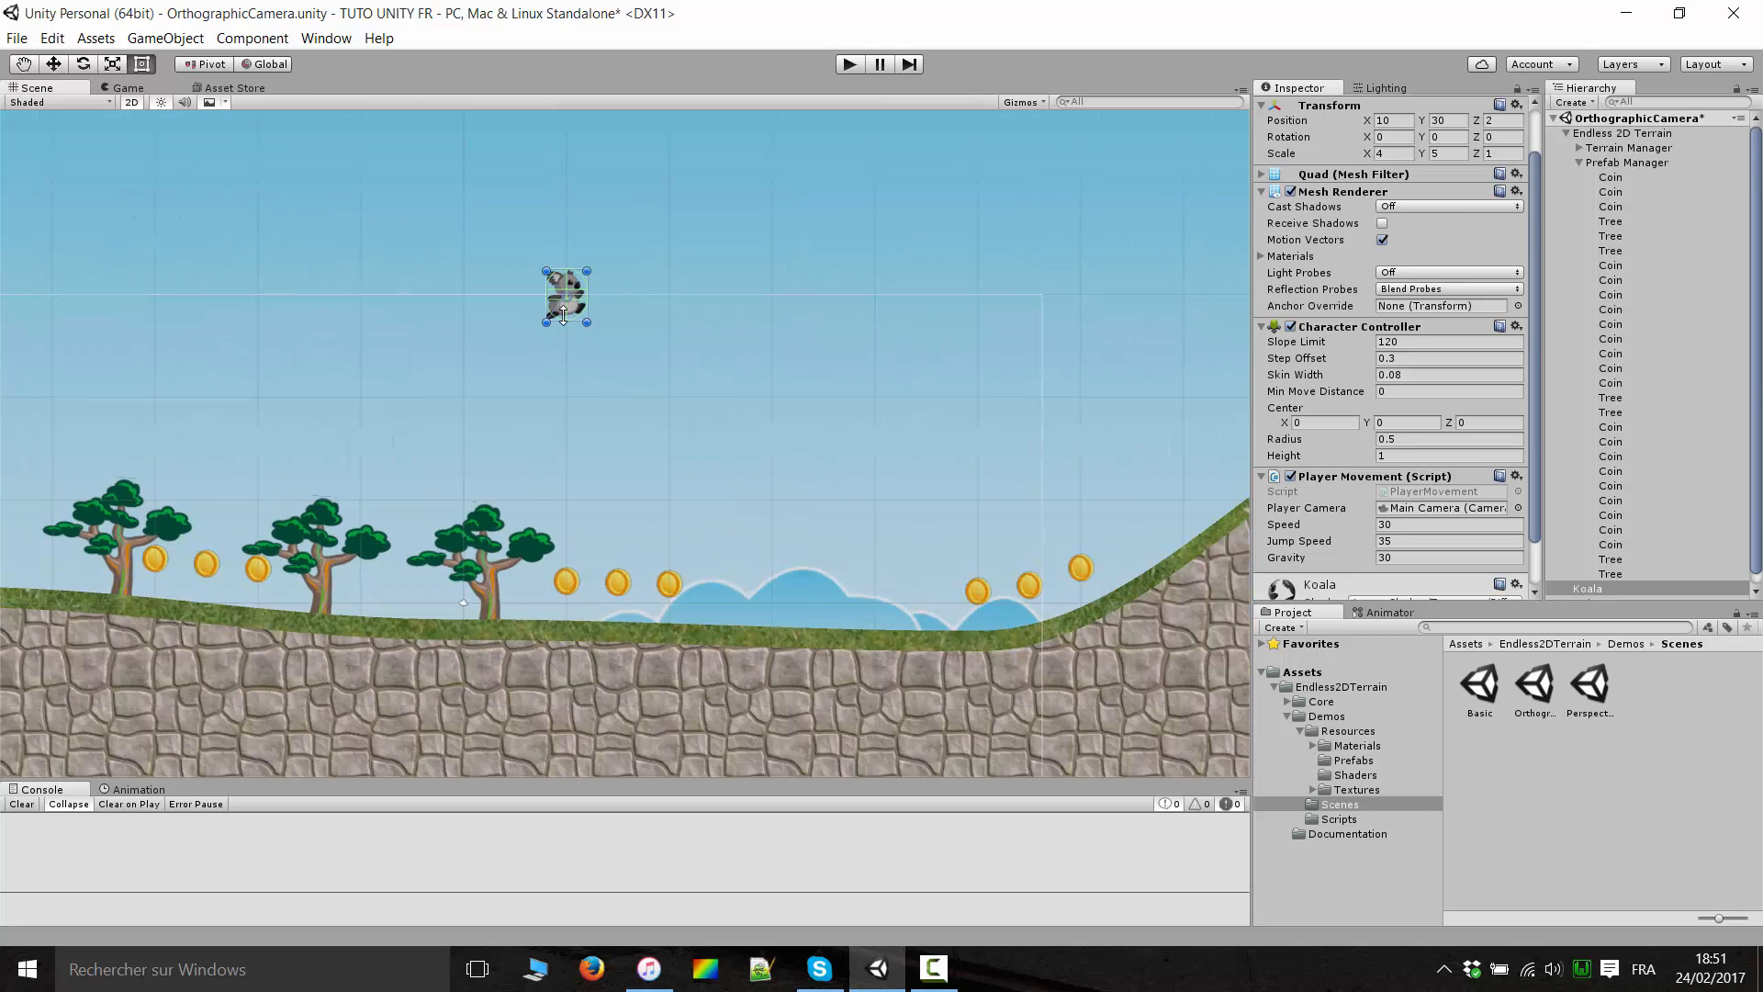
scroll(740, 417, down, 2)
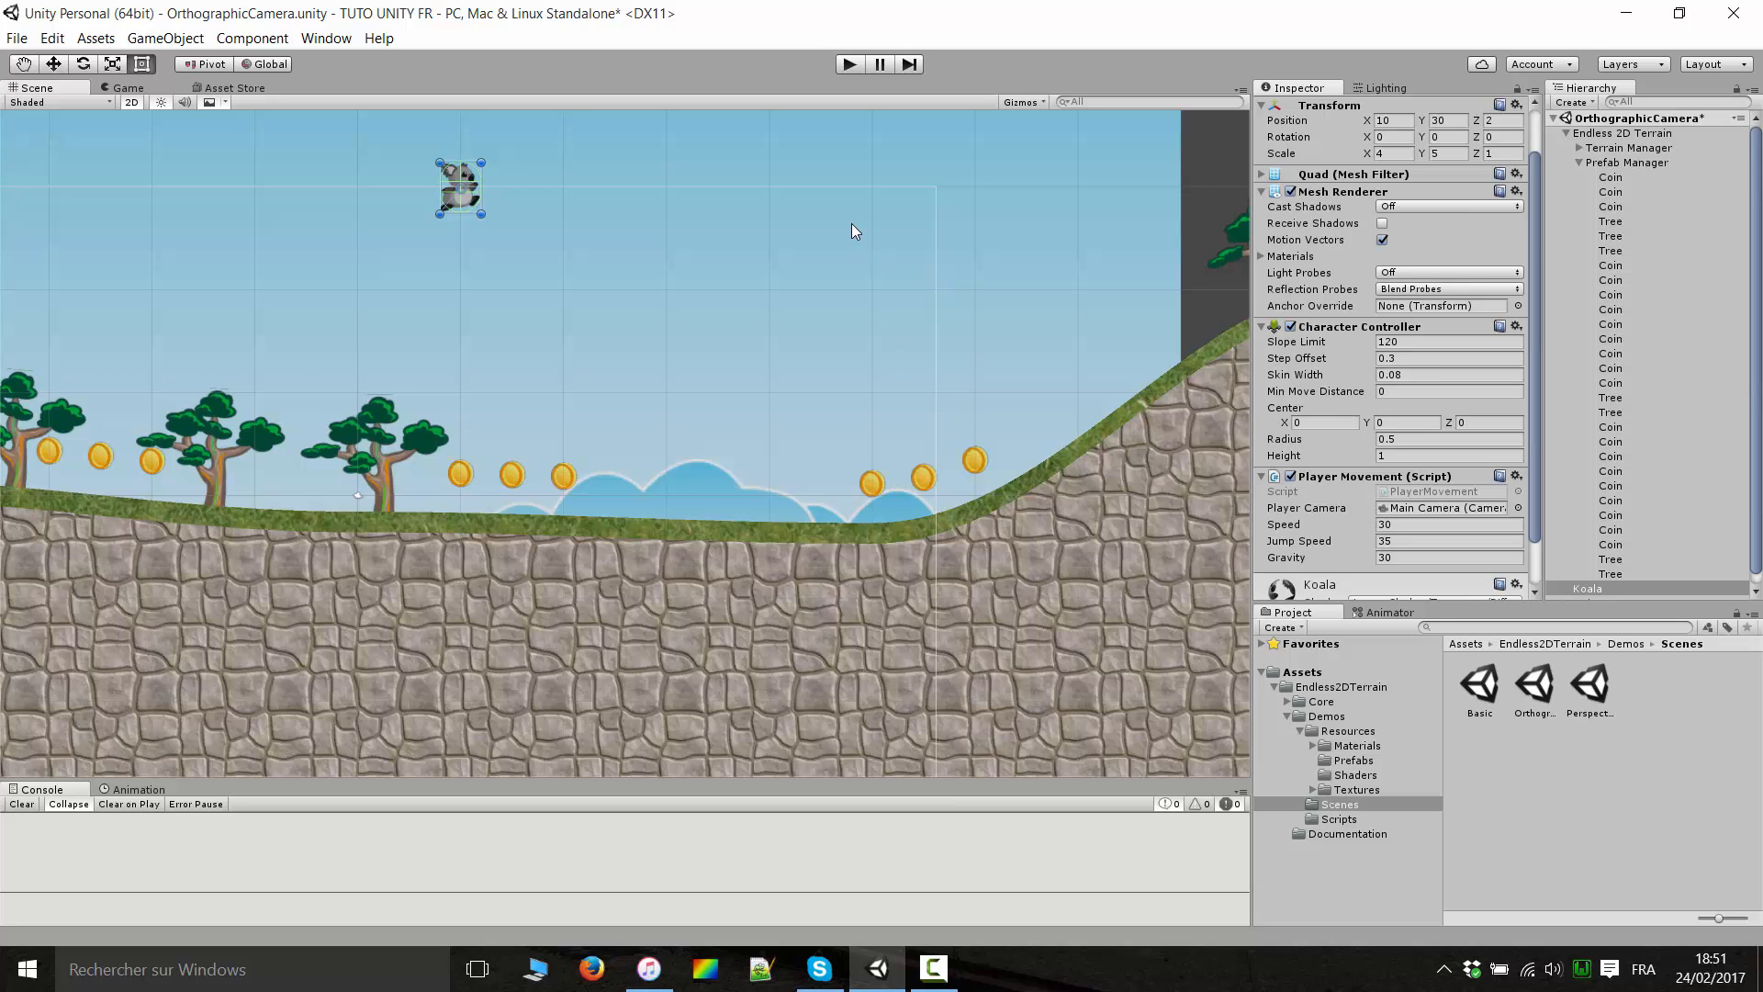
scroll(696, 285, down, 8)
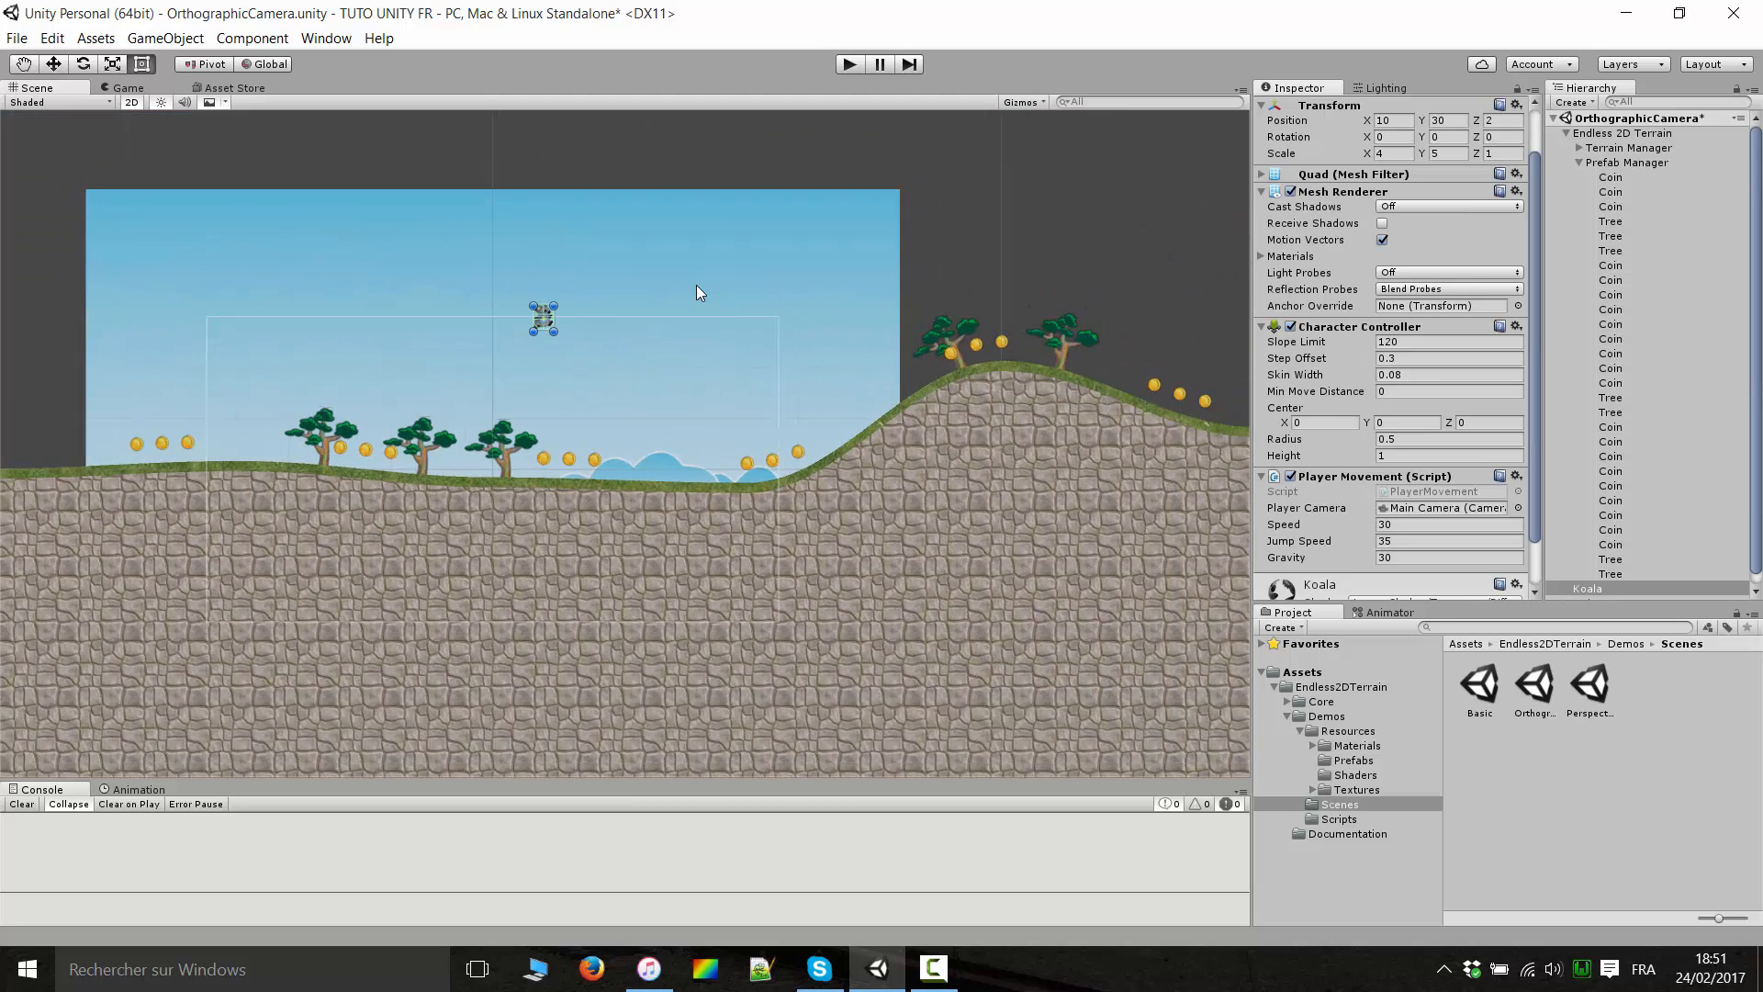
middle_drag(774, 327, 643, 266)
scroll(729, 294, down, 2)
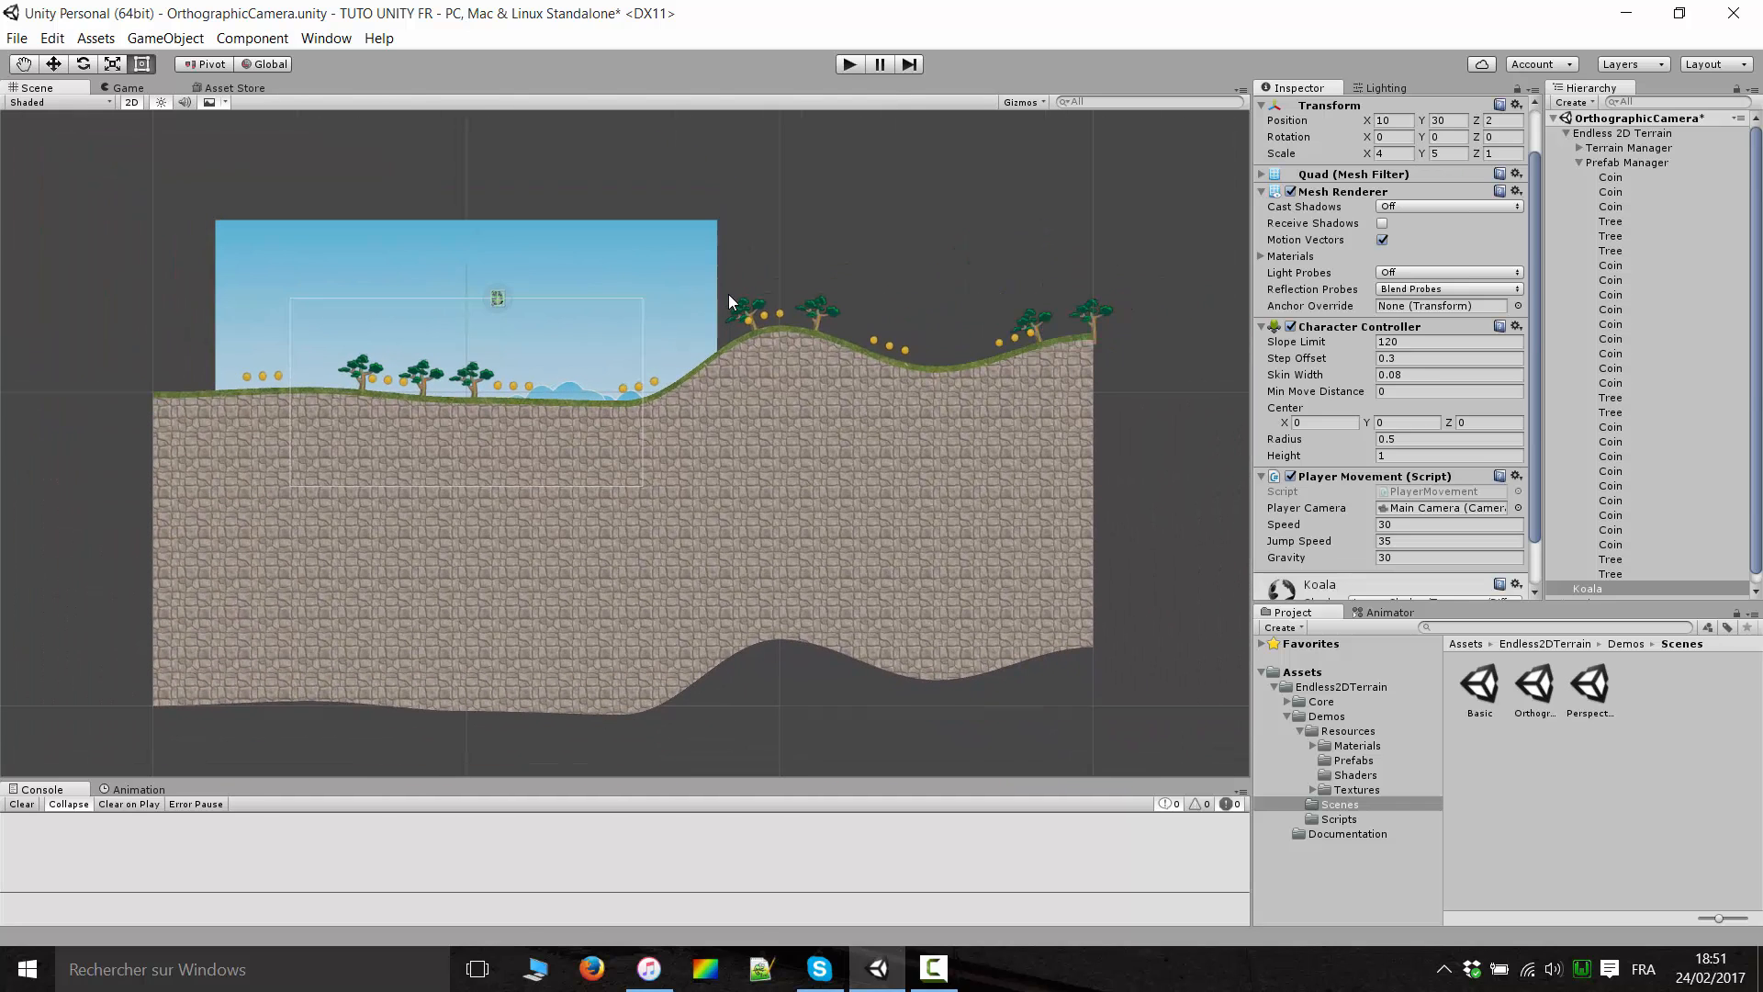
scroll(729, 294, up, 2)
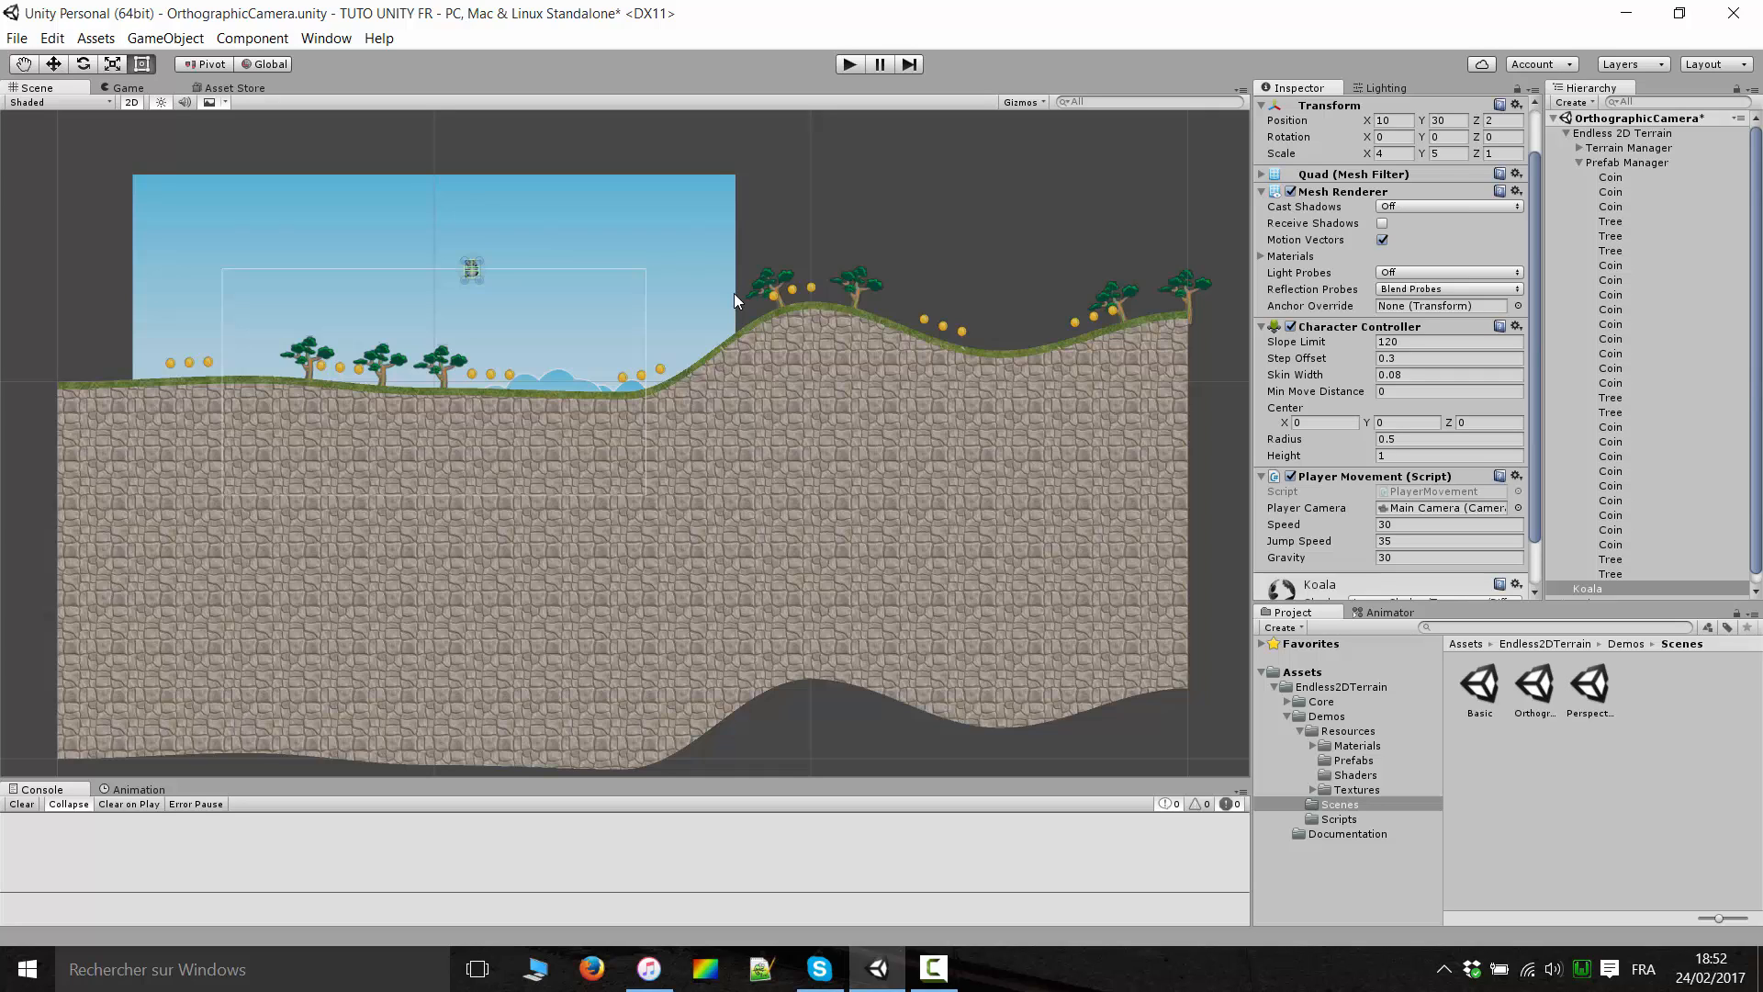
mouse_move(735, 294)
middle_down()
mouse_move(794, 269)
mouse_move(755, 254)
mouse_move(718, 305)
mouse_move(716, 287)
middle_up()
scroll(757, 253, down, 1)
scroll(748, 356, down, 1)
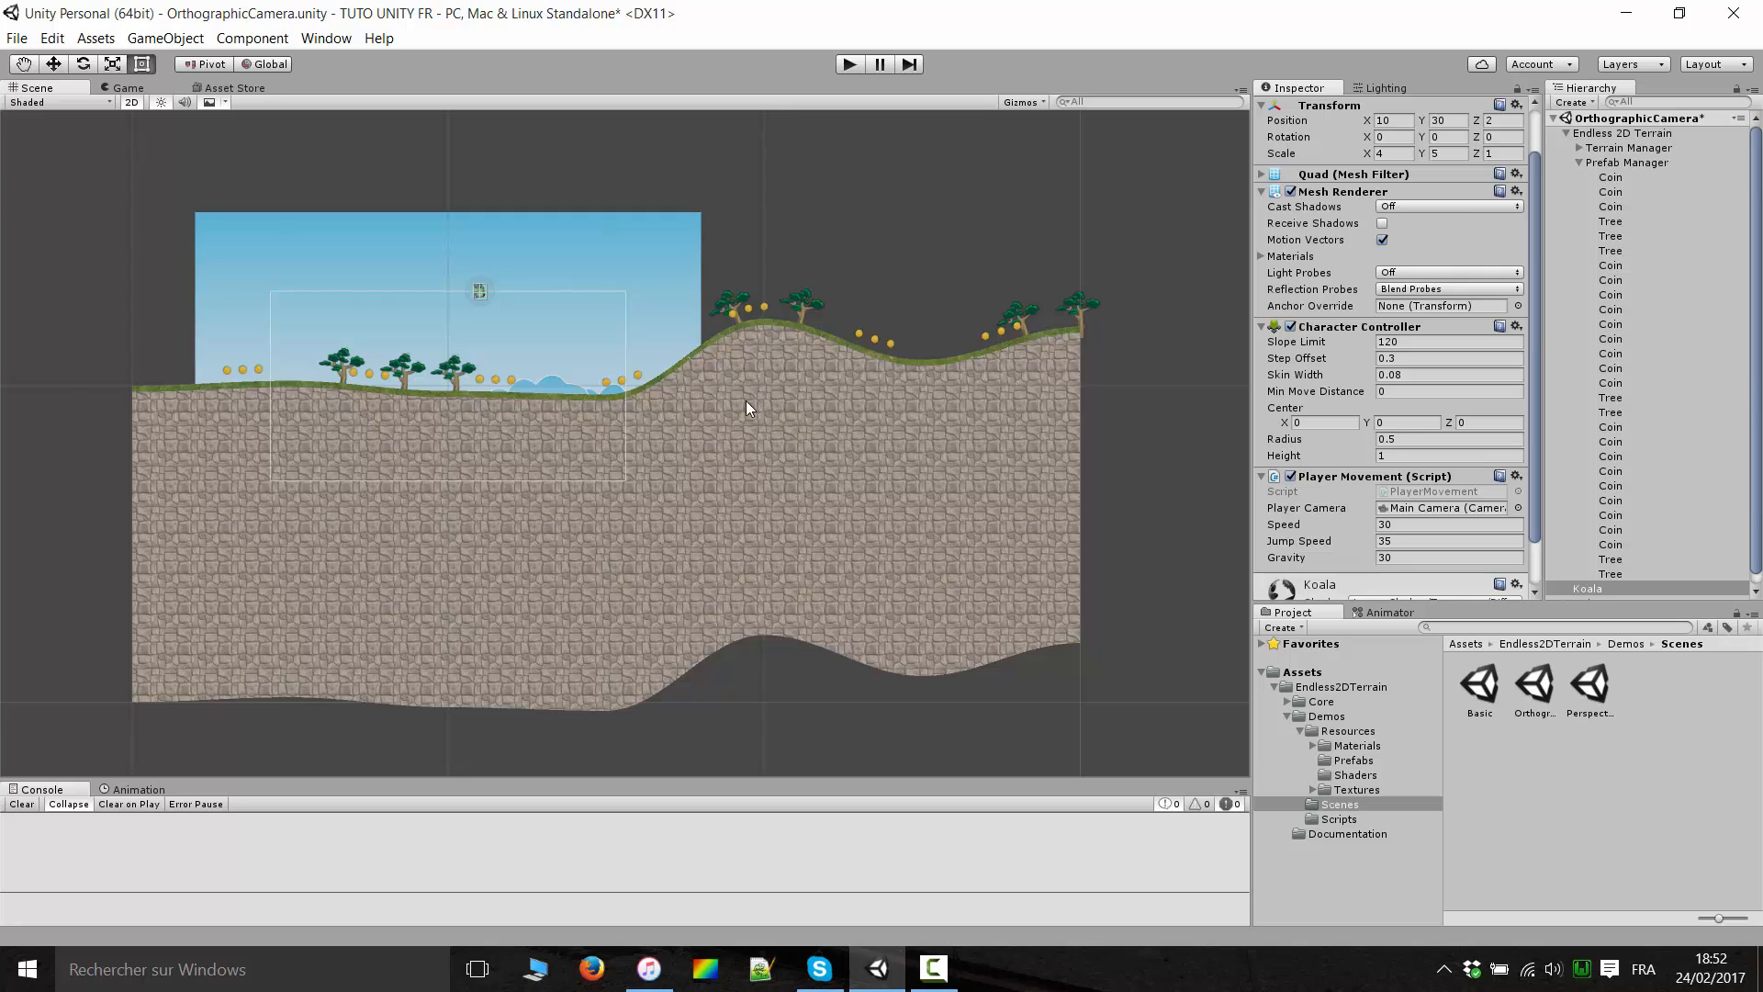
middle_drag(746, 408, 744, 381)
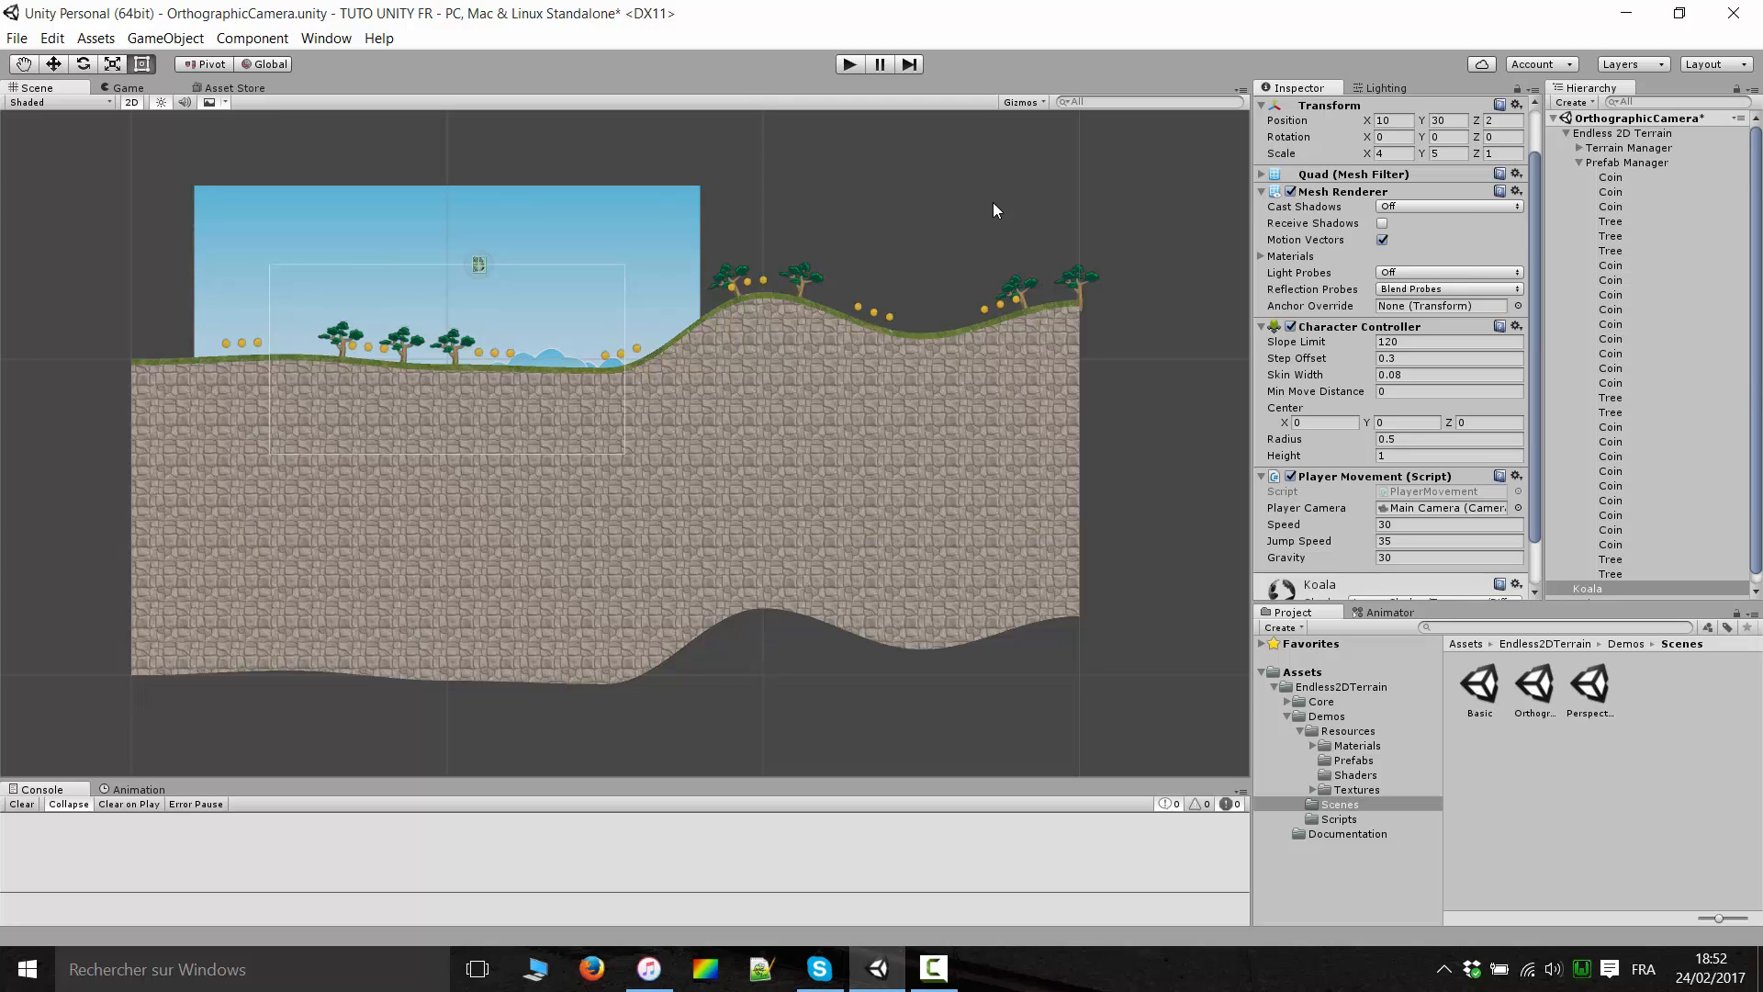
scroll(905, 384, up, 12)
middle_drag(725, 381, 826, 452)
scroll(827, 452, down, 11)
middle_drag(1038, 452, 972, 385)
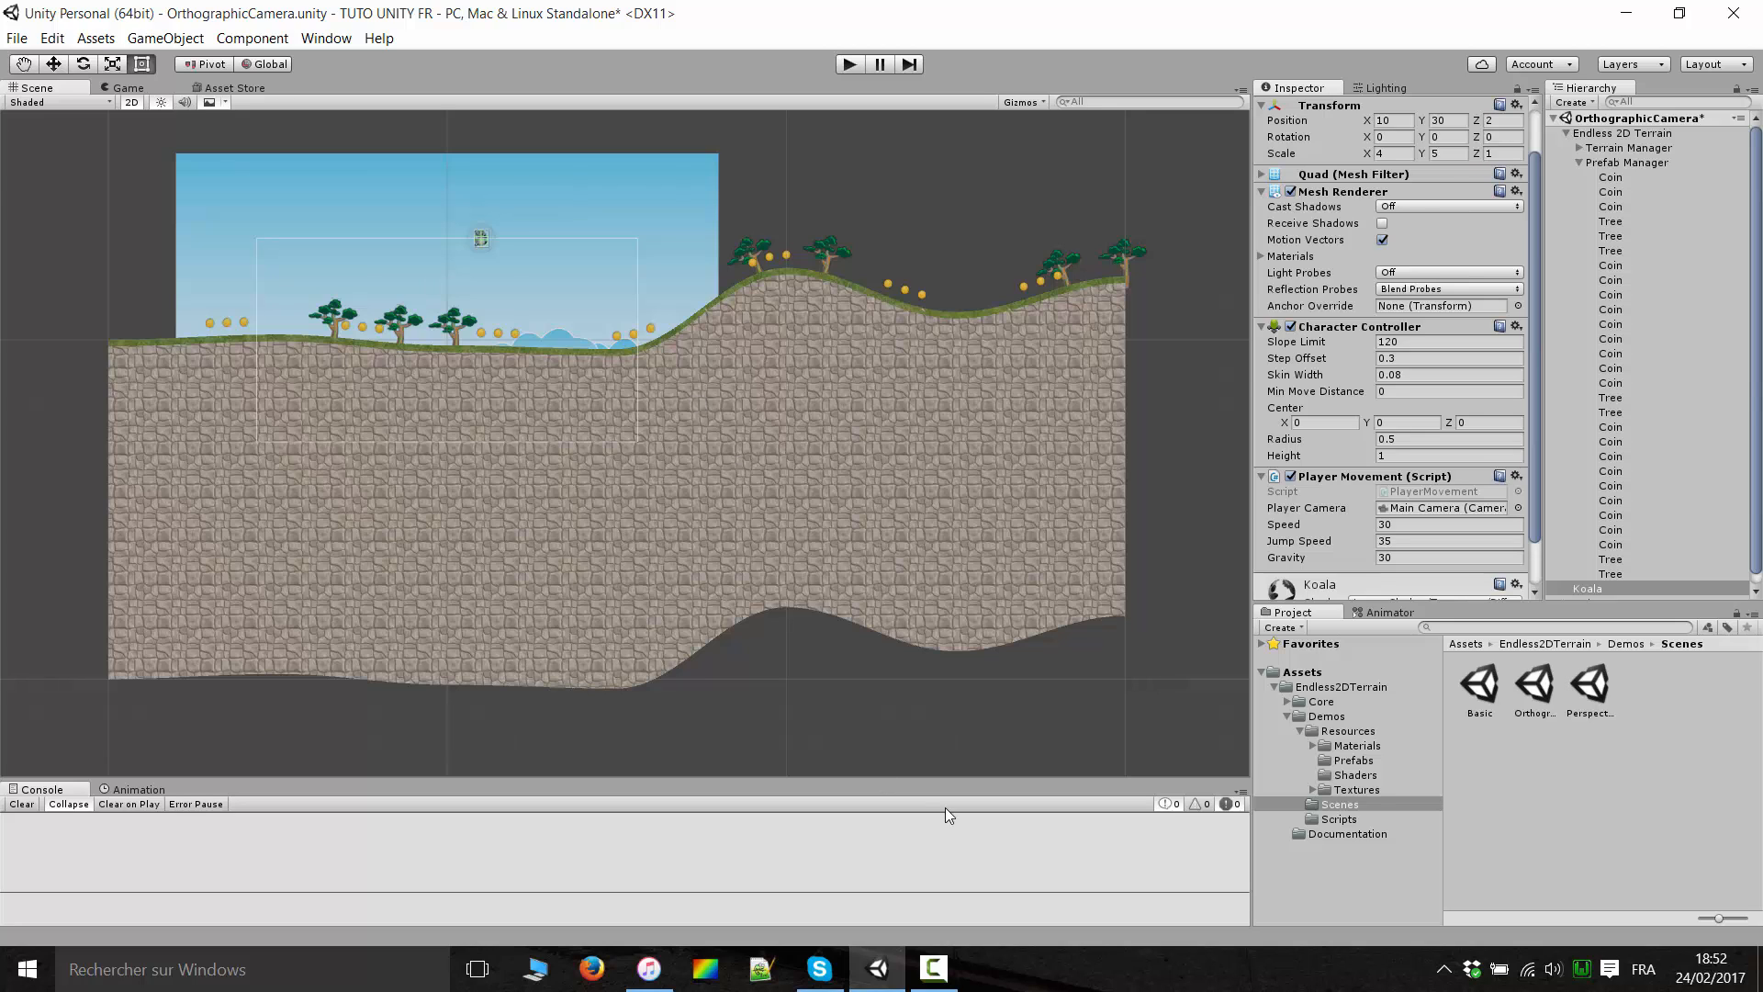
scroll(1374, 312, up, 2)
Select the Endless 2D Terrain object and review its mesh settings, terrain generation rules and the tree and coin prefab rules.
click(1609, 134)
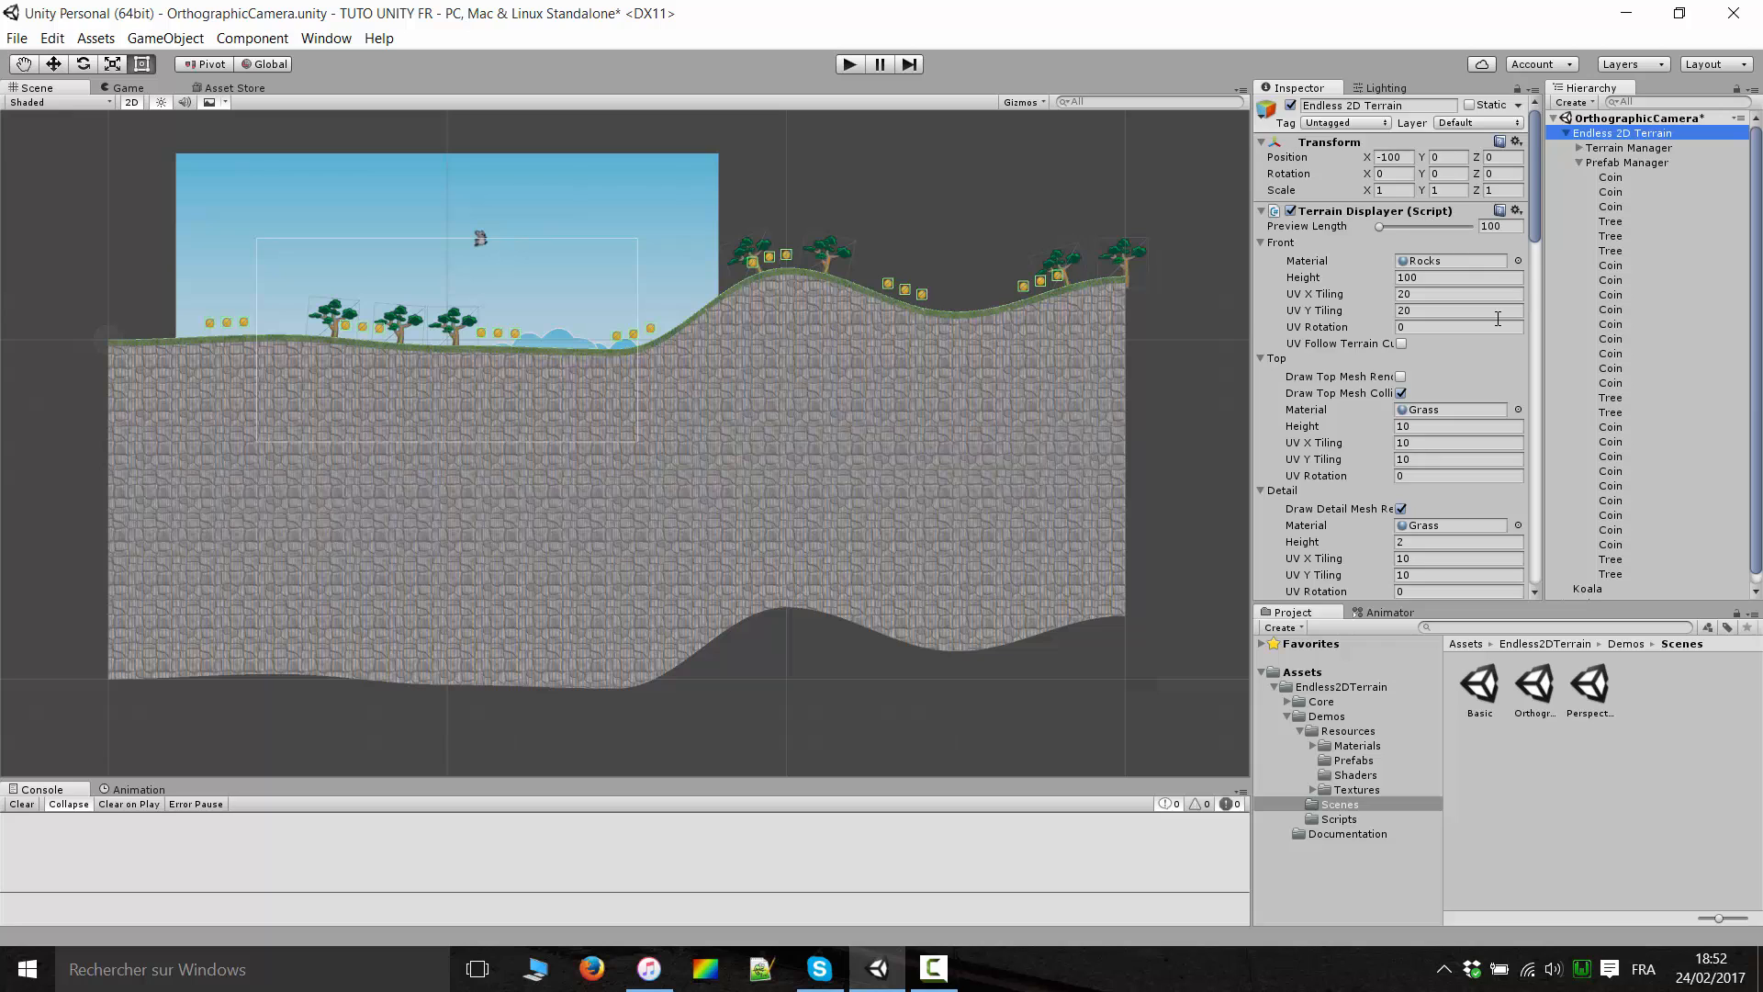
scroll(1506, 330, down, 3)
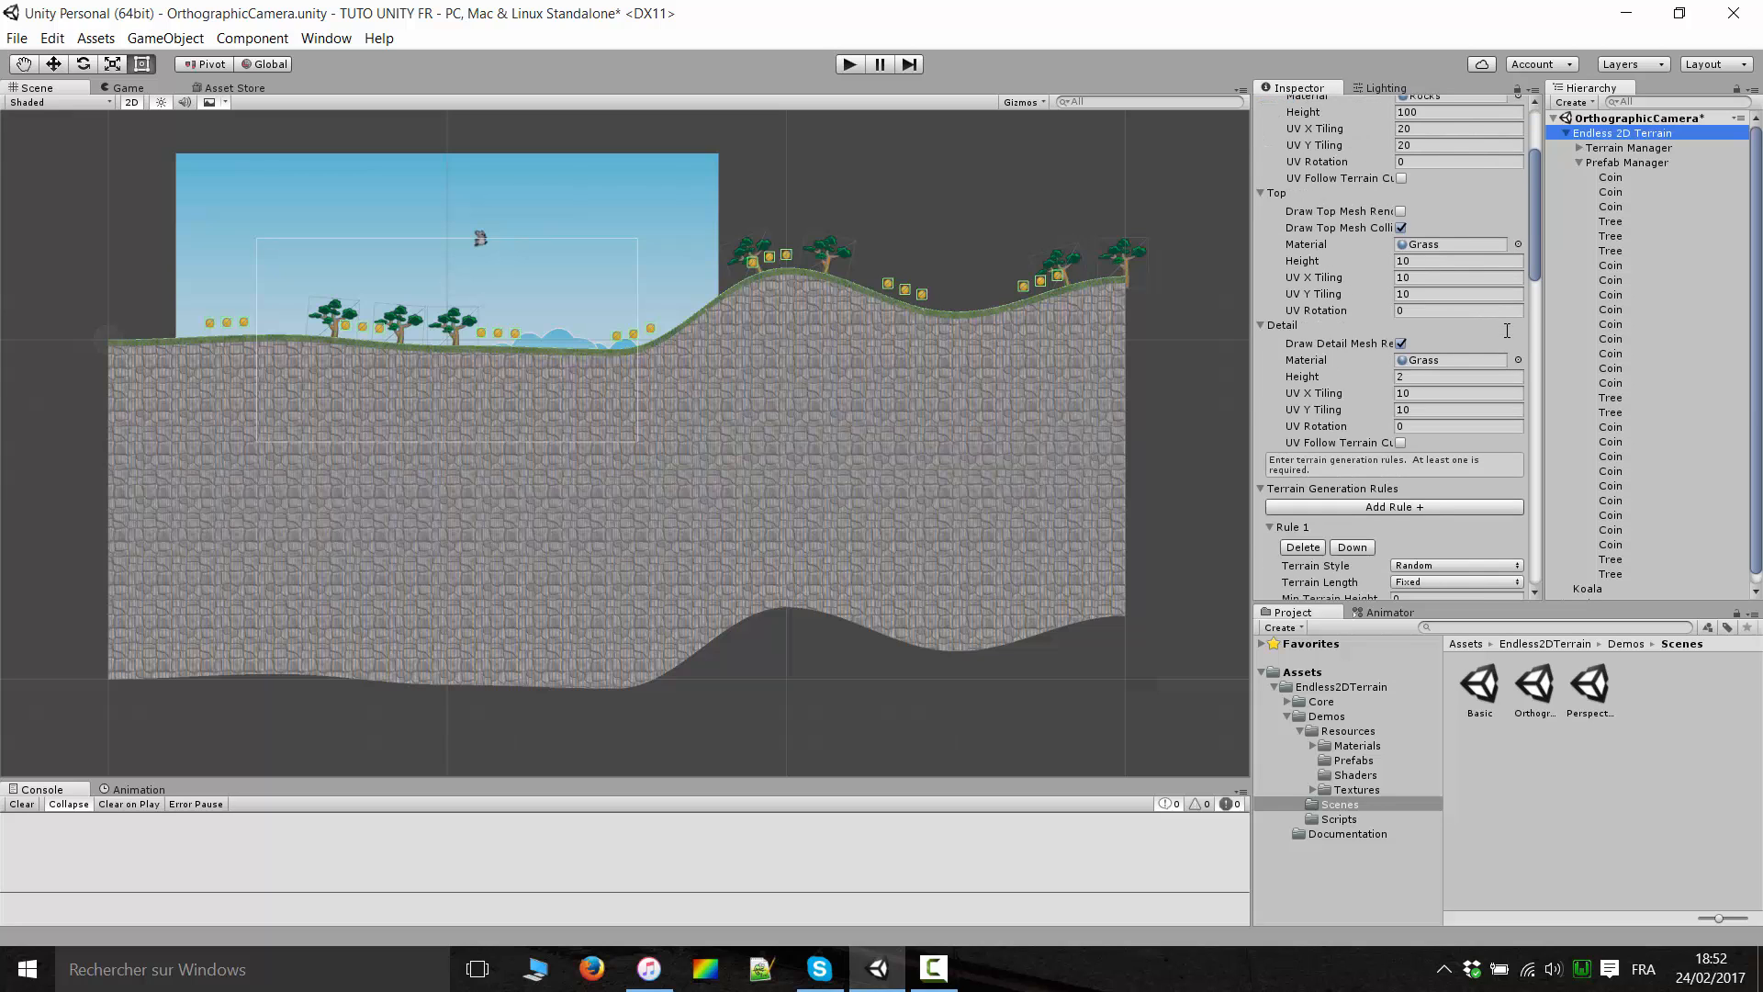
scroll(1407, 390, down, 15)
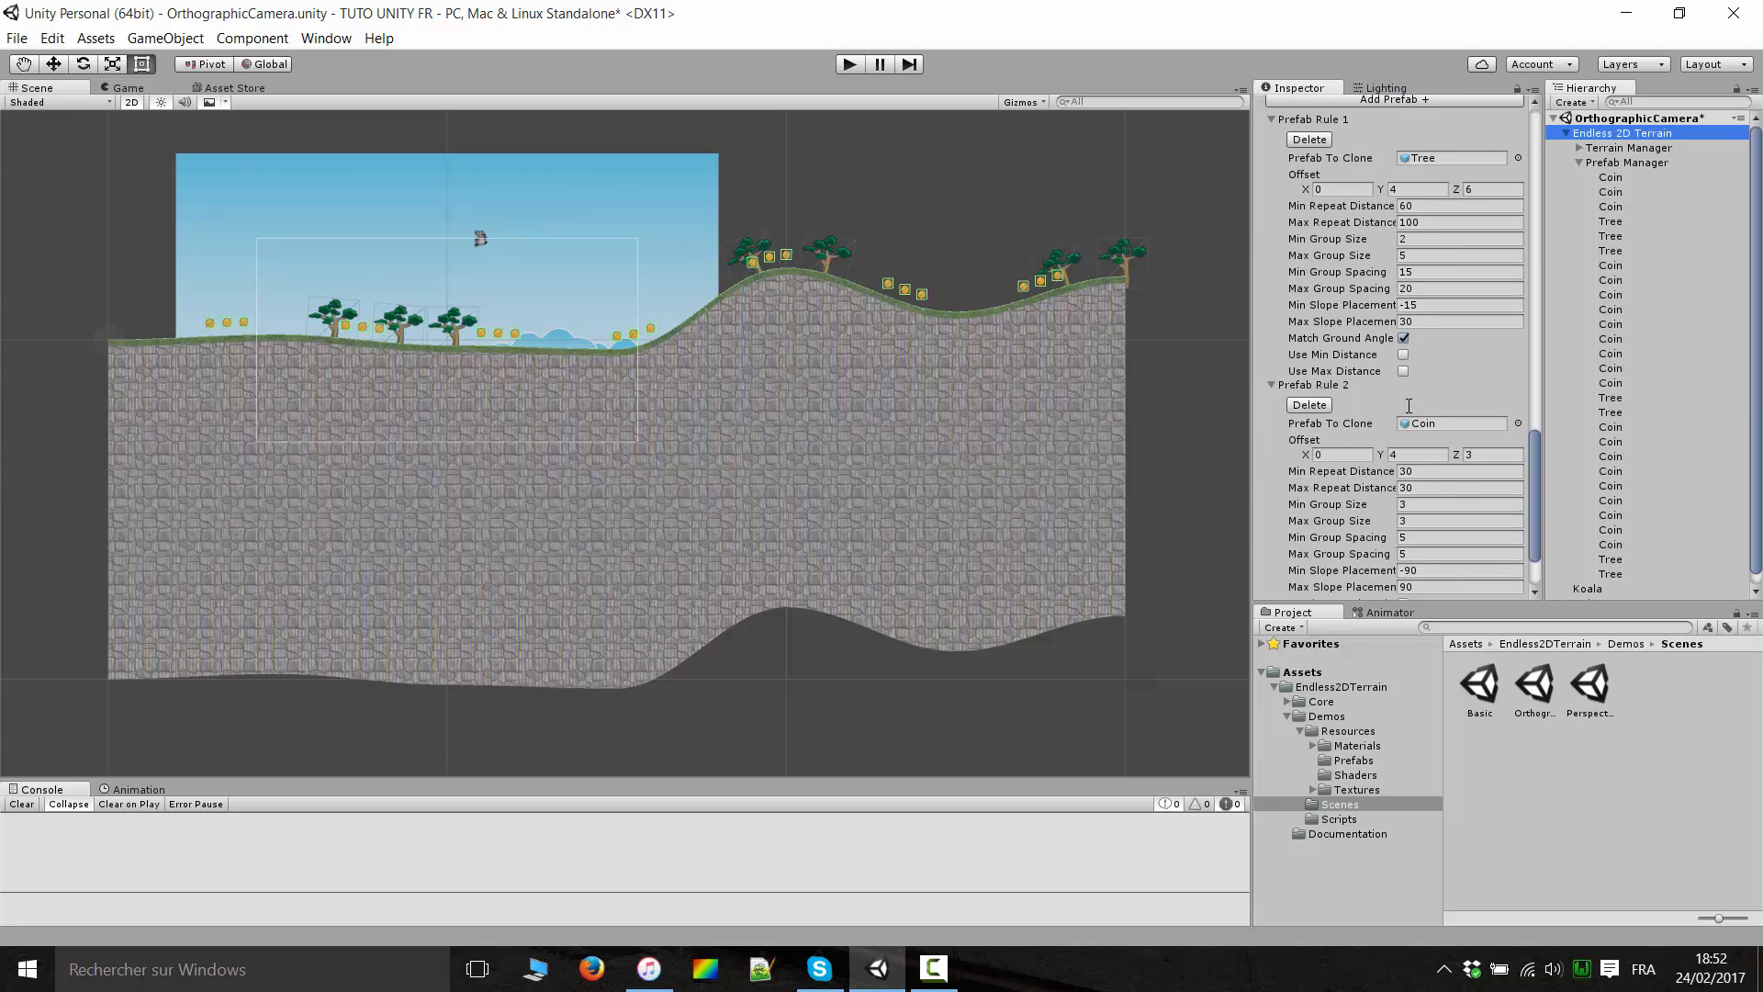
scroll(1408, 405, down, 2)
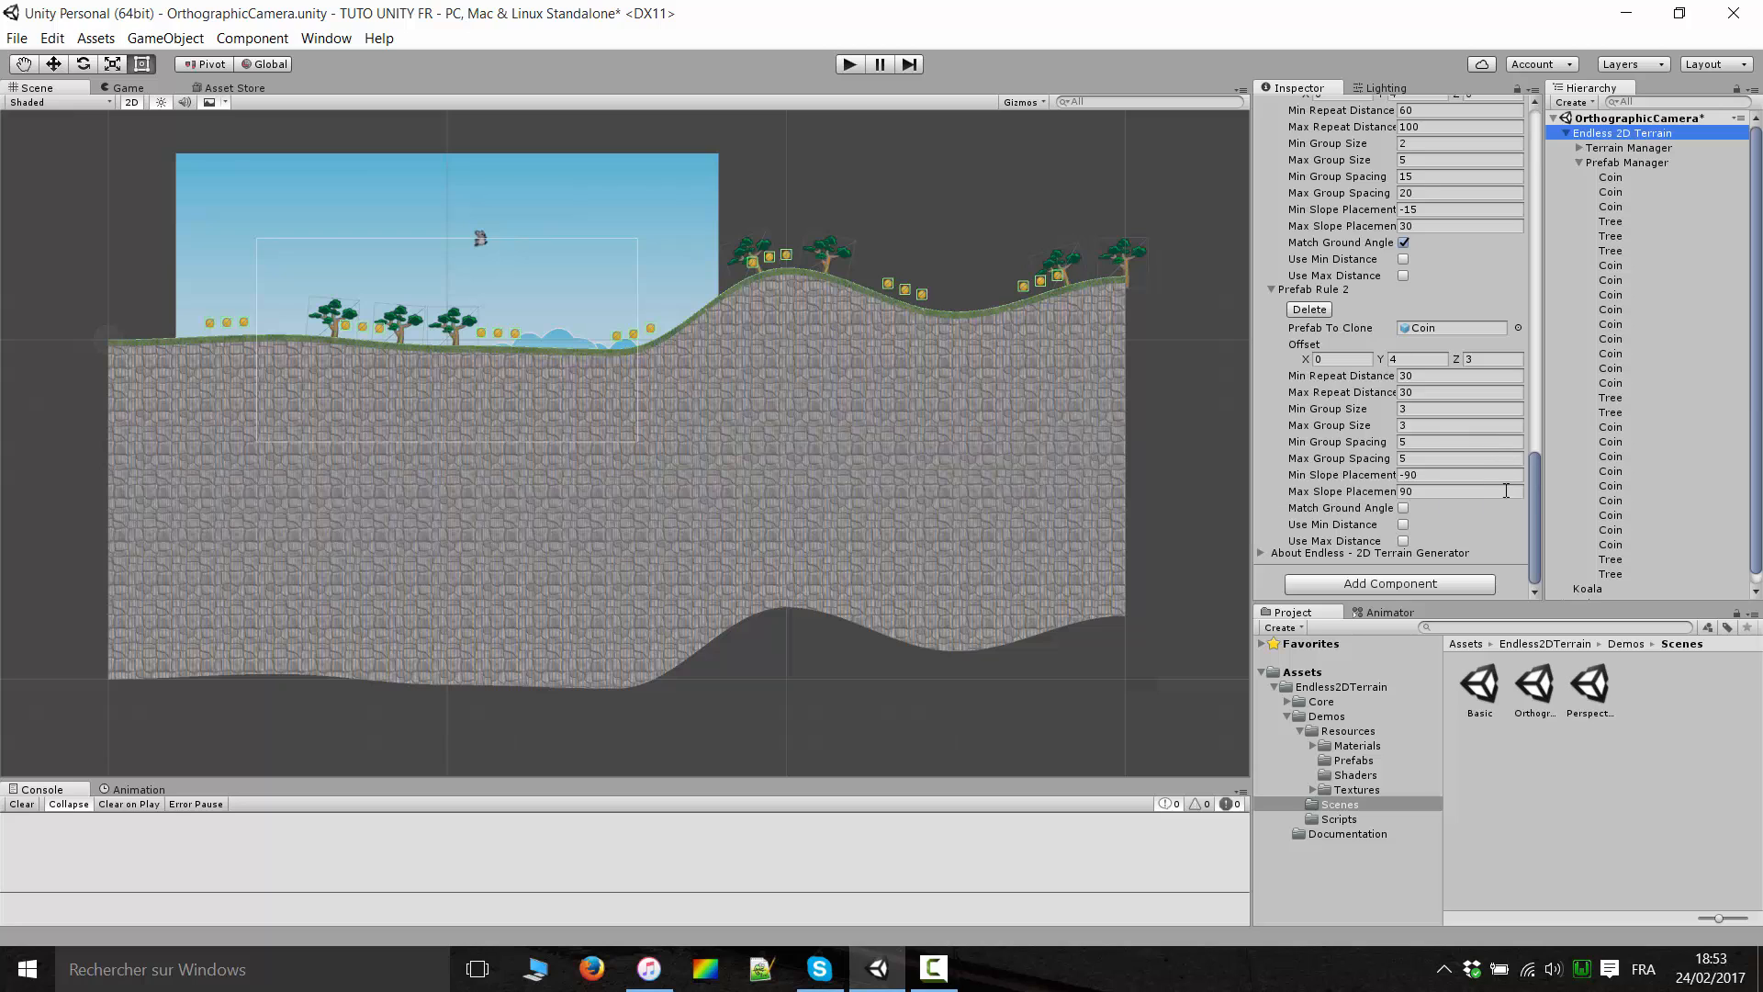
scroll(1480, 474, up, 10)
scroll(1480, 488, up, 5)
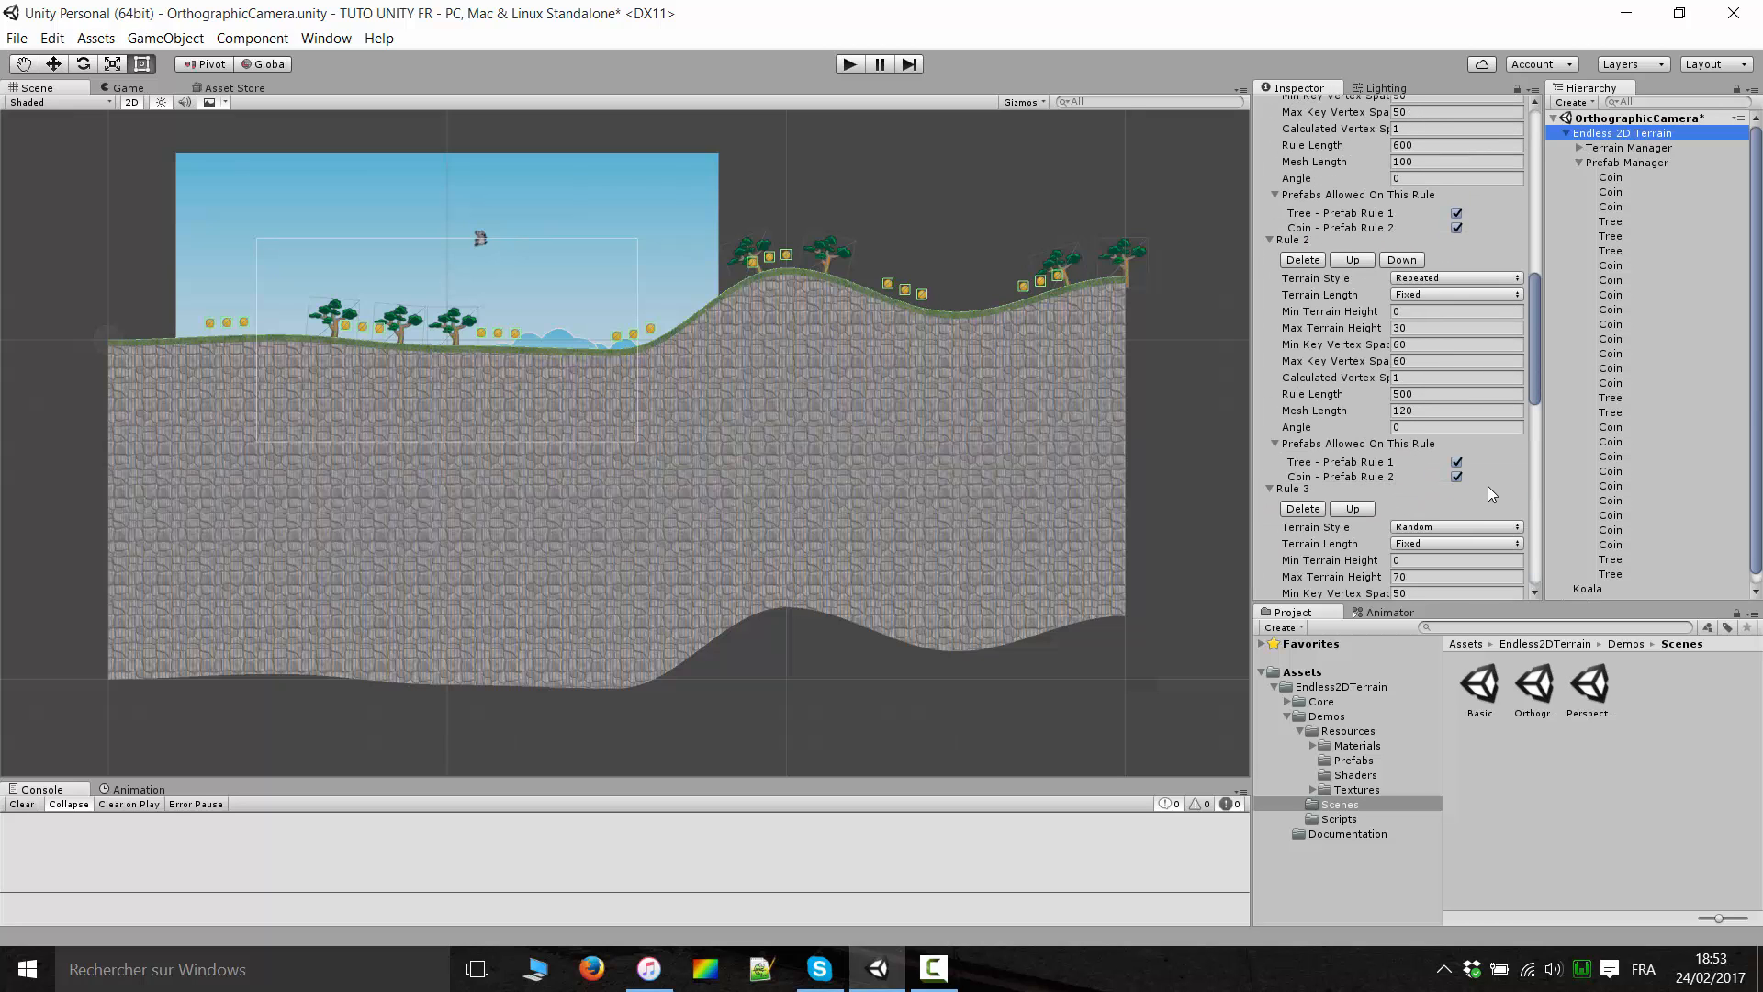
scroll(702, 421, up, 2)
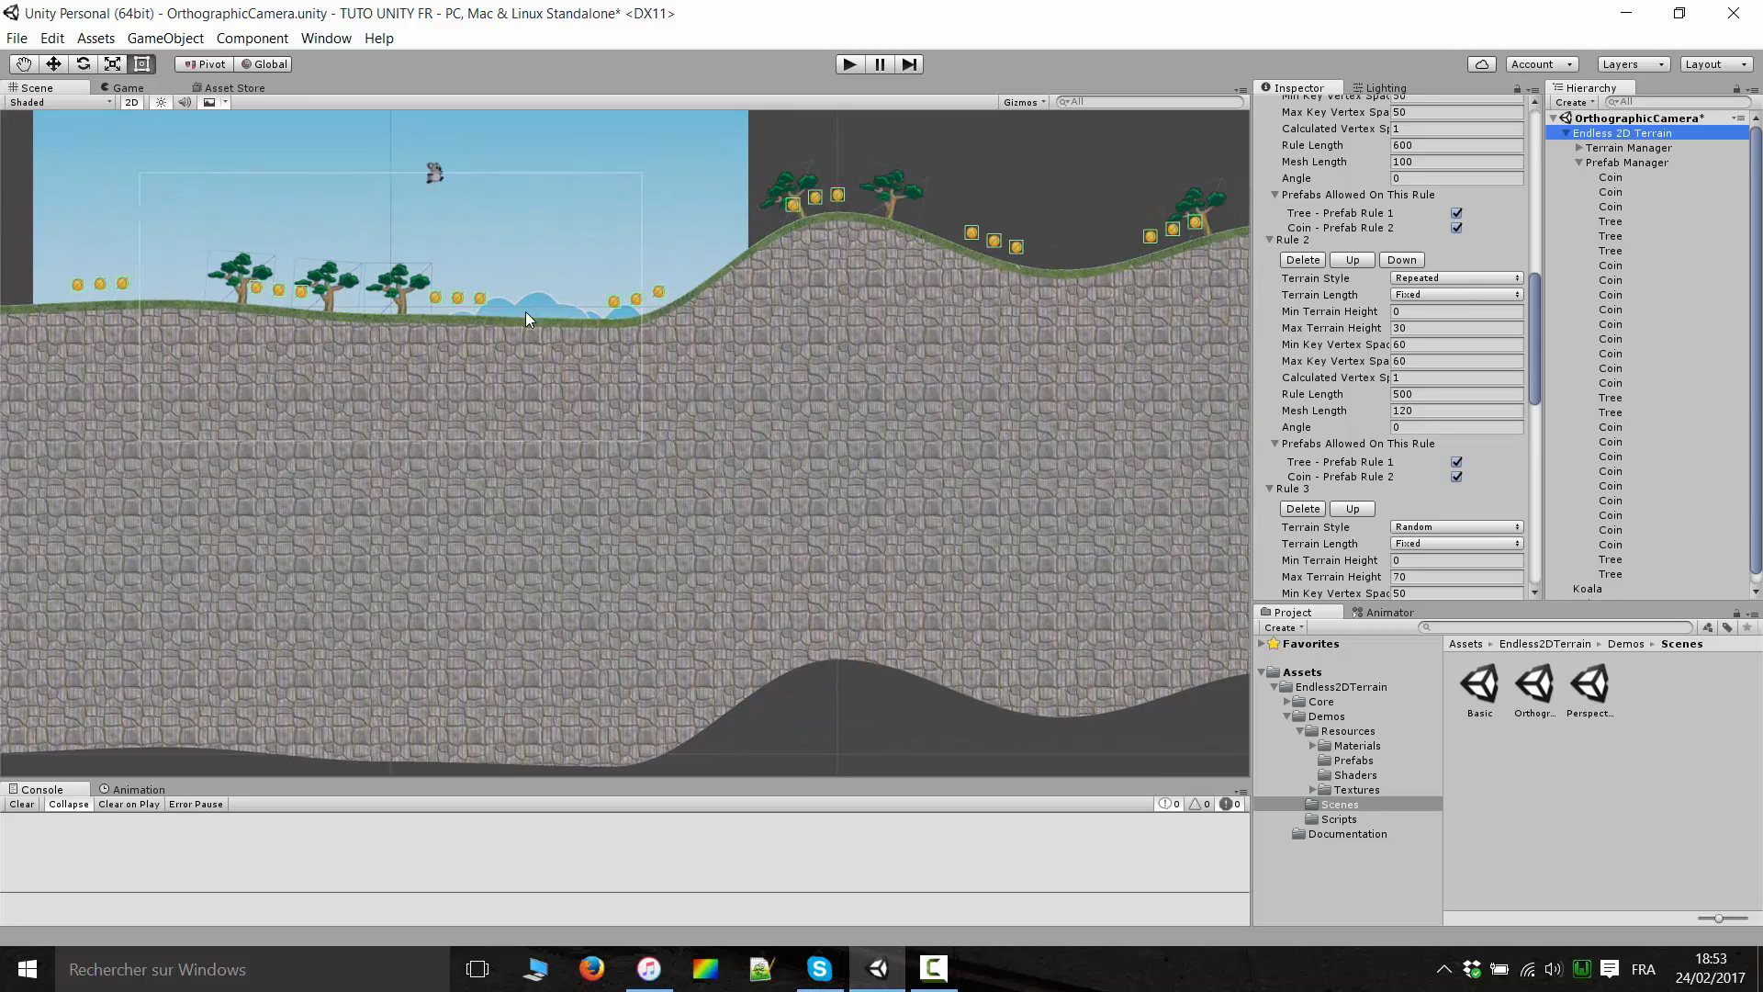
scroll(810, 382, down, 2)
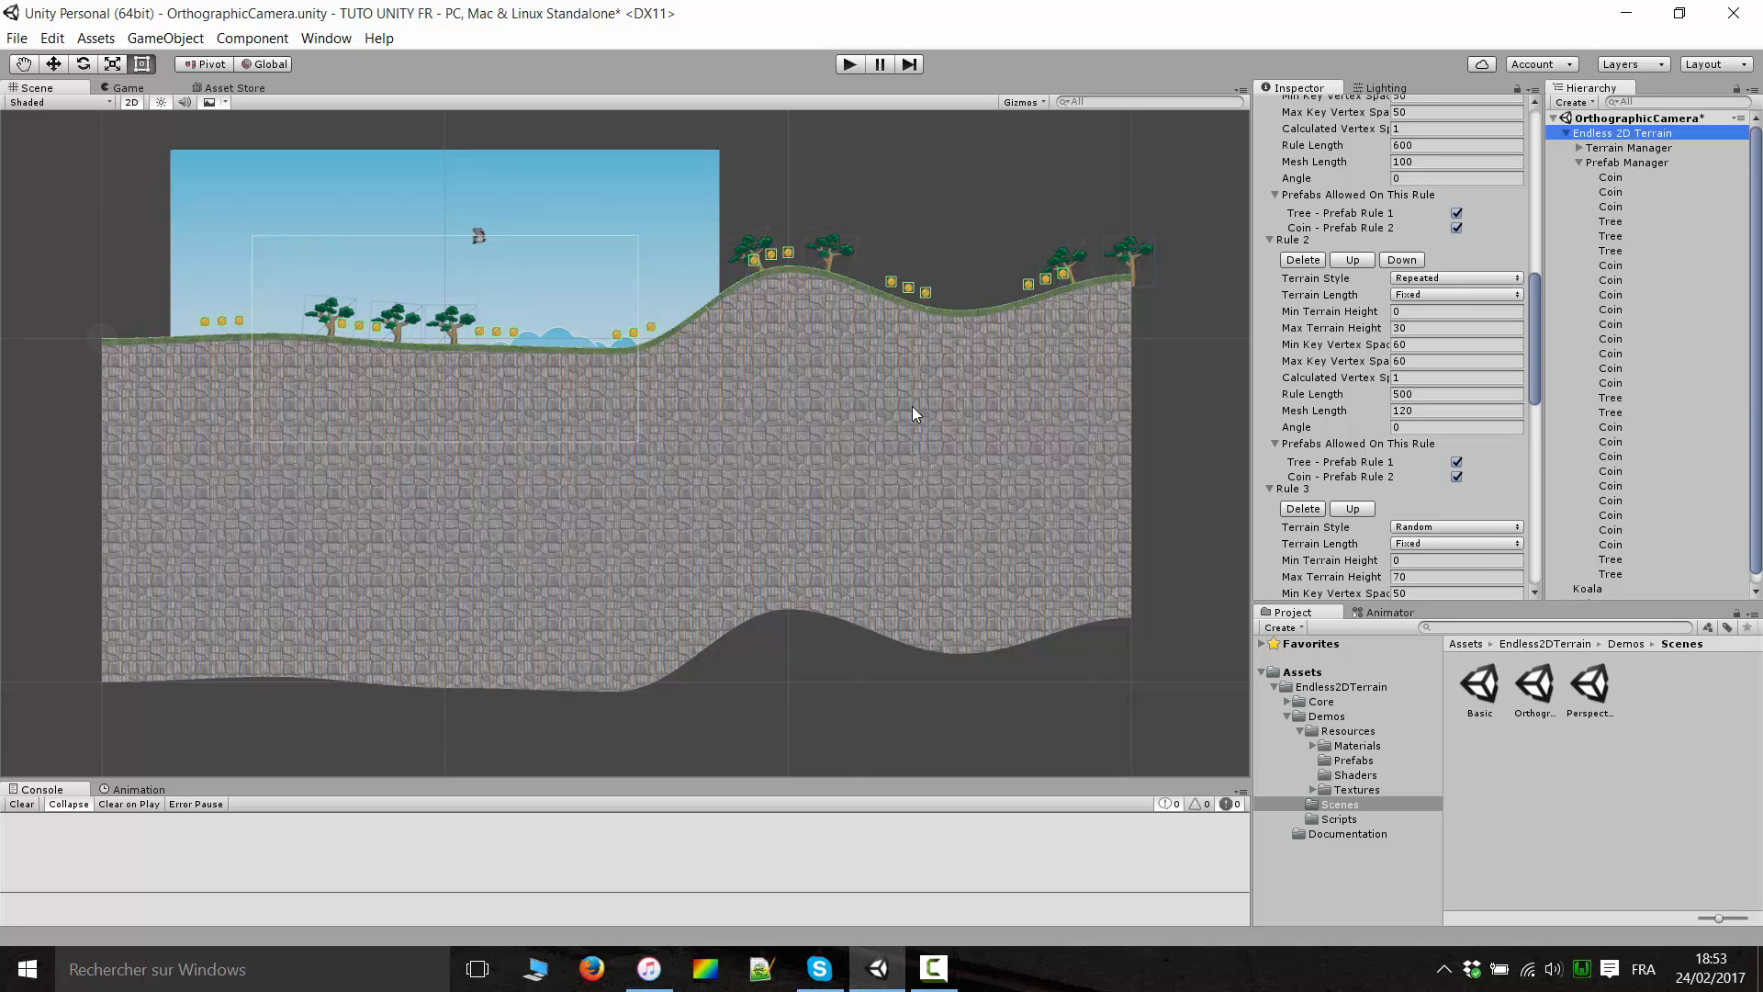
scroll(934, 401, up, 3)
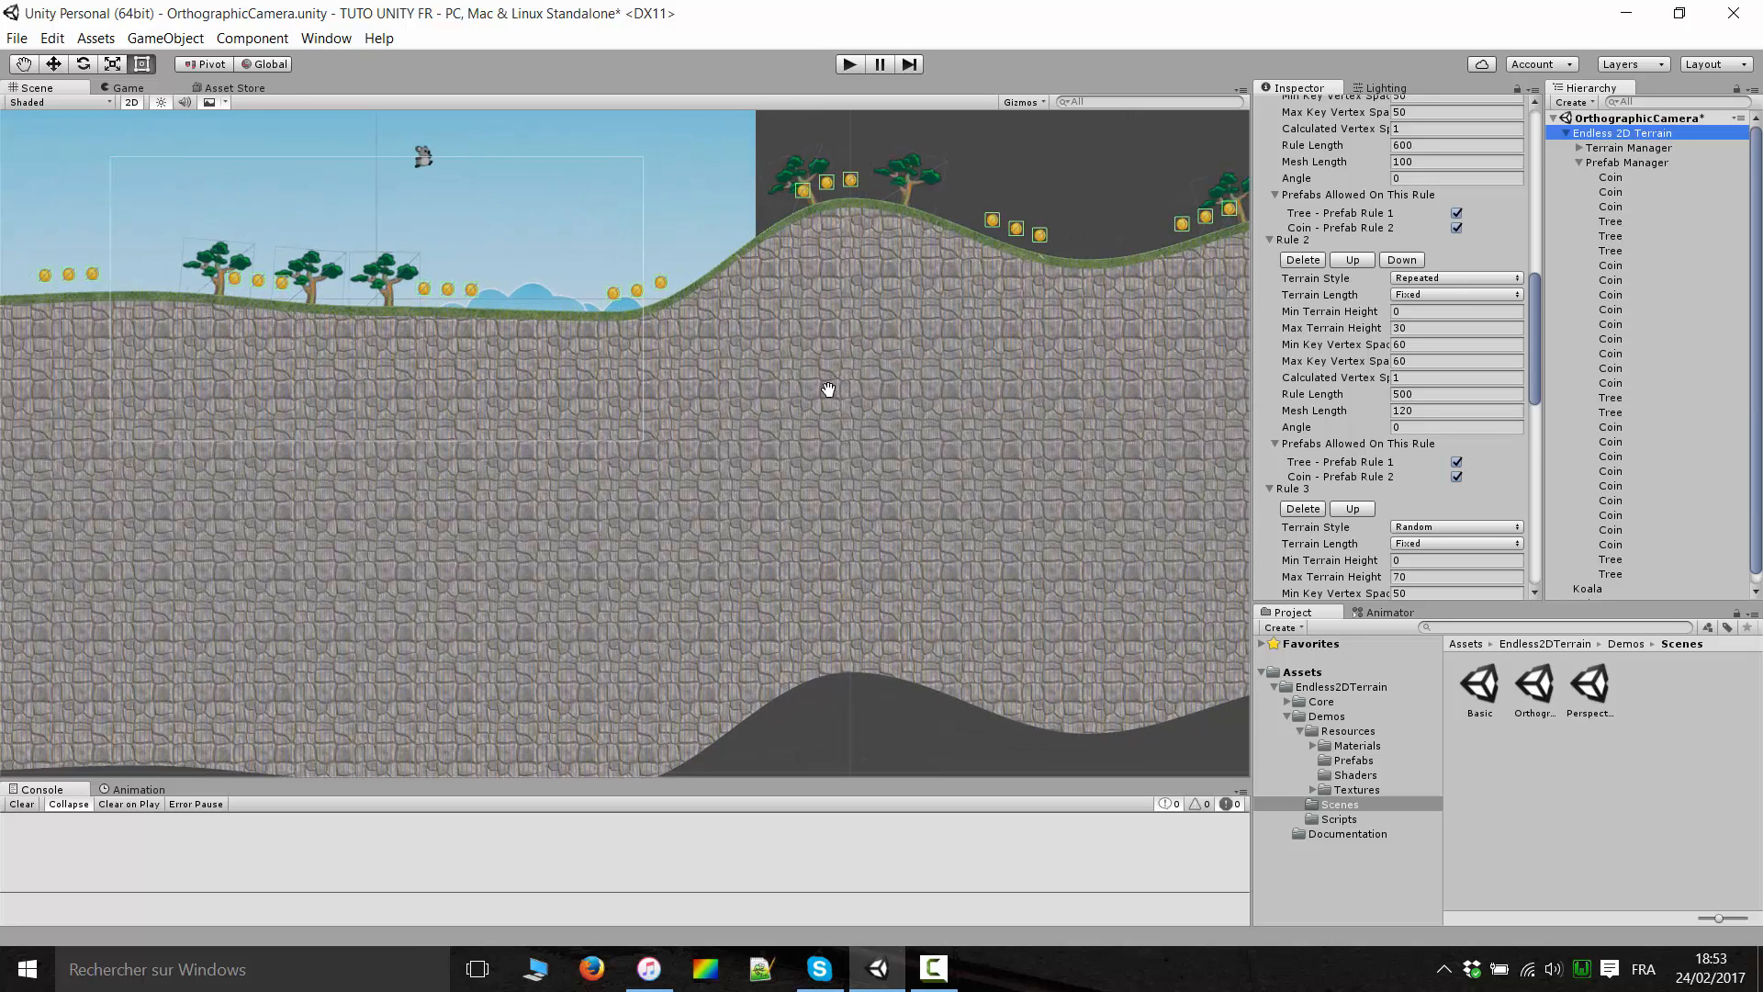
scroll(845, 423, down, 2)
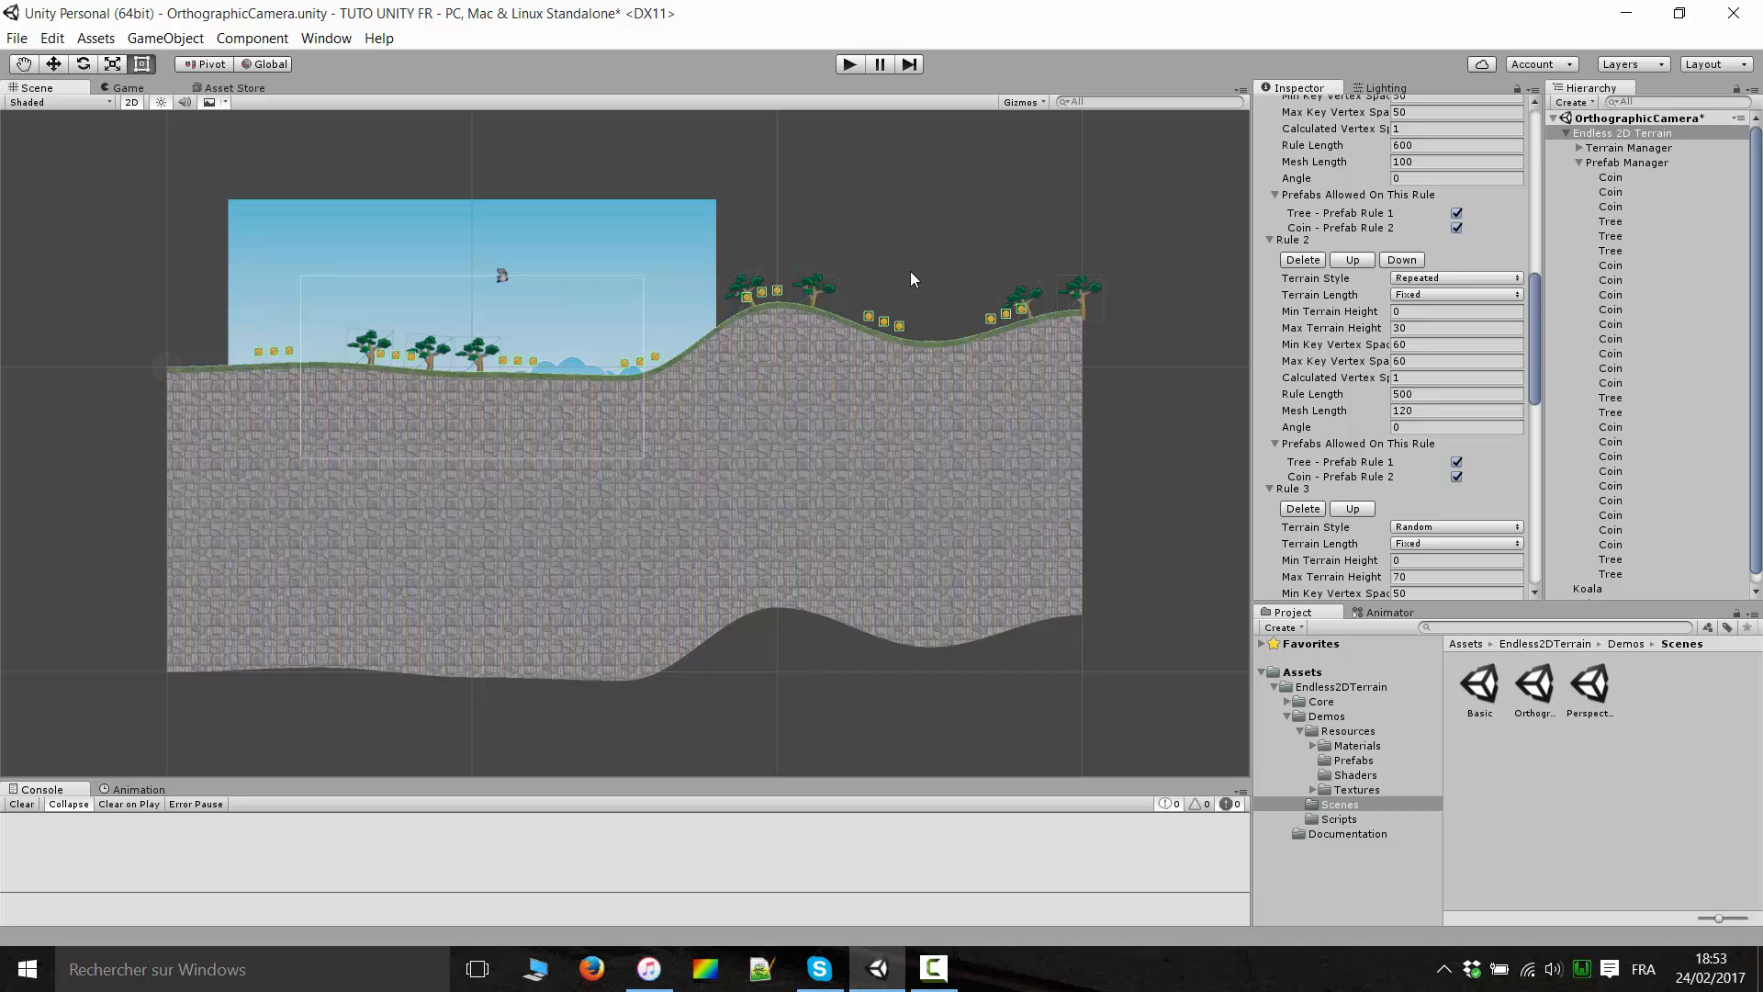
scroll(637, 397, up, 4)
scroll(549, 335, down, 3)
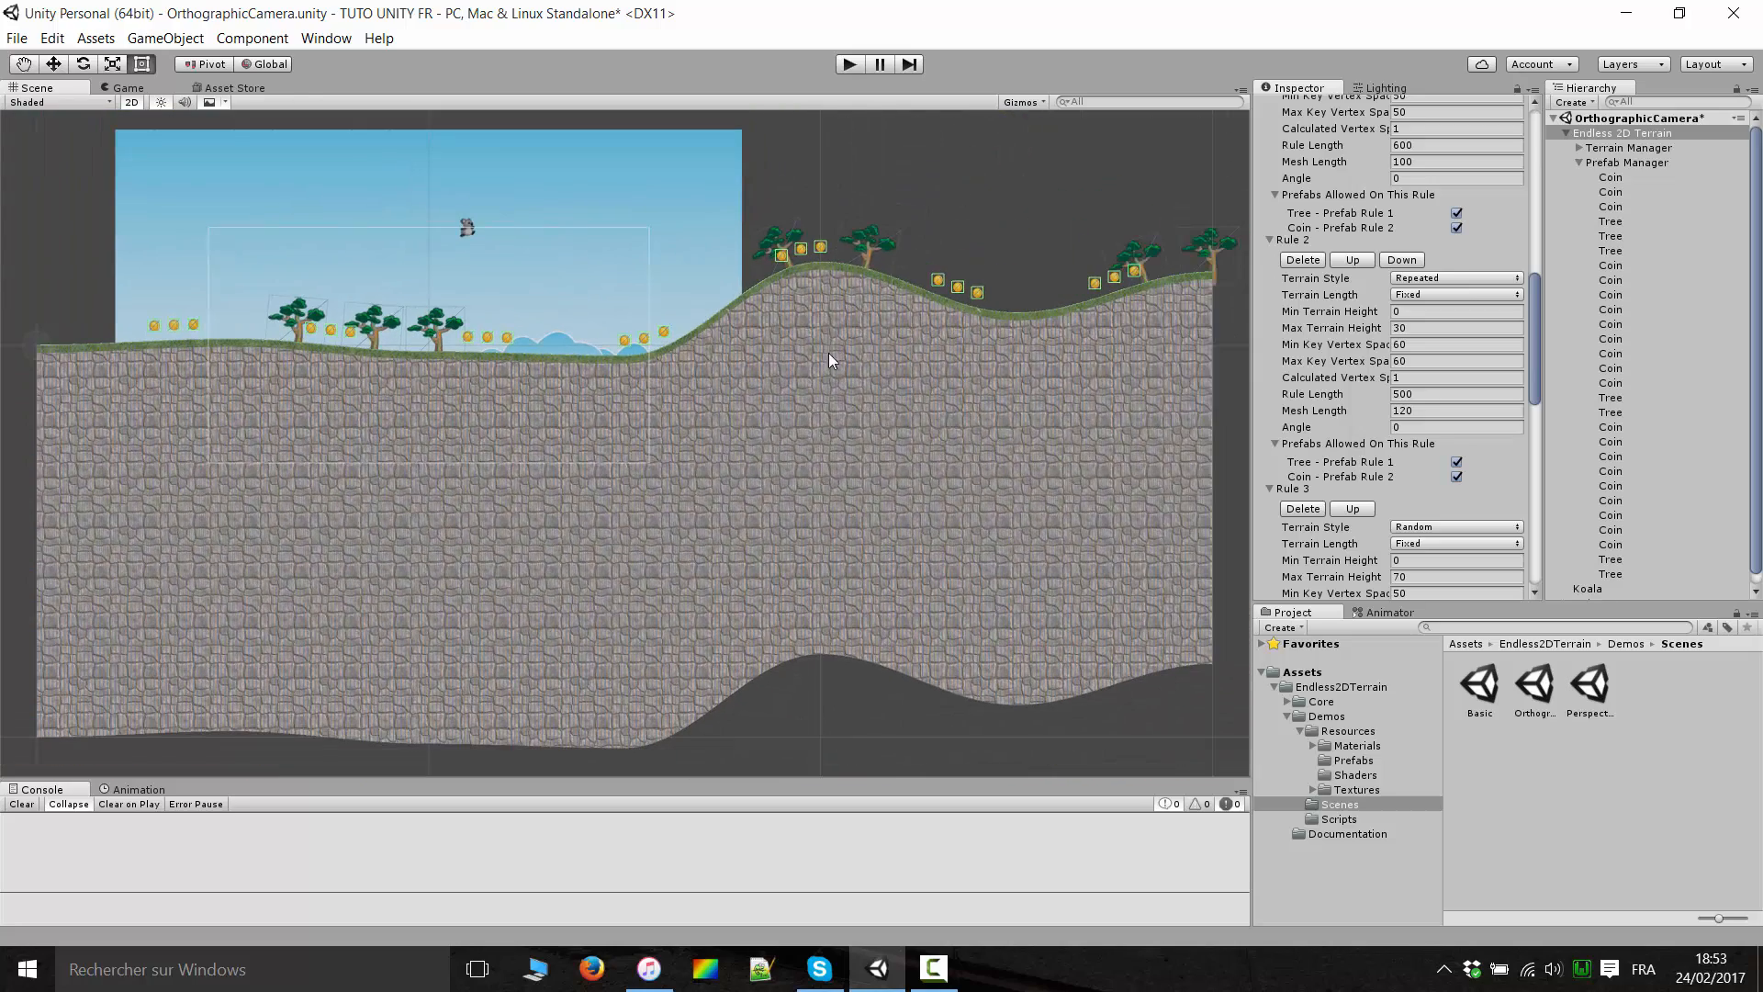
middle_drag(829, 355, 806, 385)
scroll(854, 456, down, 2)
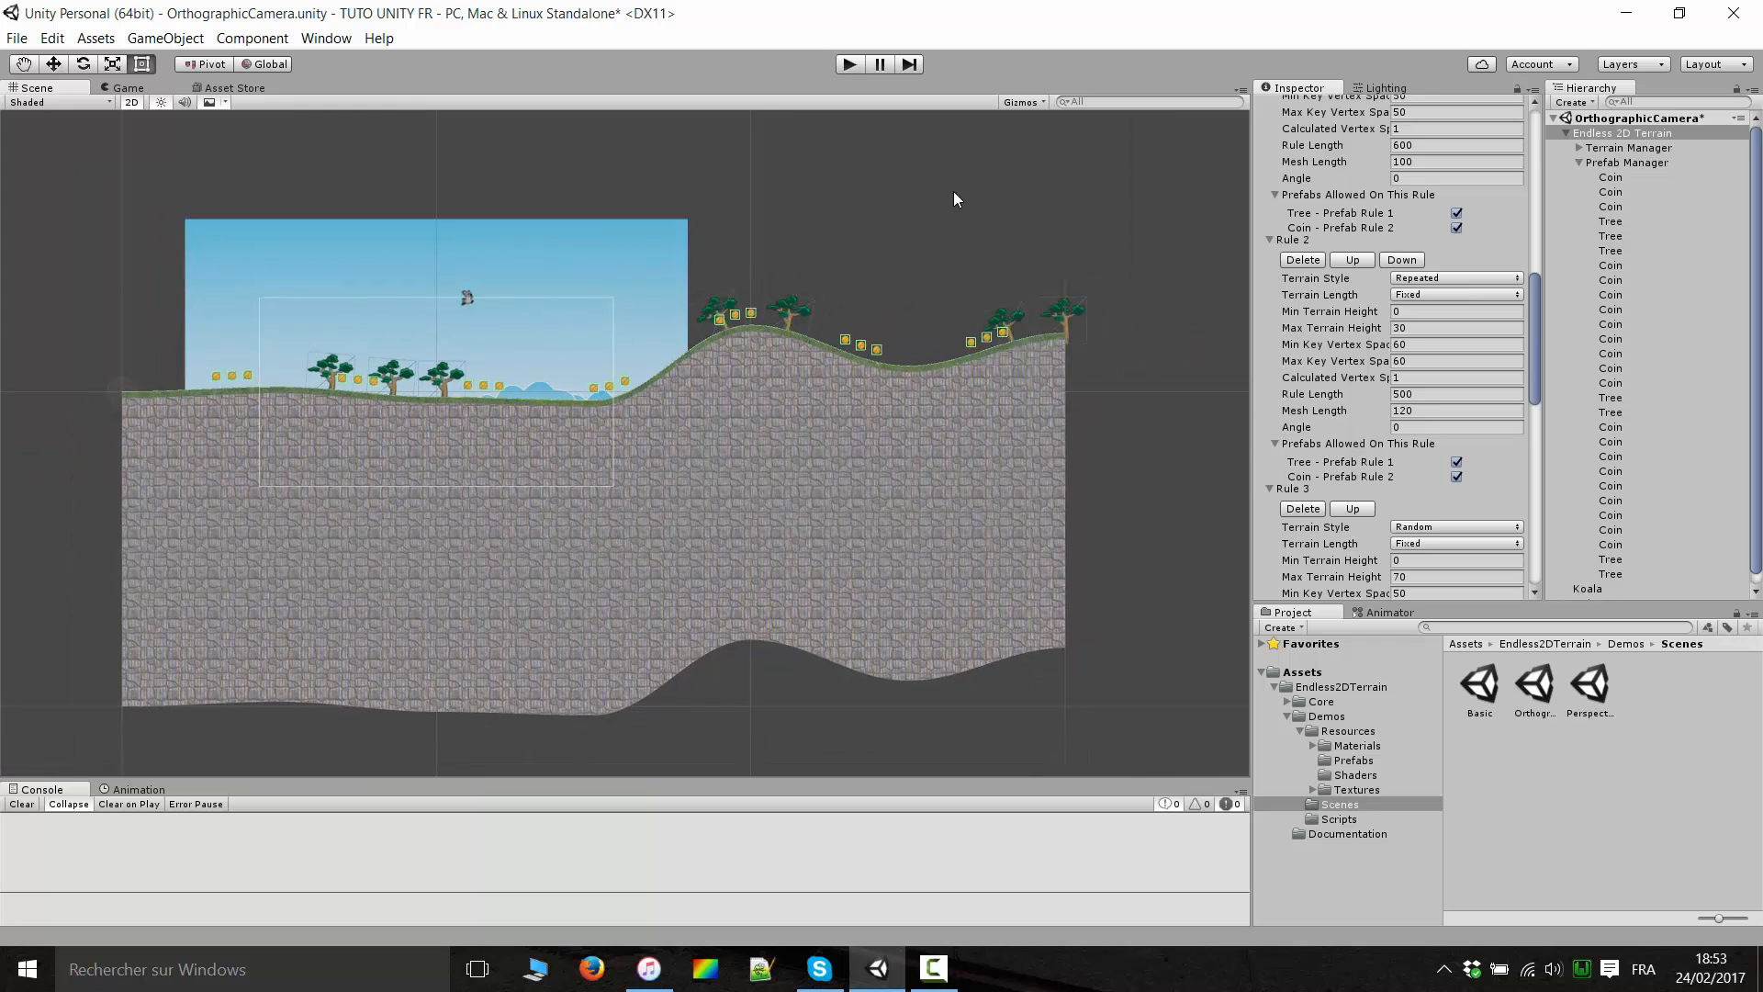
middle_drag(935, 445, 970, 401)
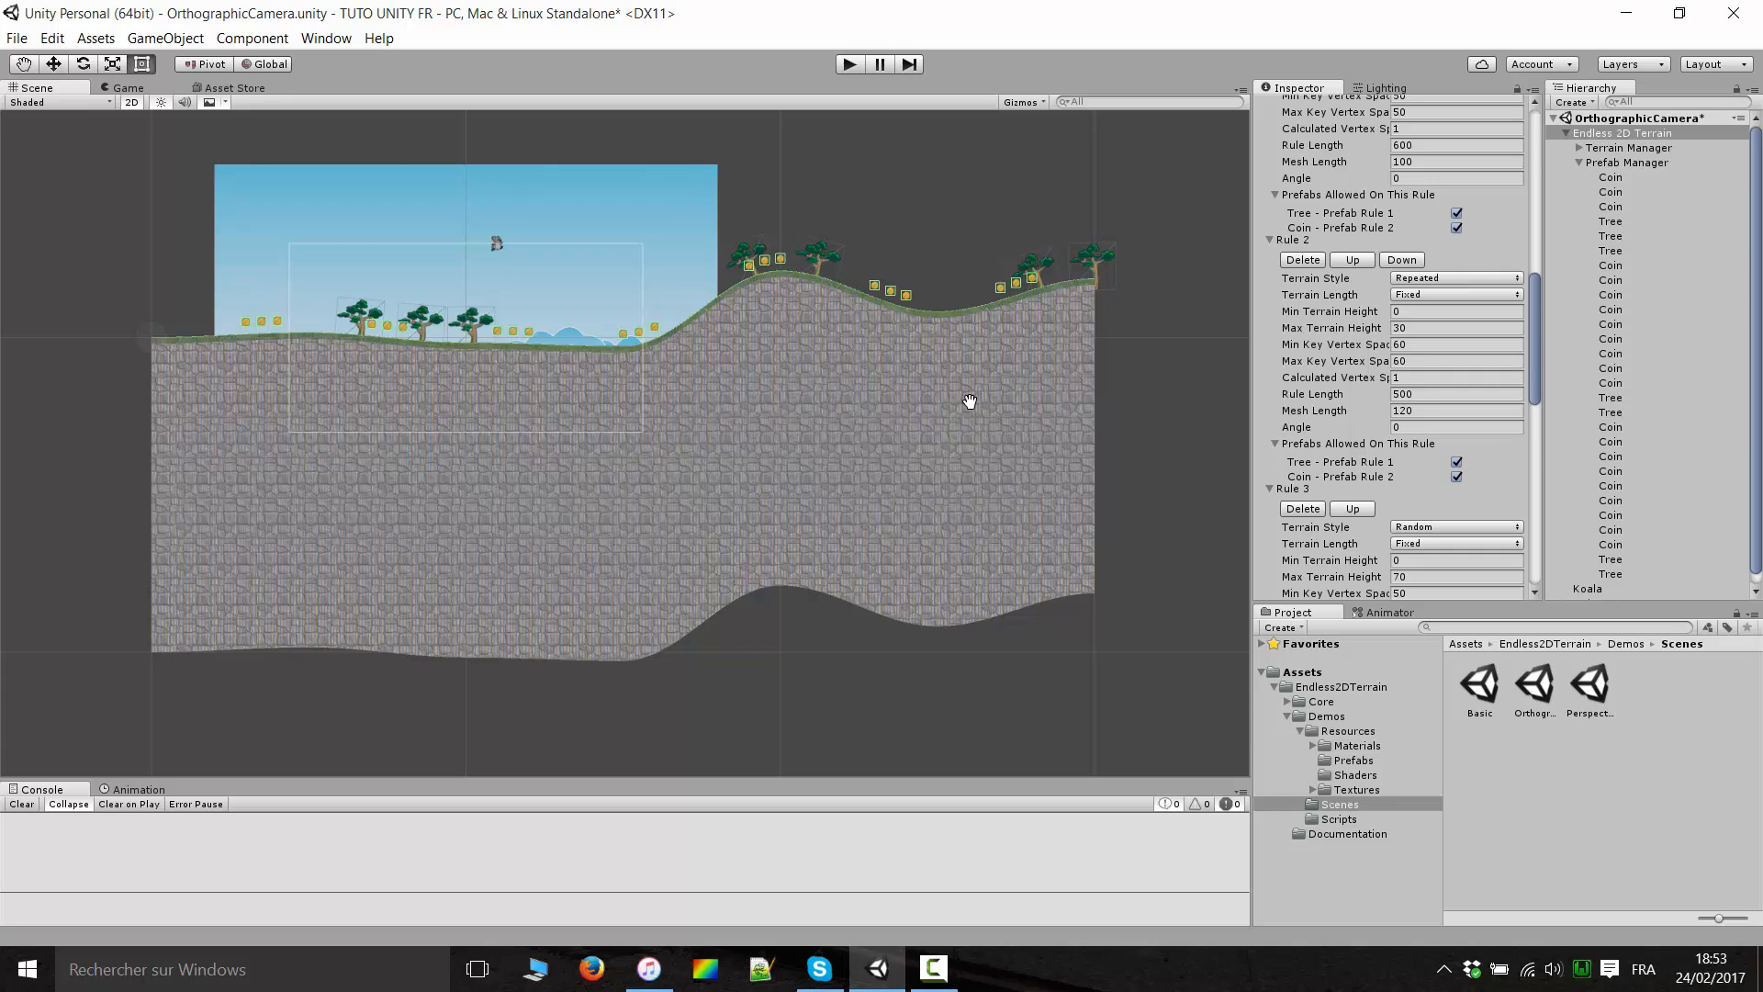